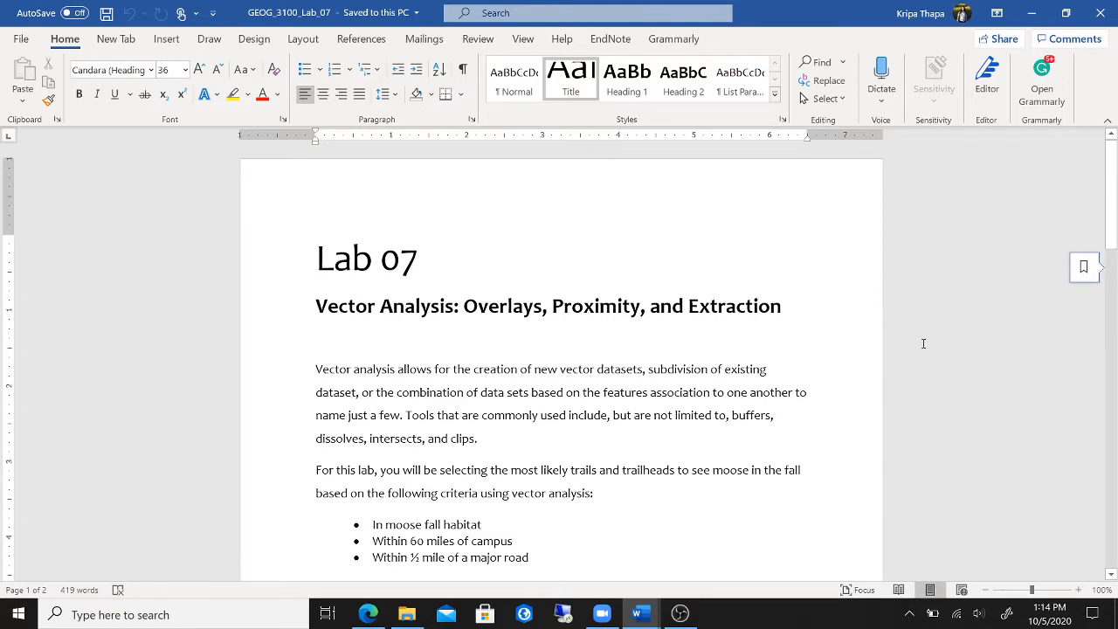
Skim the lab instructions, and extract the zipped GEOG_3100_Lab07.gdb archive in the Lab 7 folder to the default destination.
scroll(909, 346, down, 2)
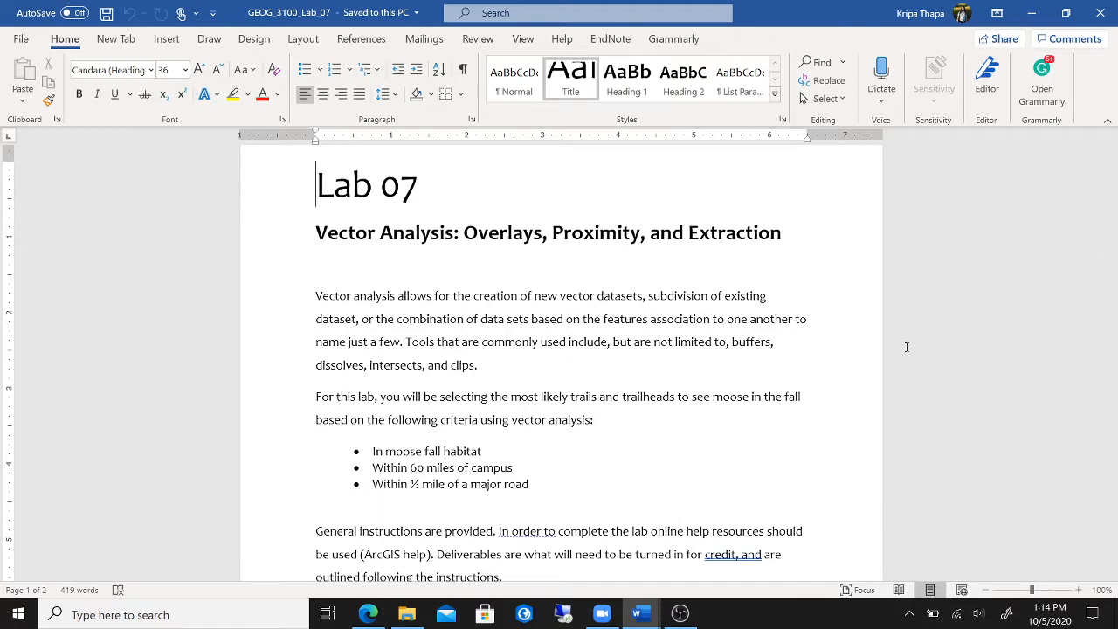
scroll(906, 347, down, 1)
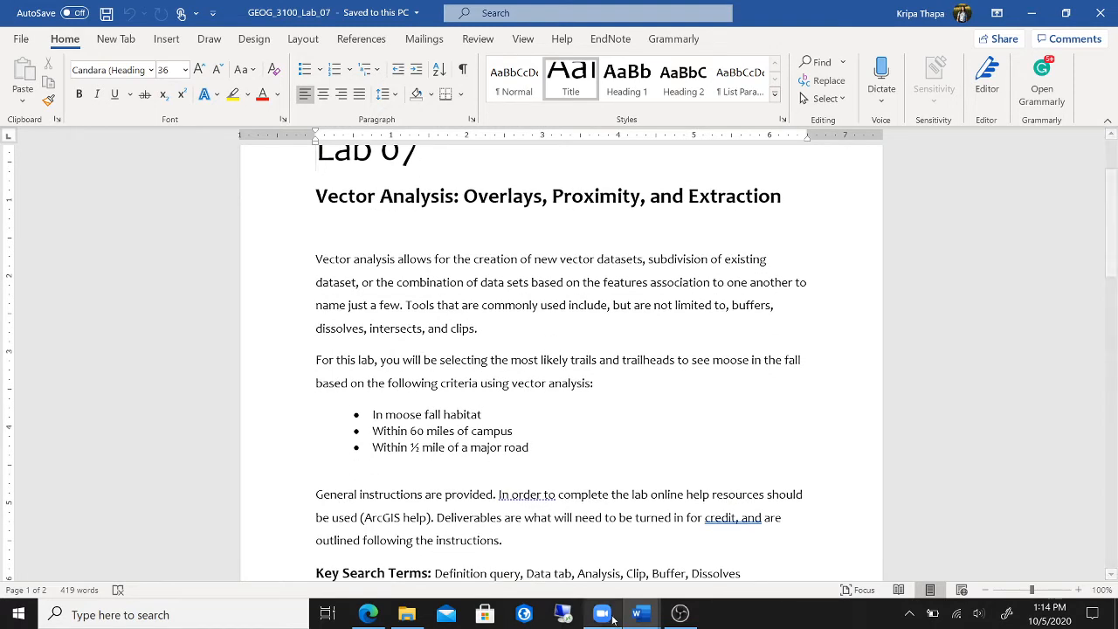
click(407, 614)
click(648, 162)
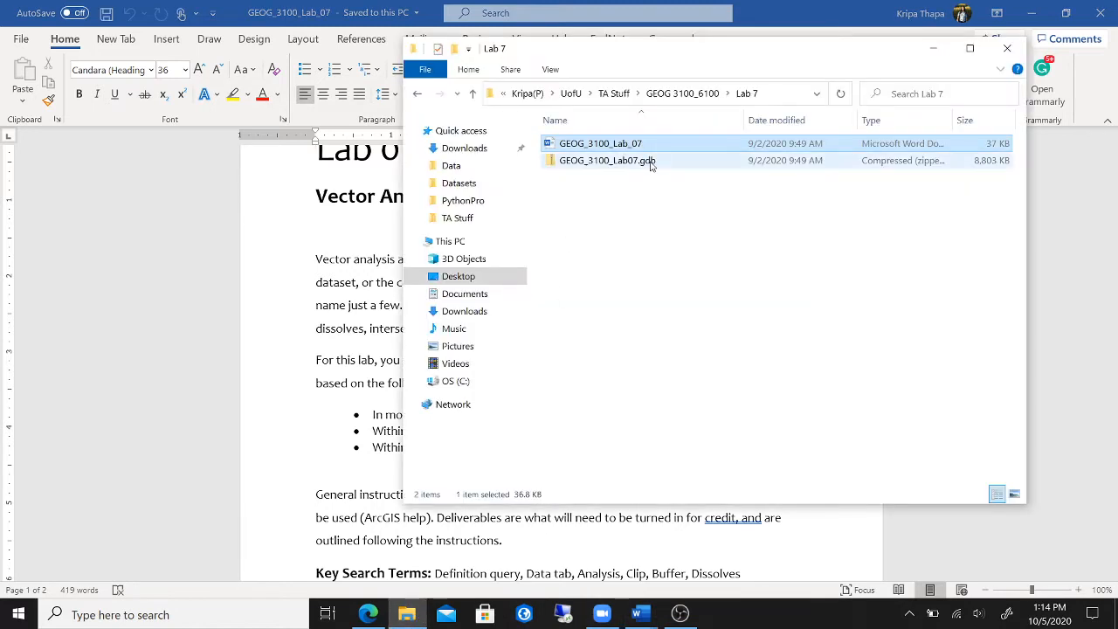
right_click(648, 164)
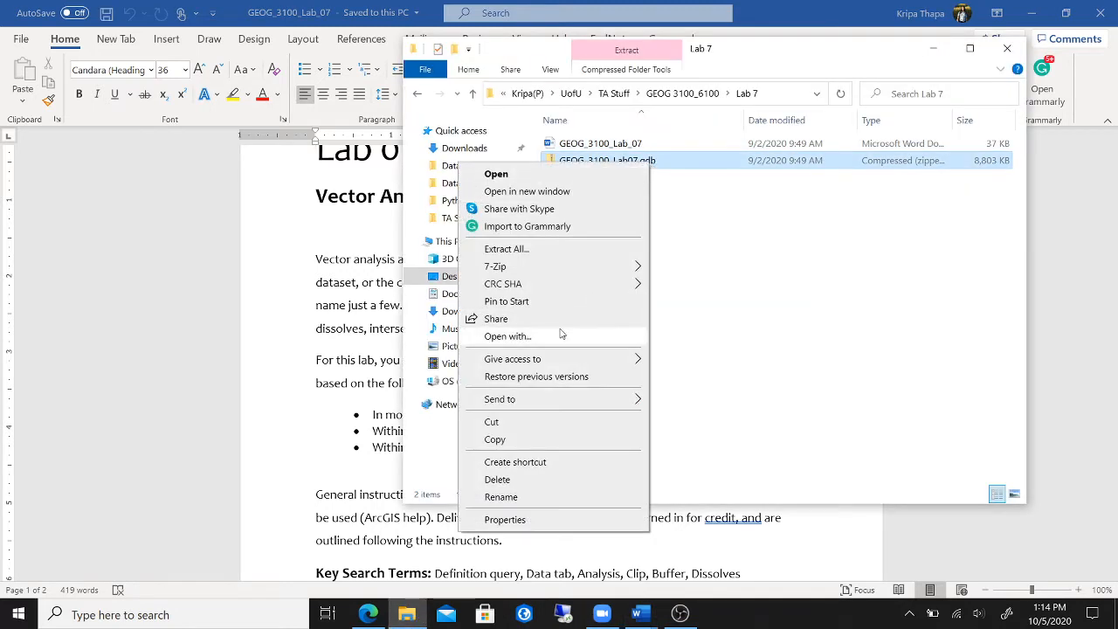
click(524, 249)
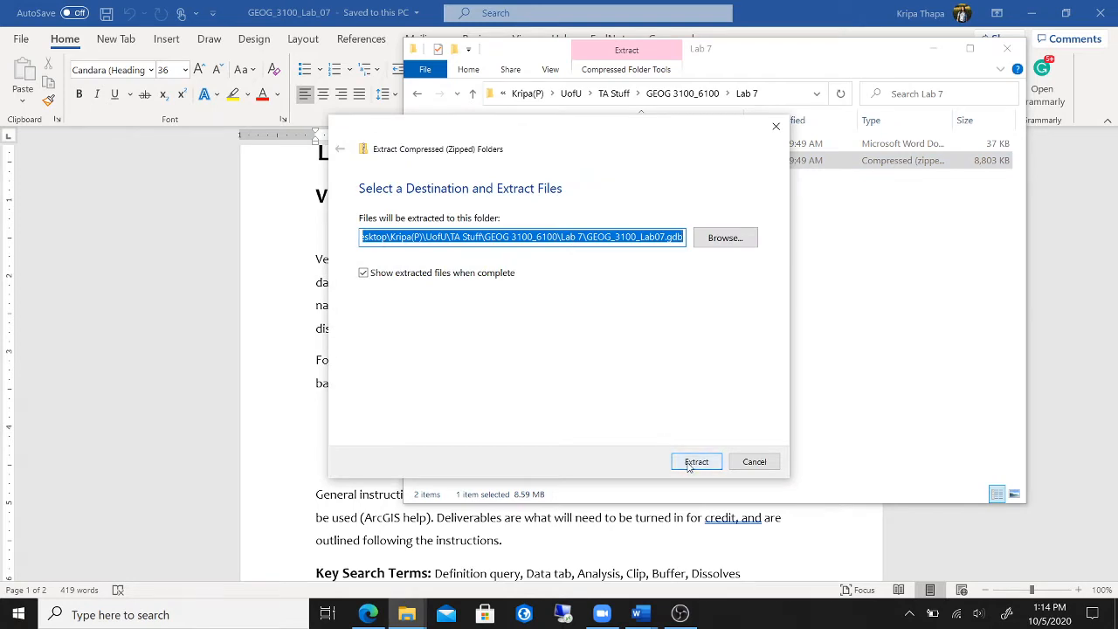
click(690, 460)
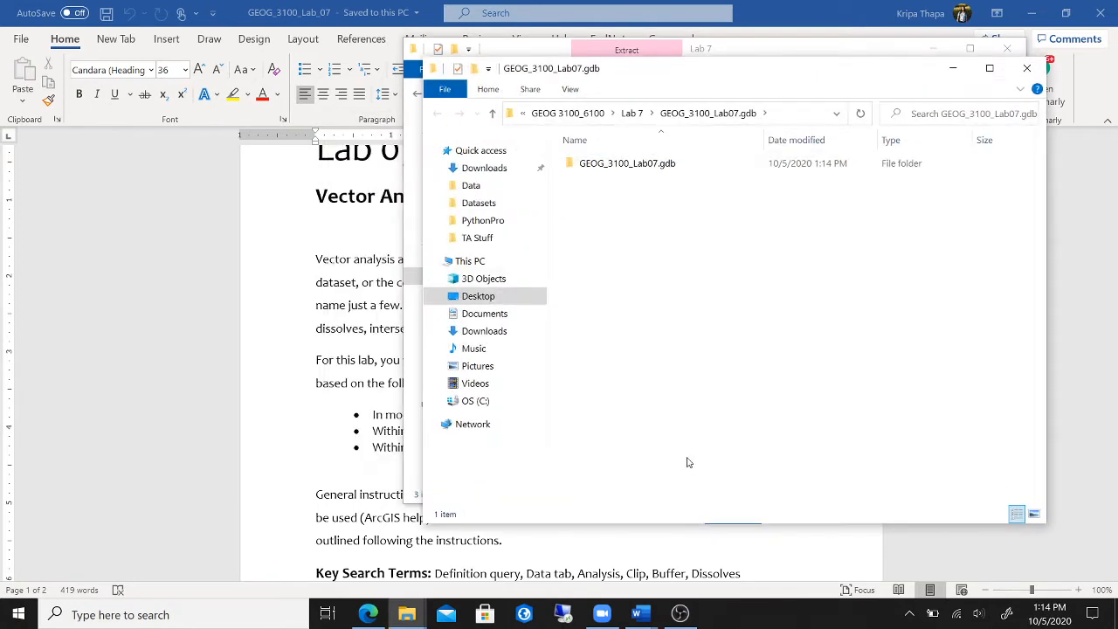
click(1027, 68)
click(1007, 49)
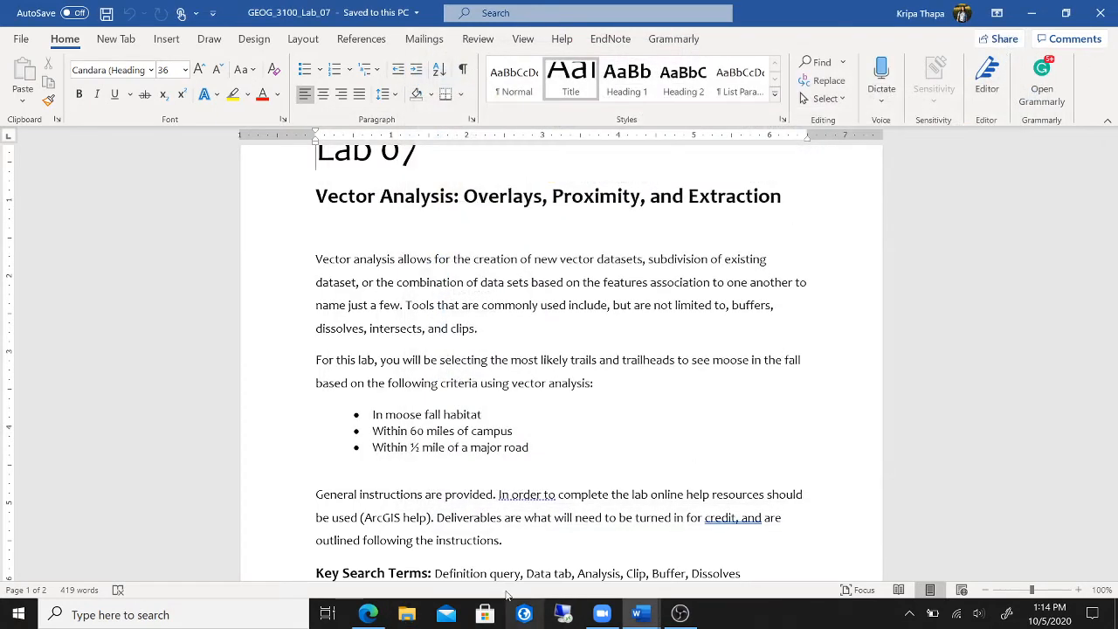
Switch to ArcGIS Pro and start a new project from the Map template, naming it with the owner's first name and "Lab 7".
click(523, 616)
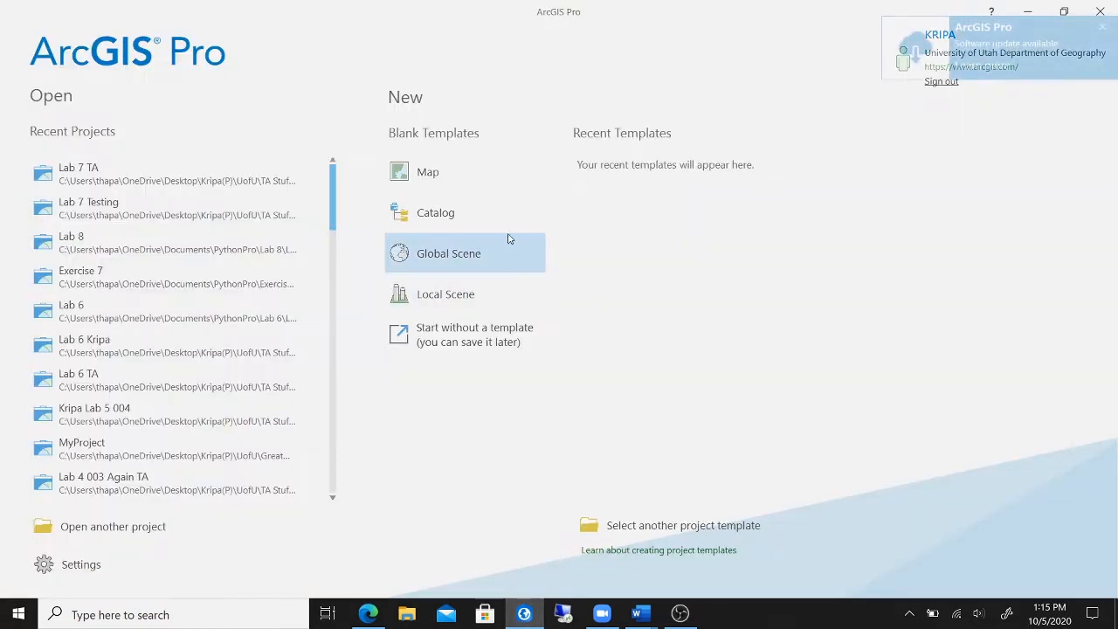
click(451, 183)
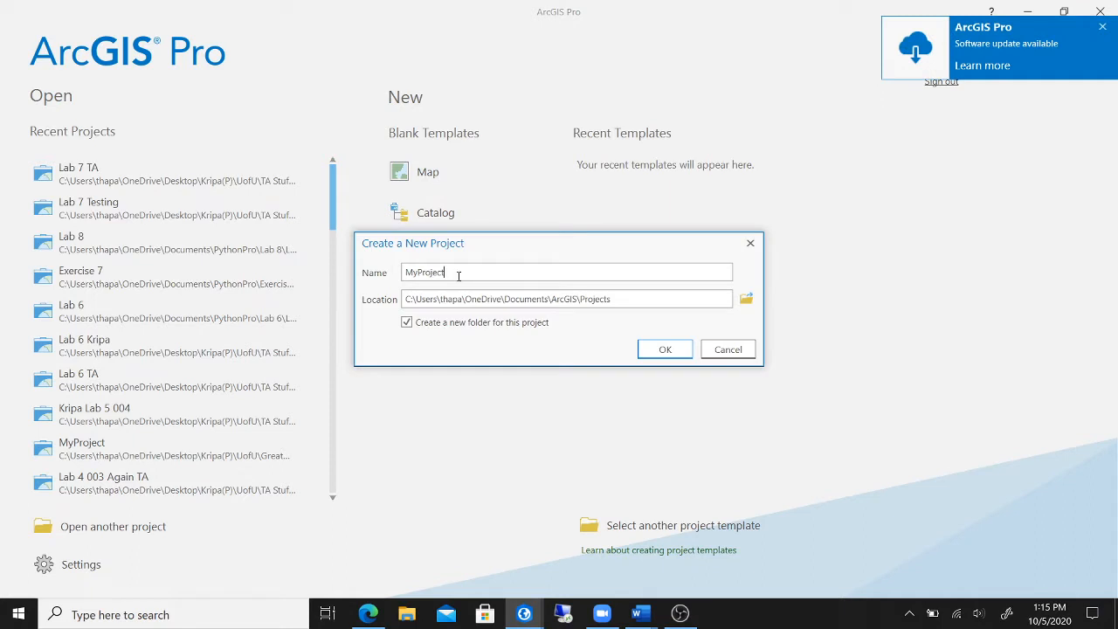
drag(457, 276, 383, 277)
text(Kripa Lab 7)
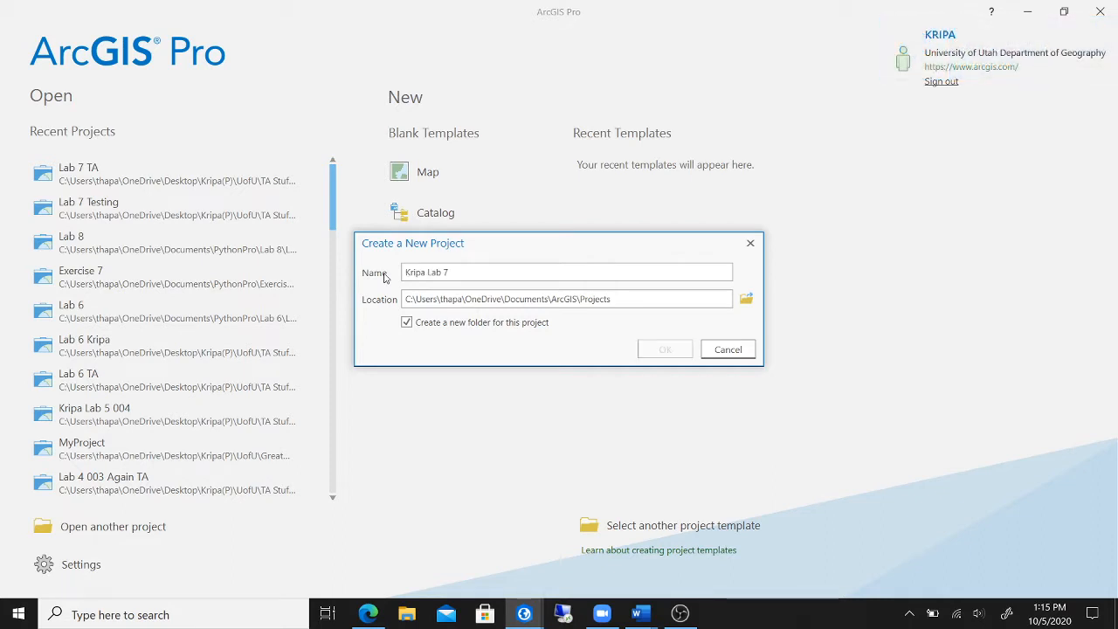
Set the project location to the Lab 7 folder under UofU, TA Stuff, GEOG 3100_6100 in the personal folder on the Desktop.
click(744, 300)
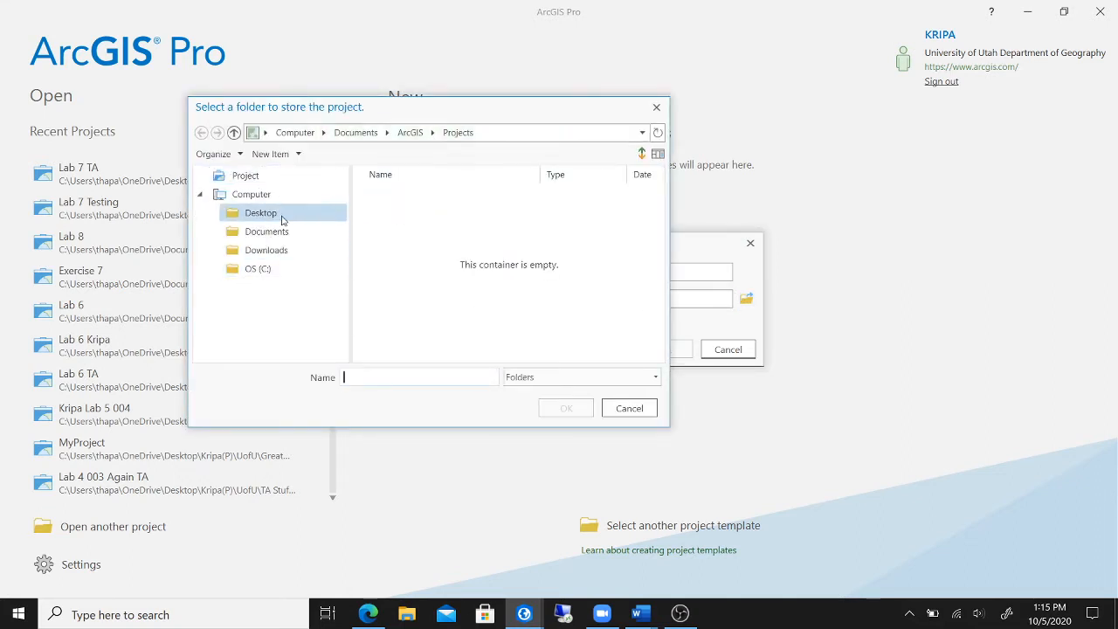
click(262, 213)
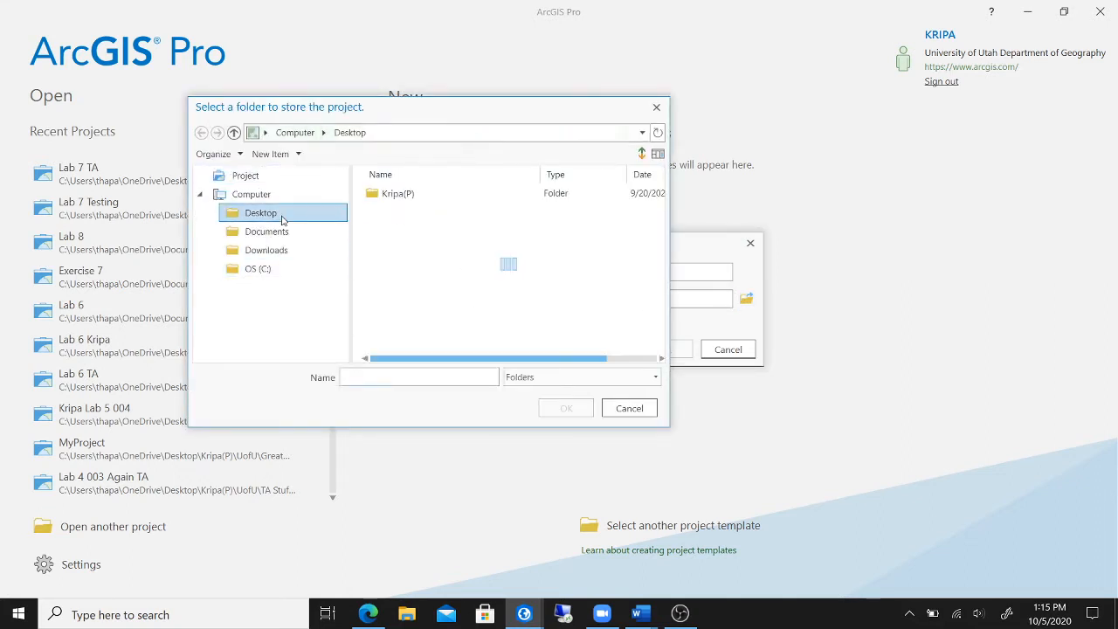
double_click(441, 203)
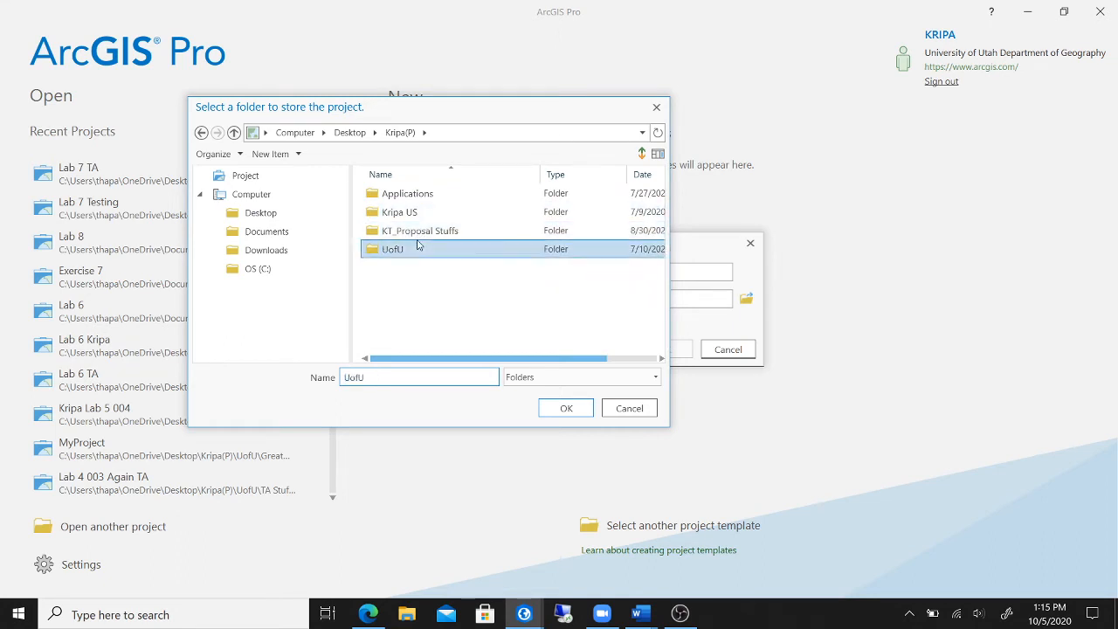
double_click(419, 249)
double_click(441, 268)
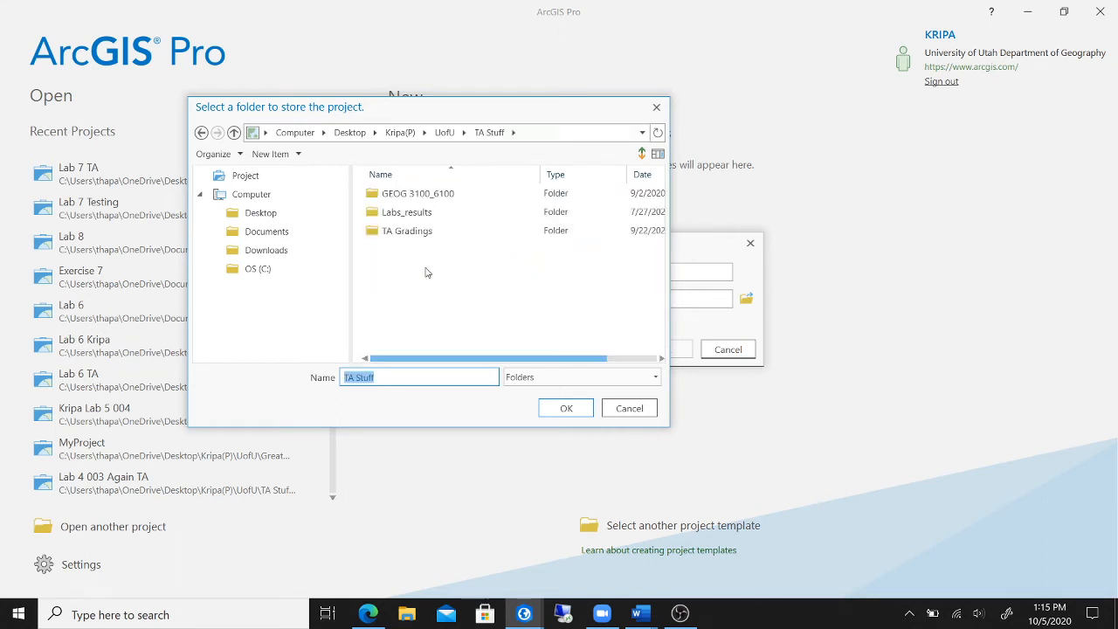
click(464, 196)
double_click(466, 196)
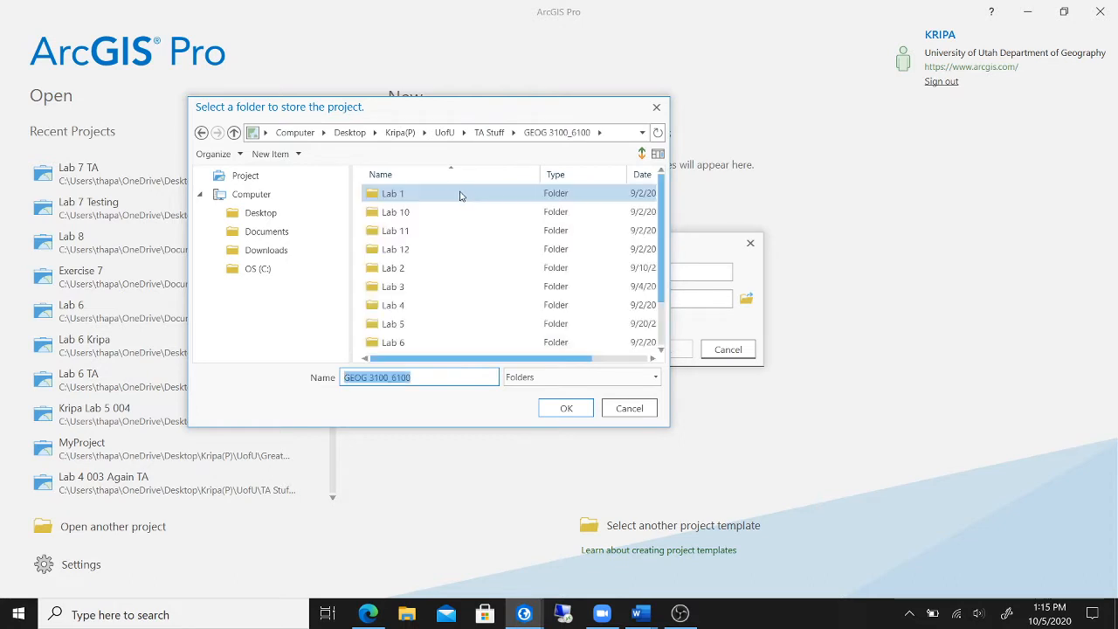
scroll(460, 277, down, 1)
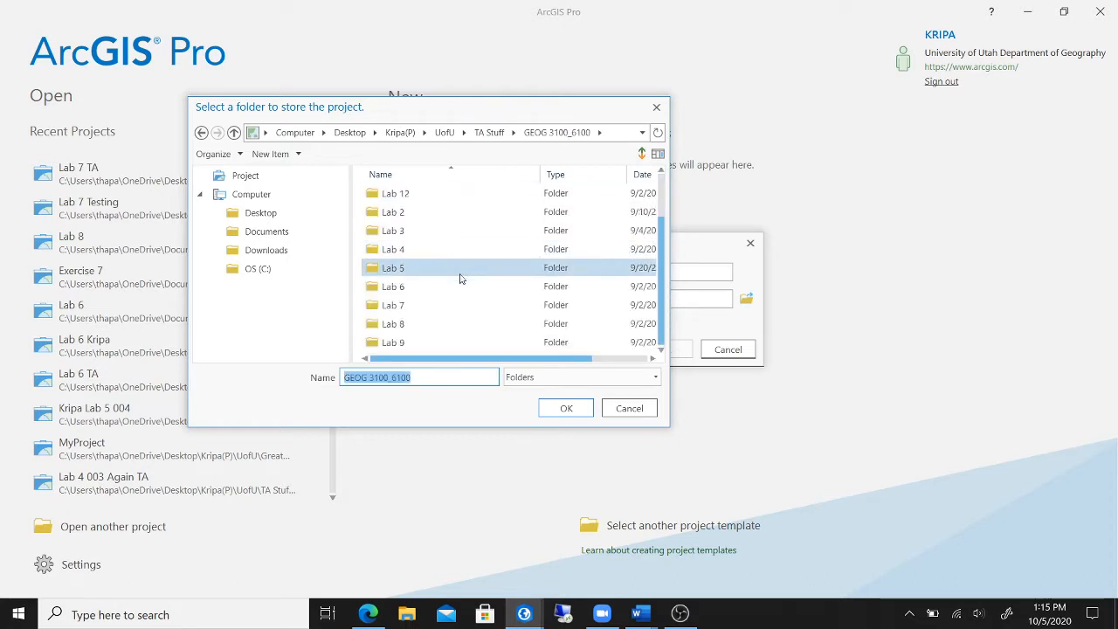
click(437, 306)
click(556, 409)
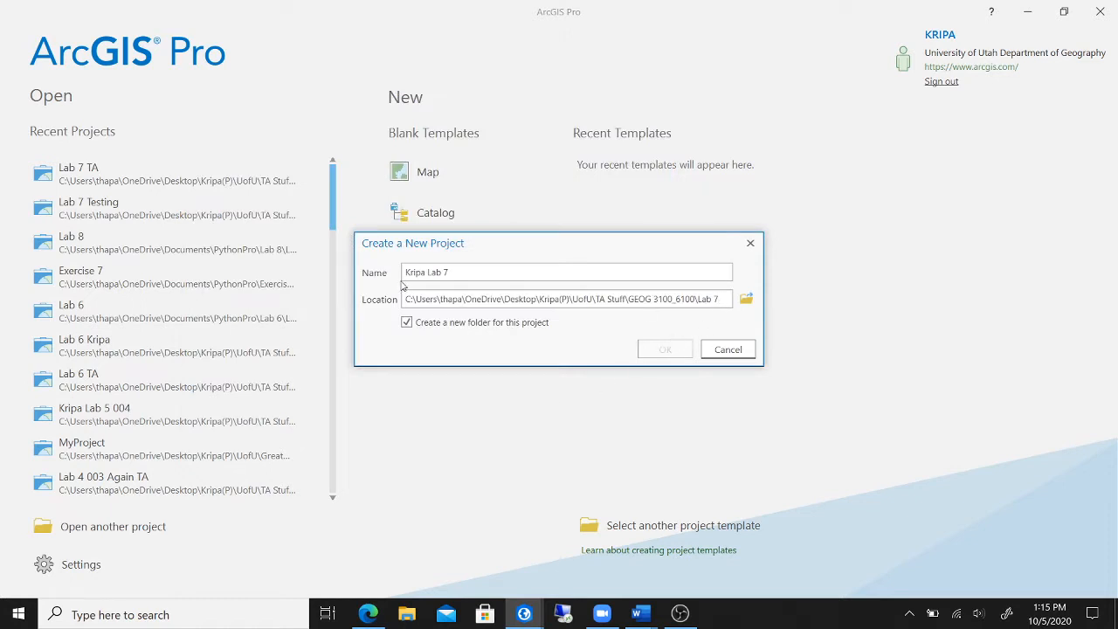
Clear the name entered for the new project.
key(BackSpace)
text(_)
drag(455, 271, 401, 278)
key(BackSpace)
Reselect the Lab 7 folder as the location and create the project, naming it "Lab 7" followed by the owner's first name.
click(746, 299)
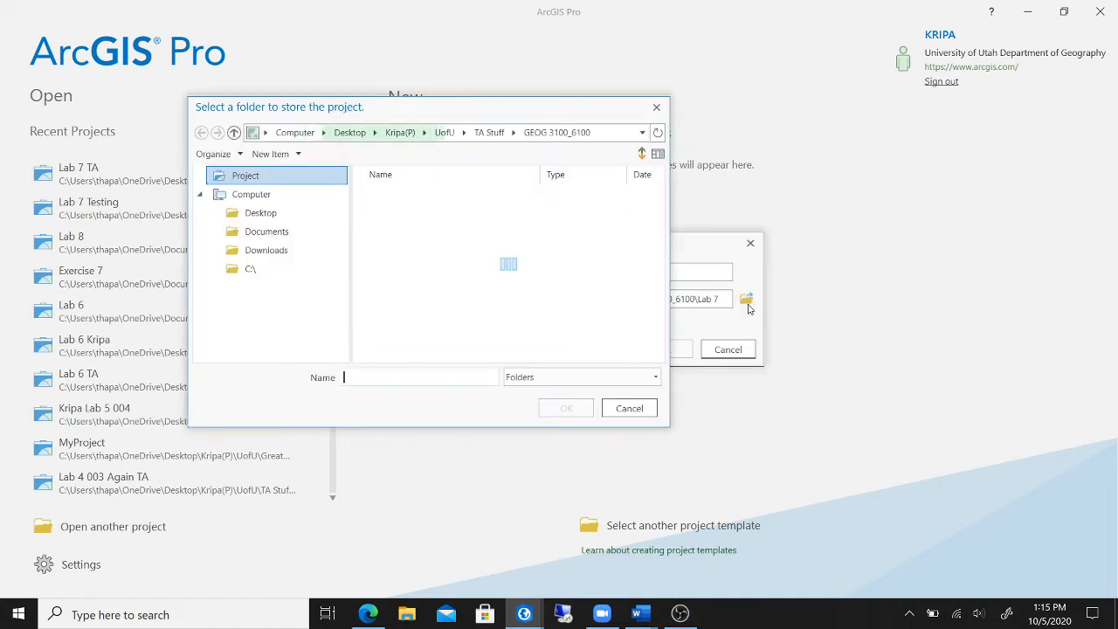
click(485, 133)
double_click(432, 194)
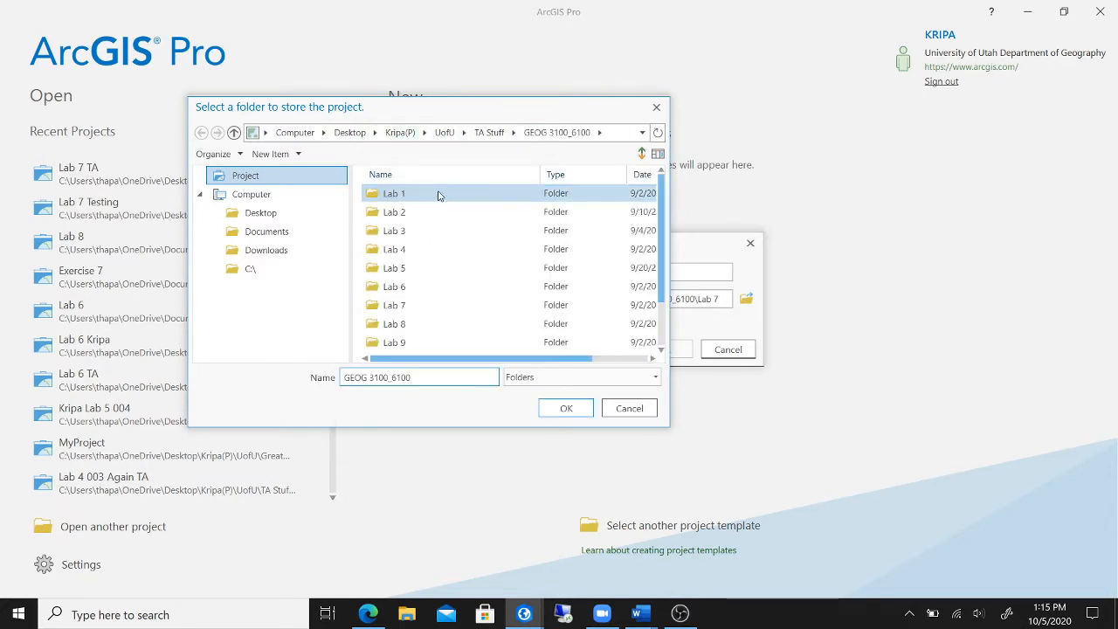
click(449, 305)
click(566, 408)
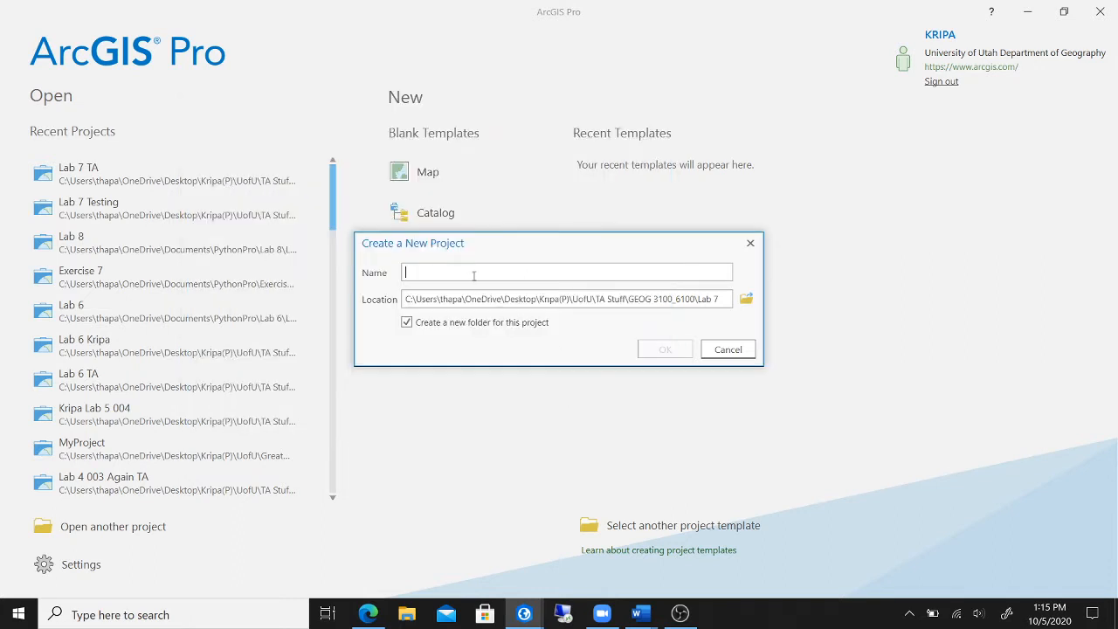
text(Lab 7 Kripa)
click(664, 350)
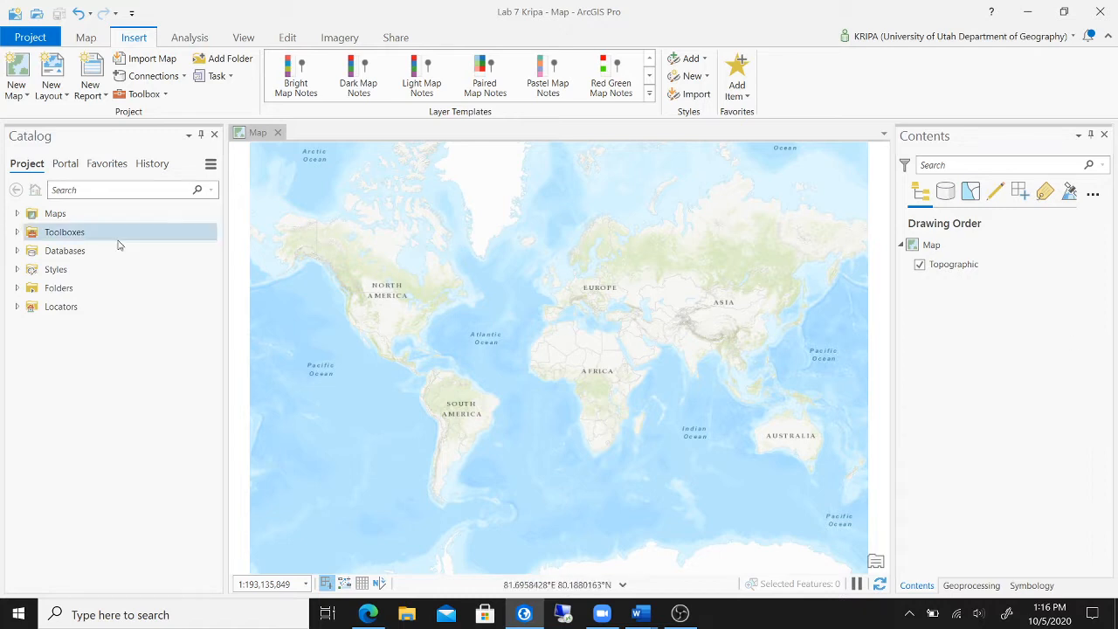
right_click(158, 291)
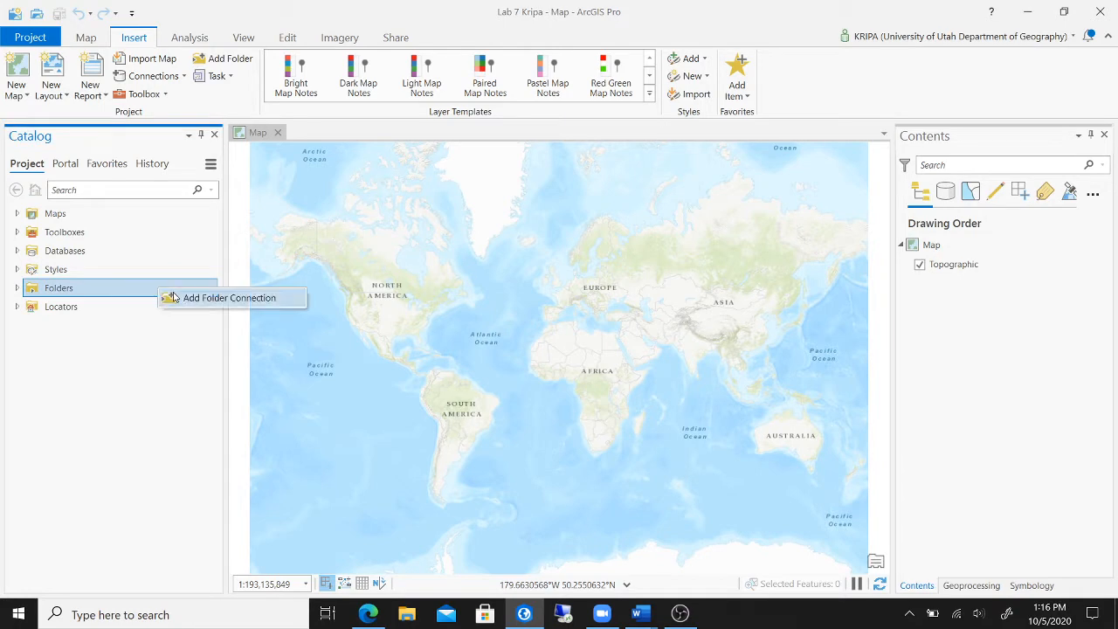
click(177, 301)
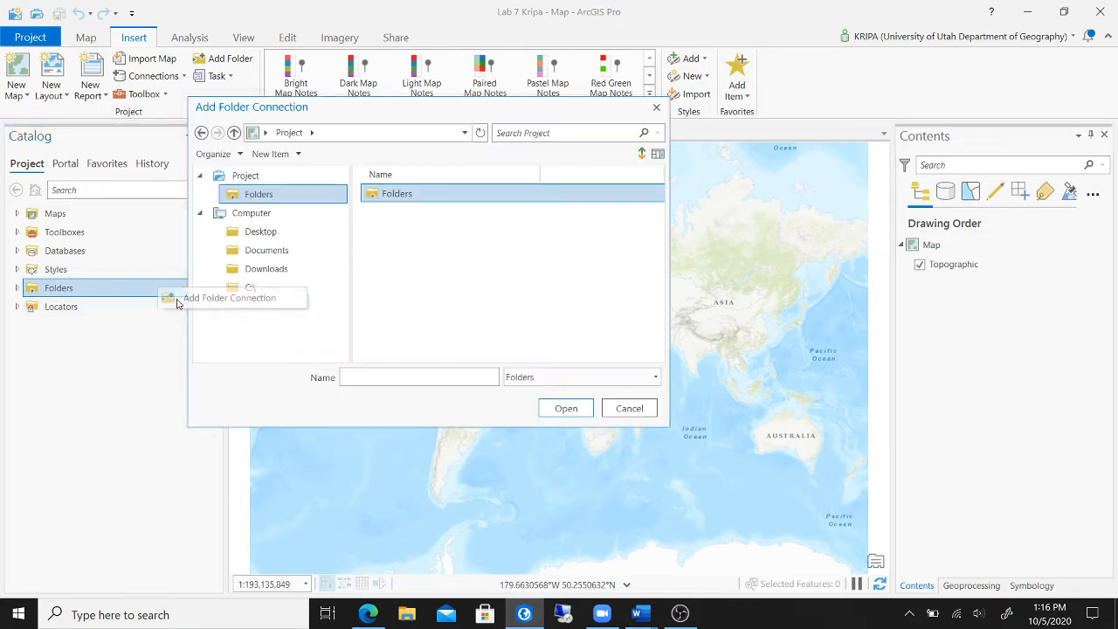
click(656, 108)
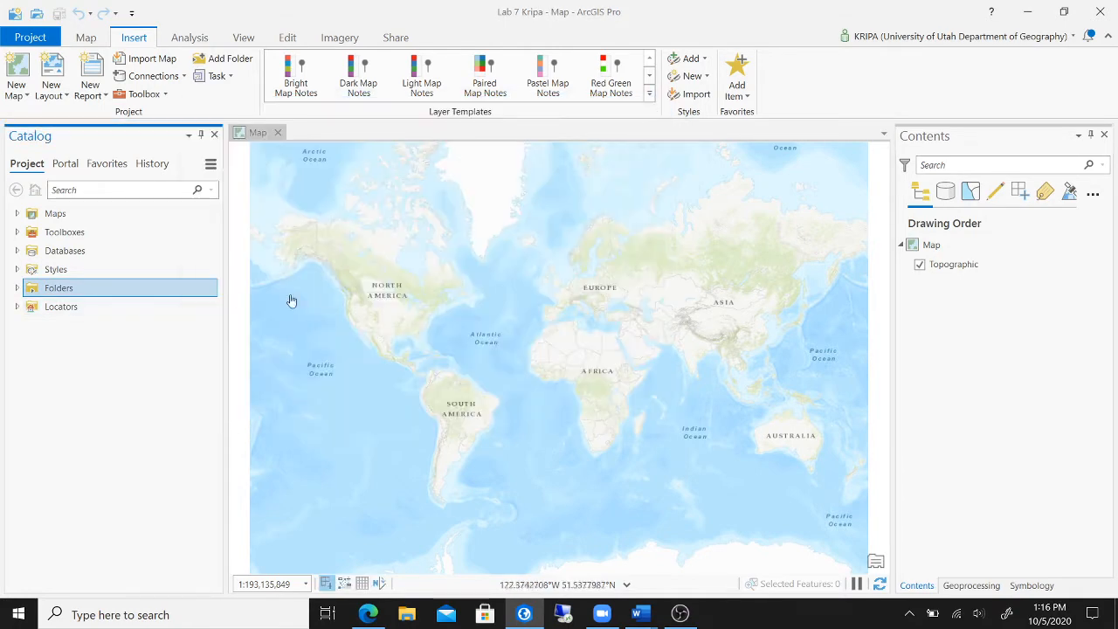
Add the extracted GEOG_3100_Lab07.gdb file geodatabase from the Lab 7 folder to the project's databases.
click(101, 252)
right_click(100, 252)
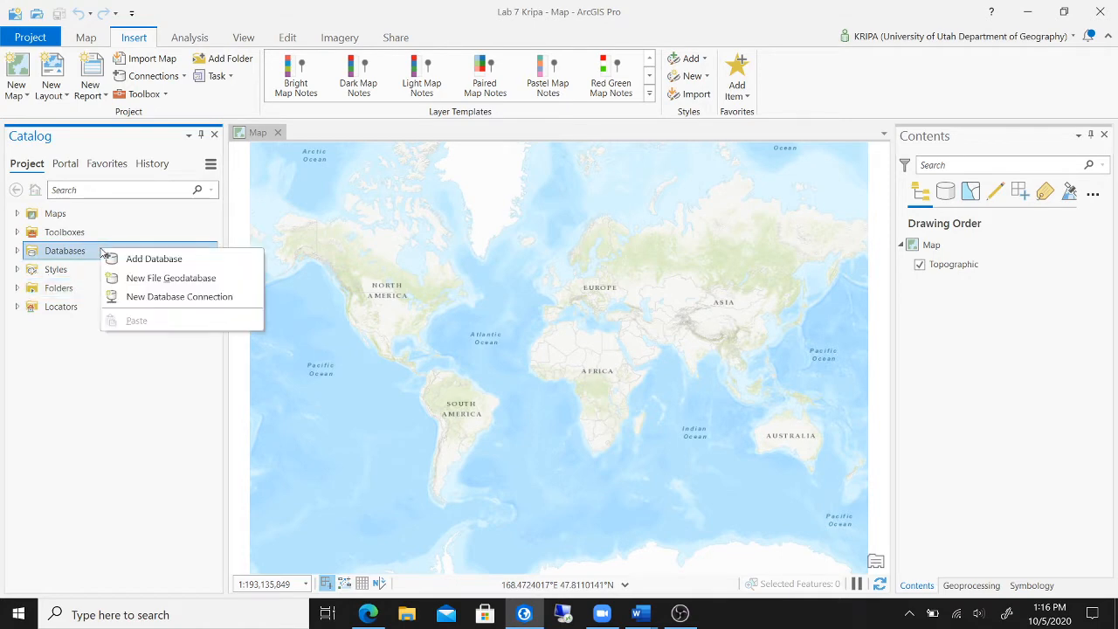
click(136, 255)
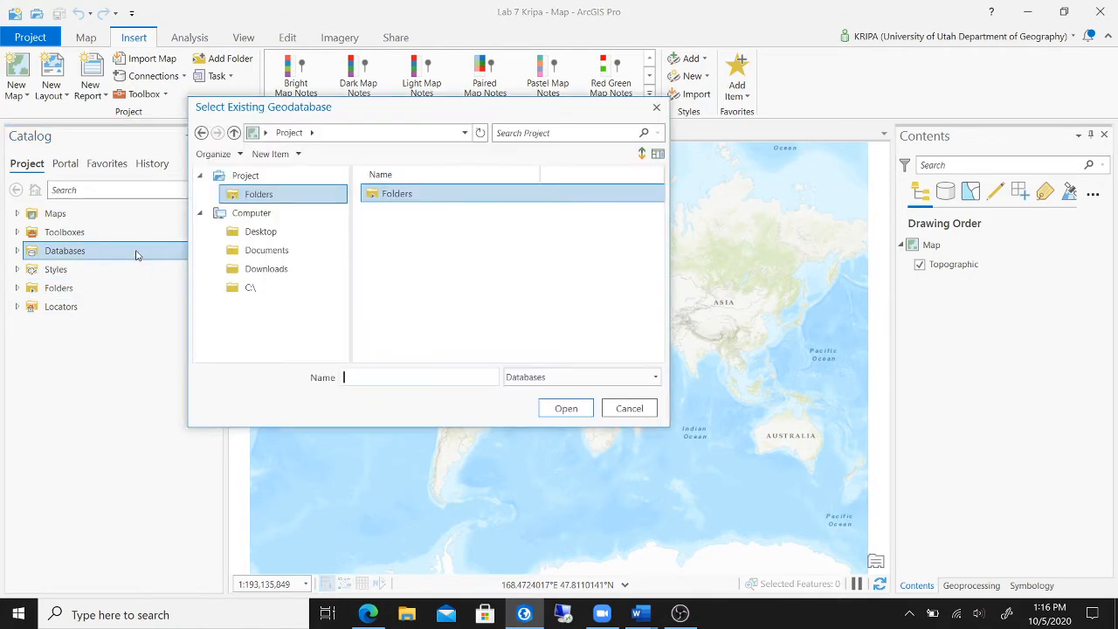
click(315, 232)
double_click(454, 193)
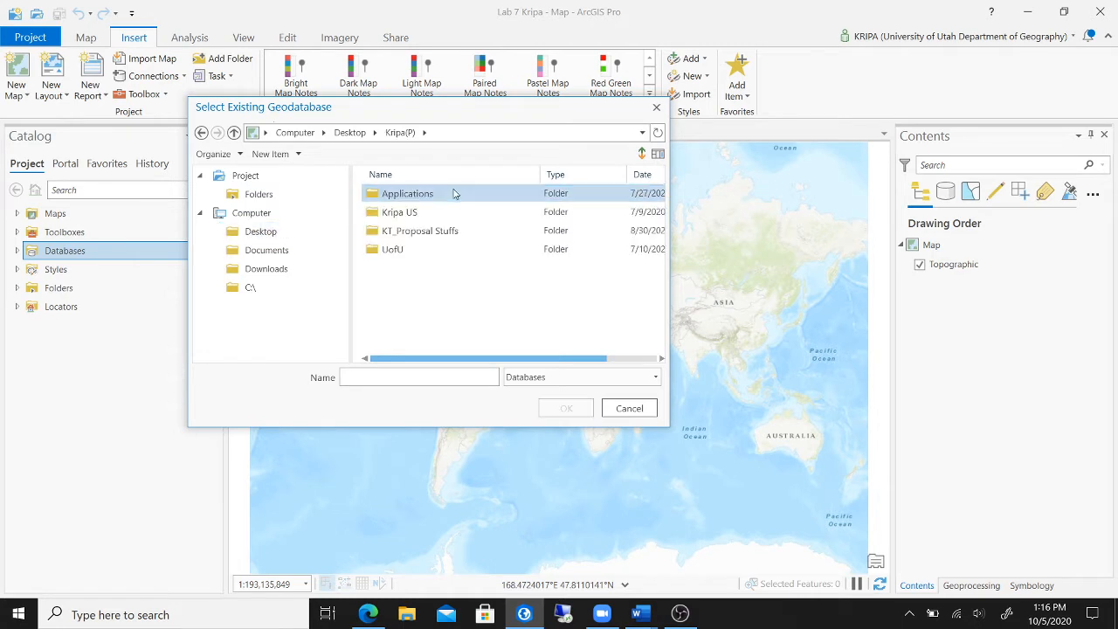
double_click(422, 255)
double_click(426, 270)
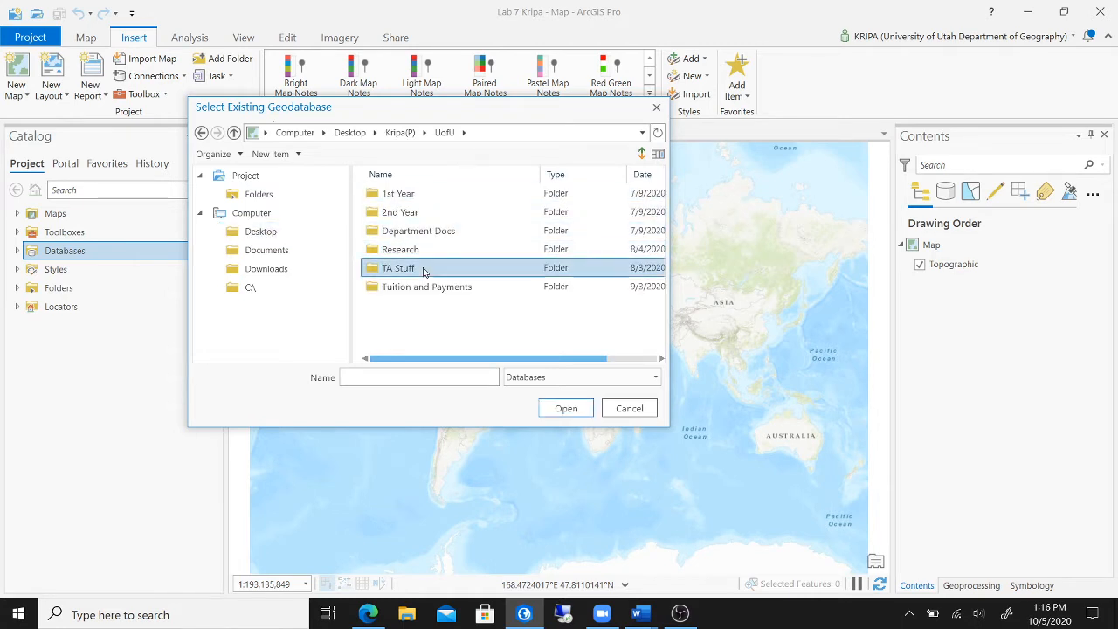
click(458, 197)
double_click(457, 196)
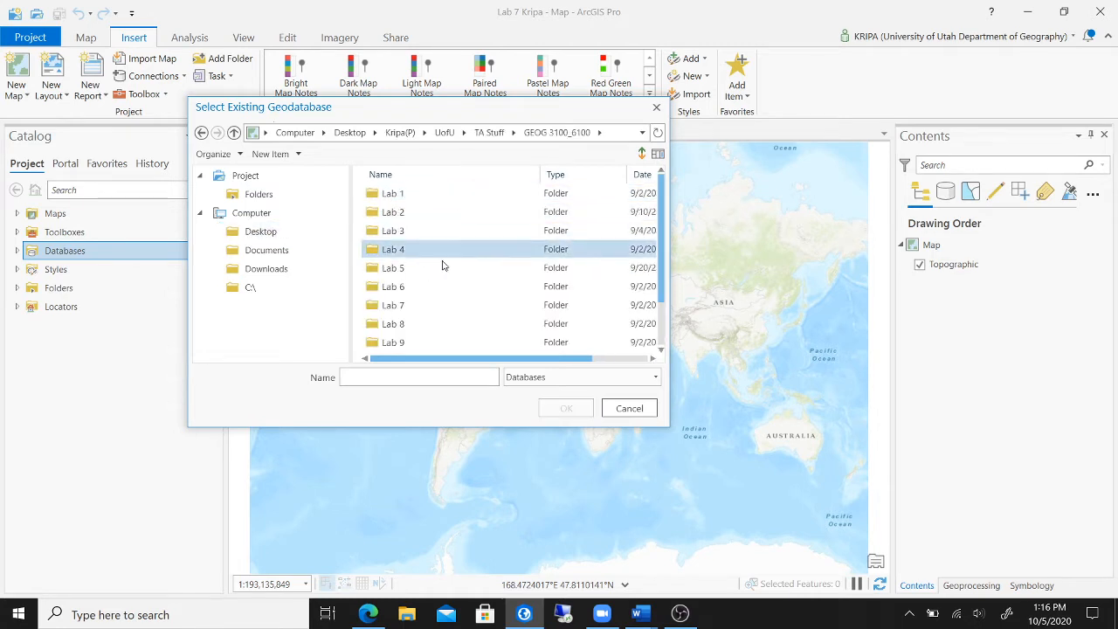
double_click(422, 308)
double_click(476, 223)
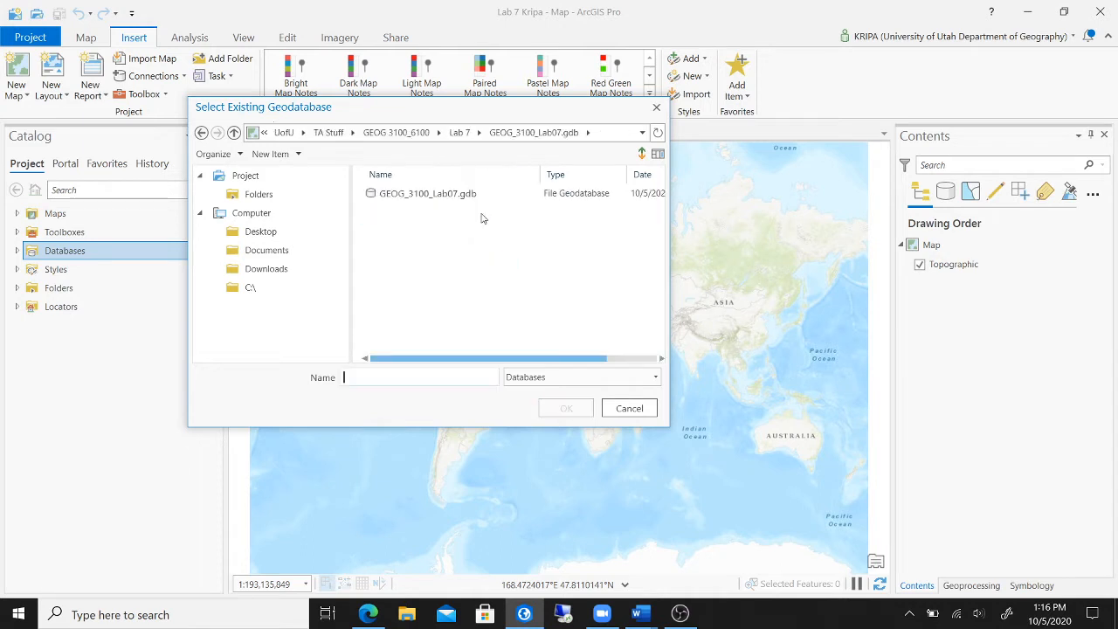
click(482, 196)
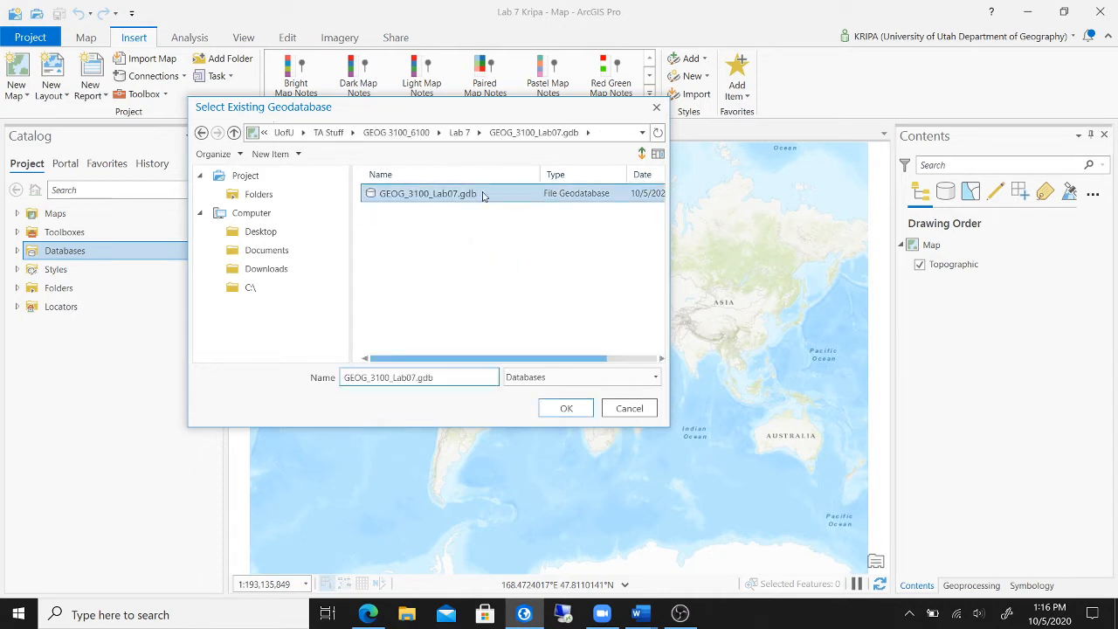
click(564, 409)
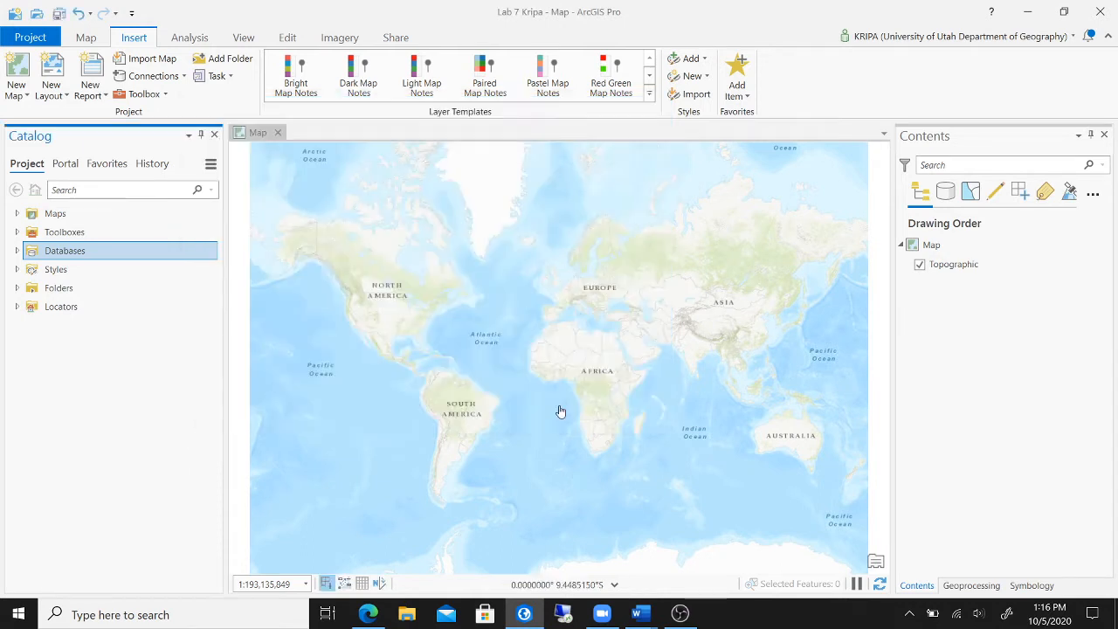
Expand the project's databases and list the feature classes in GEOG_3100_Lab07.gdb.
click(16, 252)
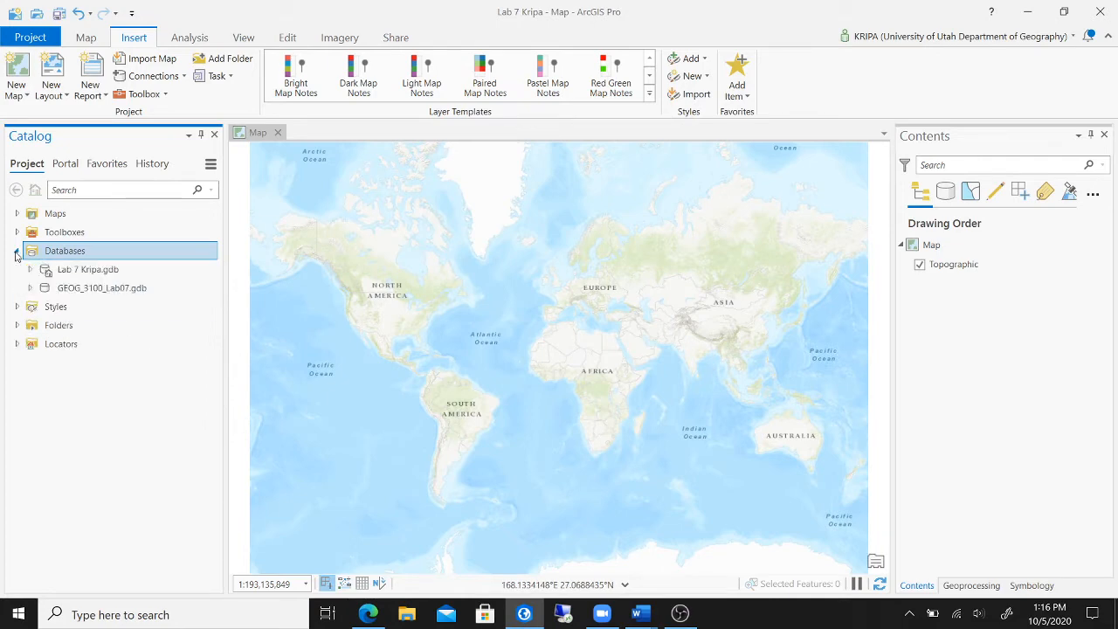
click(16, 325)
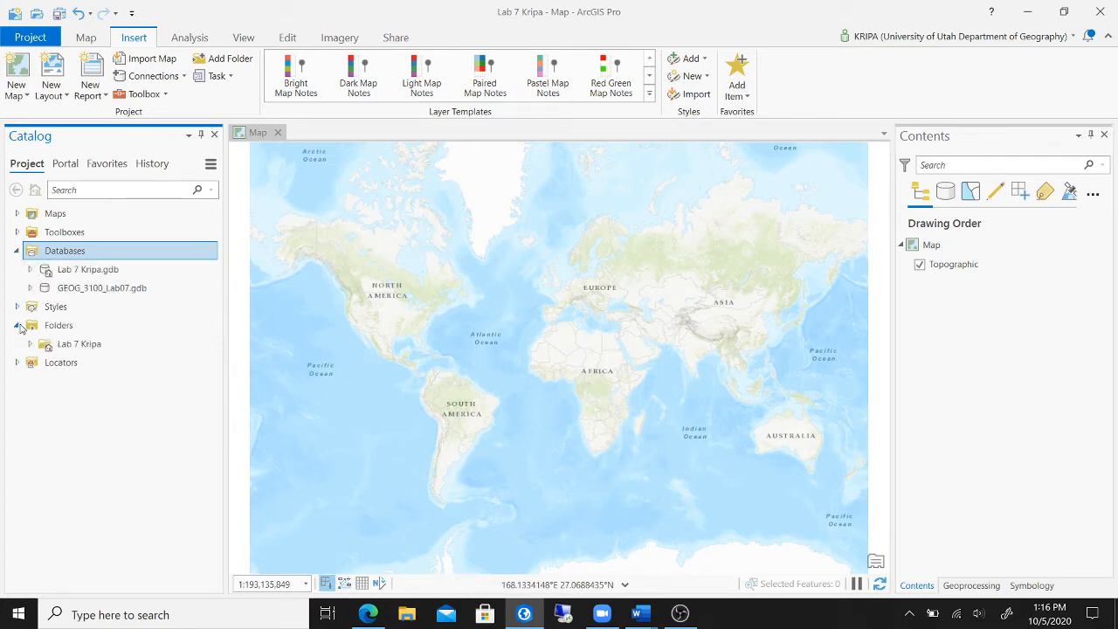
click(17, 325)
click(30, 288)
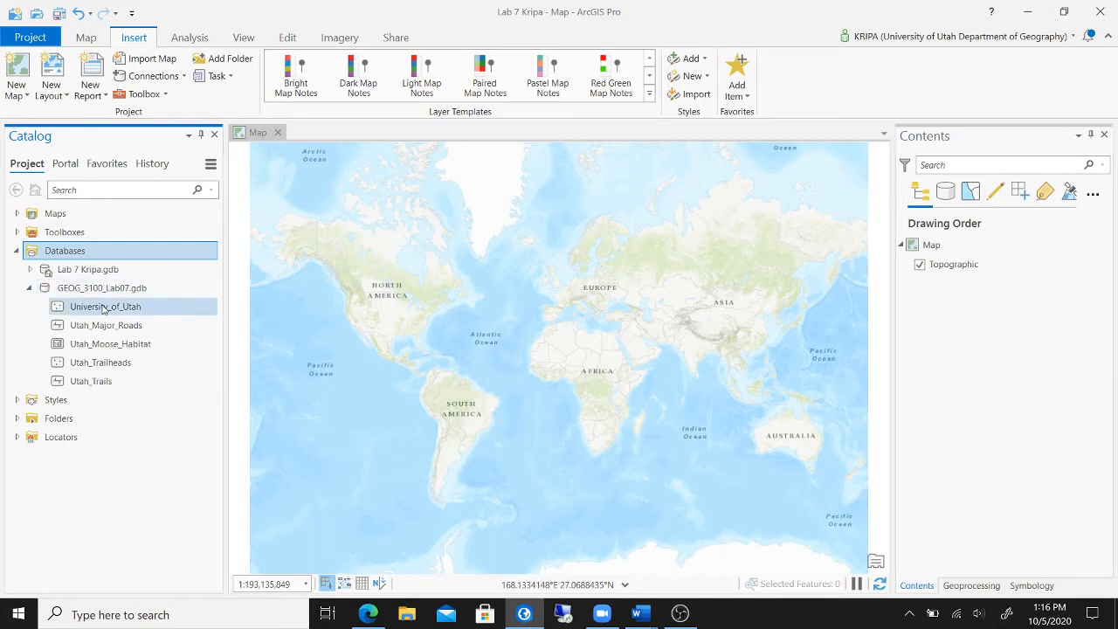
Add the University_of_Utah, Utah_Major_Roads, Utah_Moose_Habitat and Utah_Trailheads feature classes from GEOG_3100_Lab07.gdb to the map.
click(186, 315)
ctrl+click(183, 325)
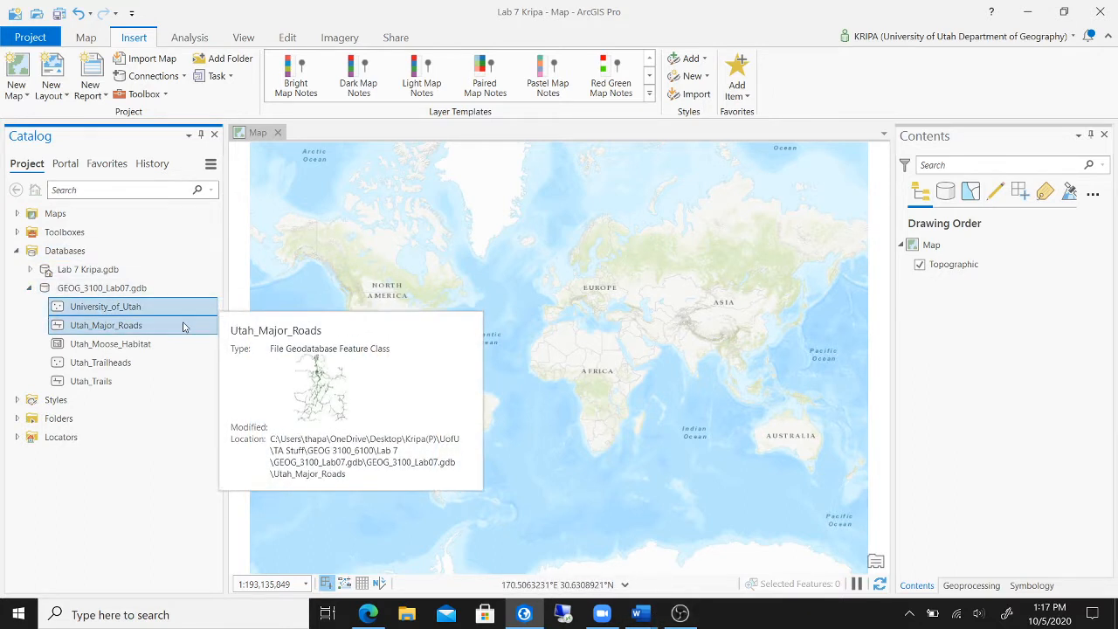
ctrl+click(178, 342)
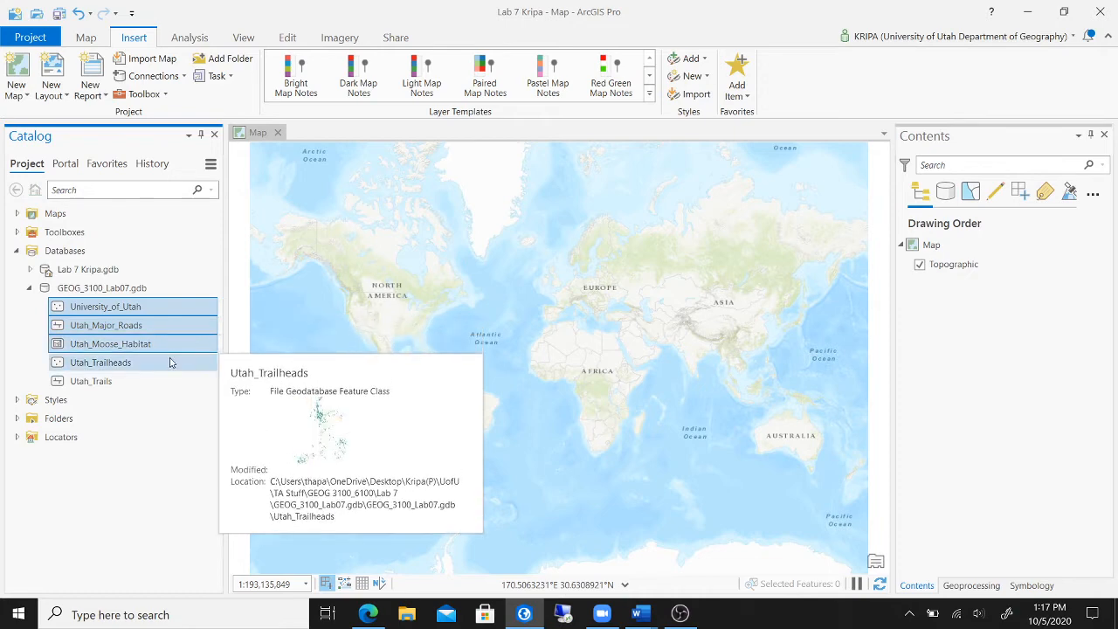
ctrl+click(173, 362)
drag(186, 305, 410, 304)
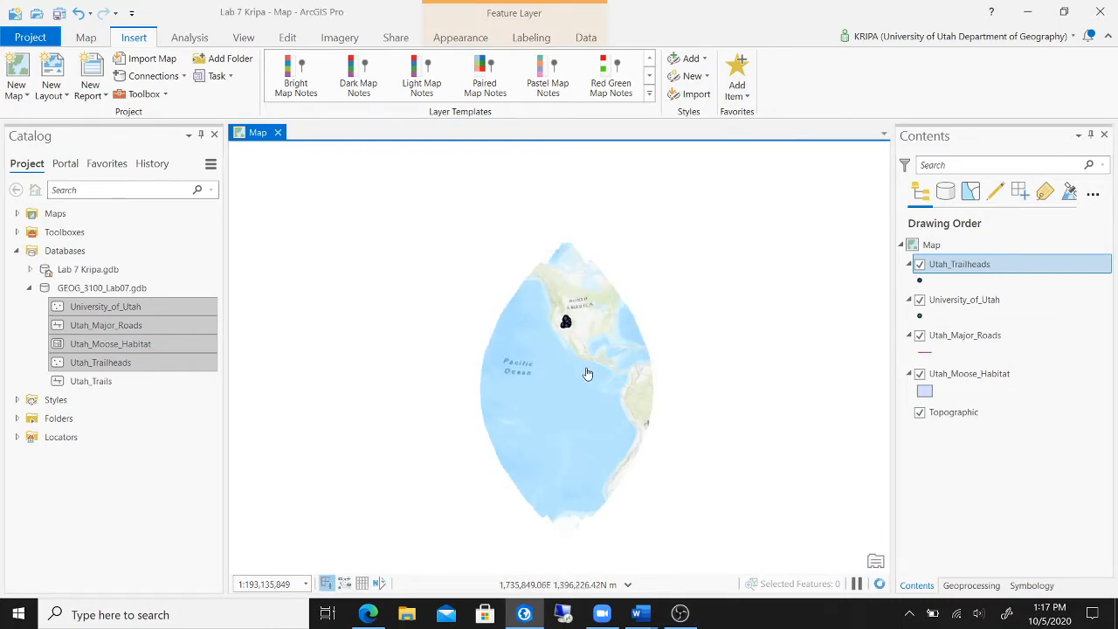
Examine the added layers across Utah, hiding the Utah_Trailheads points briefly and showing them again.
scroll(586, 374, up, 3)
drag(572, 283, 598, 458)
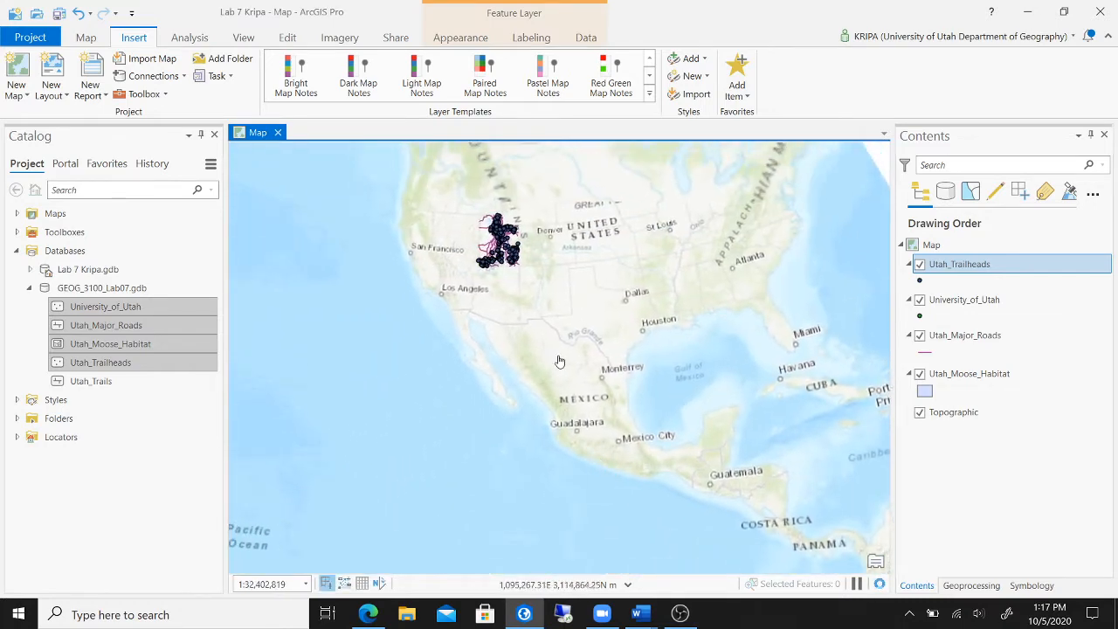
scroll(561, 361, up, 2)
drag(528, 281, 667, 486)
scroll(664, 429, up, 1)
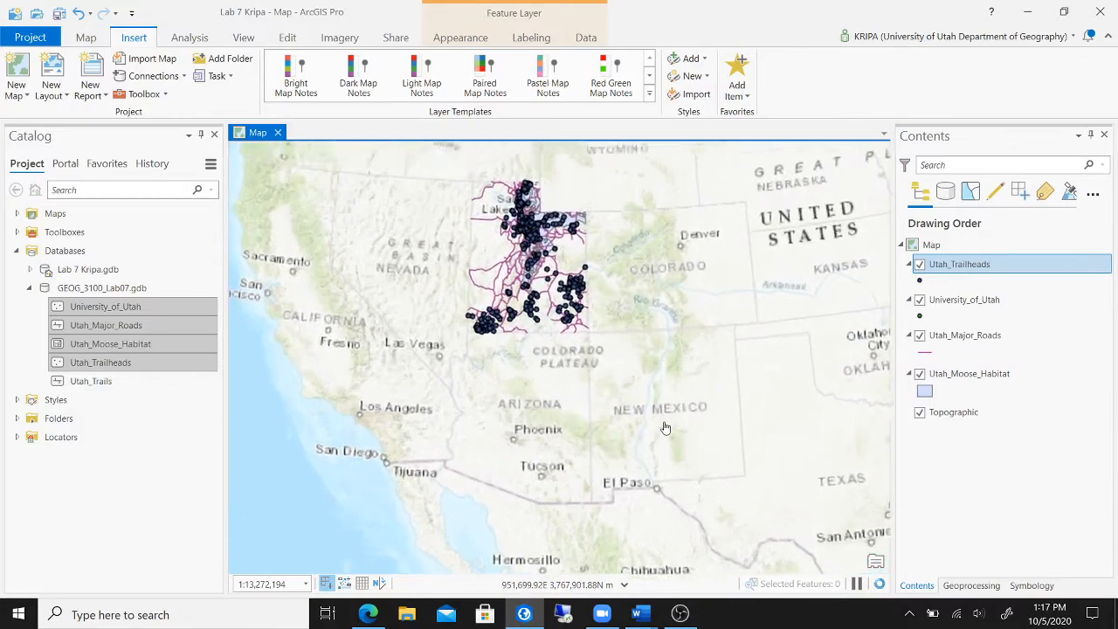
drag(619, 332, 709, 465)
drag(691, 414, 711, 447)
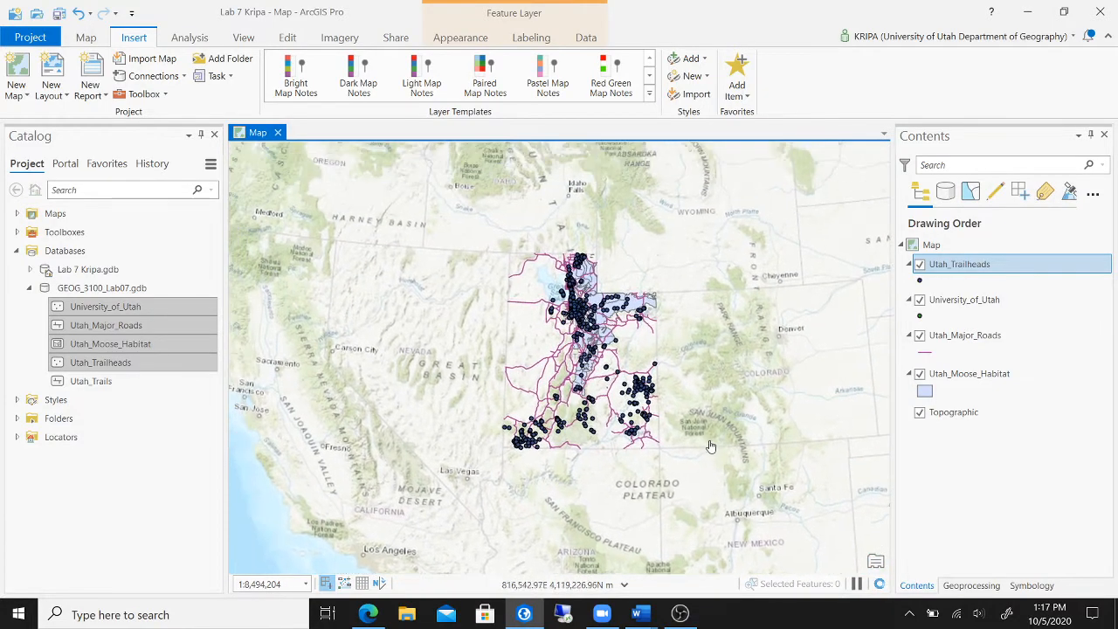
scroll(711, 446, up, 1)
drag(686, 406, 732, 447)
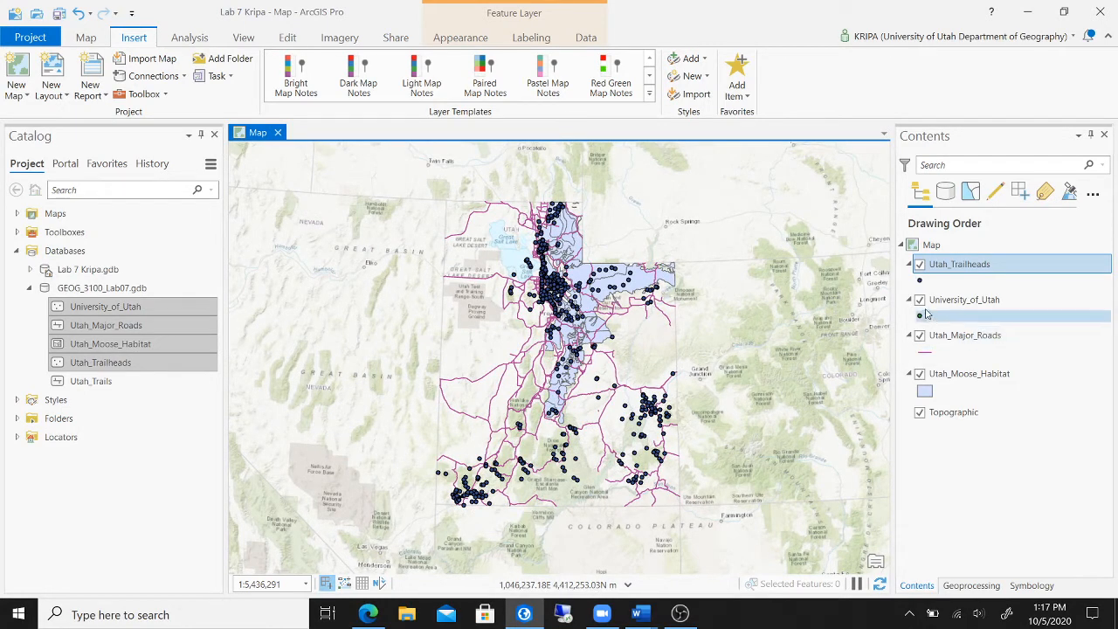
click(919, 264)
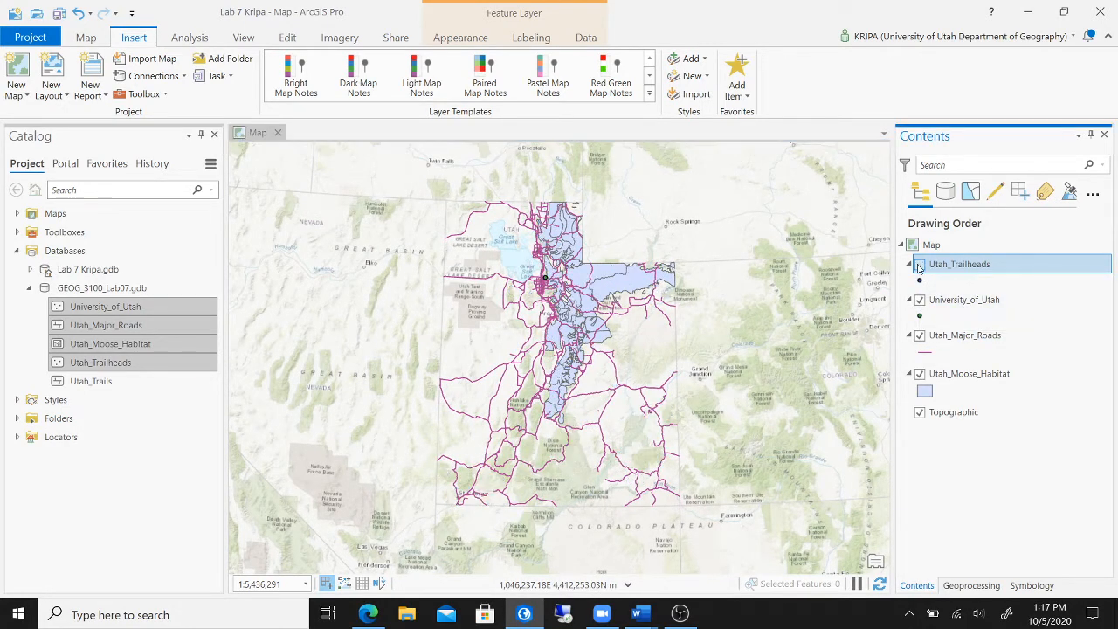
click(919, 264)
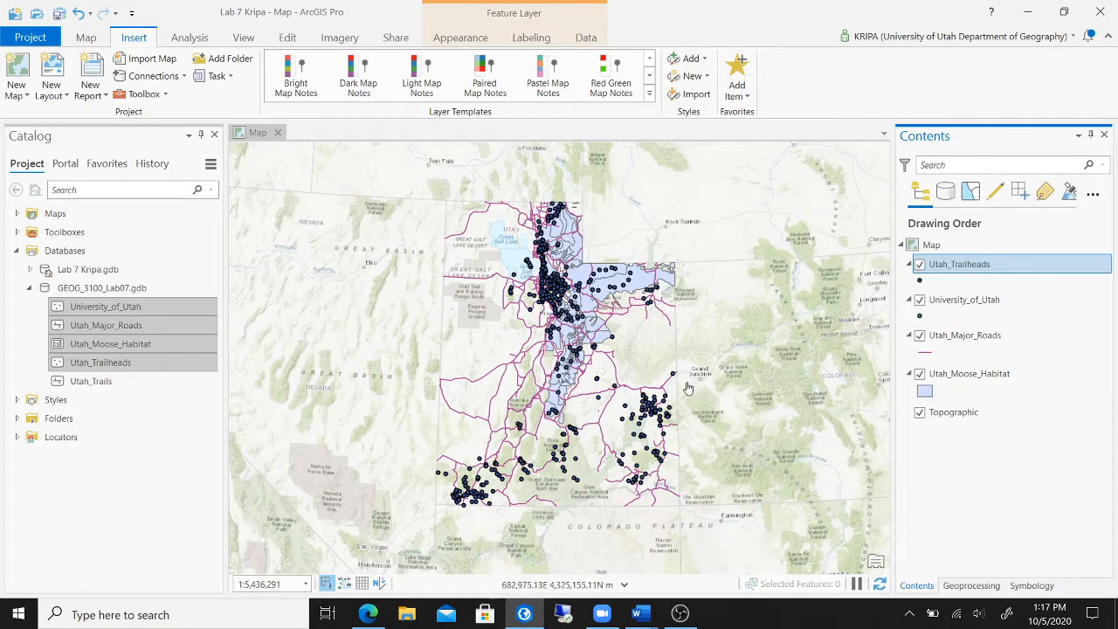
Switch to the GEOG_3100_Lab_07 document in Word and read the instructions on adding data and the definition query.
mouse_move(642, 617)
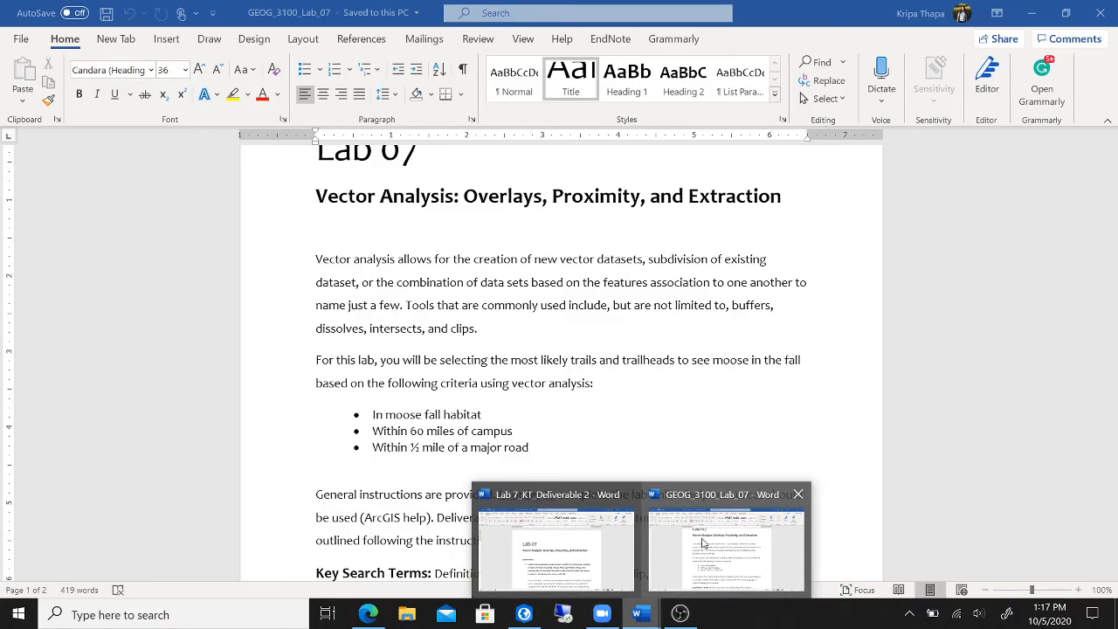
click(702, 543)
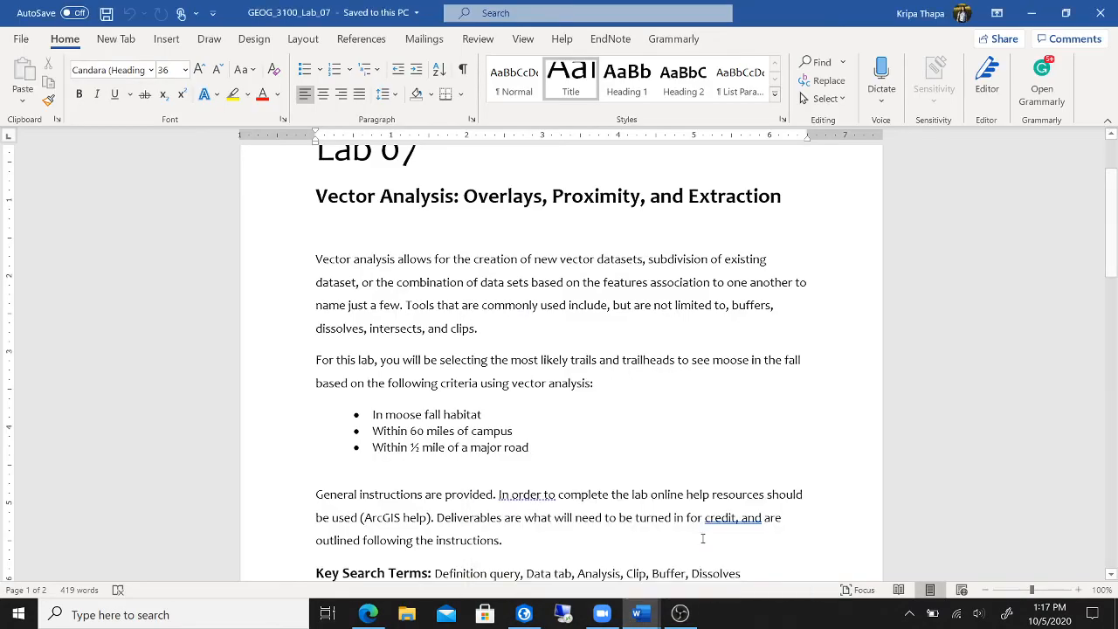
scroll(631, 476, down, 5)
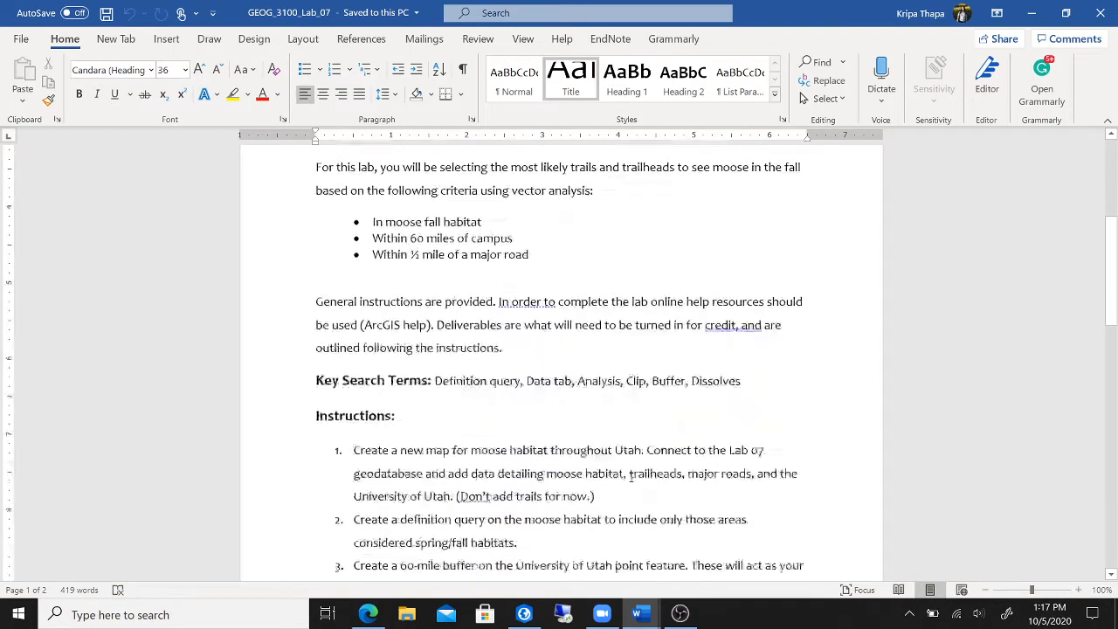
scroll(630, 476, down, 1)
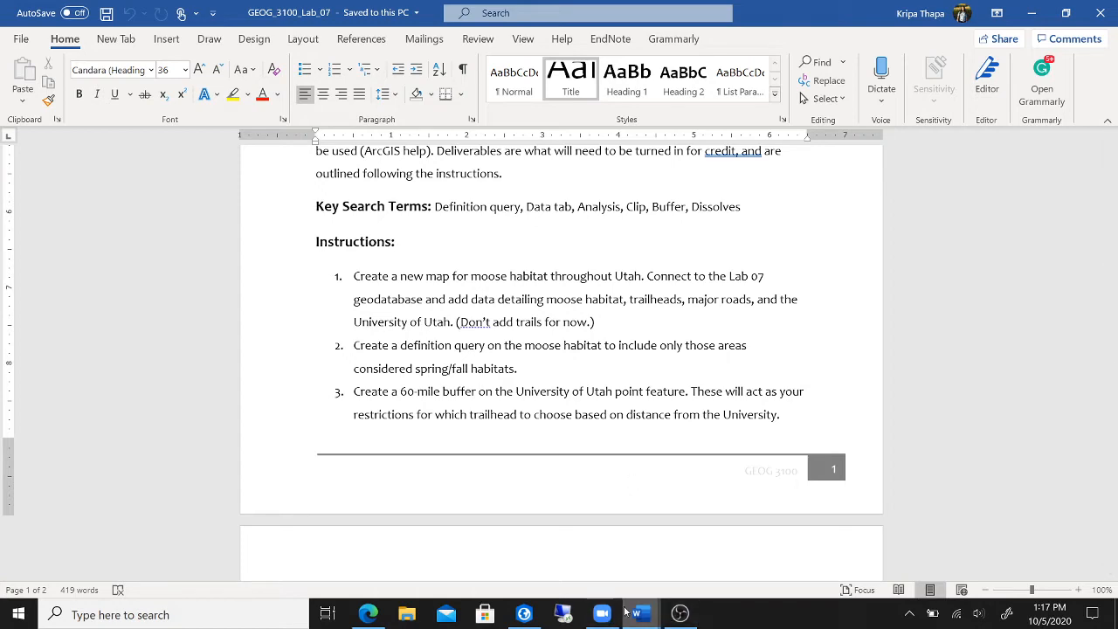
Back in ArcGIS Pro, move Utah_Moose_Habitat first in the drawing order and filter it with the definition query SEASON is equal to spring/fall.
click(521, 615)
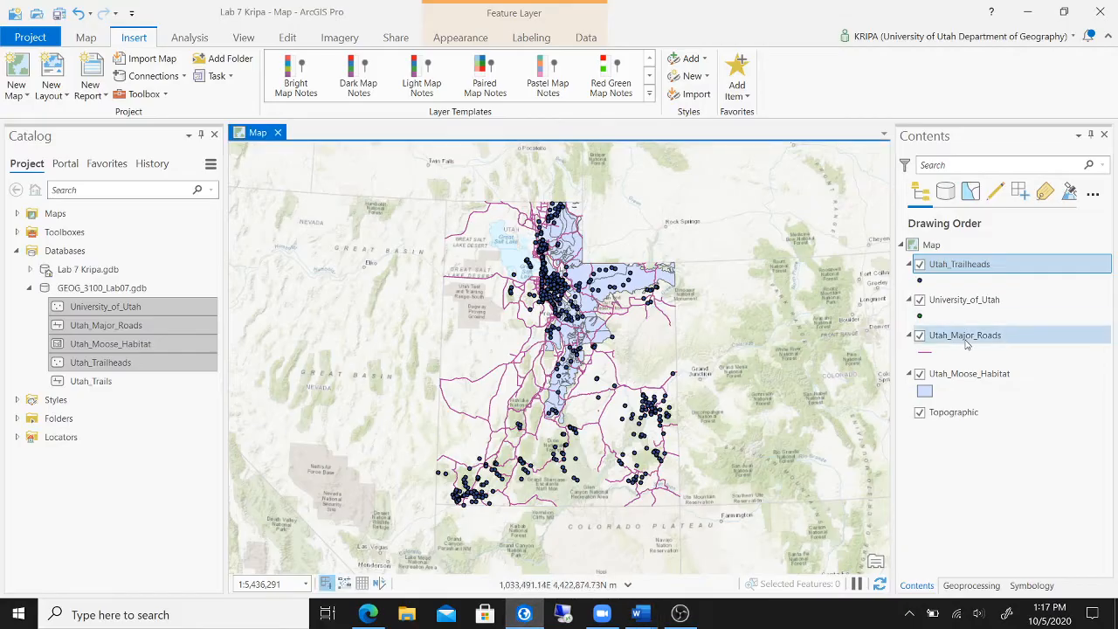
drag(988, 376, 978, 262)
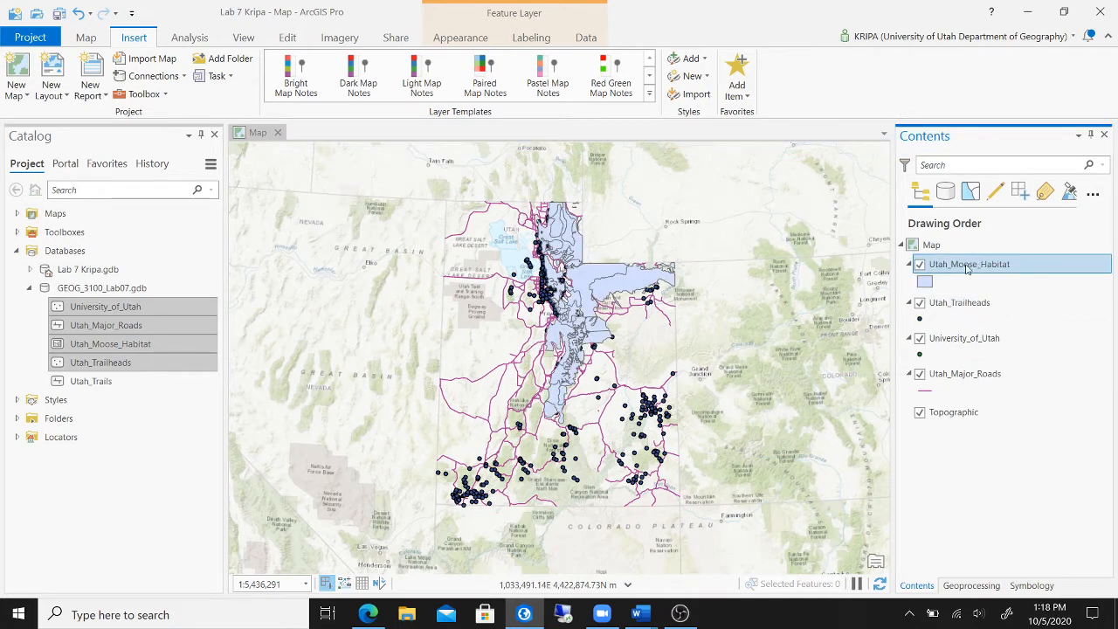
right_click(968, 269)
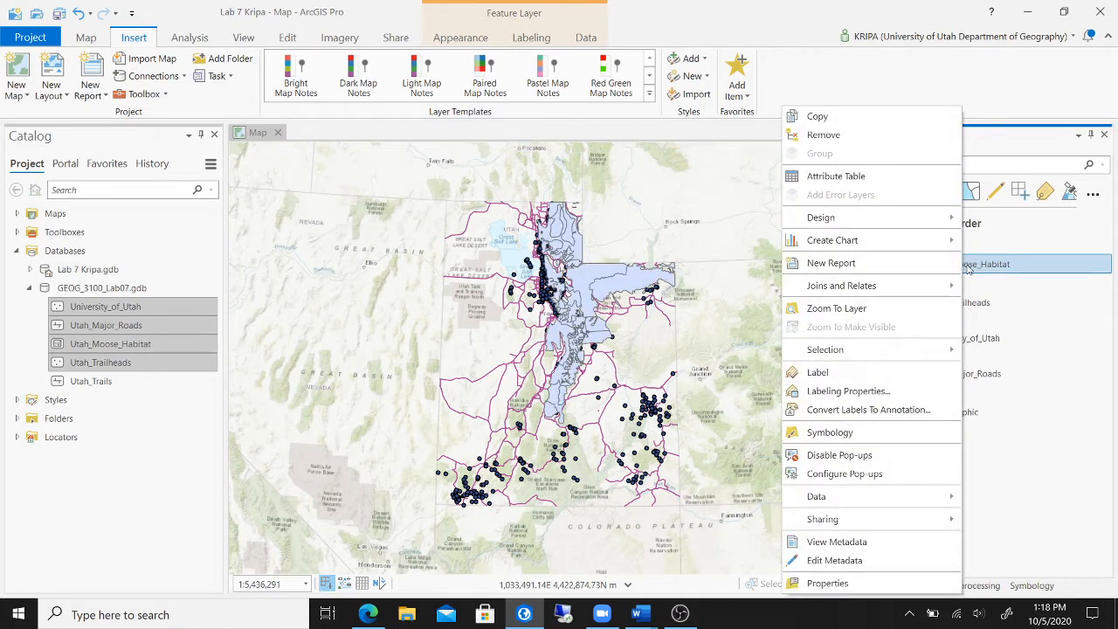
click(874, 582)
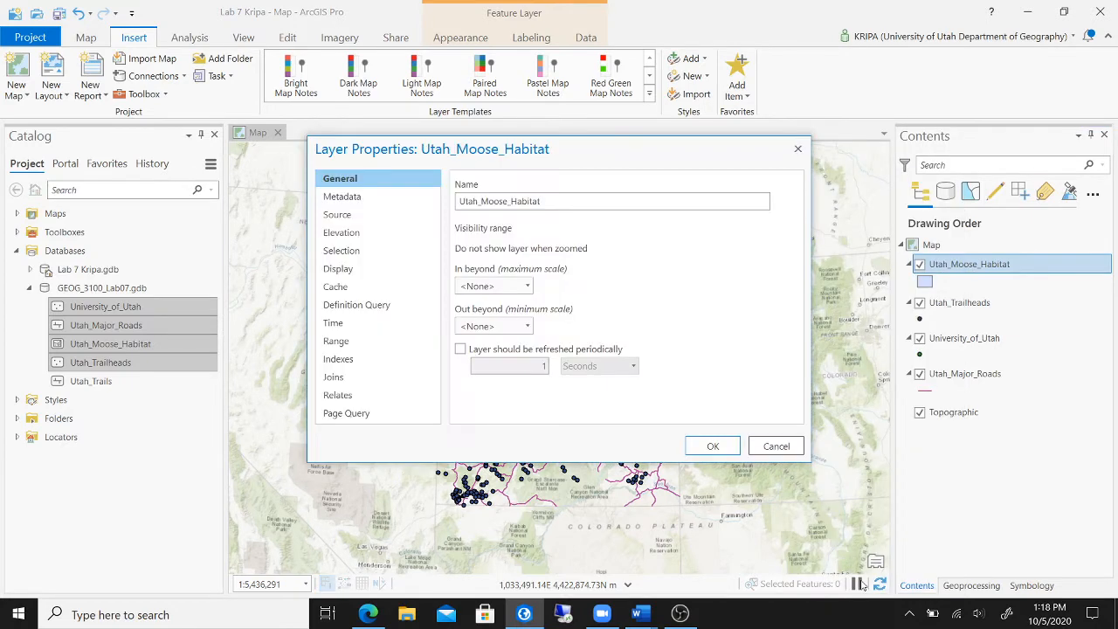
click(382, 308)
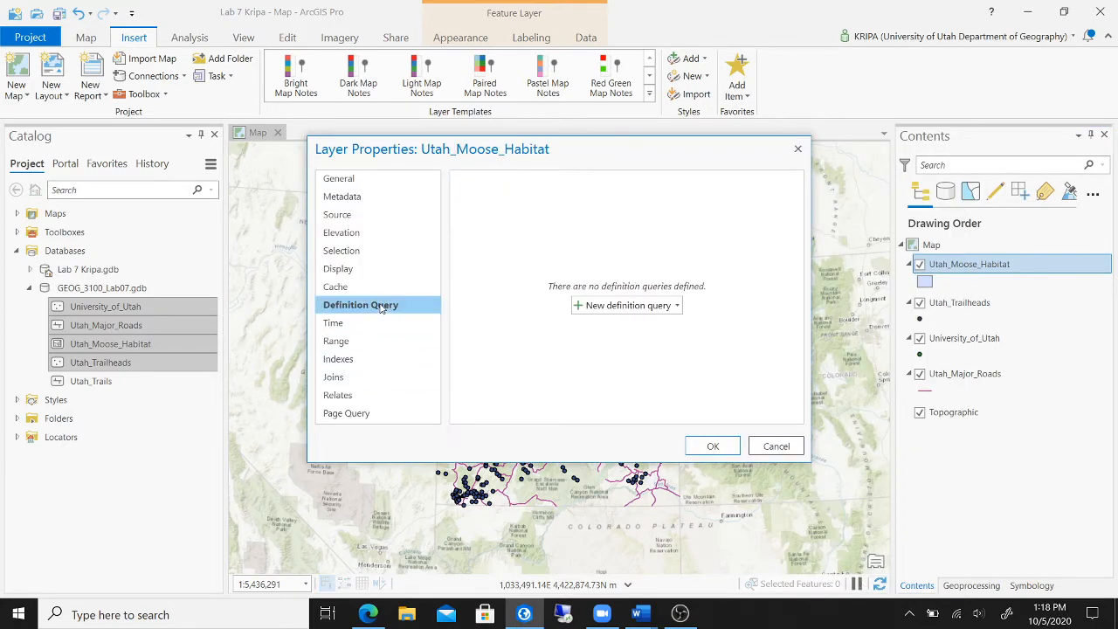
click(622, 305)
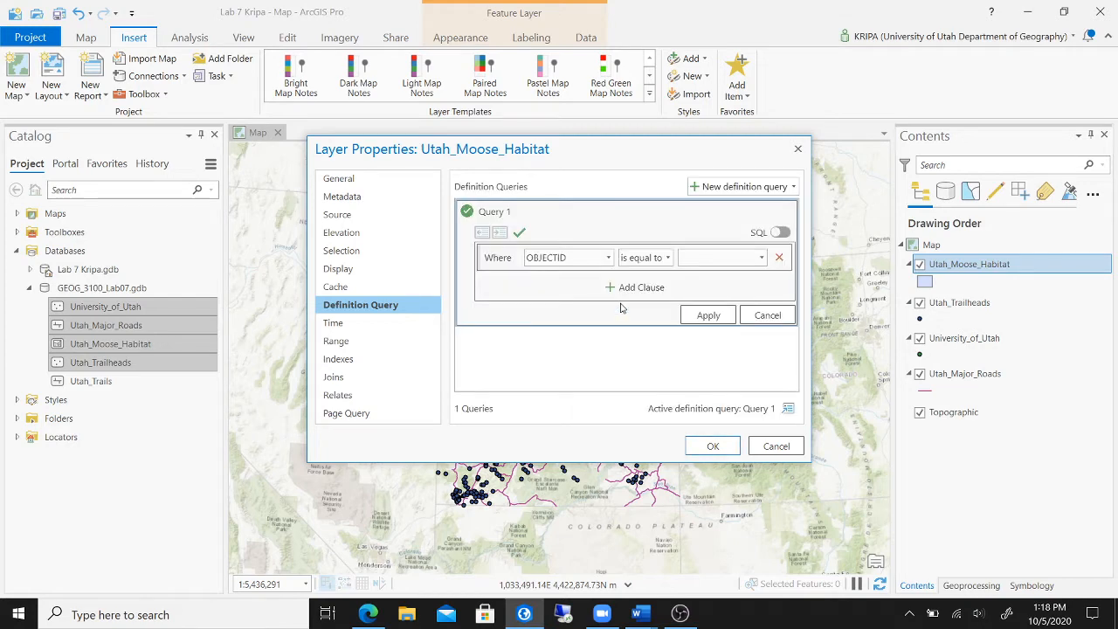
click(609, 259)
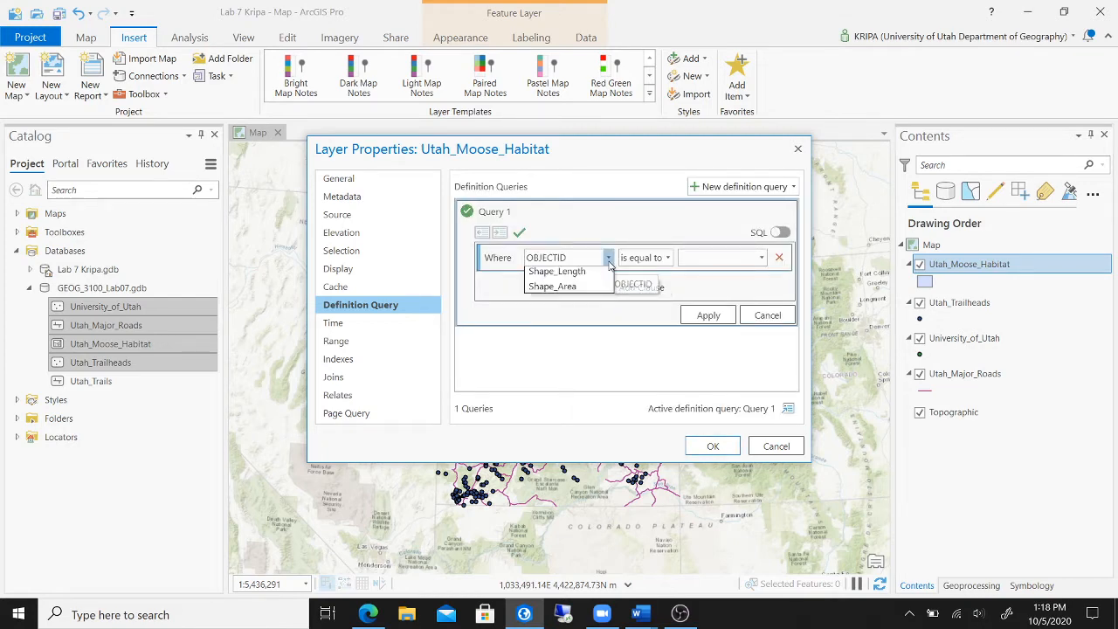
click(592, 305)
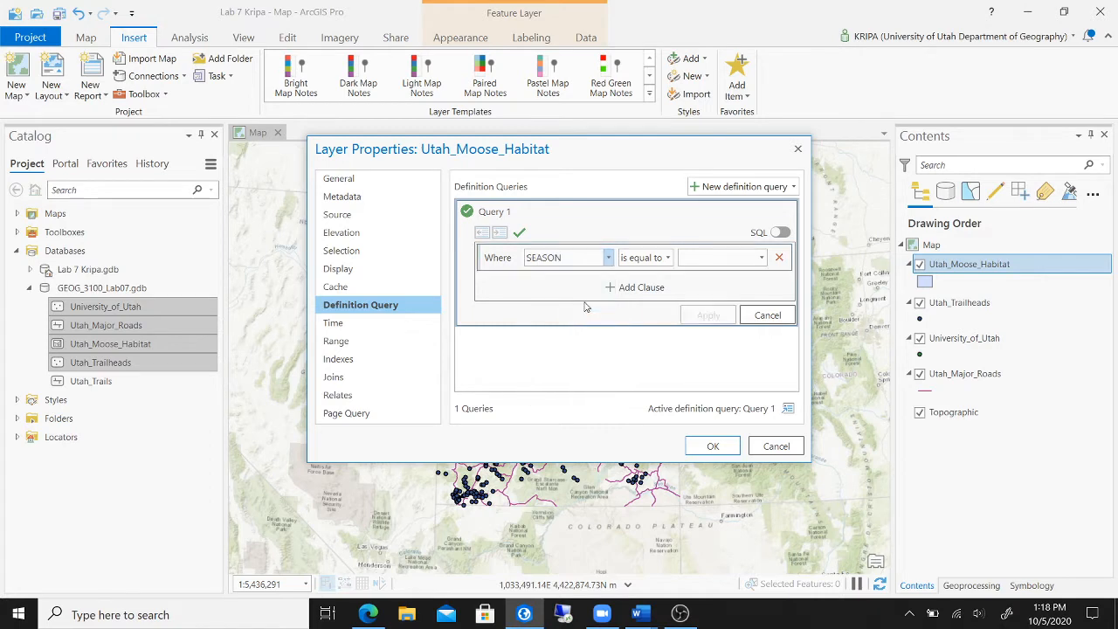
click(760, 258)
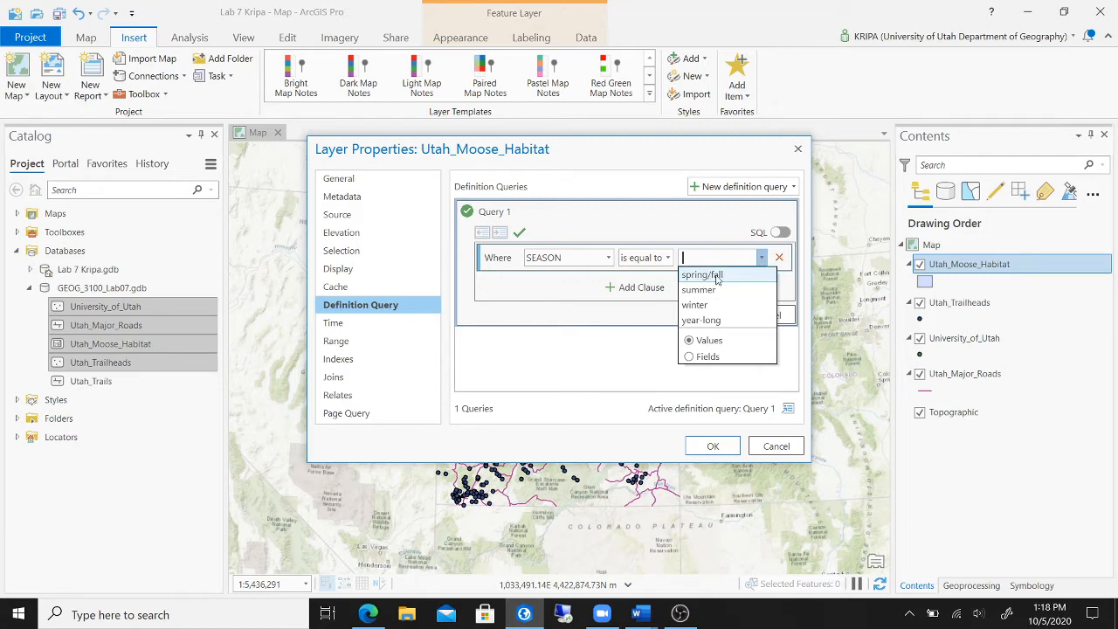
click(717, 278)
click(707, 316)
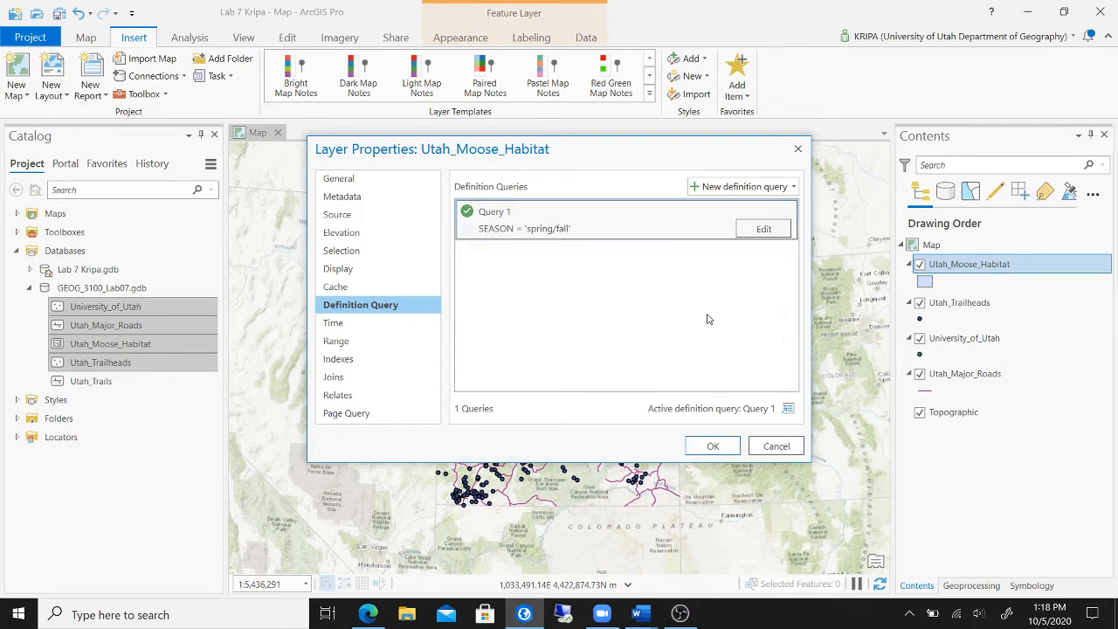
click(714, 446)
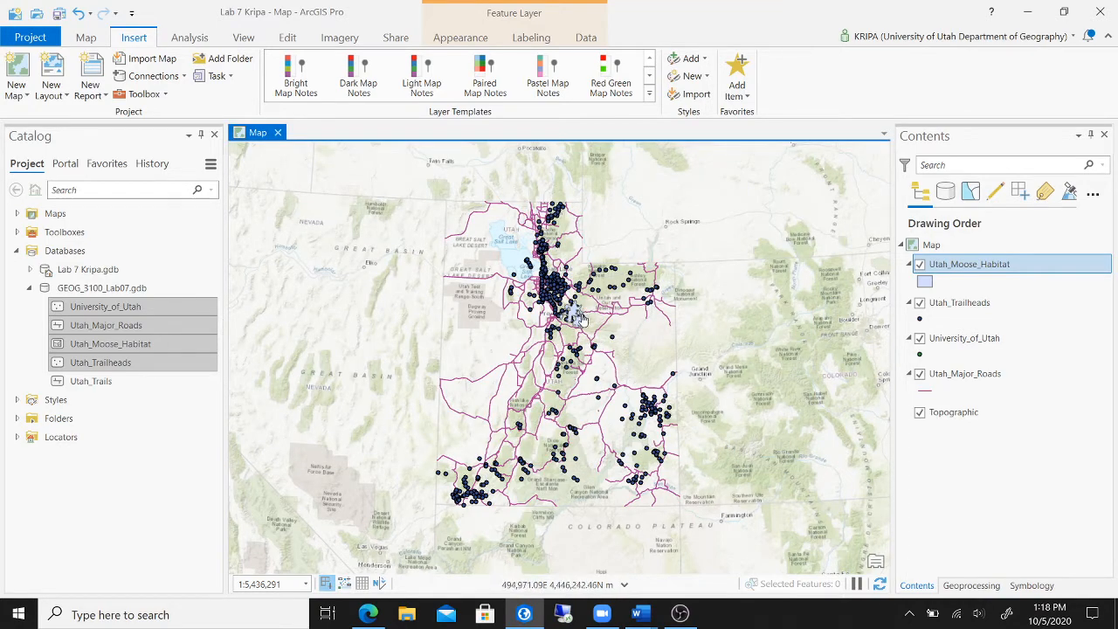
Inspect the filtered moose habitat on the map and save the project.
scroll(582, 319, up, 4)
drag(620, 319, 707, 398)
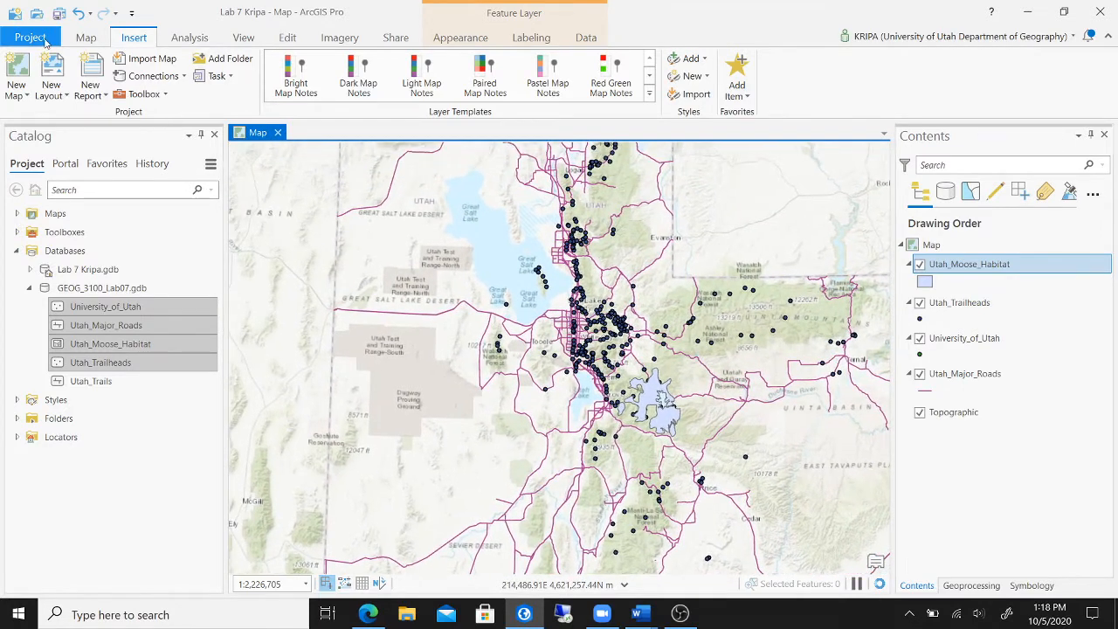
click(58, 14)
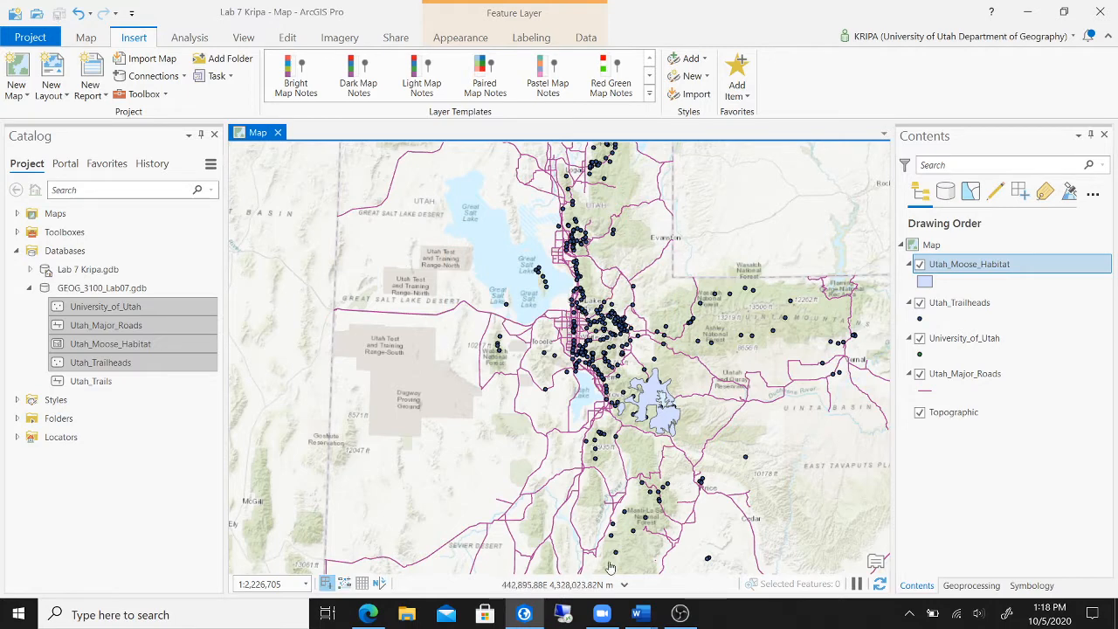
Return to the GEOG_3100_Lab_07 document in Word and read the instruction for the buffer around the University of Utah.
mouse_move(641, 613)
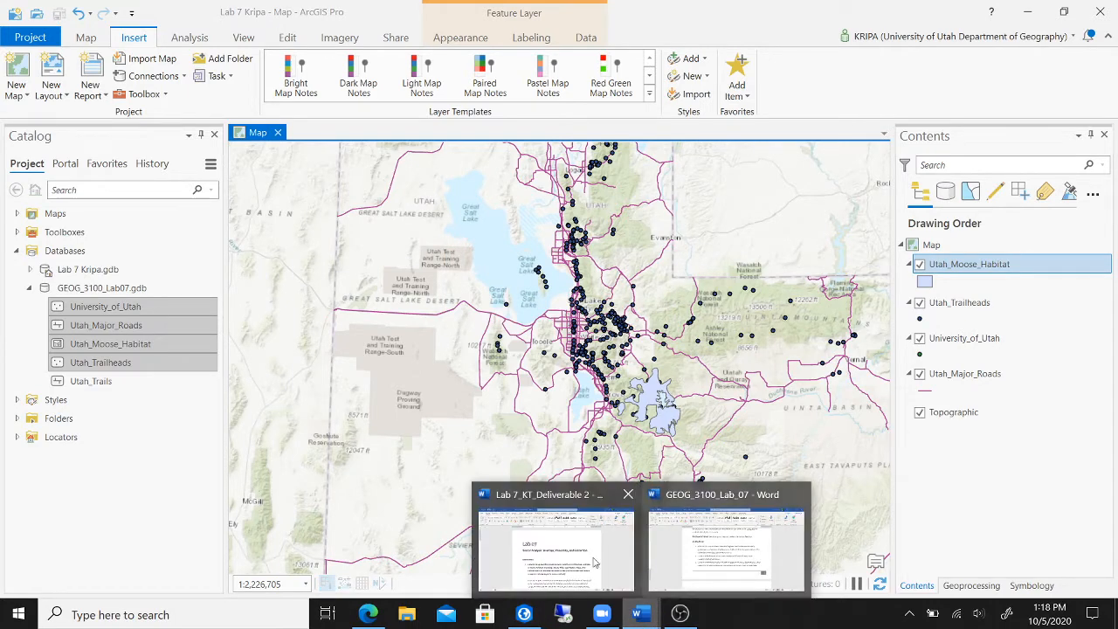
click(655, 550)
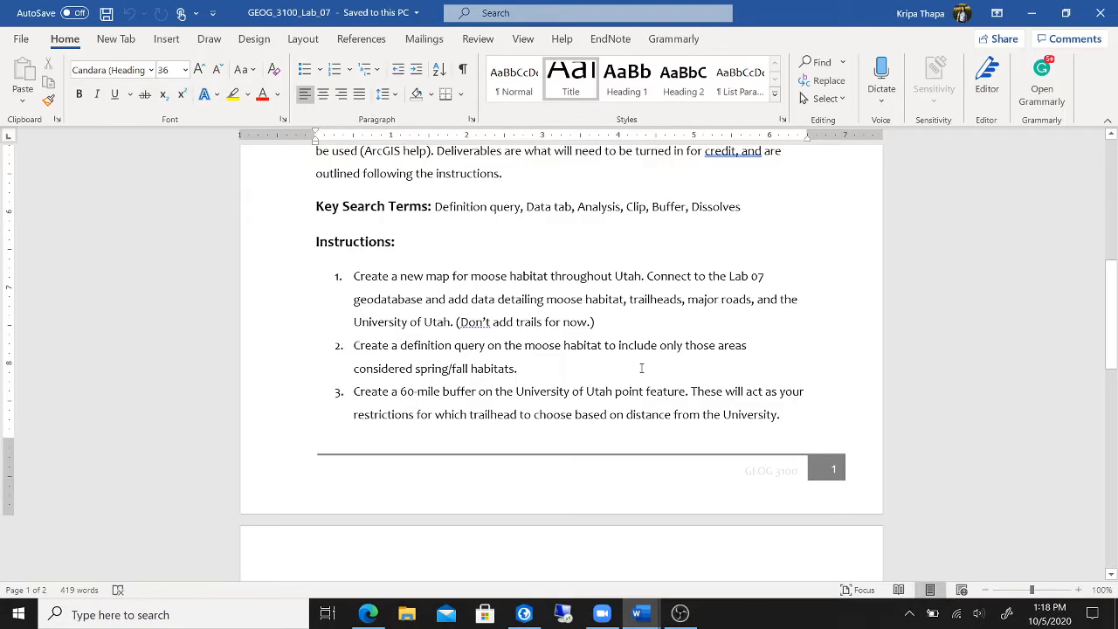
scroll(641, 367, down, 1)
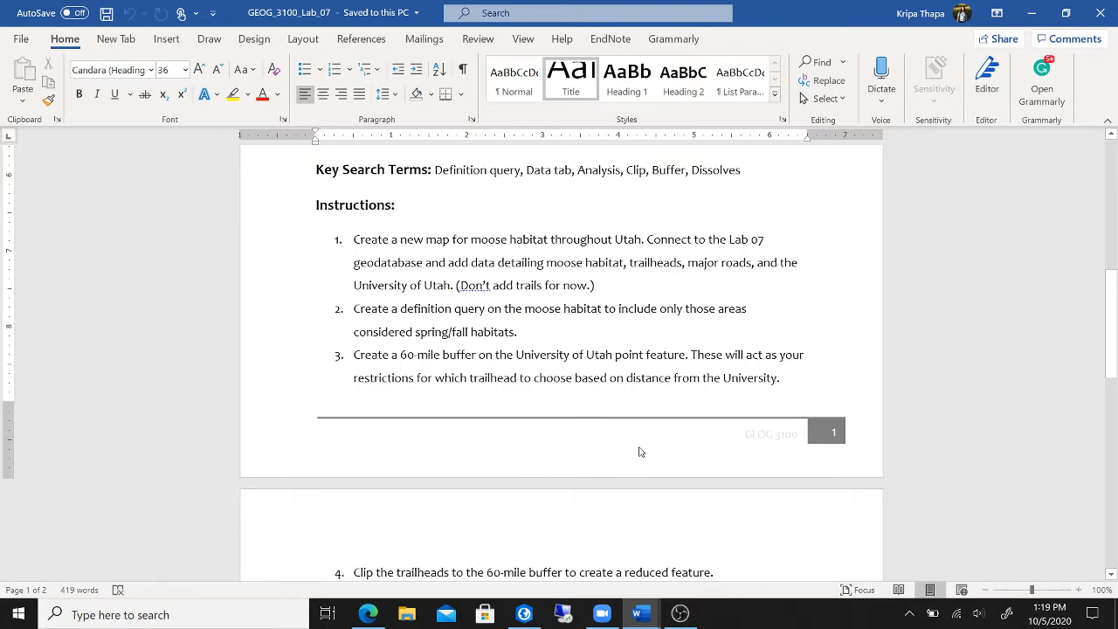
Back in ArcGIS Pro, hide the Utah_Trailheads layer and move University_of_Utah above all other layers in the drawing order.
click(524, 614)
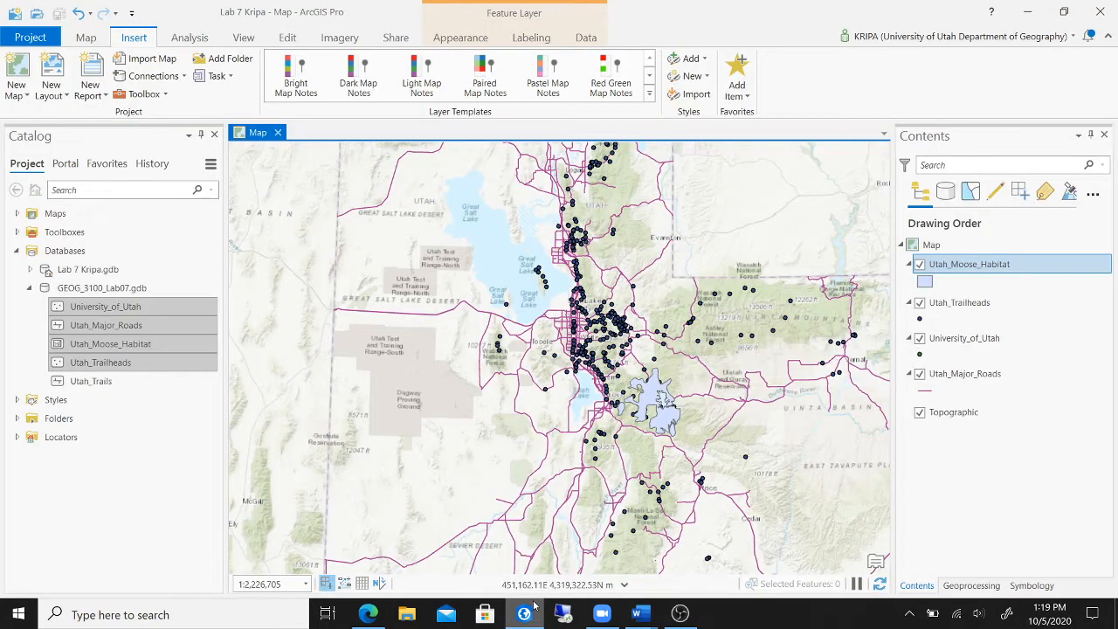
click(919, 303)
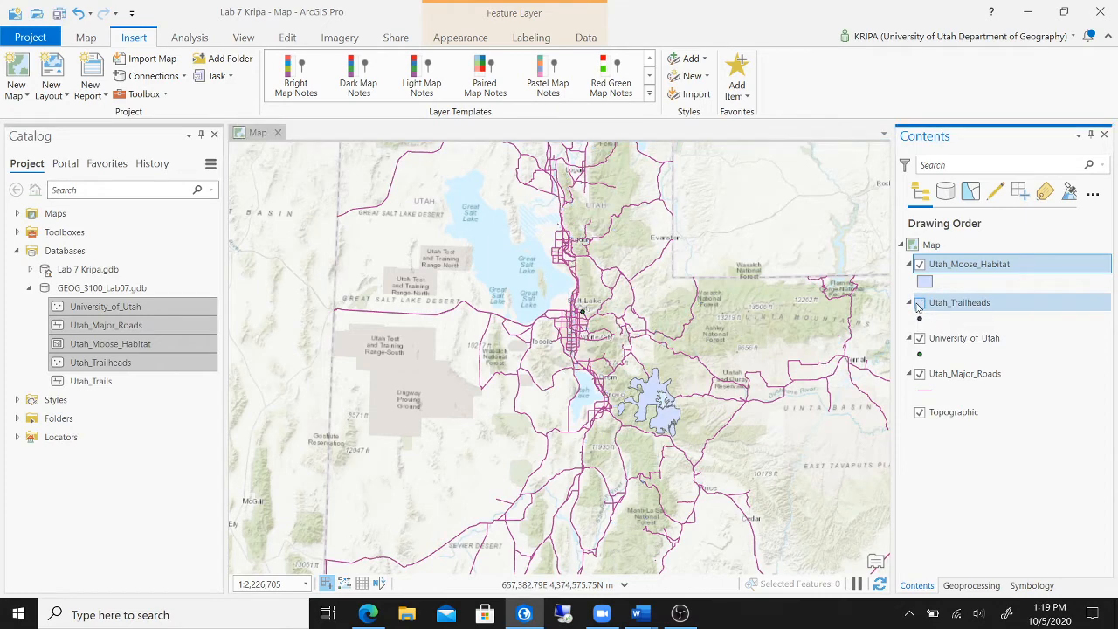
click(993, 339)
drag(993, 339, 989, 269)
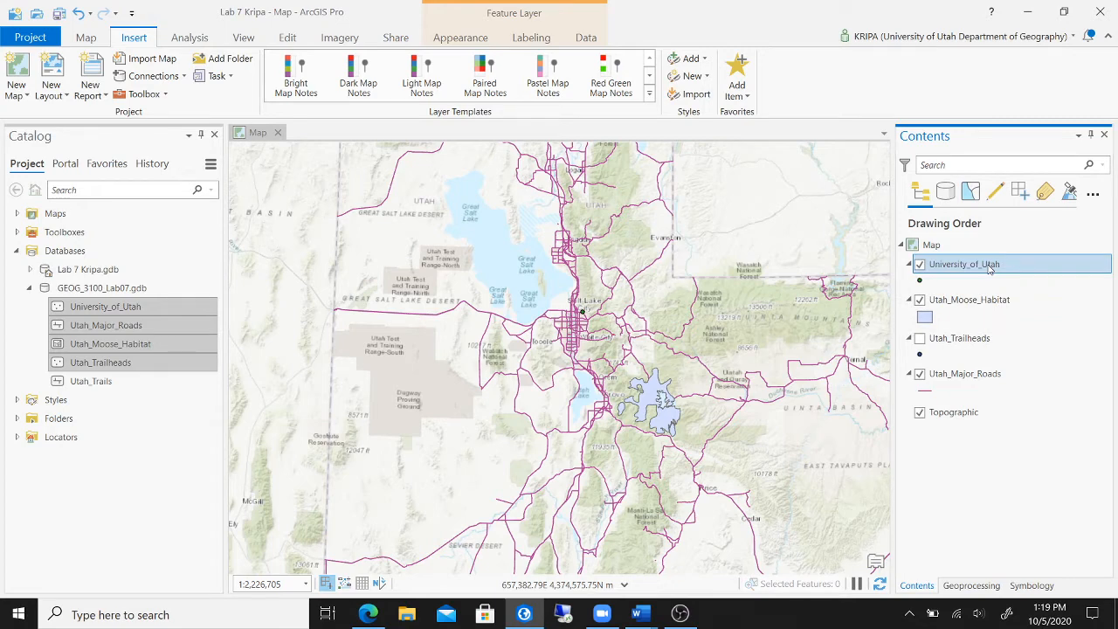
Search the geoprocessing tools for "buffer" and open the Buffer tool from Analysis Tools.
click(198, 40)
click(207, 77)
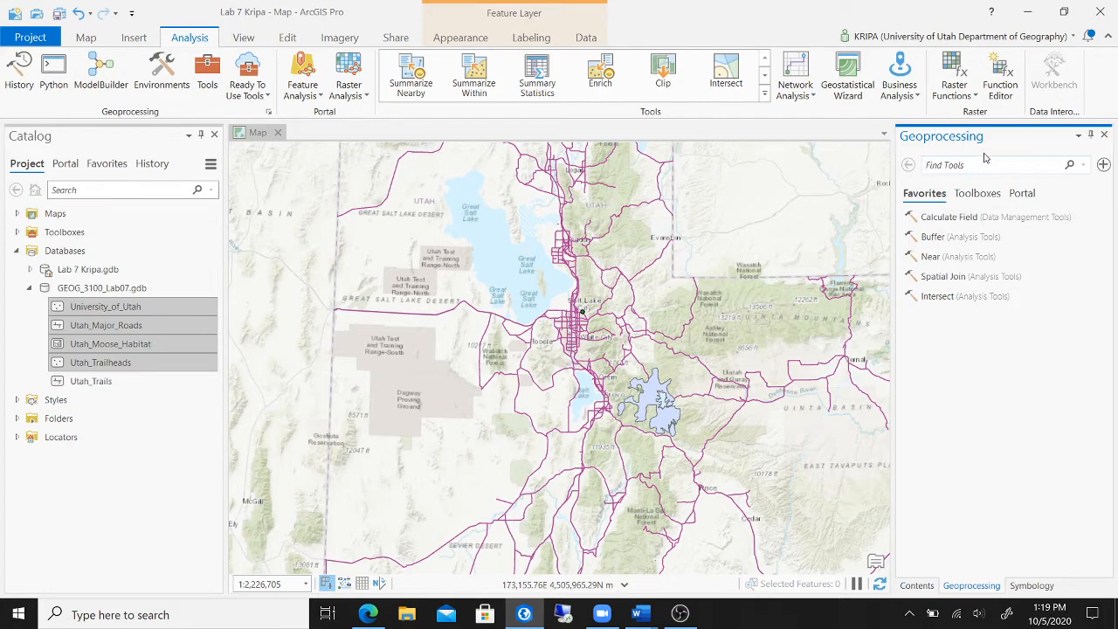
text(buffer)
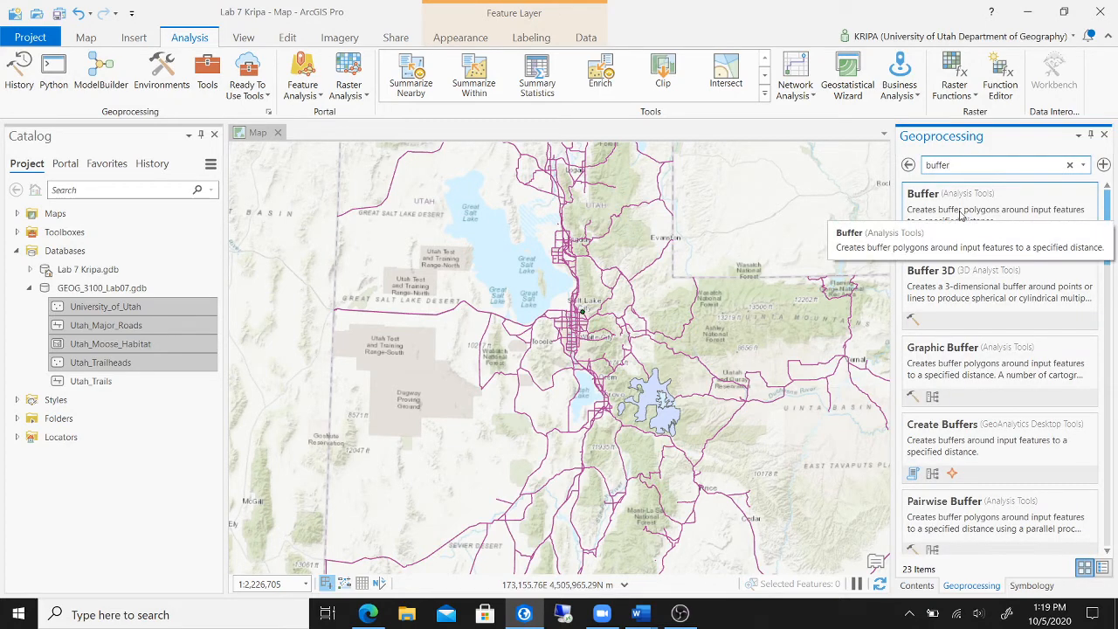
click(983, 208)
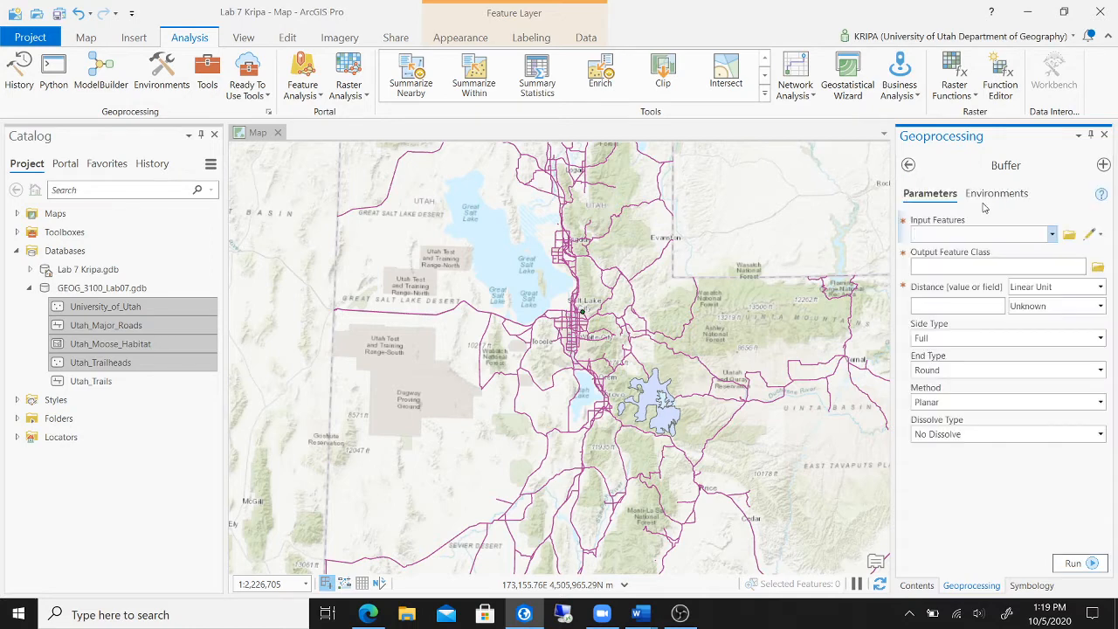
Read the description of the Buffer tool's input features parameter and choose University_of_Utah as the input.
click(1053, 234)
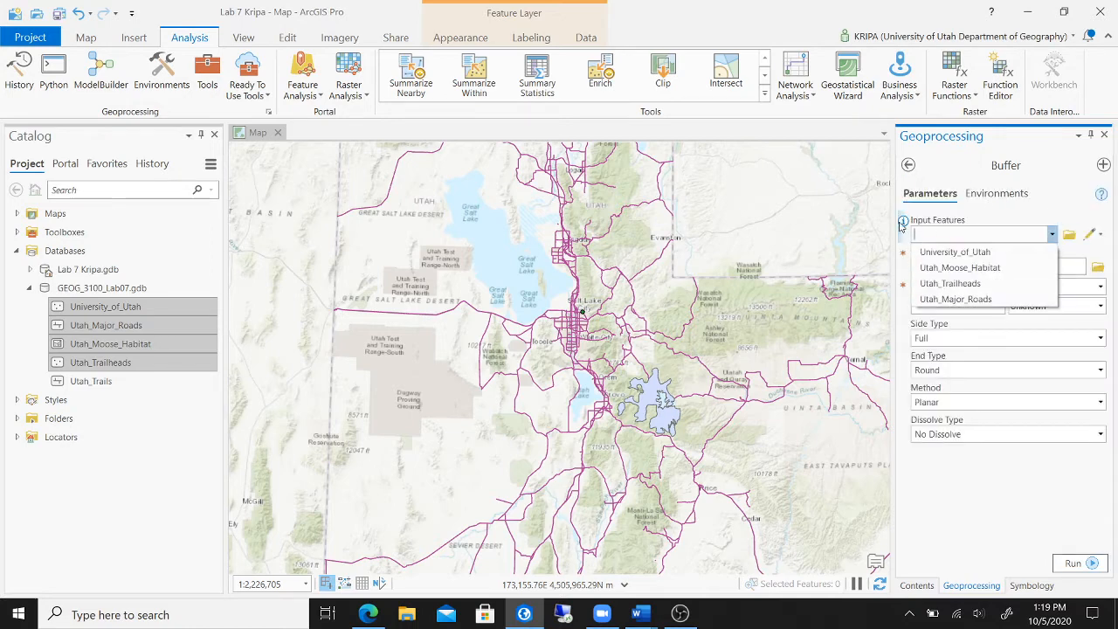
click(979, 216)
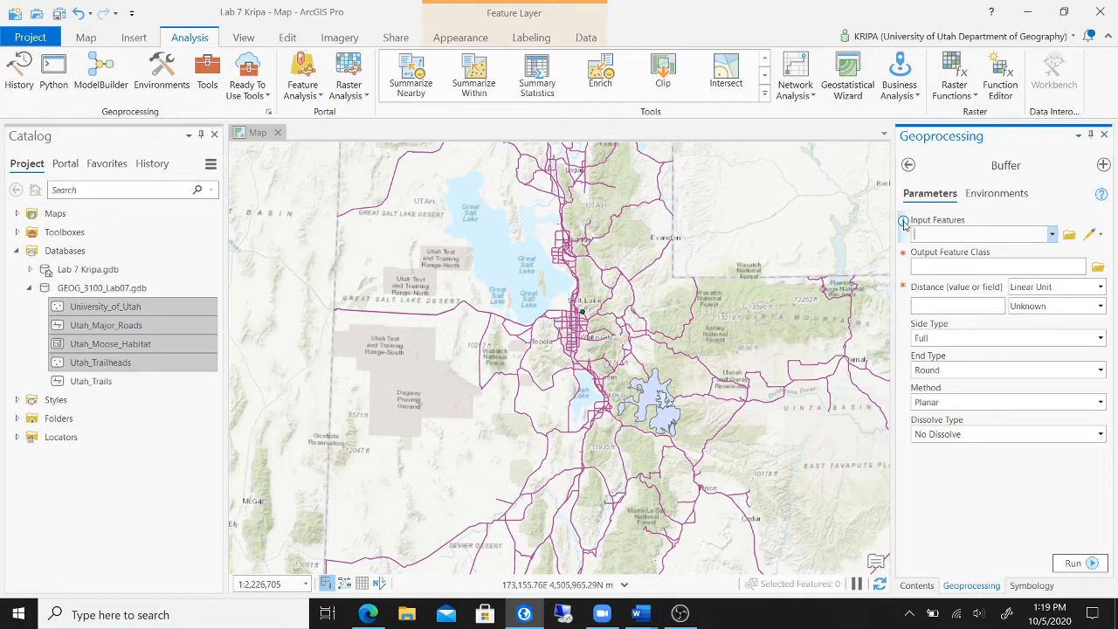
mouse_move(905, 226)
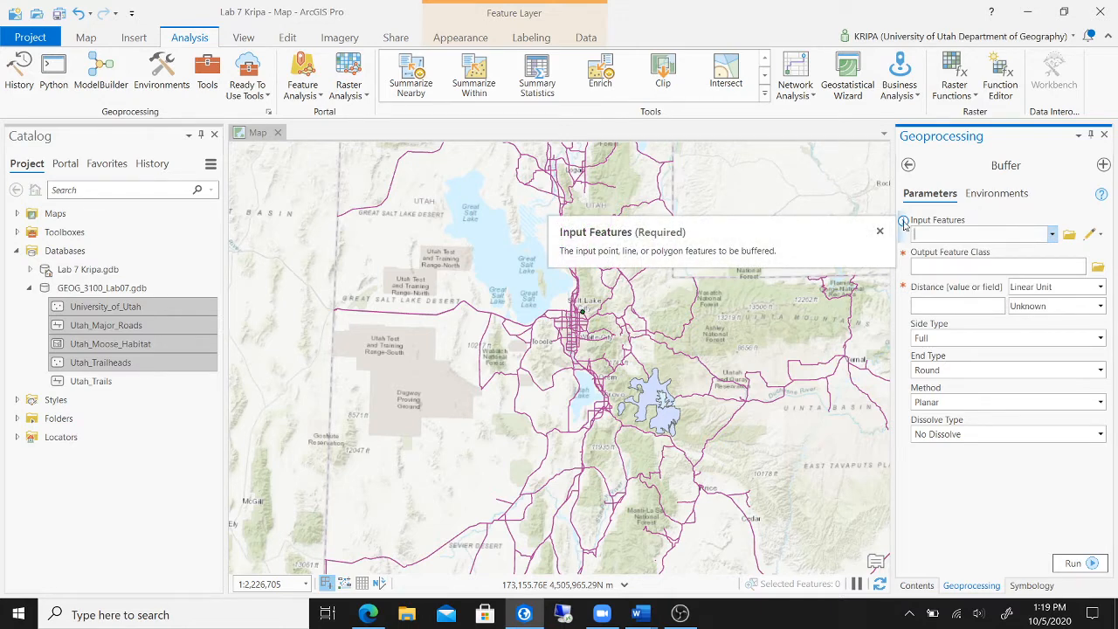
click(1053, 234)
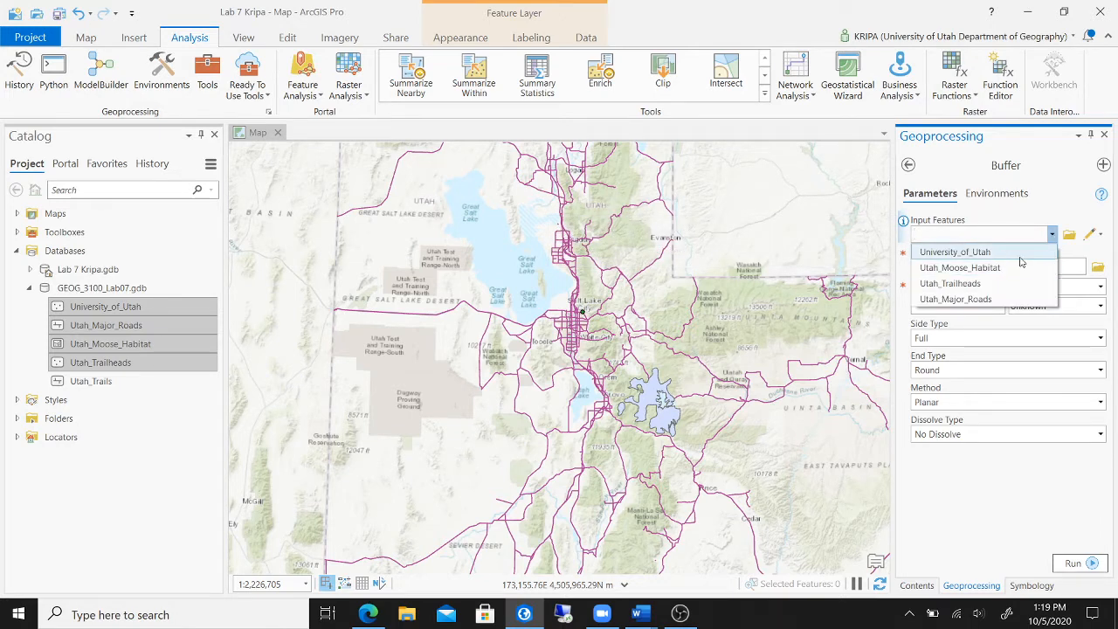
click(1018, 255)
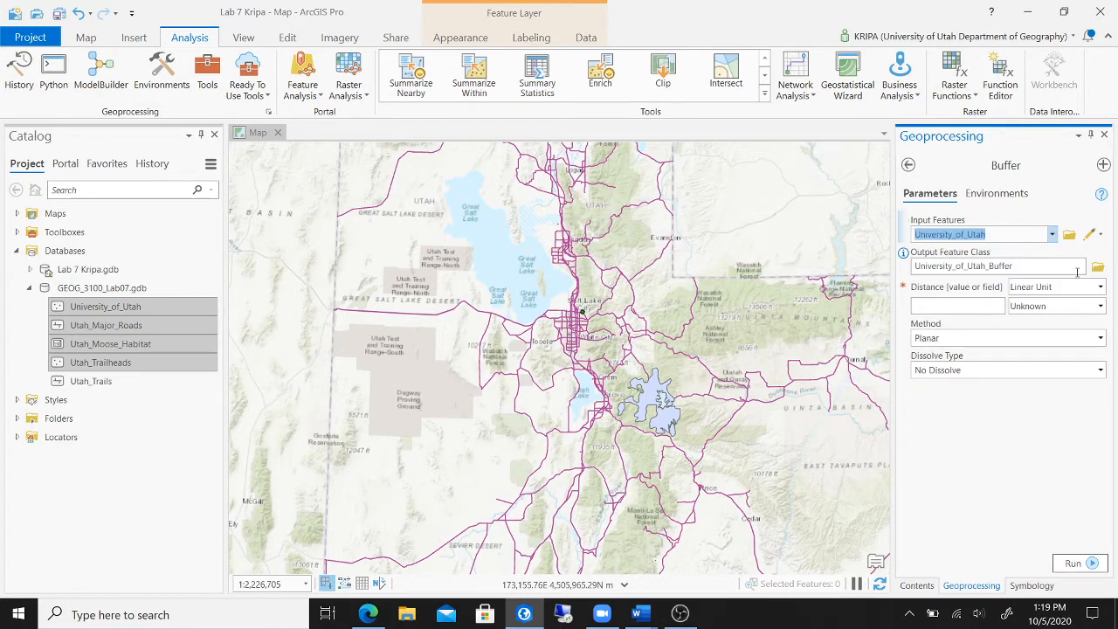
Set the buffer distance to 60 miles and run the Buffer tool with output University_of_Utah_Buffer.
click(991, 305)
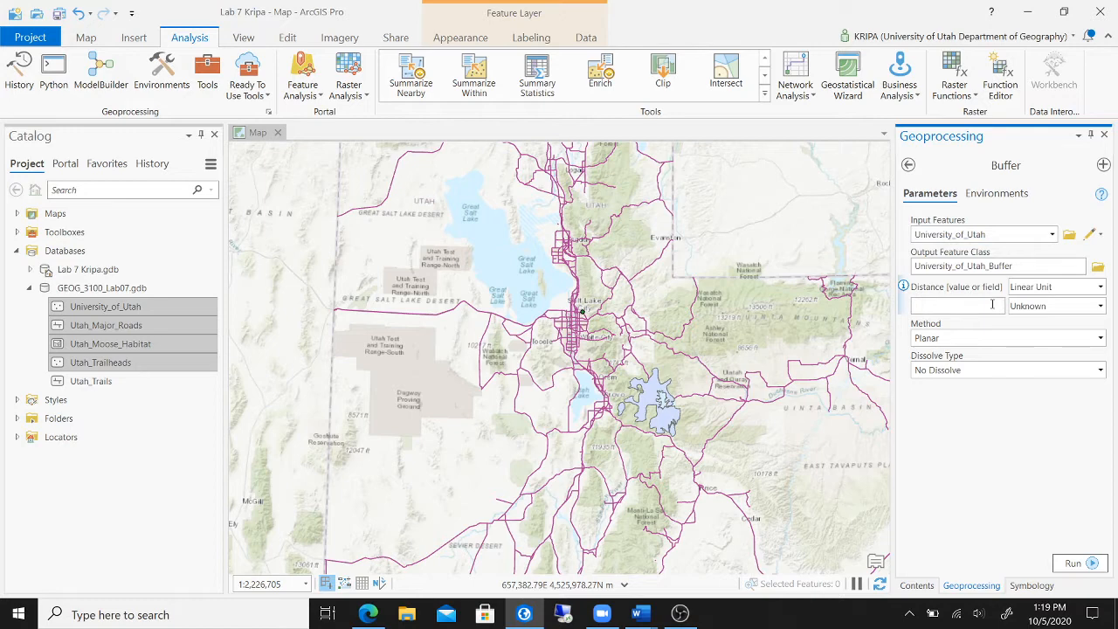
text(60)
click(1101, 306)
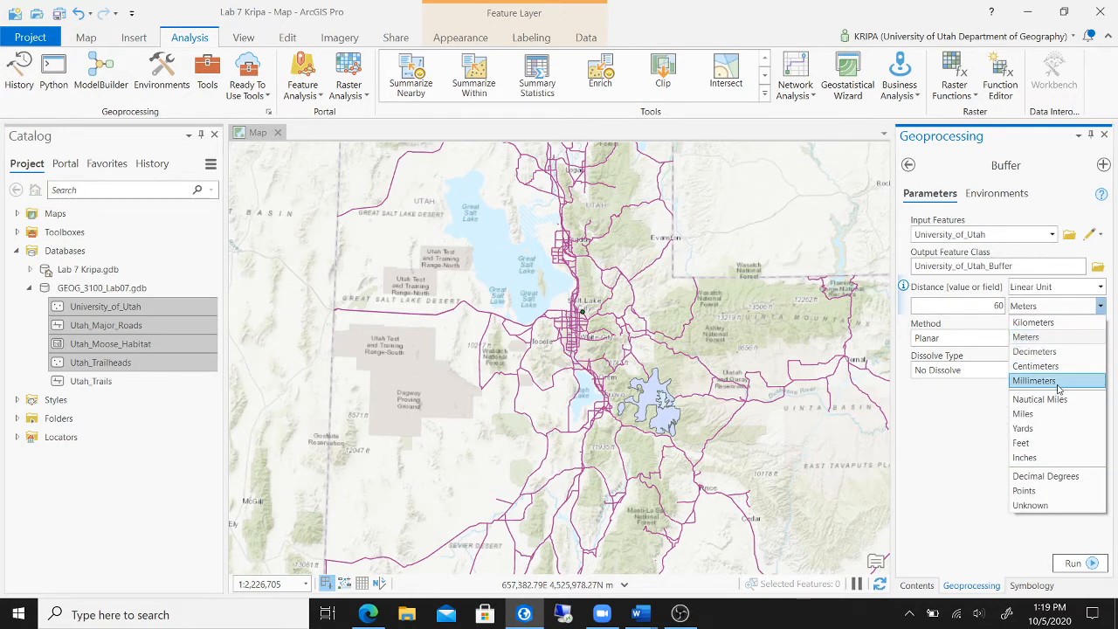
click(1047, 414)
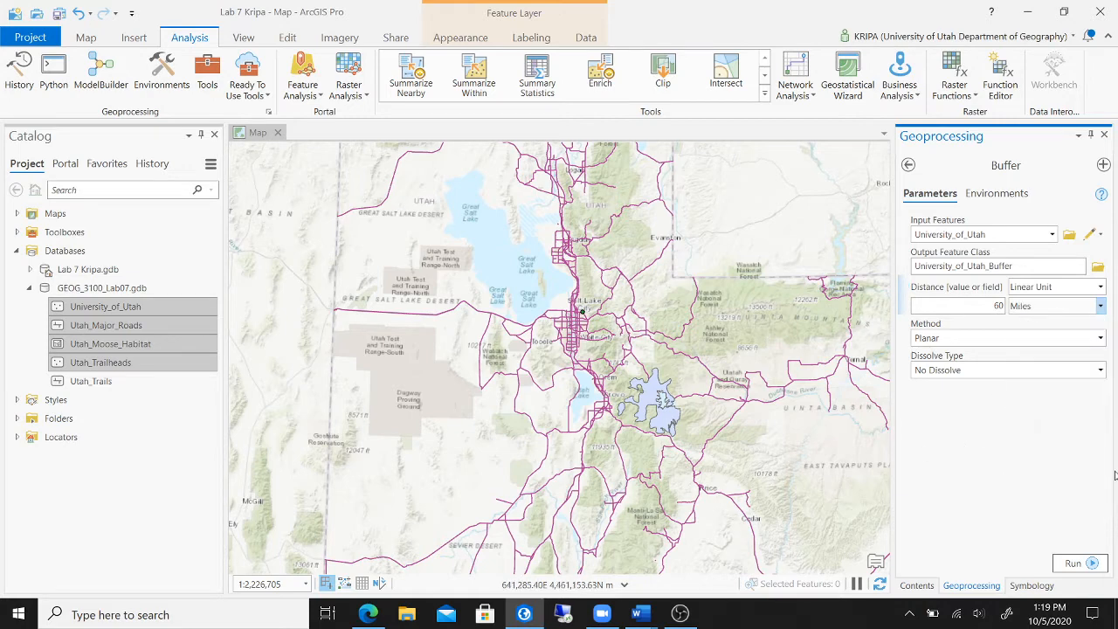
click(1081, 563)
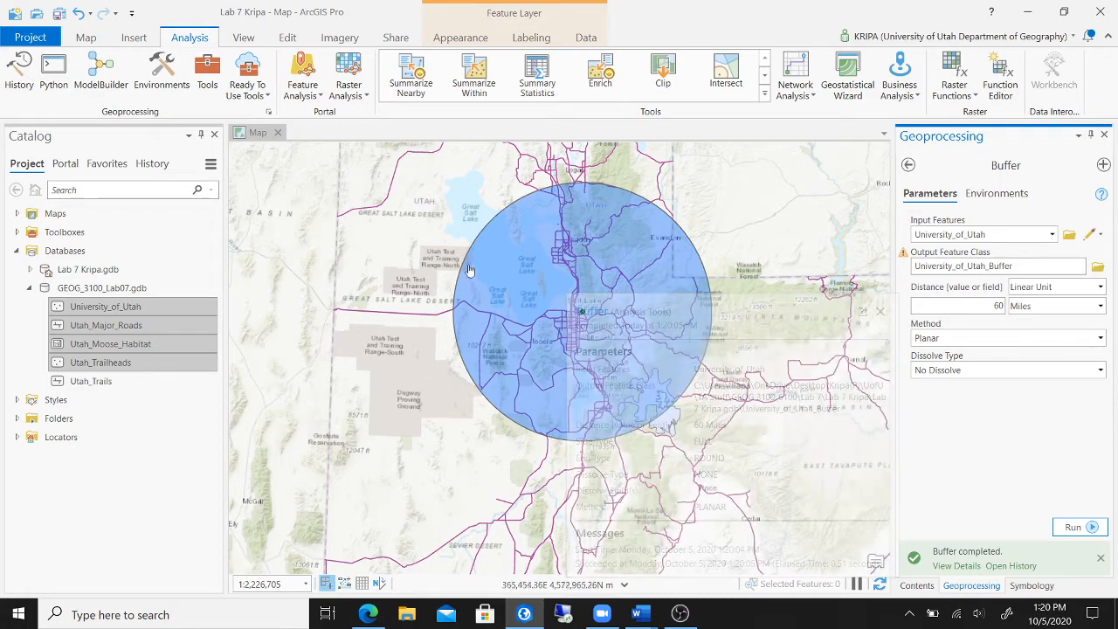
Change the fill color of the University_of_Utah_Buffer polygon symbol to light pink and apply it.
click(917, 586)
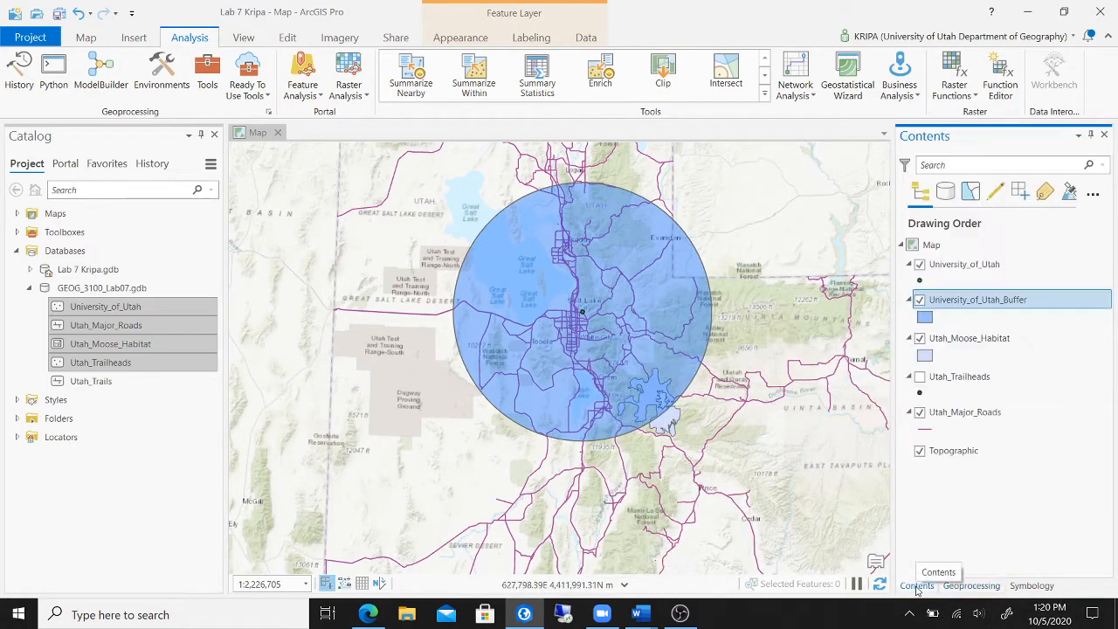
click(936, 322)
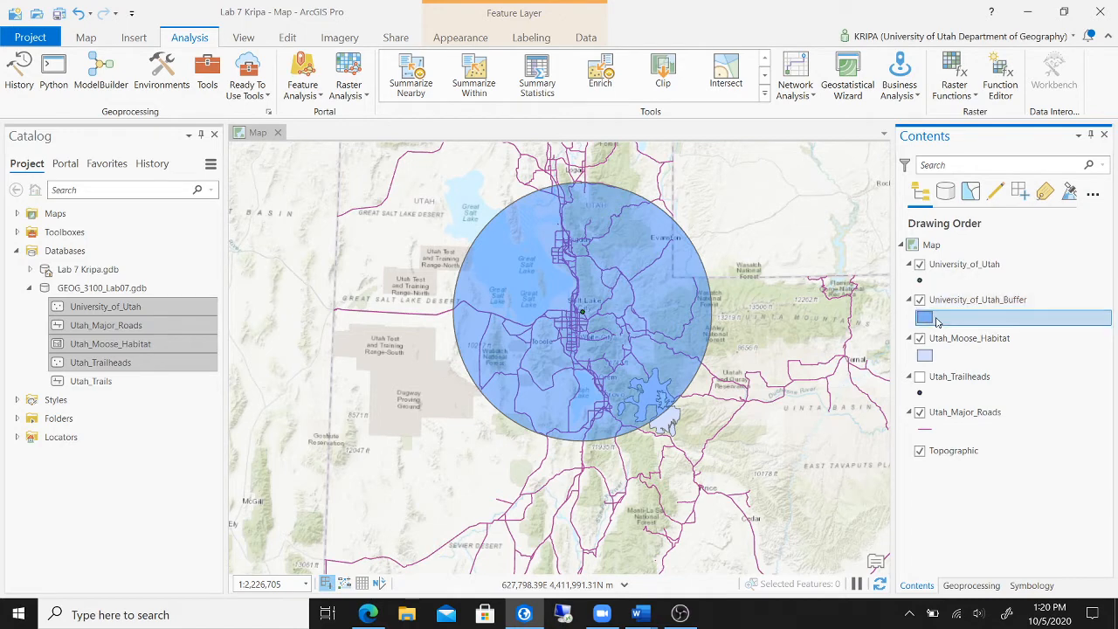
click(926, 319)
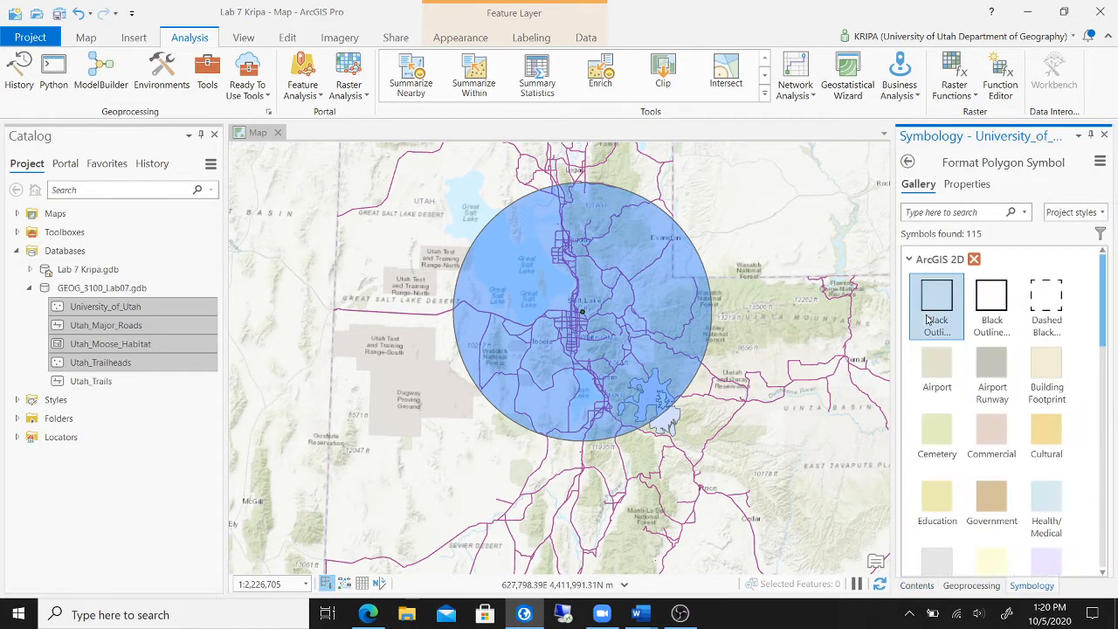
click(966, 184)
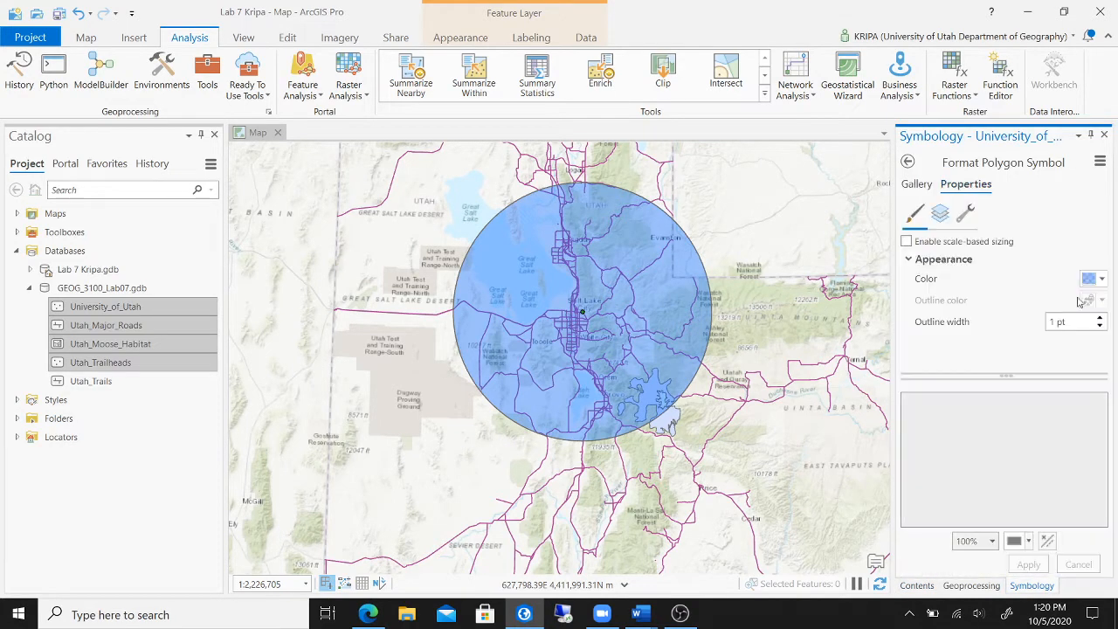
click(1102, 281)
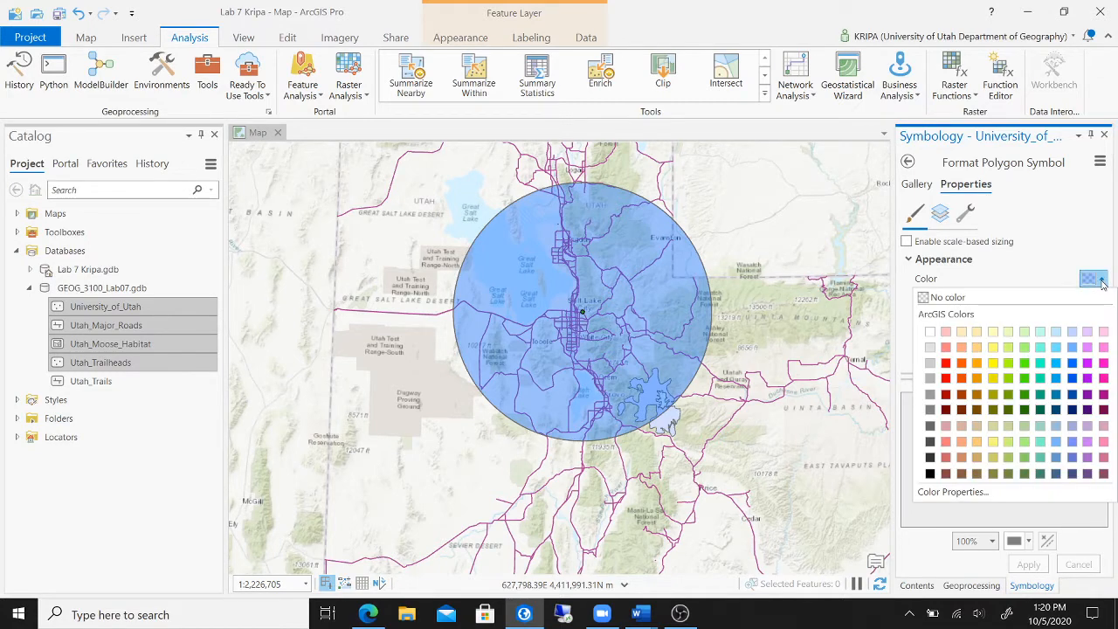
click(948, 337)
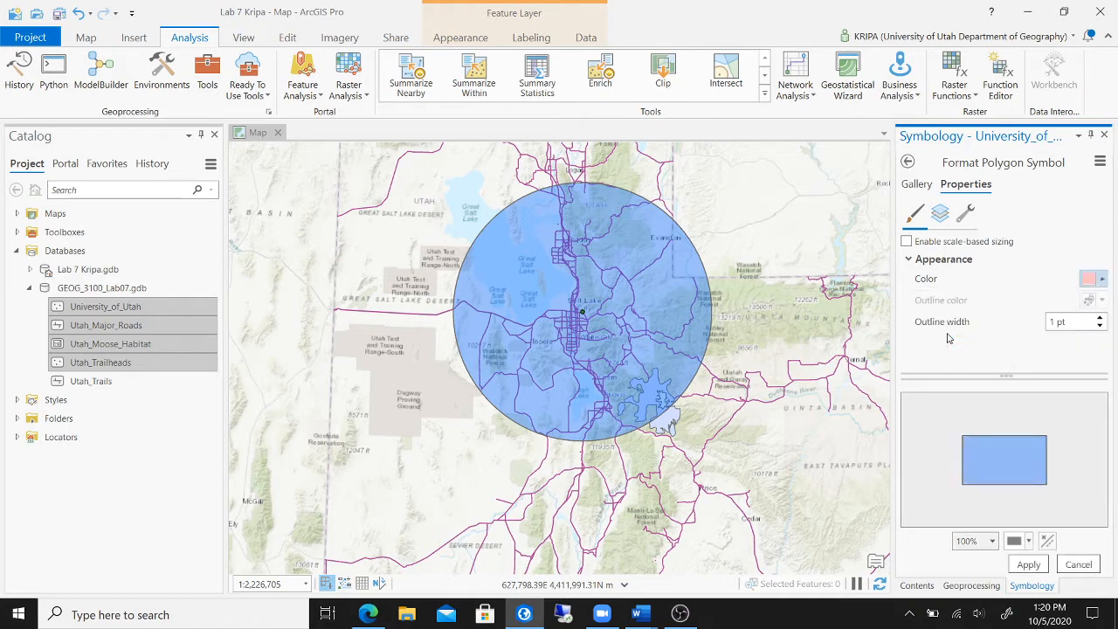
click(1028, 565)
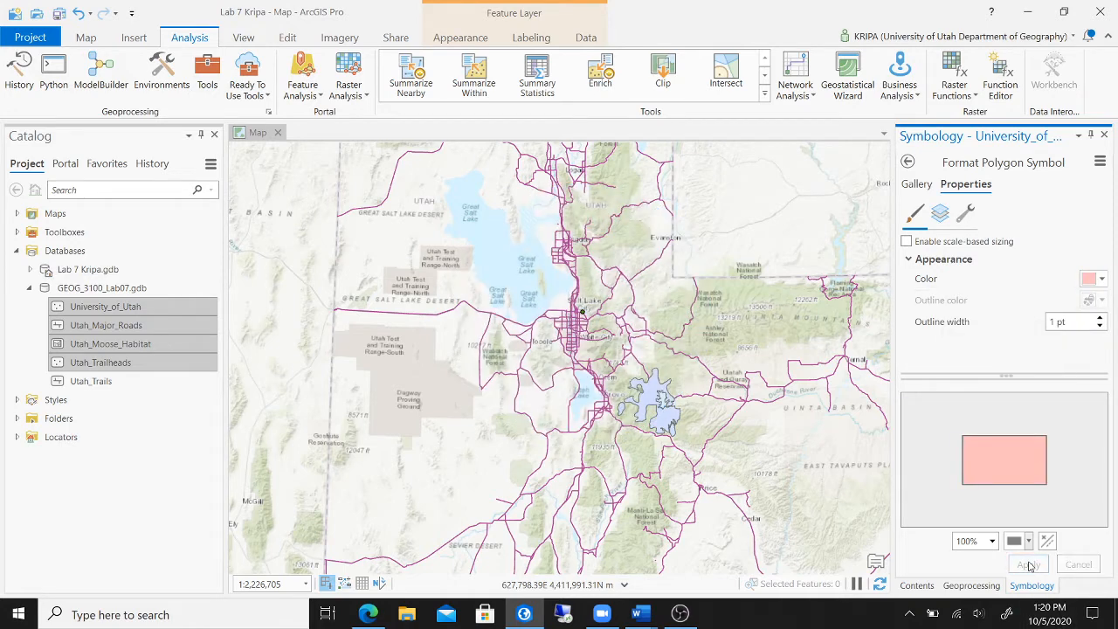
Set the University_of_Utah_Buffer layer's transparency to 50% and save the project.
click(462, 40)
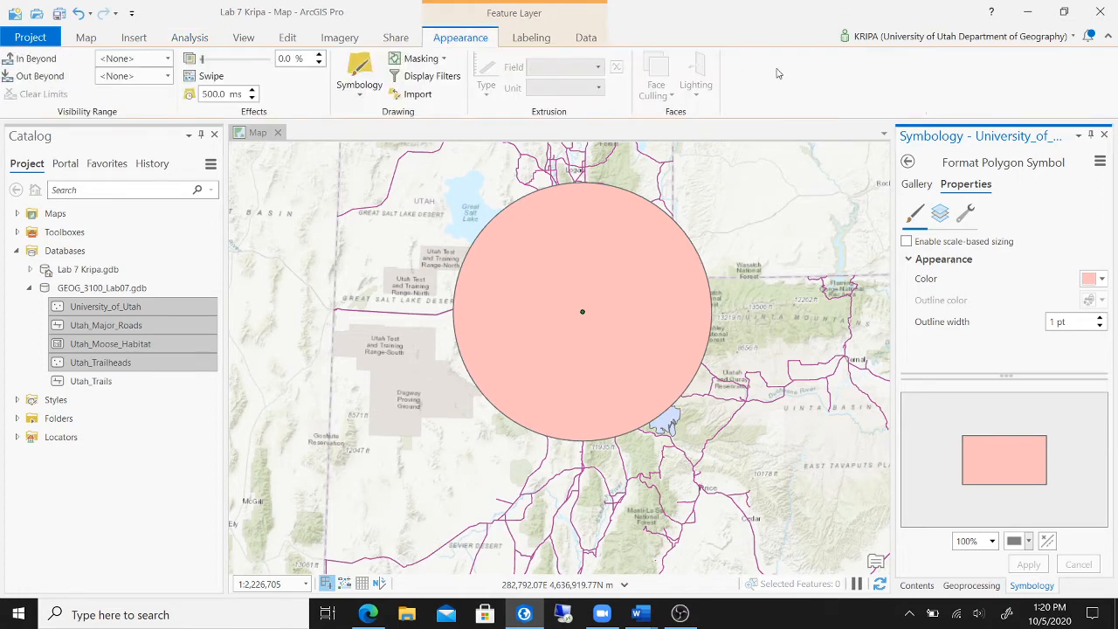
drag(203, 61, 234, 79)
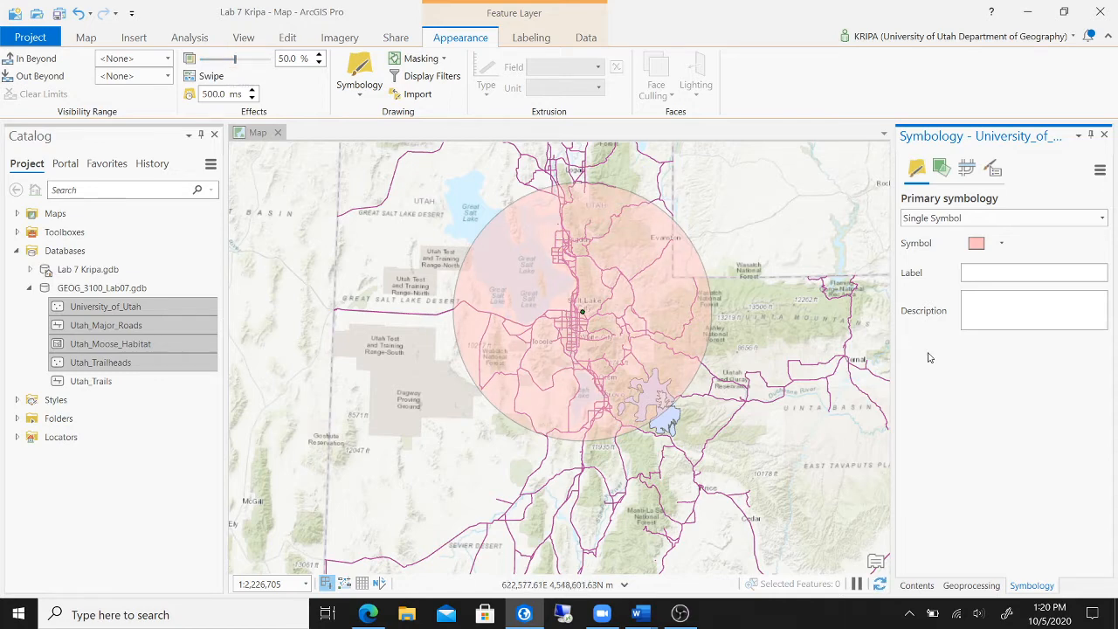
click(61, 12)
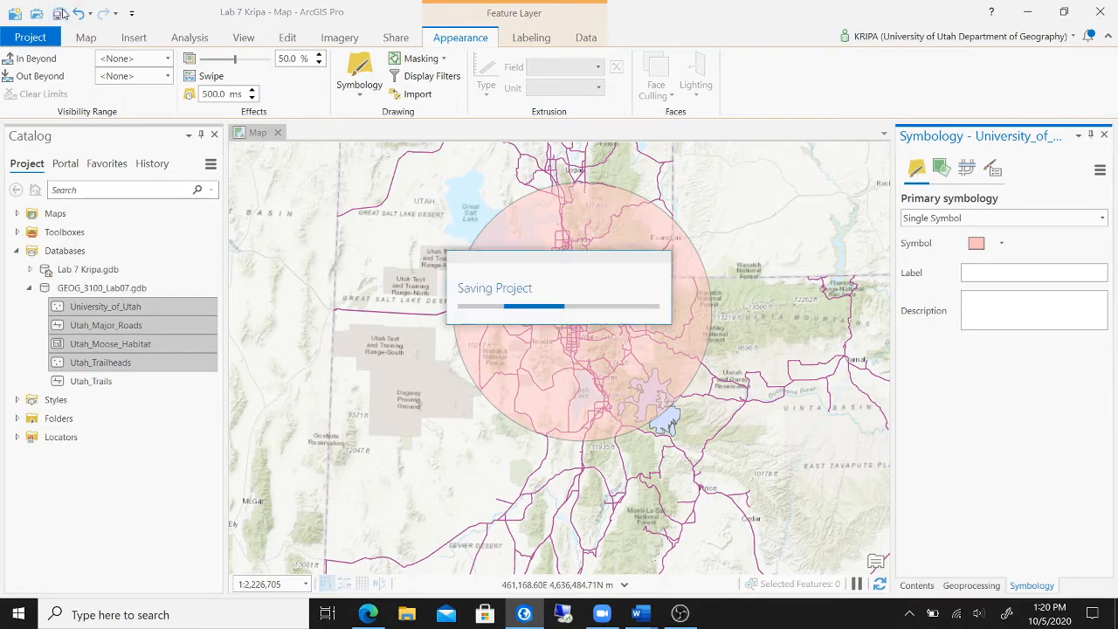
Switch to the GEOG_3100_Lab_07 document in Word and read the instructions on clipping the trailheads.
click(915, 586)
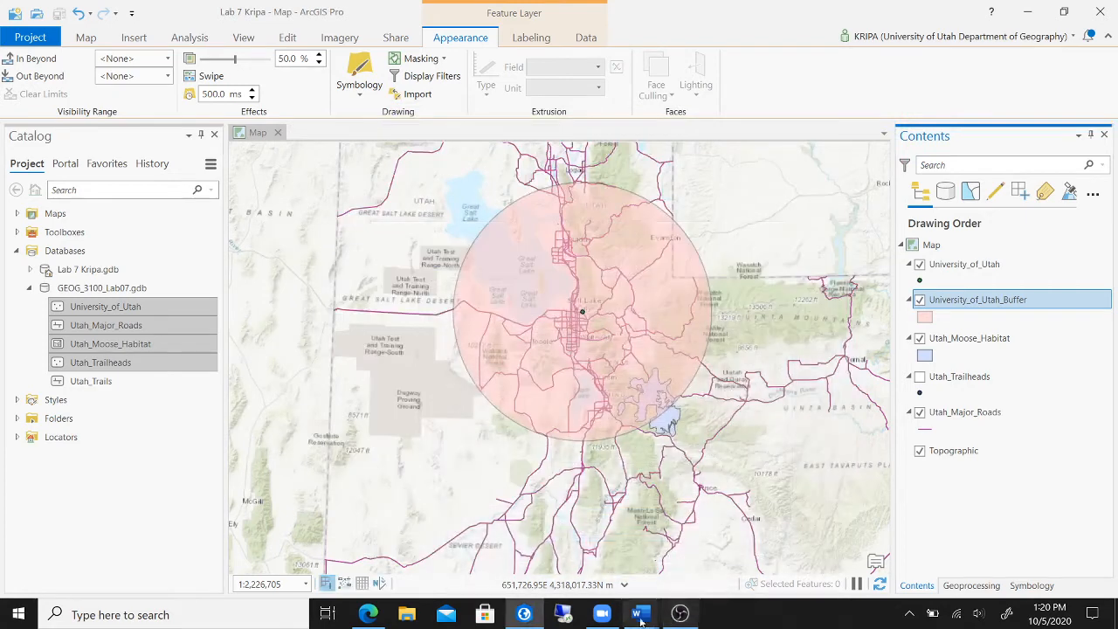
mouse_move(642, 614)
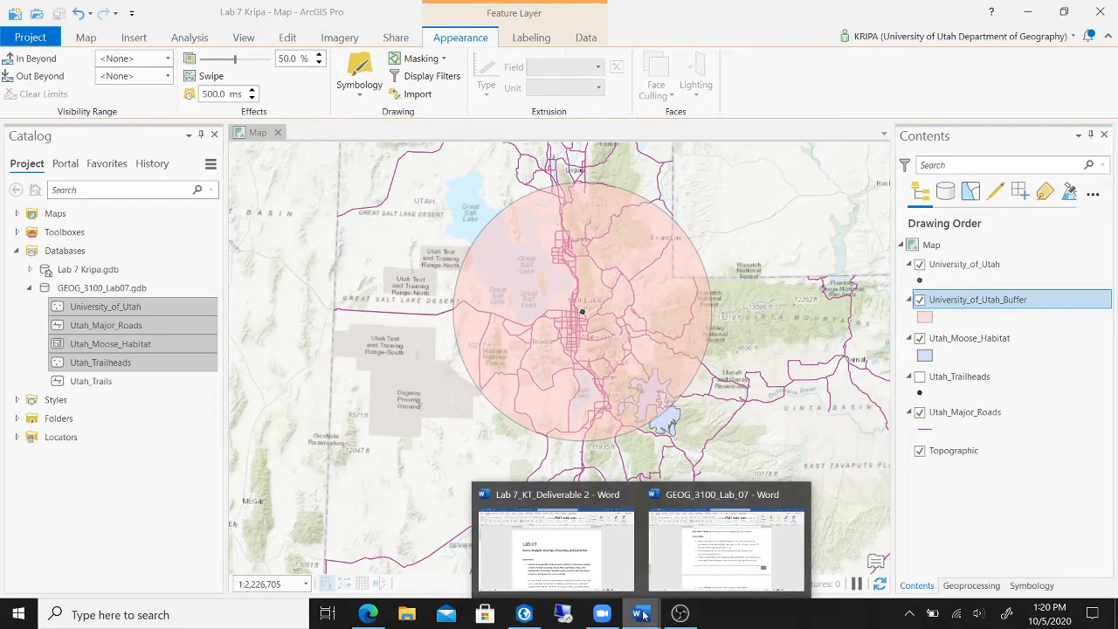
click(697, 562)
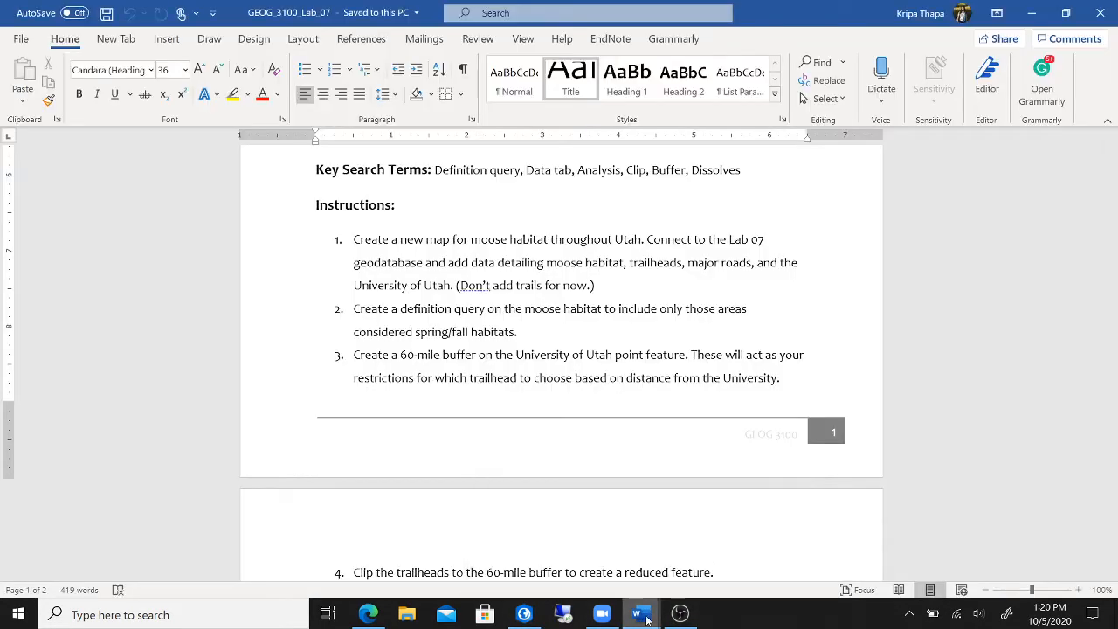
scroll(753, 340, down, 3)
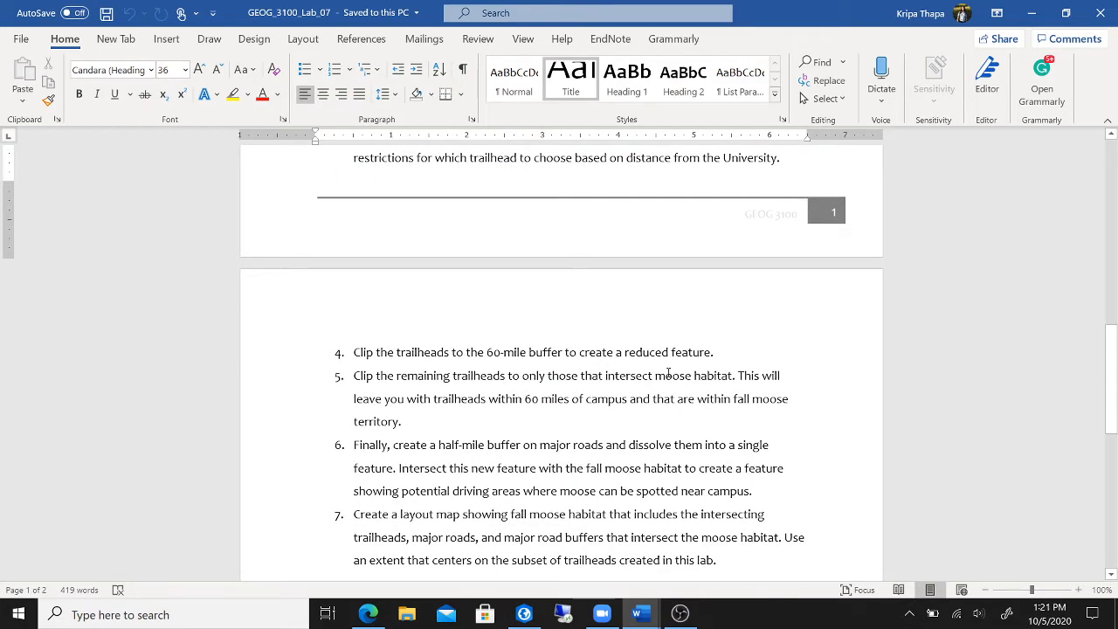
Back in ArcGIS Pro, show the Utah_Trailheads layer and move it above all other layers in the drawing order.
click(524, 615)
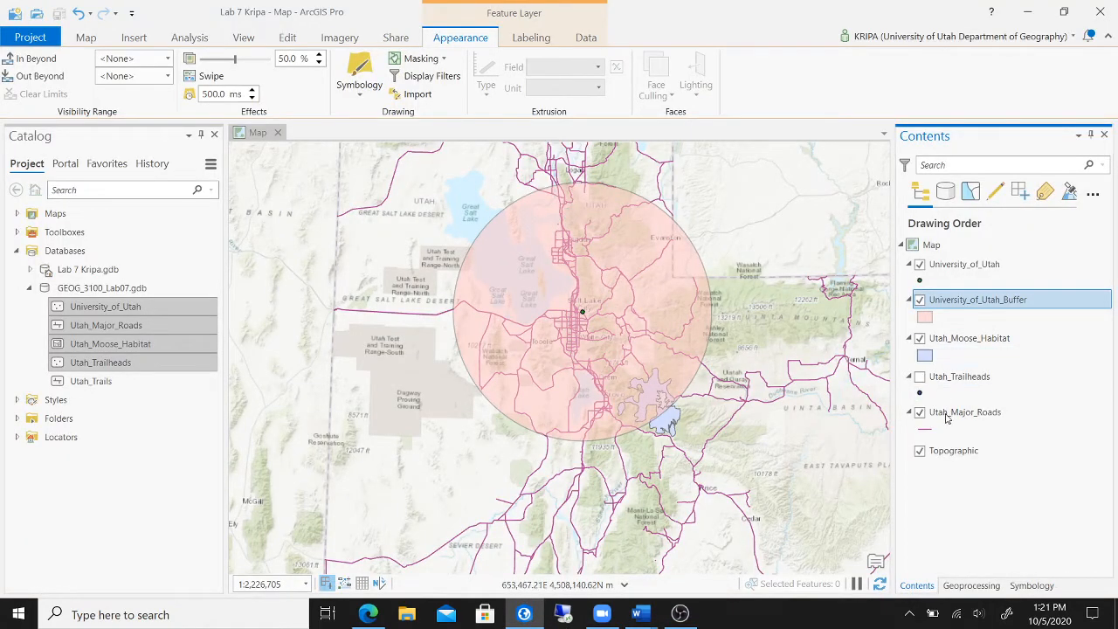
click(919, 378)
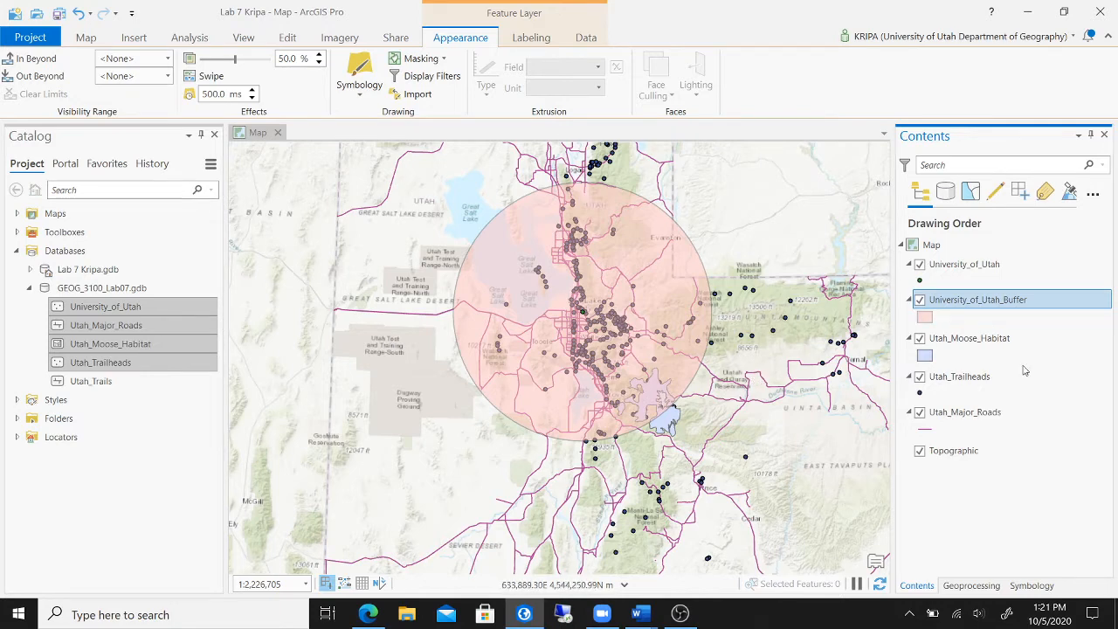
drag(1016, 377, 1006, 274)
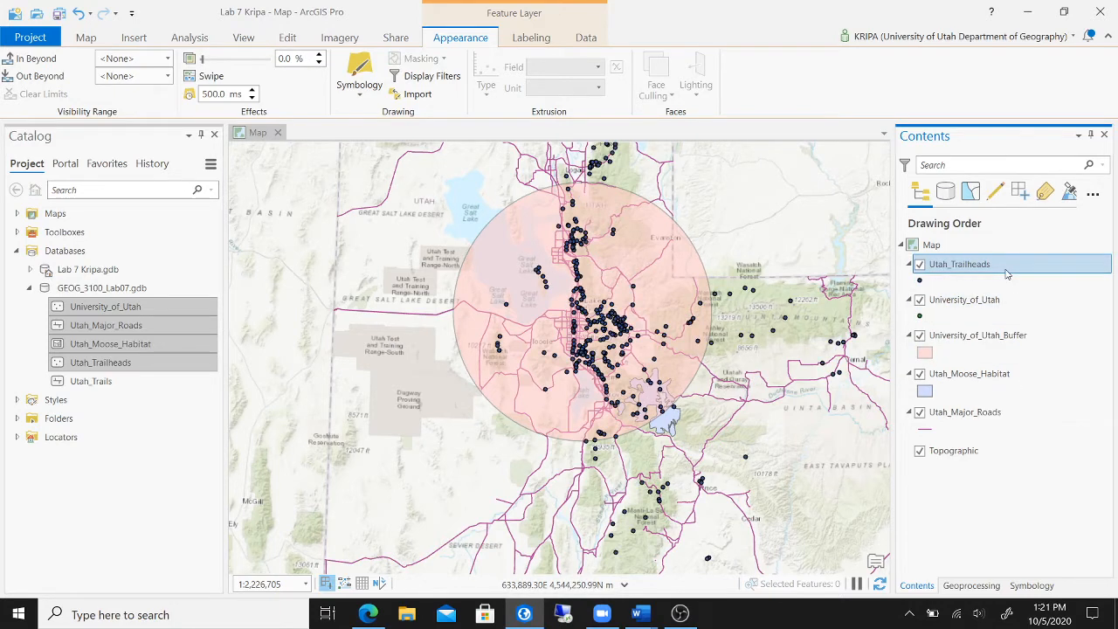
click(968, 587)
click(908, 165)
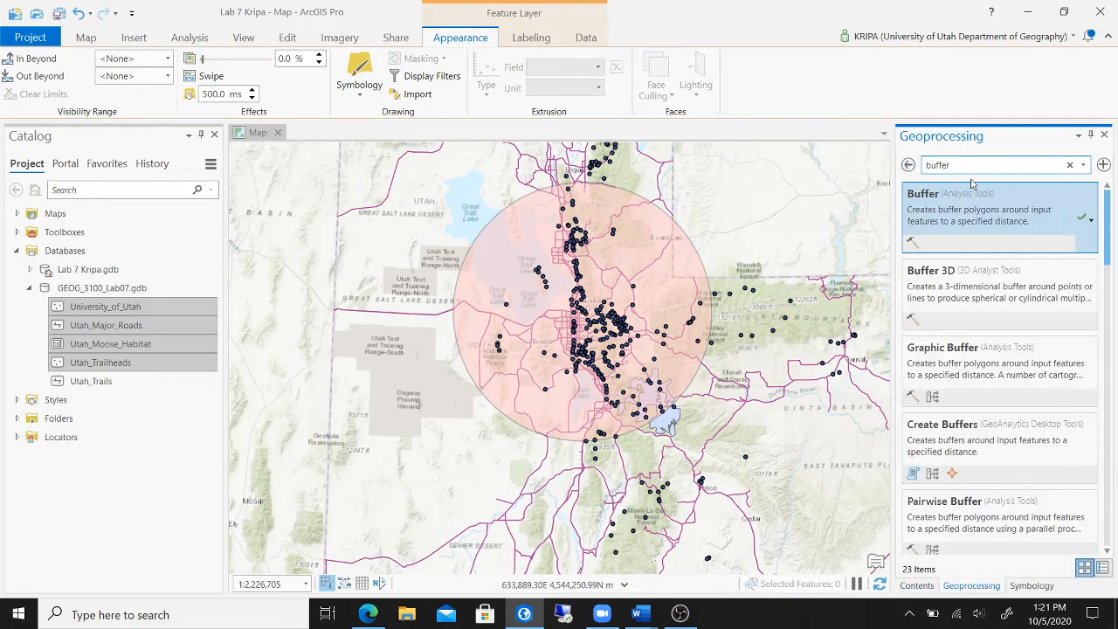
click(971, 215)
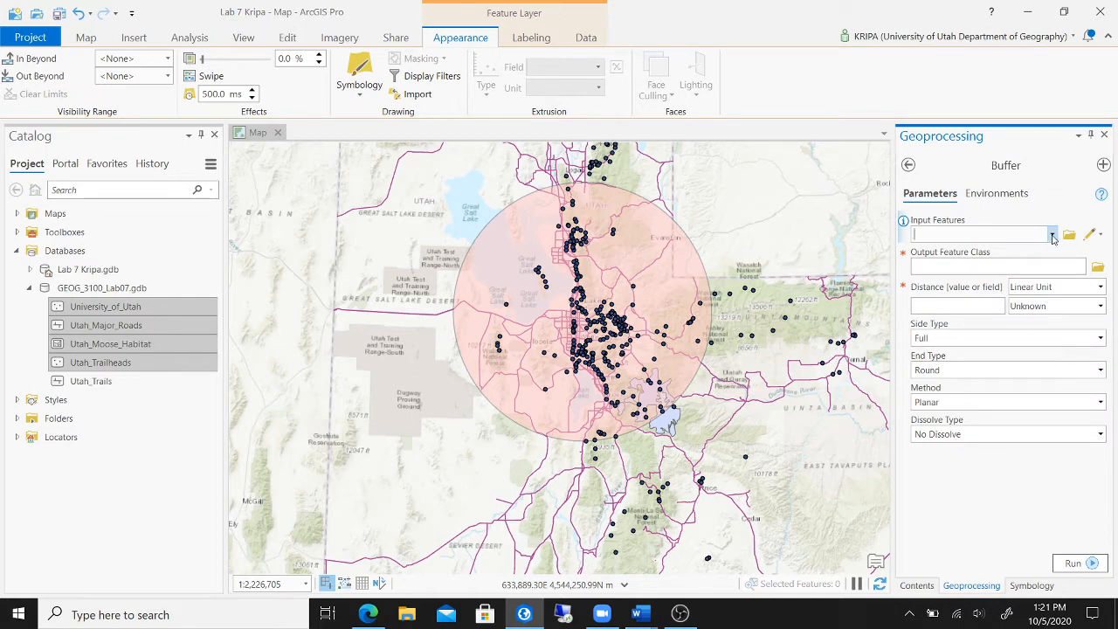
mouse_move(645, 616)
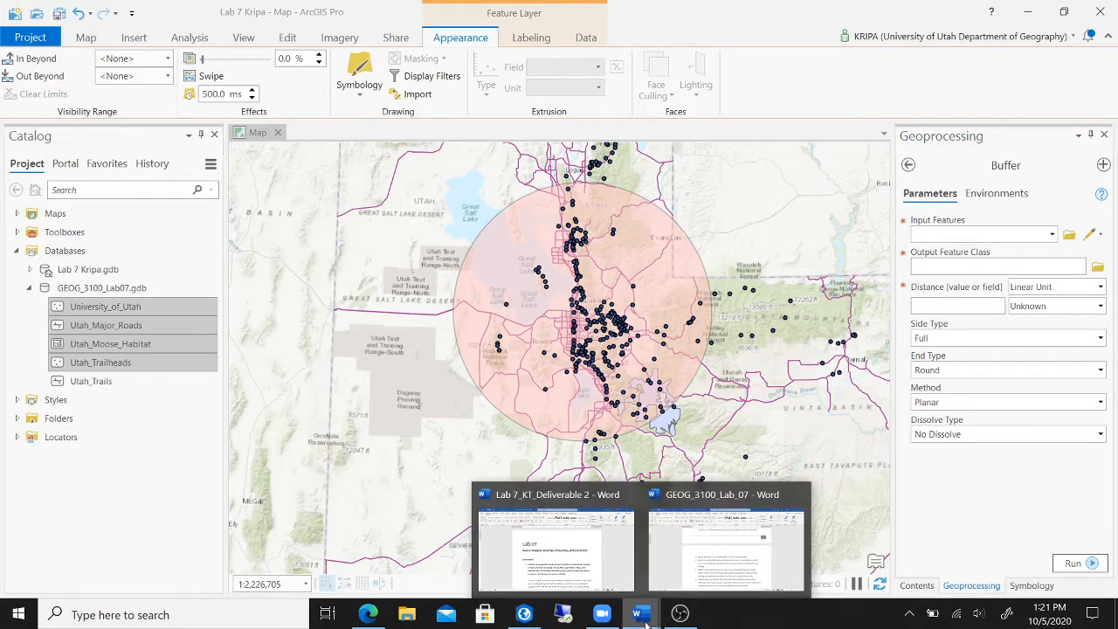
click(909, 165)
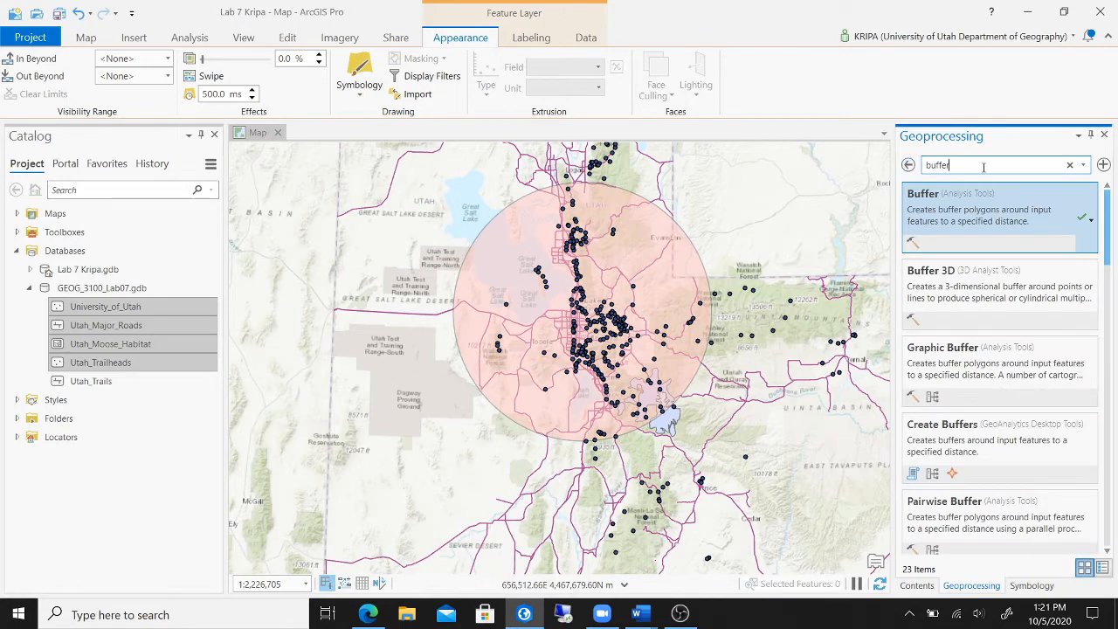
Search the geoprocessing tools for "clip" and open the Clip tool from the analysis tools.
key(ctrl+a)
text(cl)
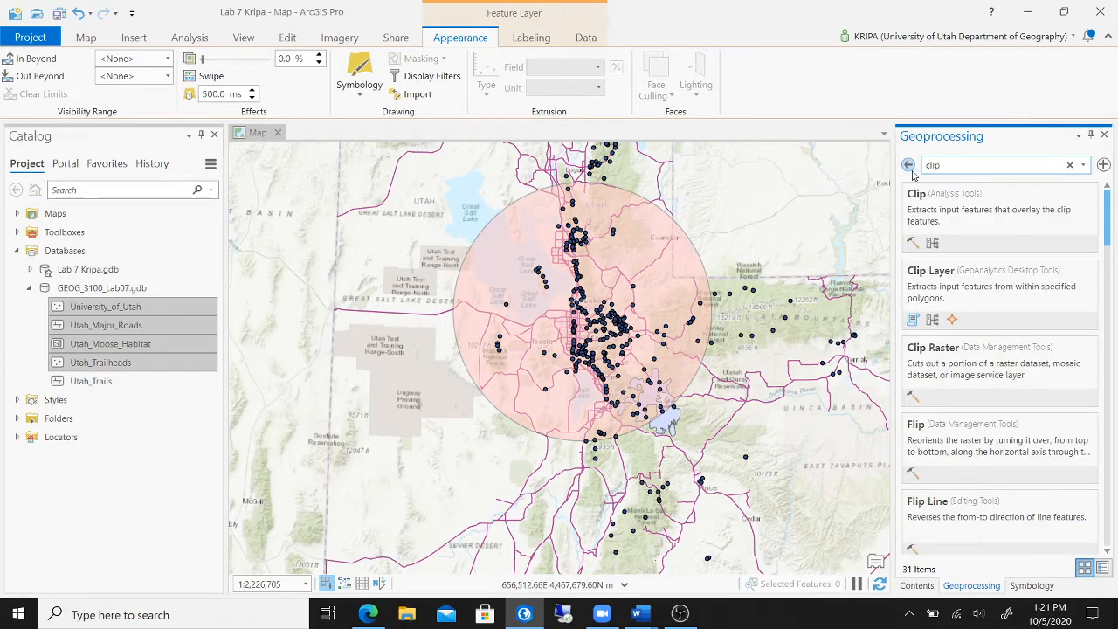
click(189, 37)
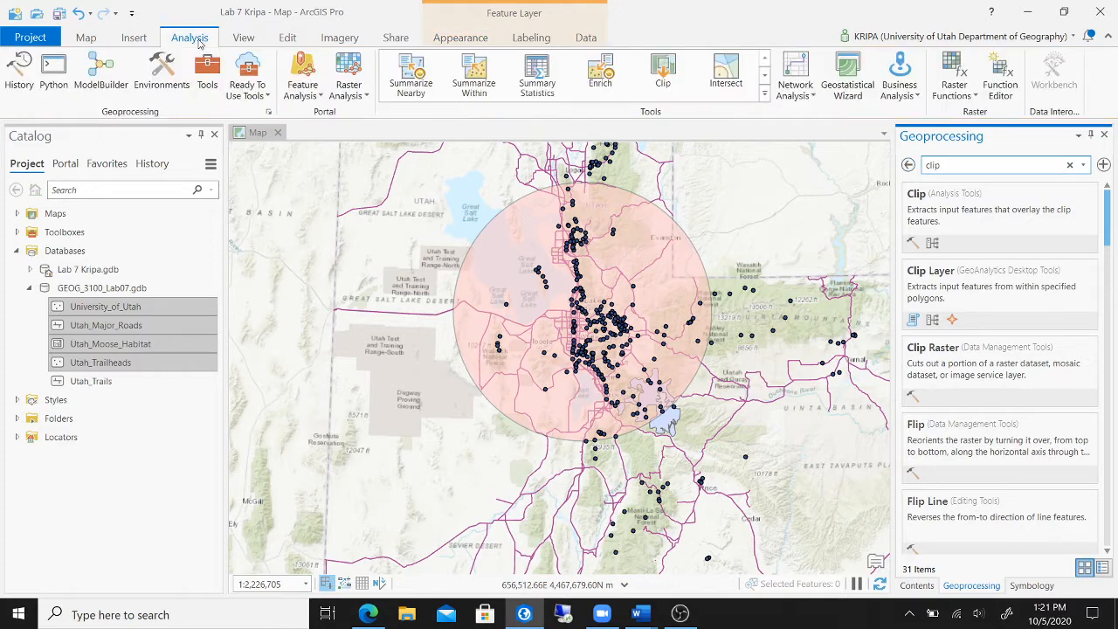
click(664, 83)
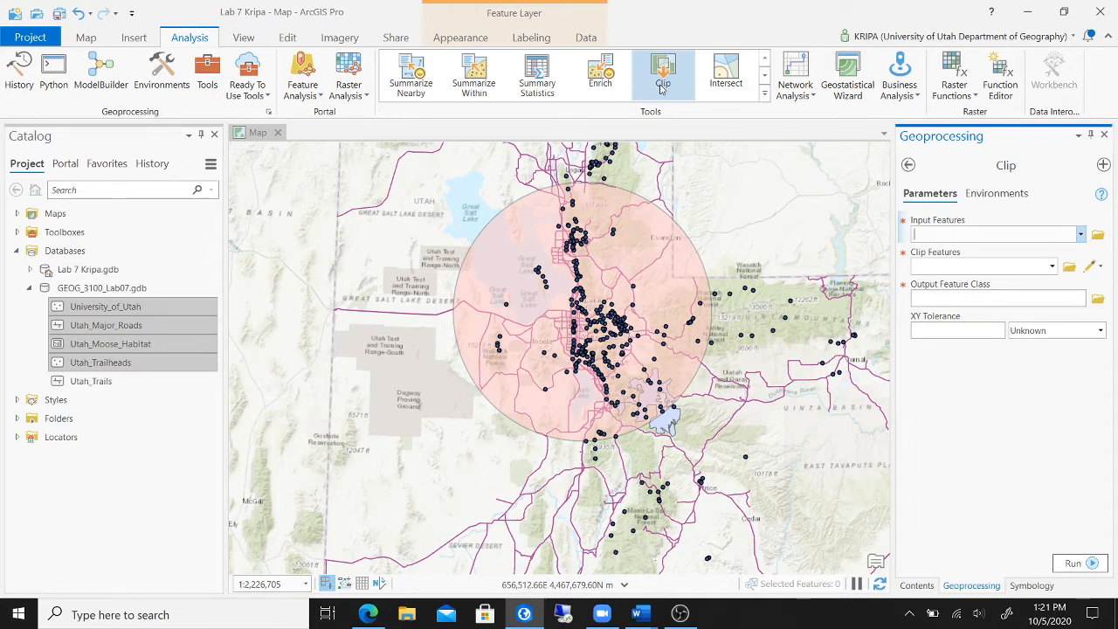
Clip the Utah_Trailheads layer to the University_of_Utah_Buffer, keeping Utah_Trailheads_Clip as the output feature class.
click(1081, 236)
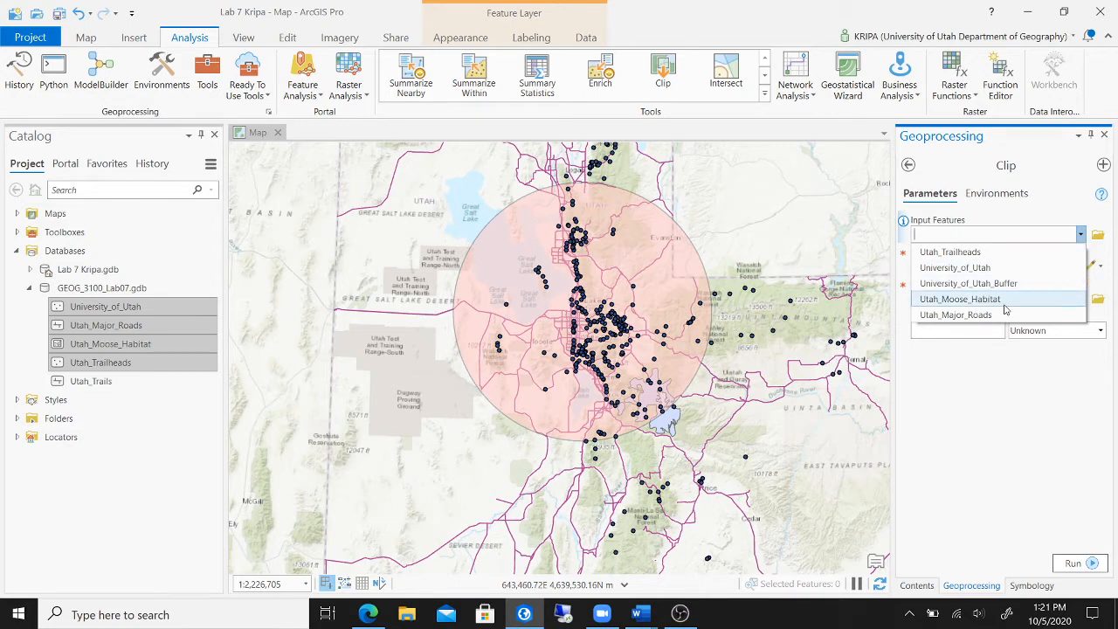
click(970, 253)
click(1053, 267)
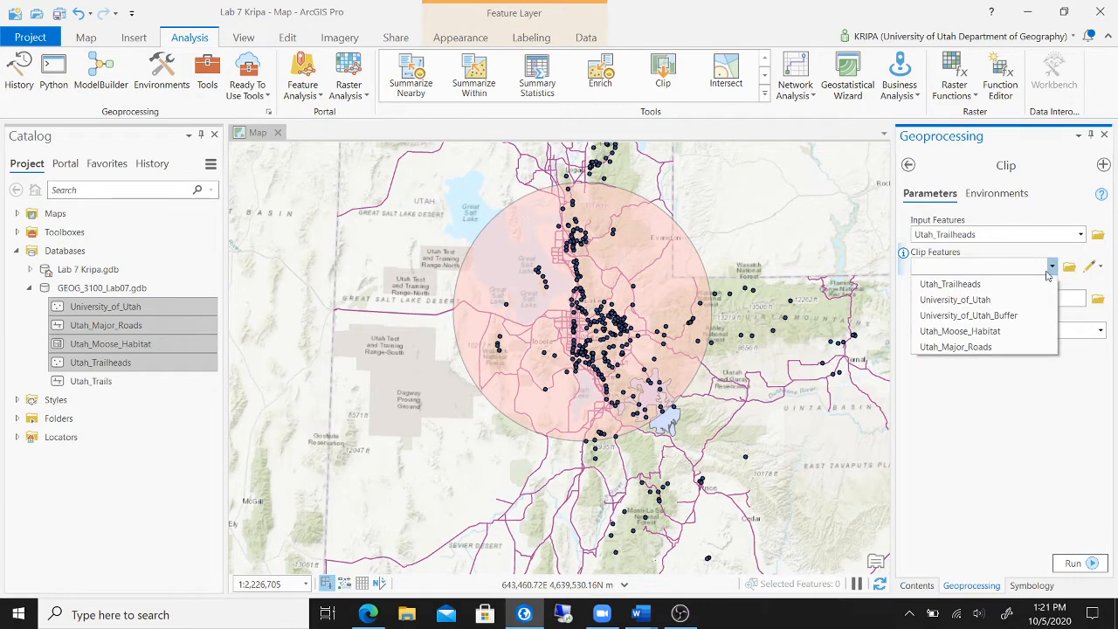
click(1020, 315)
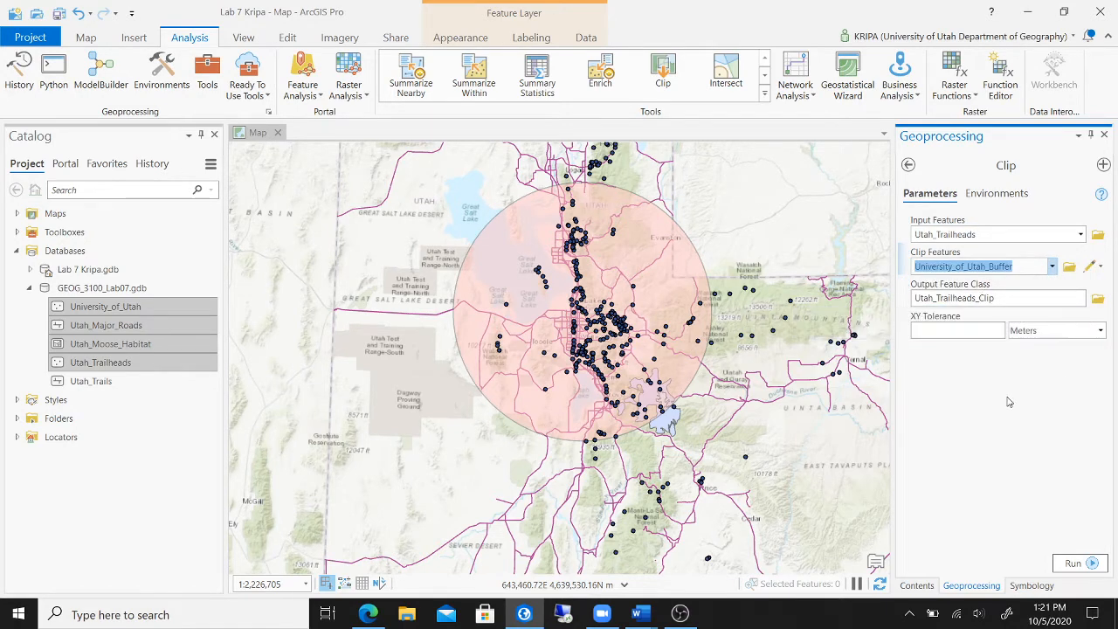
click(1075, 563)
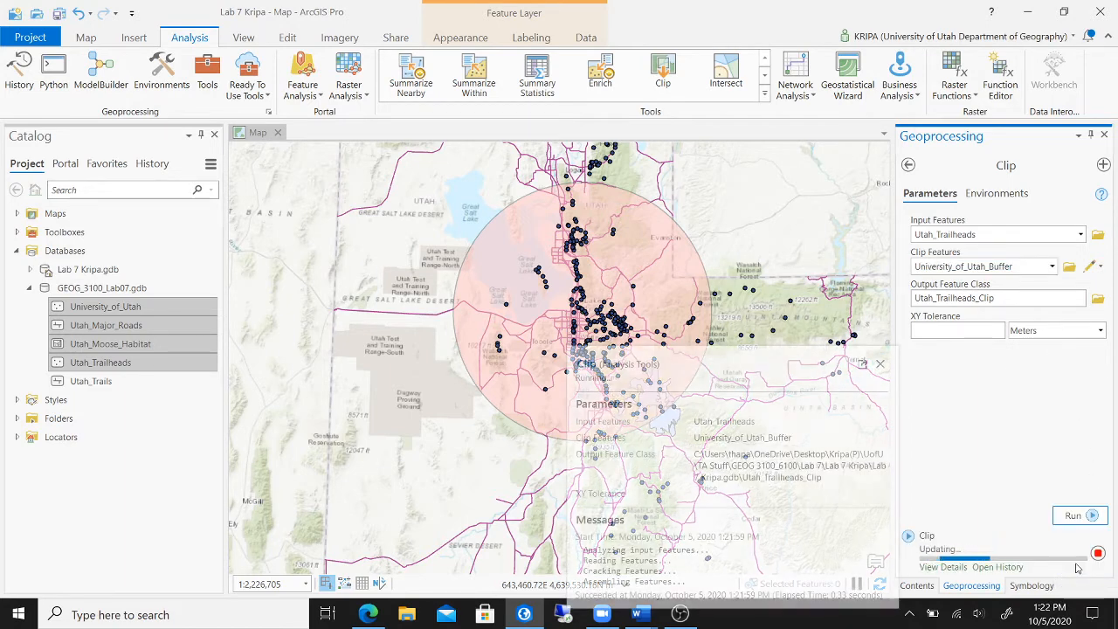
mouse_move(961, 557)
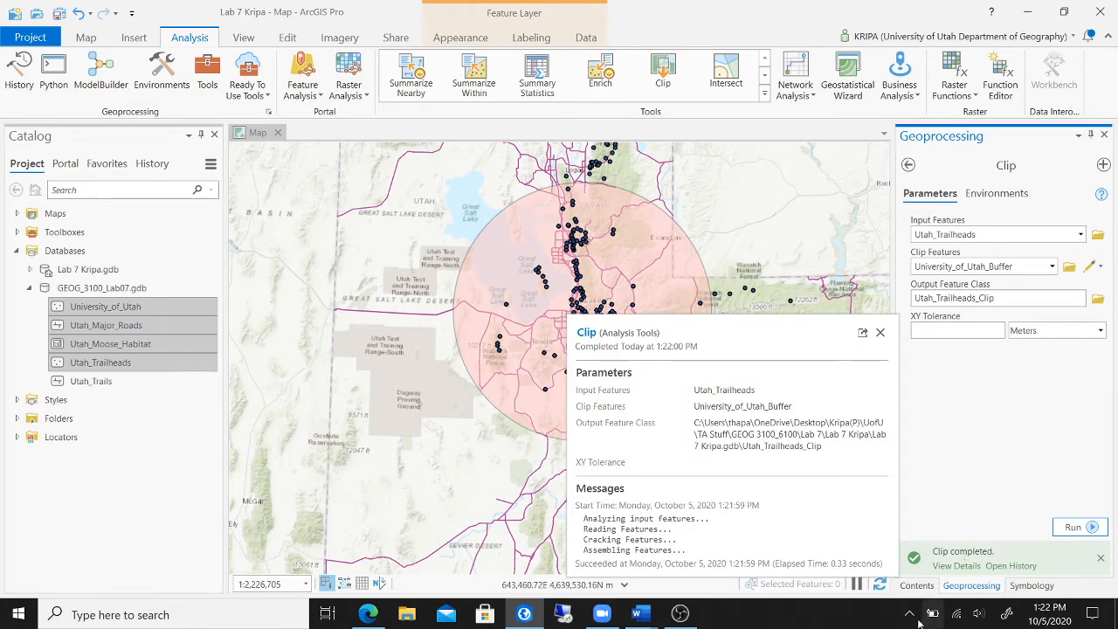
Hide the original Utah_Trailheads layer, remove it from the map, and save the project.
click(916, 586)
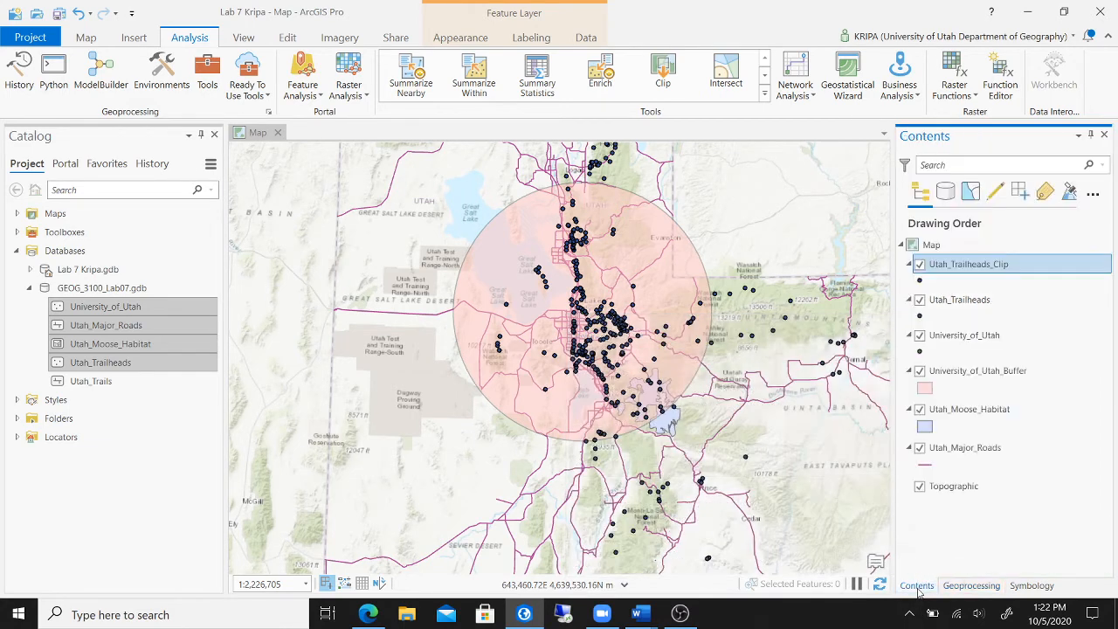
click(919, 300)
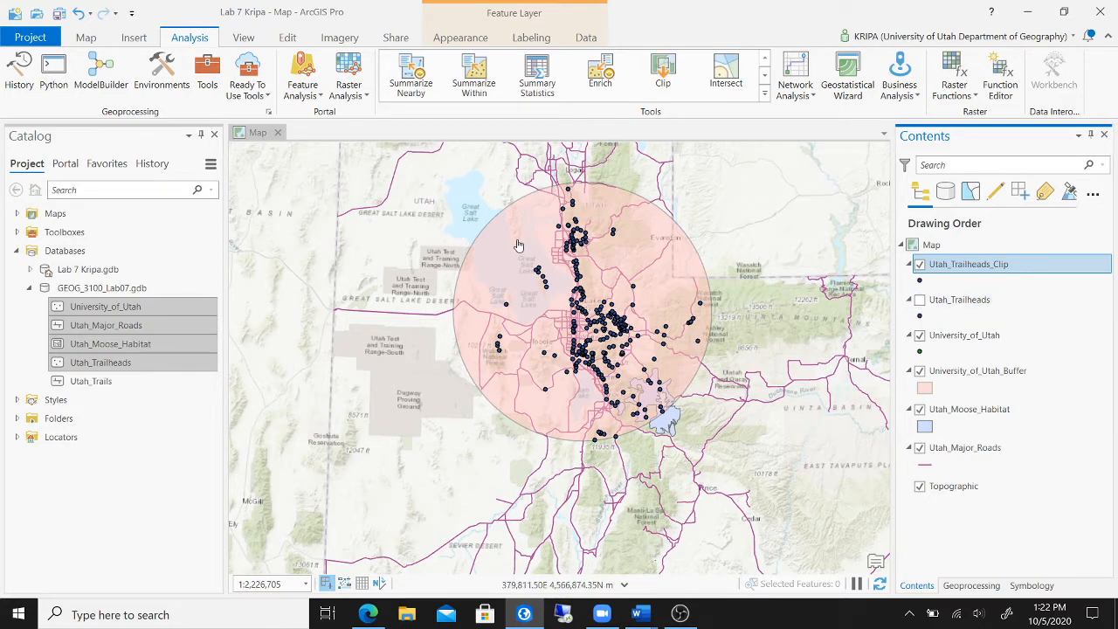
click(976, 301)
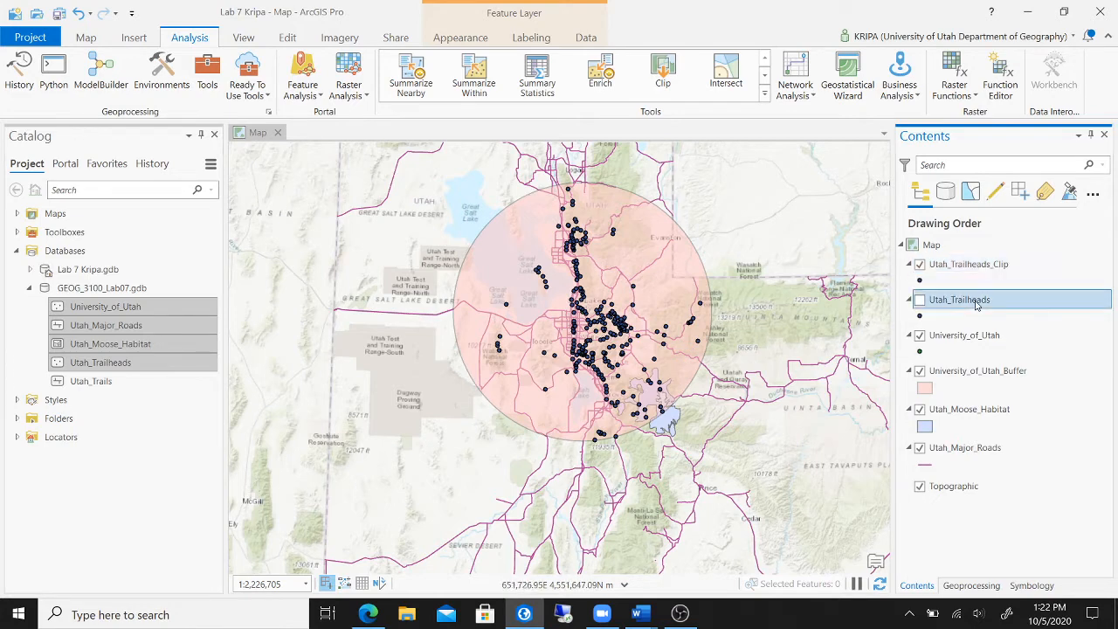
right_click(976, 301)
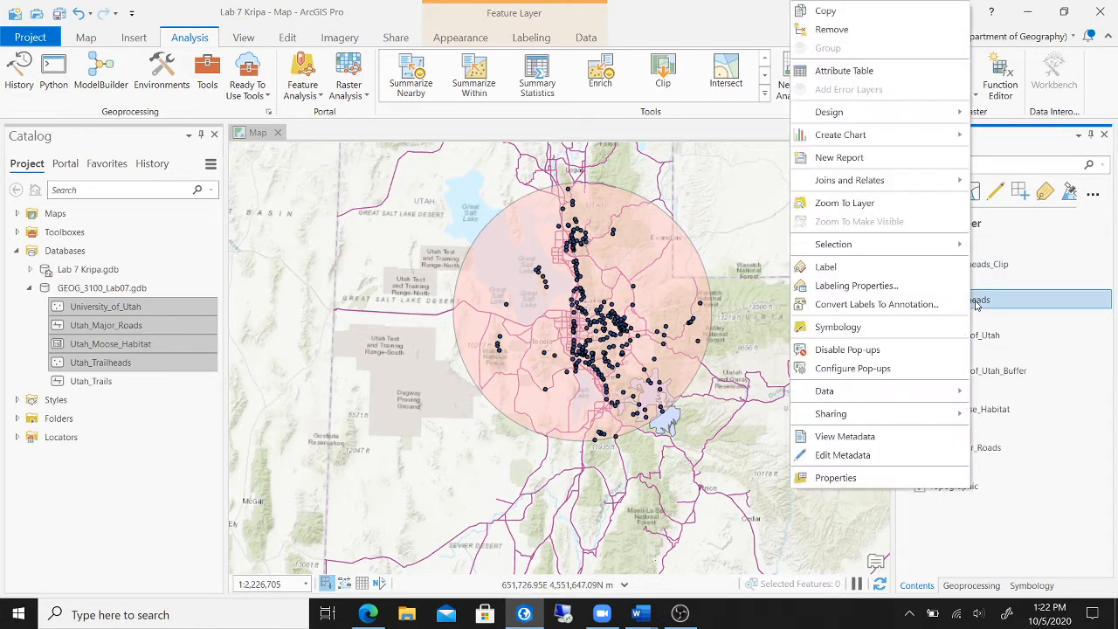
click(888, 37)
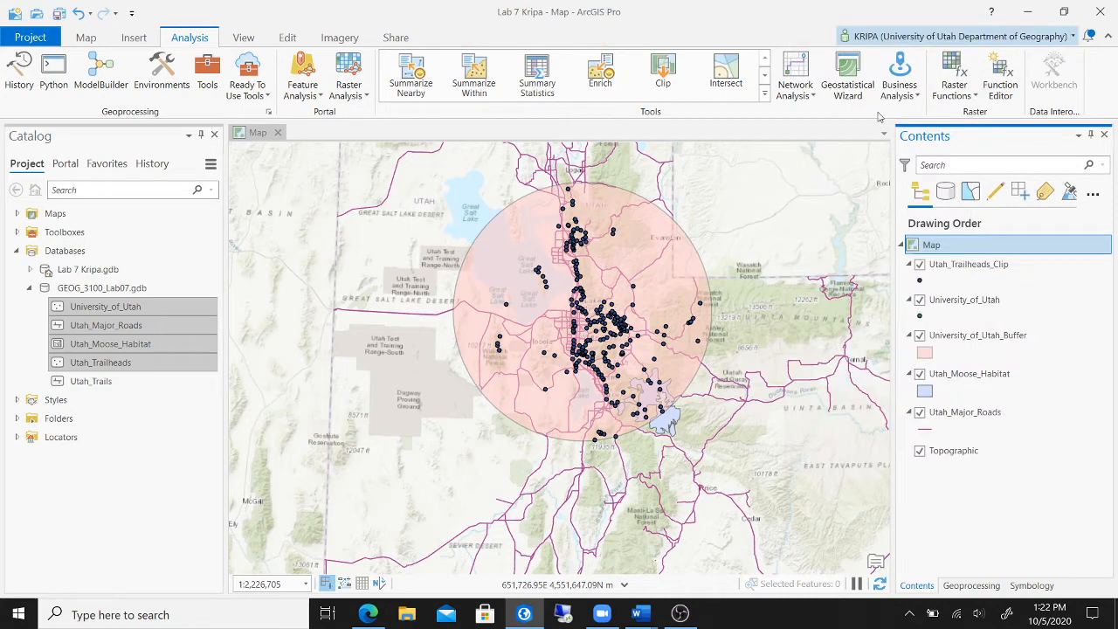
click(59, 13)
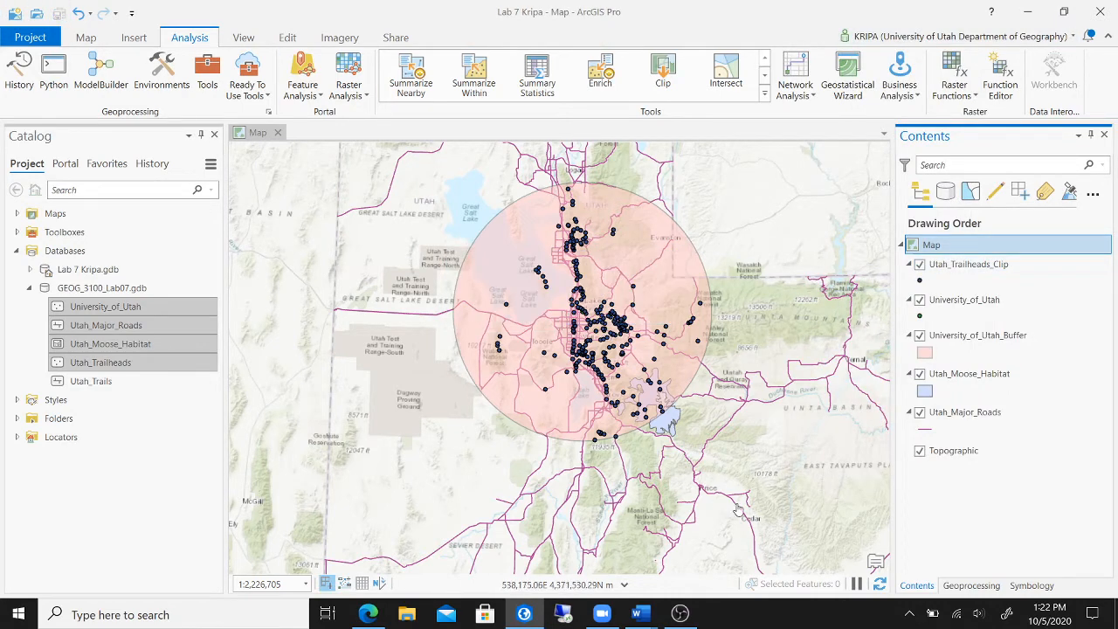
Switch to the GEOG_3100_Lab_07 document in Word and read the instructions on limiting the remaining trailheads to moose habitat.
mouse_move(650, 622)
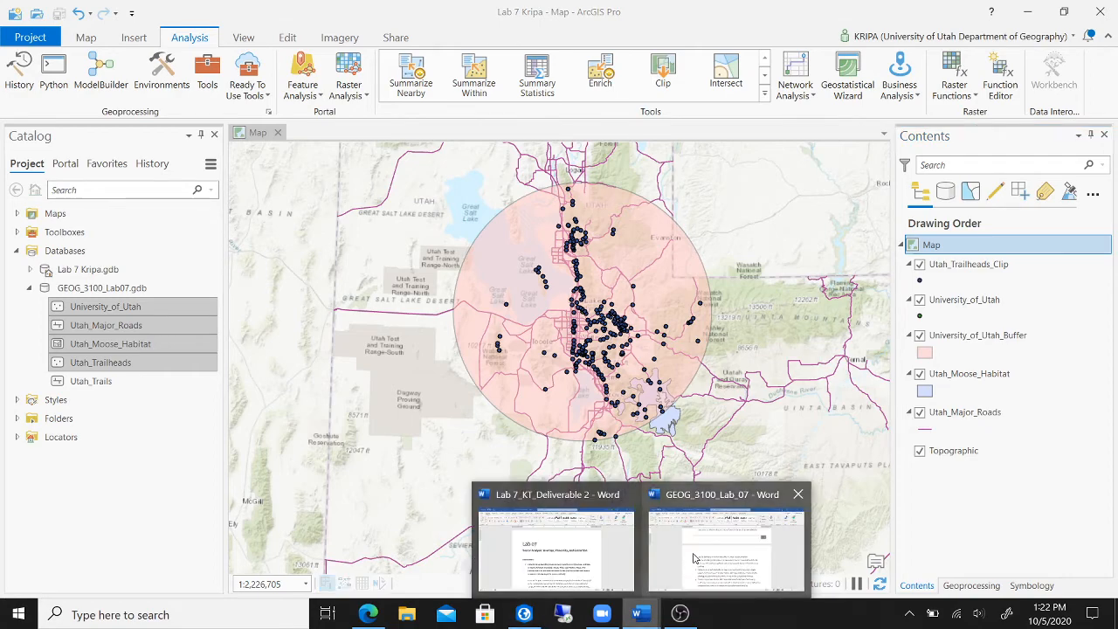
click(695, 557)
scroll(558, 427, down, 3)
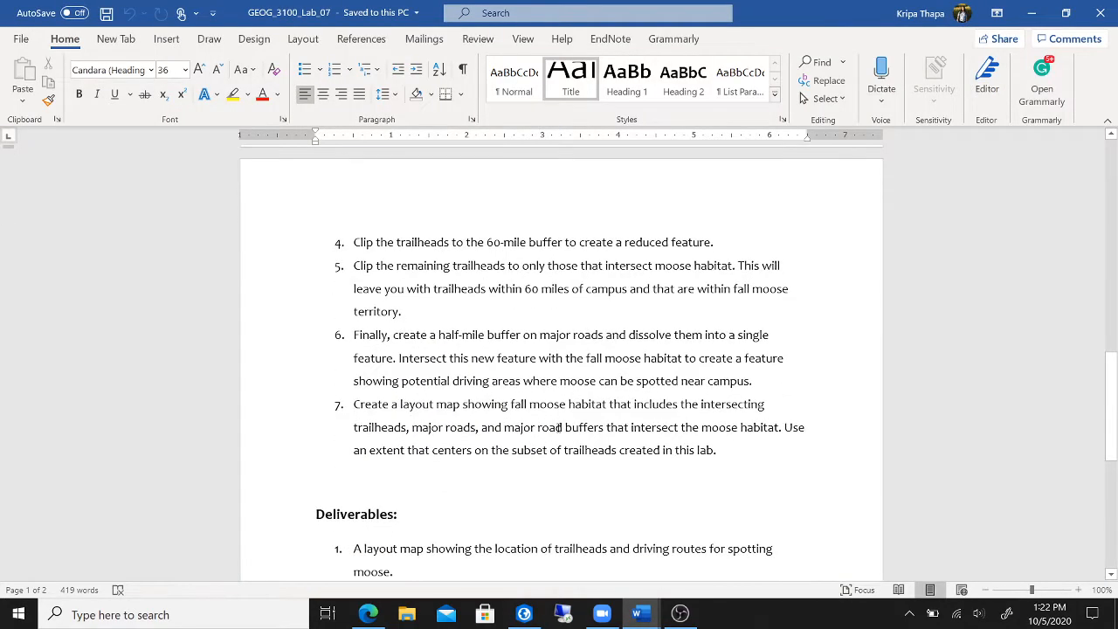
scroll(559, 428, up, 4)
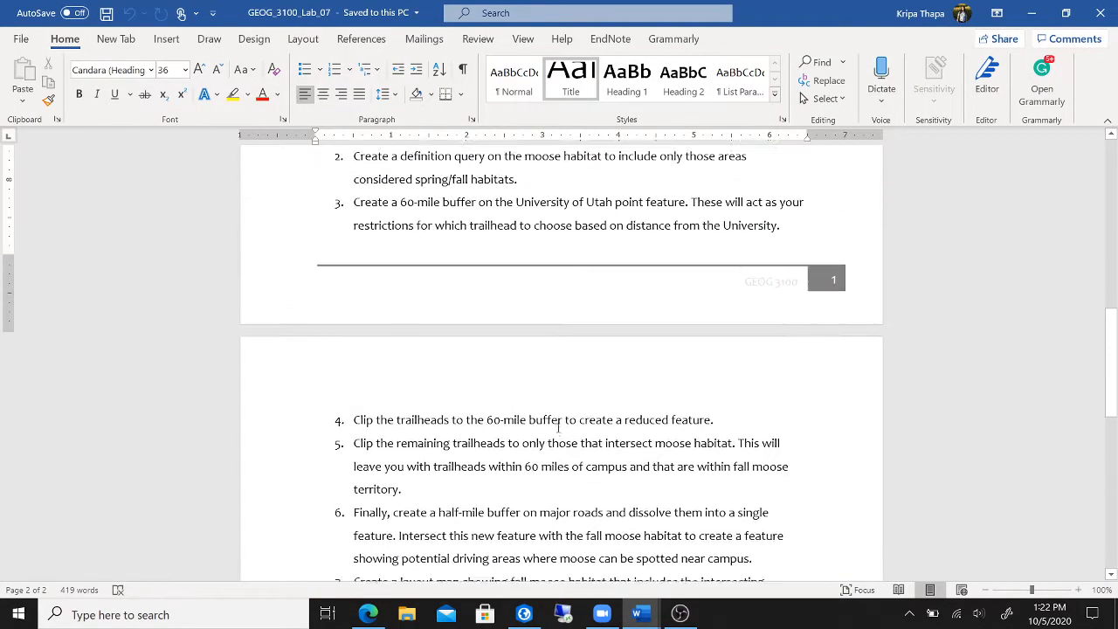
scroll(560, 427, down, 1)
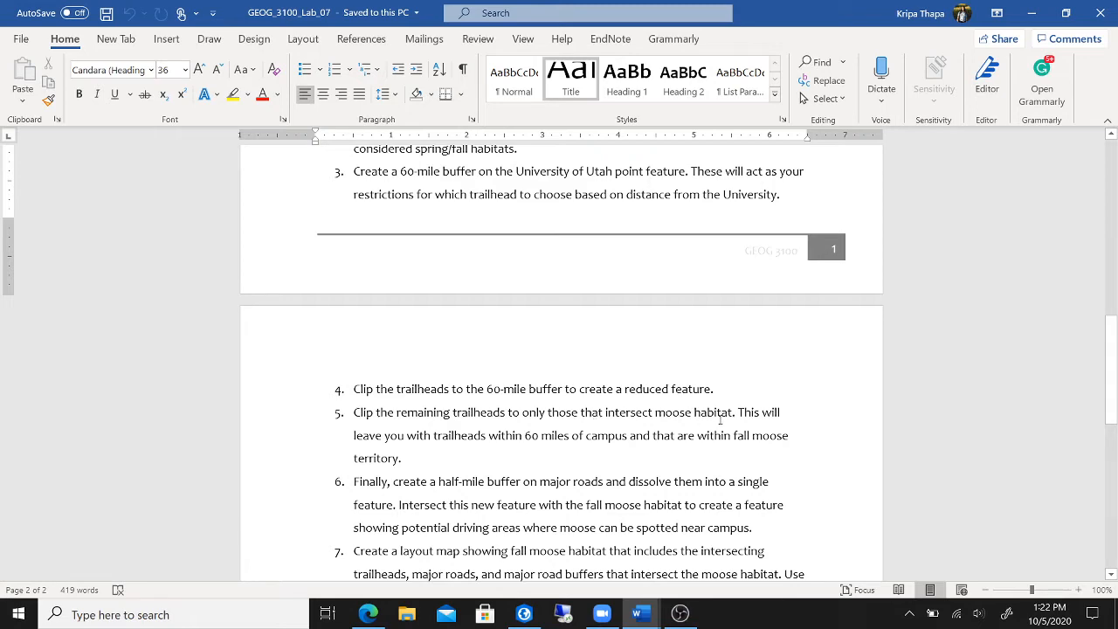
Back in ArcGIS Pro, inspect the clipped trailheads around the moose habitat and open the Intersect tool in place of Clip.
click(524, 614)
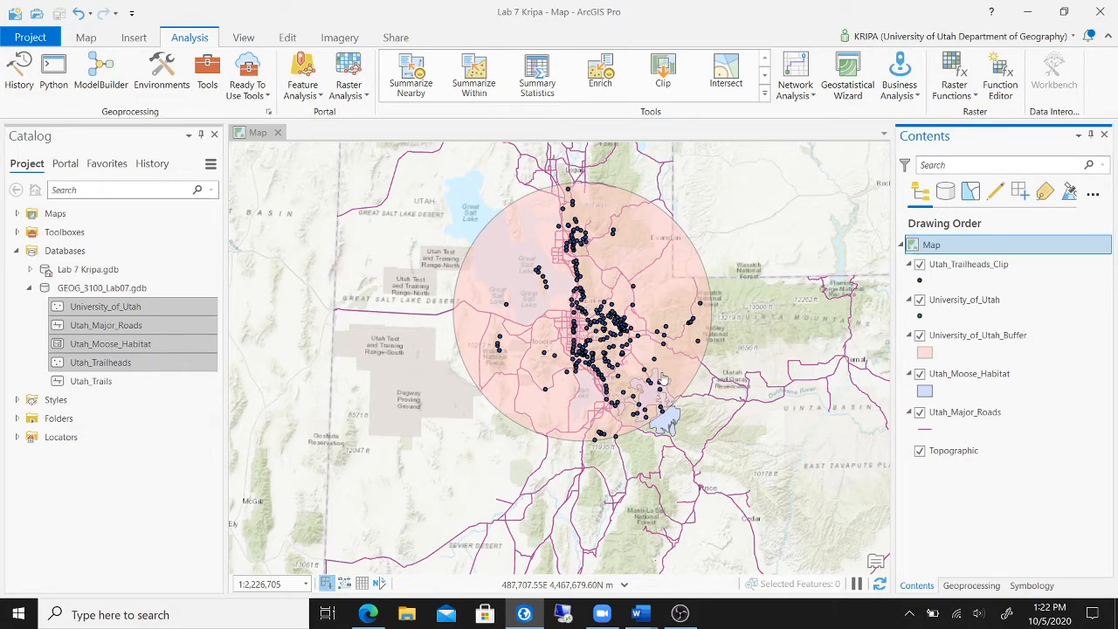
scroll(675, 392, up, 1)
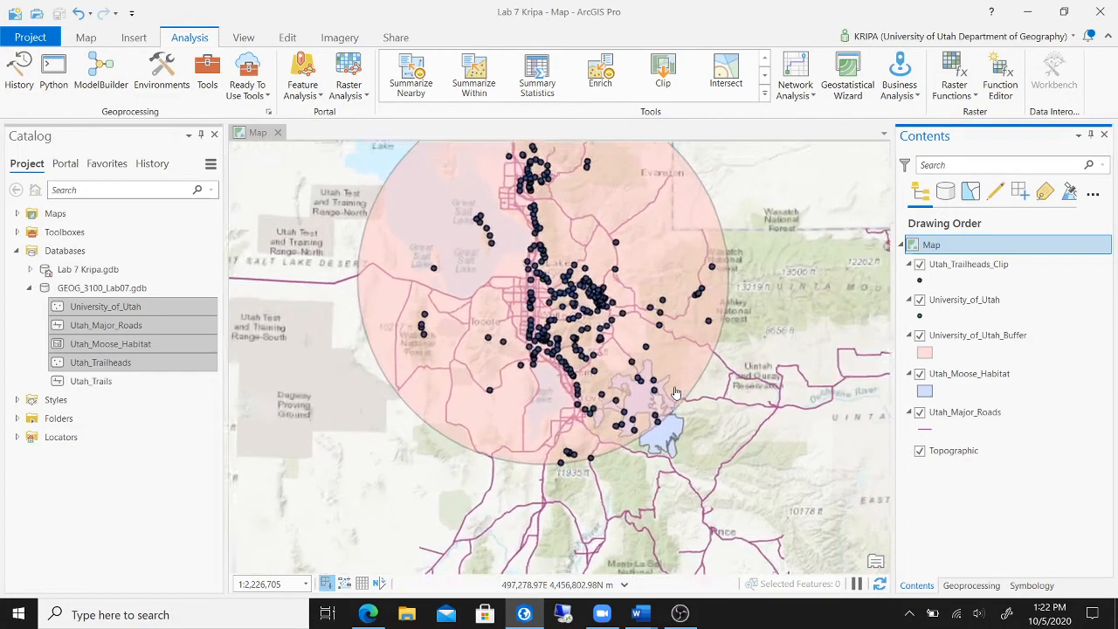
scroll(675, 392, up, 2)
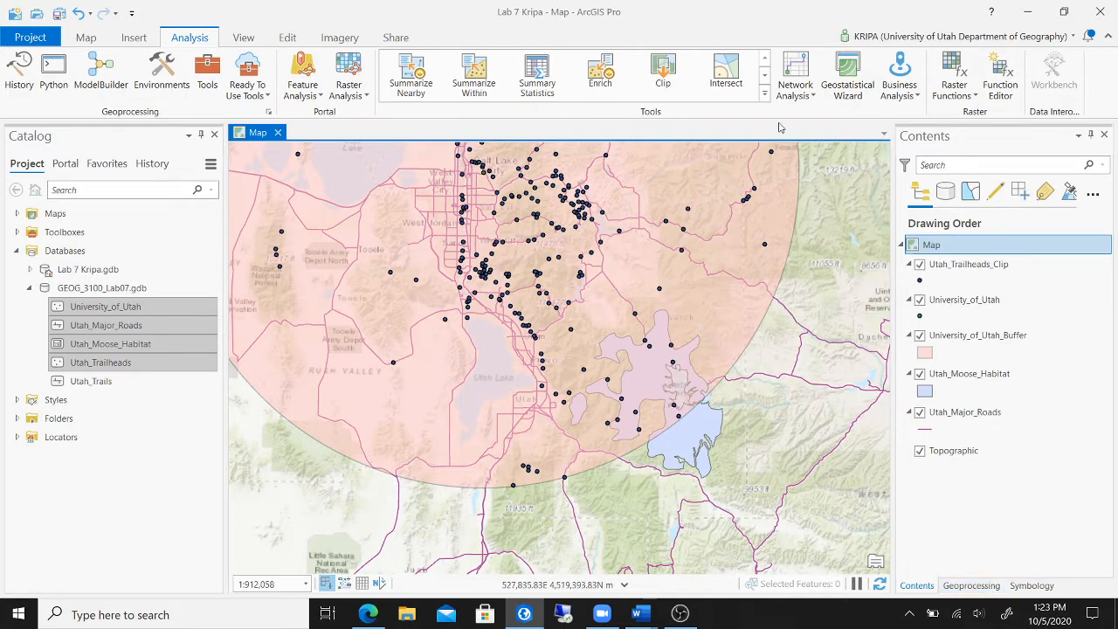
click(975, 585)
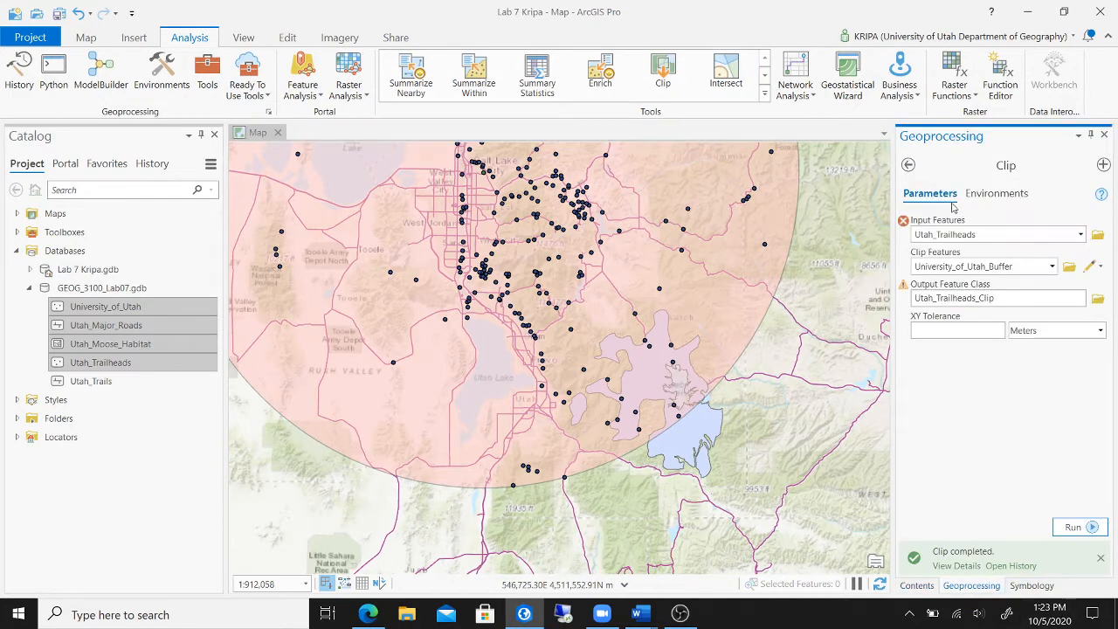
click(908, 165)
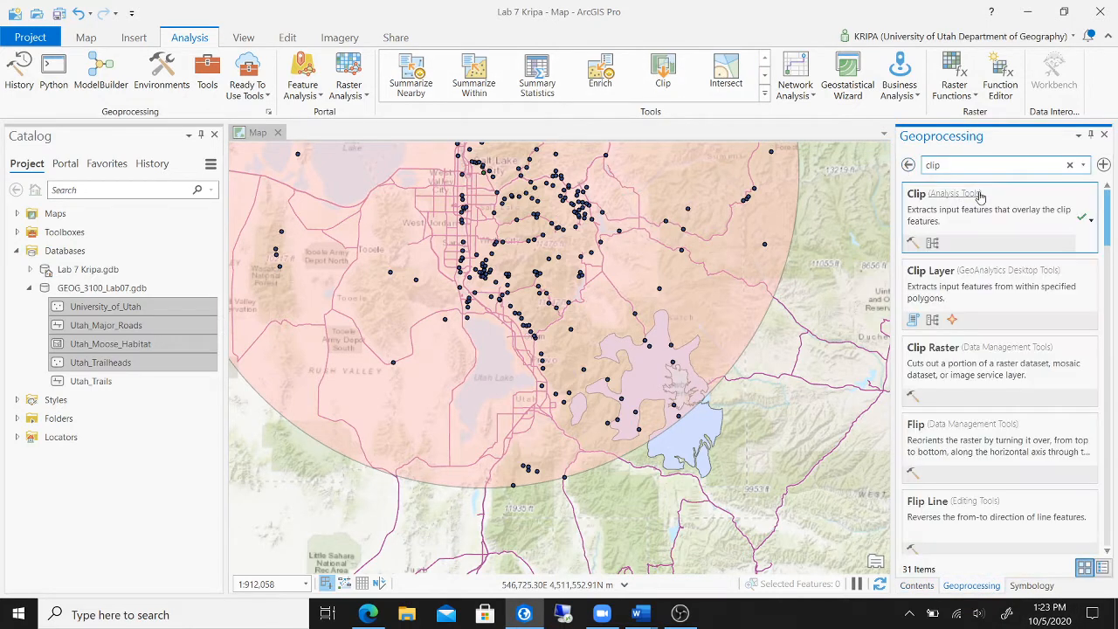
click(726, 74)
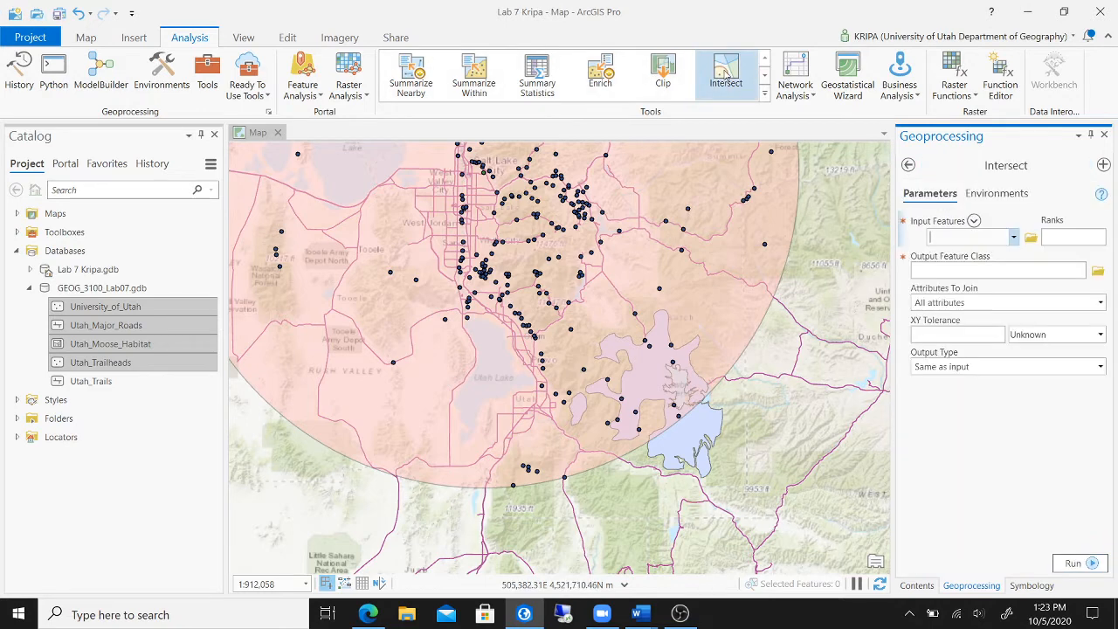
click(1015, 238)
click(1015, 238)
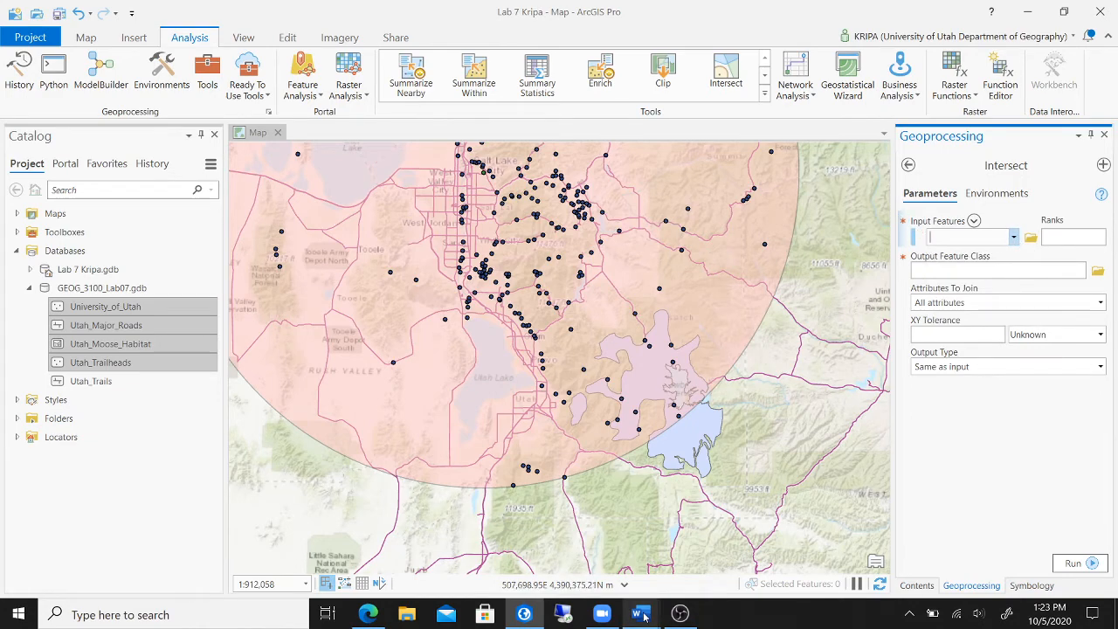
Recheck the moose habitat instruction in the GEOG_3100_Lab_07 Word document and return to ArcGIS Pro.
mouse_move(643, 616)
click(734, 548)
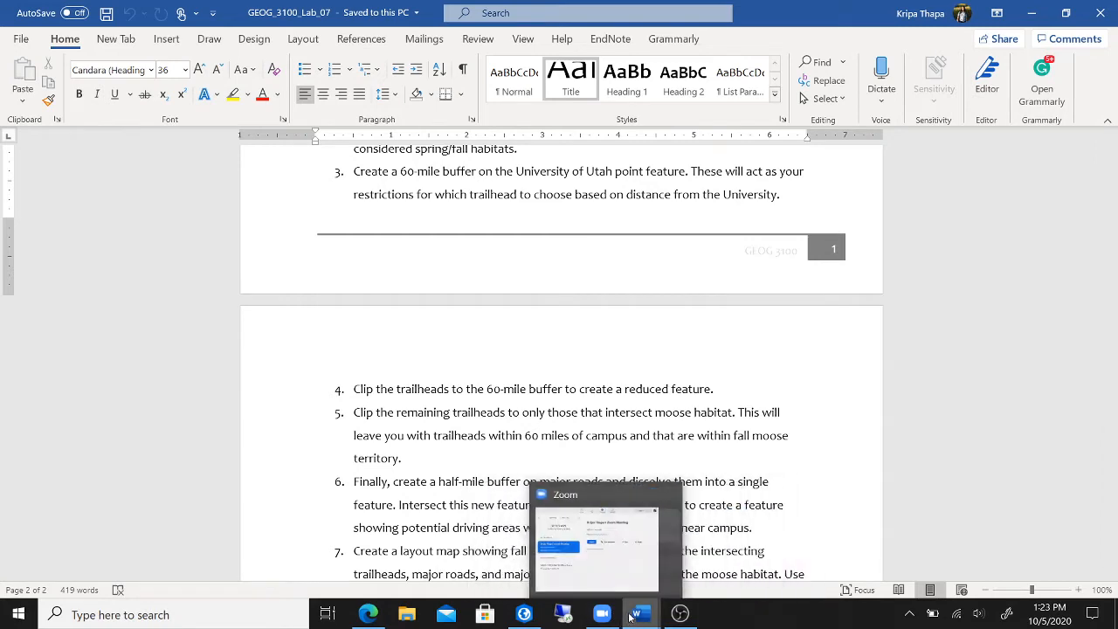
click(564, 614)
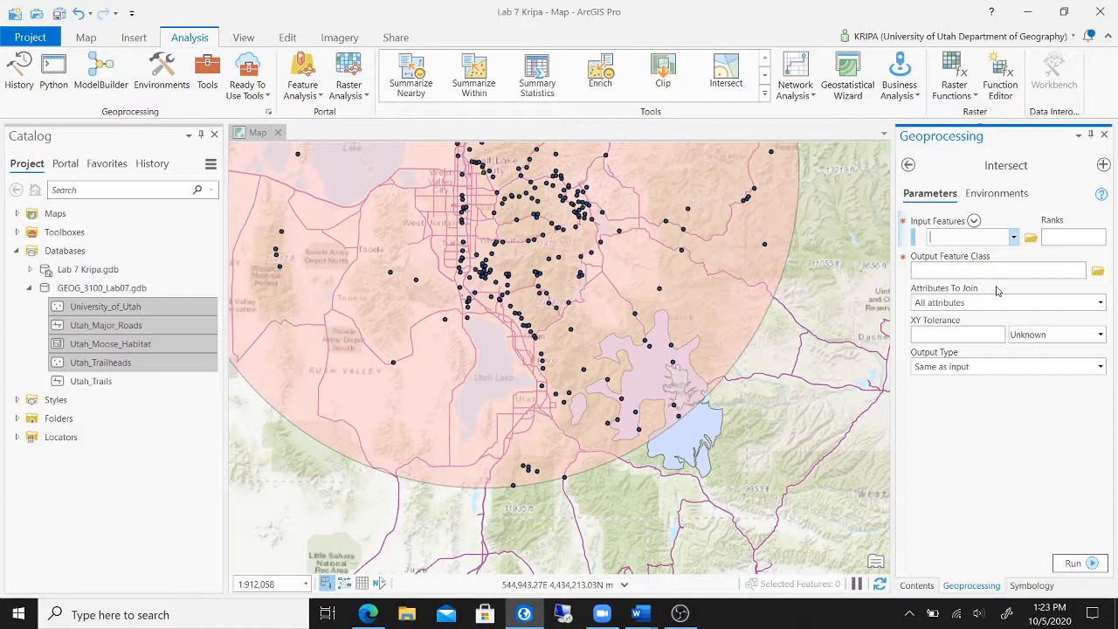
Set Utah_Trailheads_Clip and Utah_Moose_Habitat as the input features of the Intersect tool.
click(1011, 237)
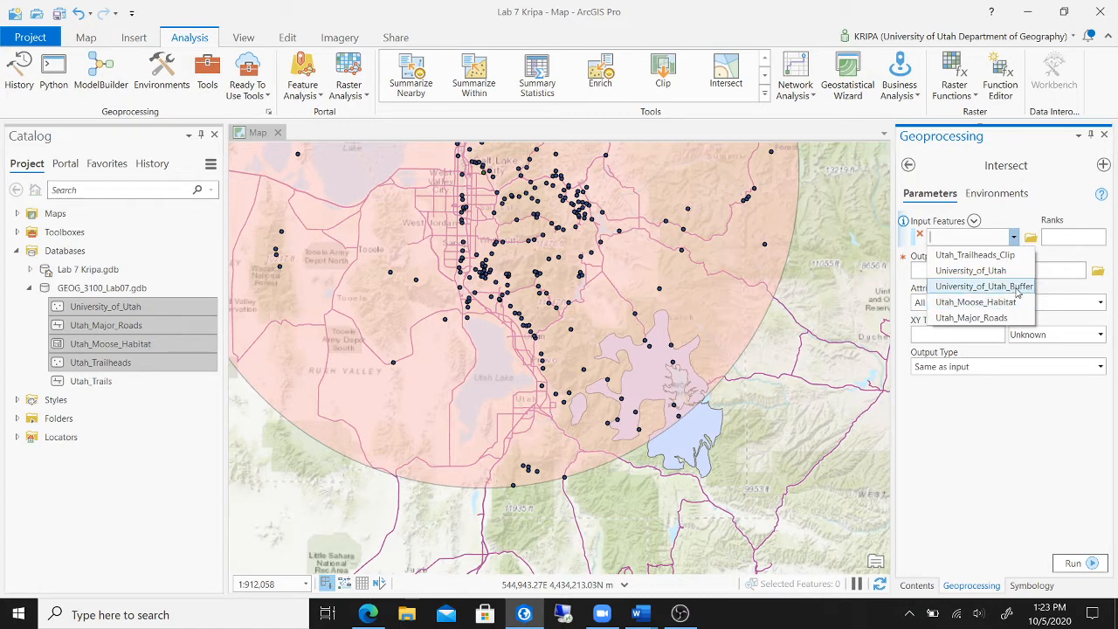
click(983, 254)
click(1014, 258)
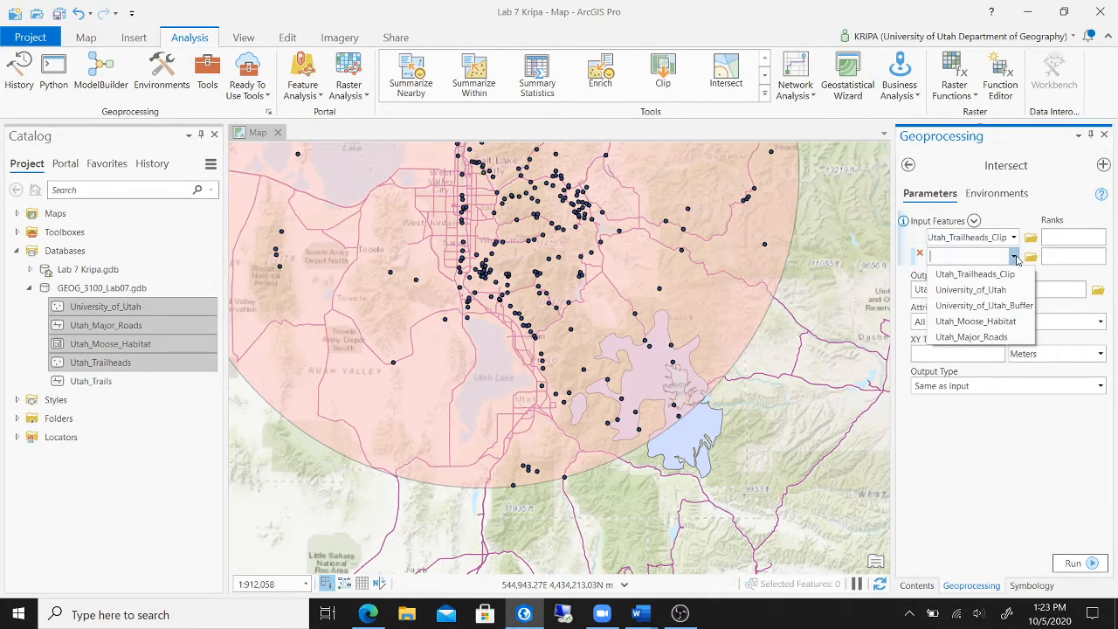
click(1012, 321)
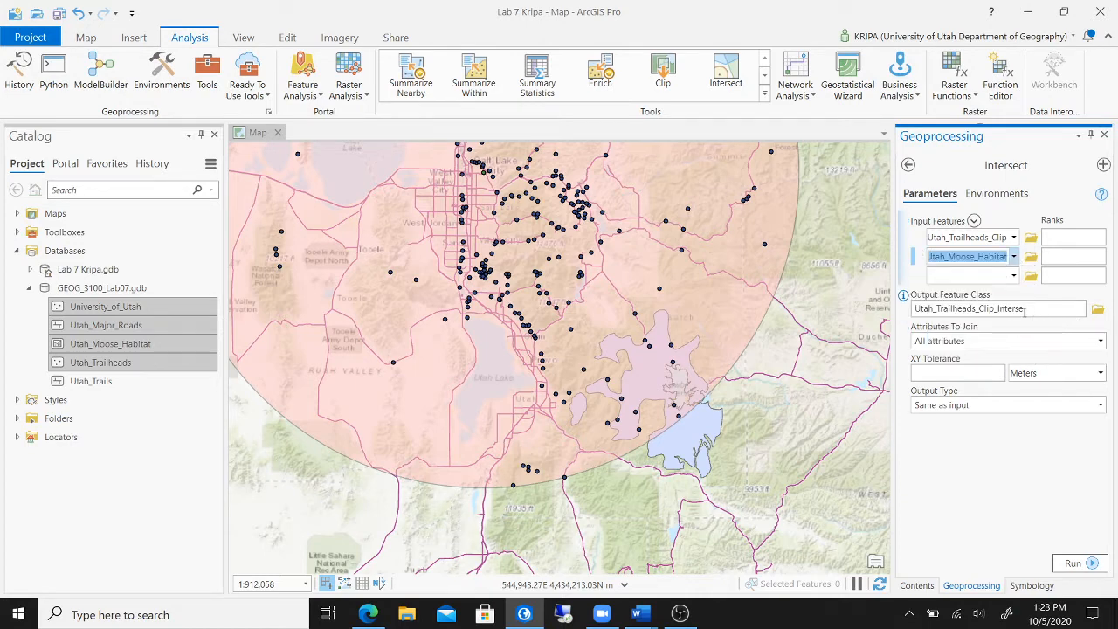
Name the Intersect output feature class Utah_Trailheads_MH_Intersect and run the tool.
click(1023, 309)
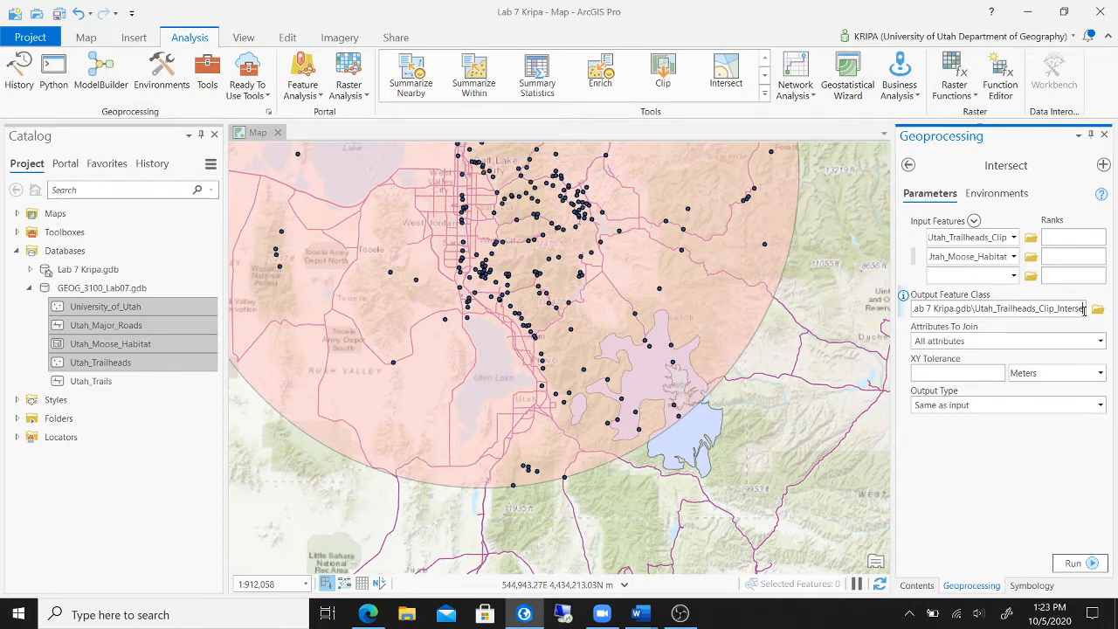
key(Right)
key(Right)
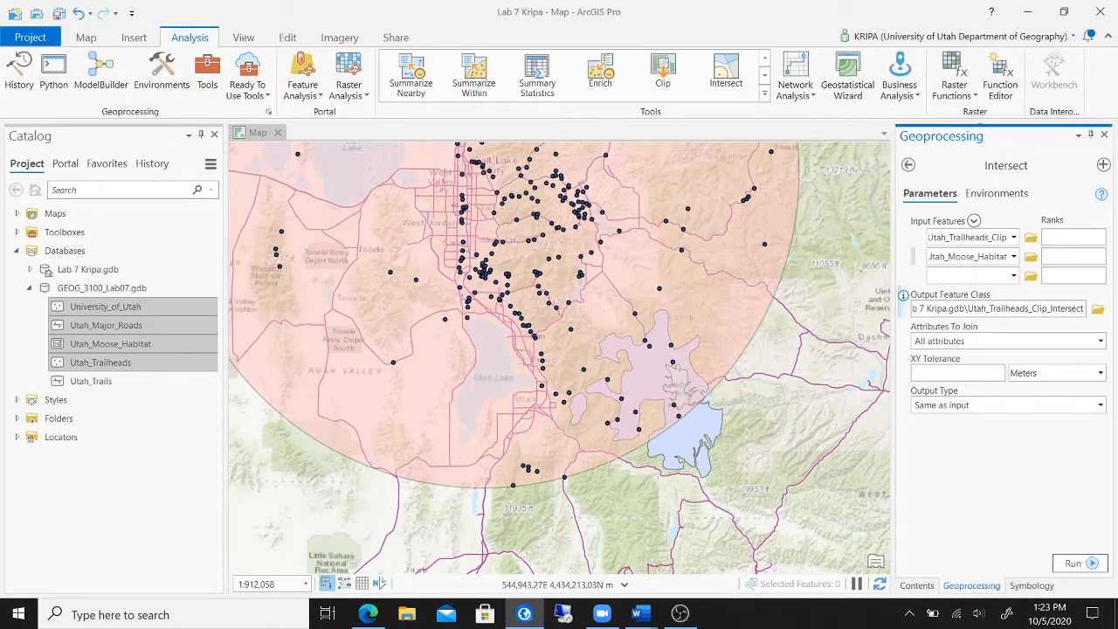
key(BackSpace)
key(BackSpace)
key(BackSpace)
key(BackSpace)
key(BackSpace)
key(BackSpace)
key(BackSpace)
key(BackSpace)
key(BackSpace)
key(BackSpace)
key(BackSpace)
key(BackSpace)
key(BackSpace)
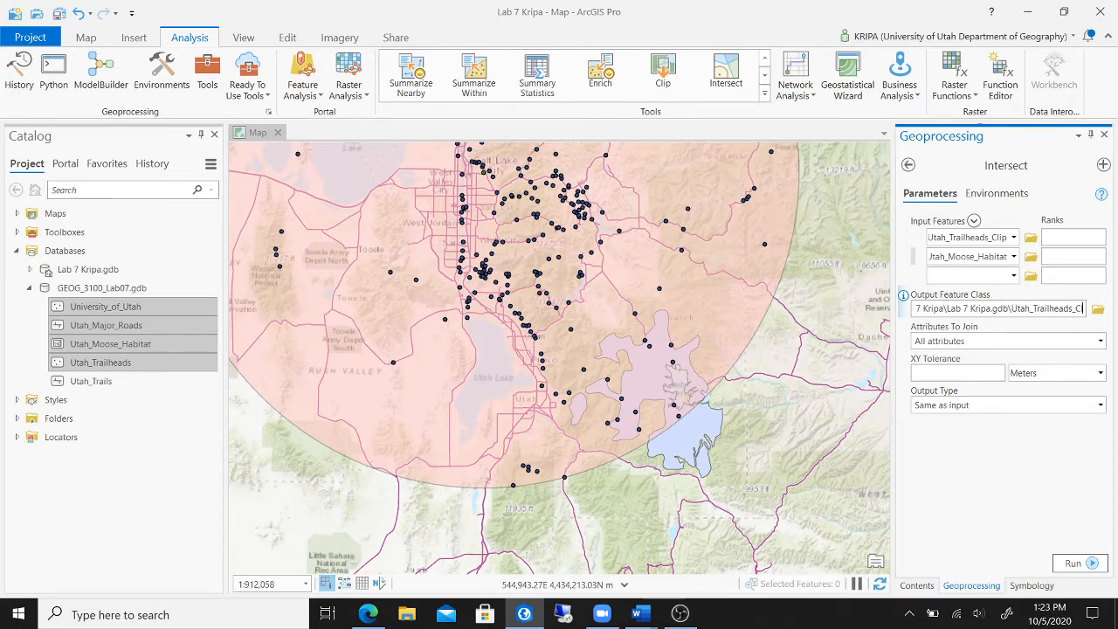
key(BackSpace)
key(BackSpace)
key(BackSpace)
key(BackSpace)
key(BackSpace)
key(BackSpace)
key(BackSpace)
key(BackSpace)
key(BackSpace)
key(BackSpace)
key(BackSpace)
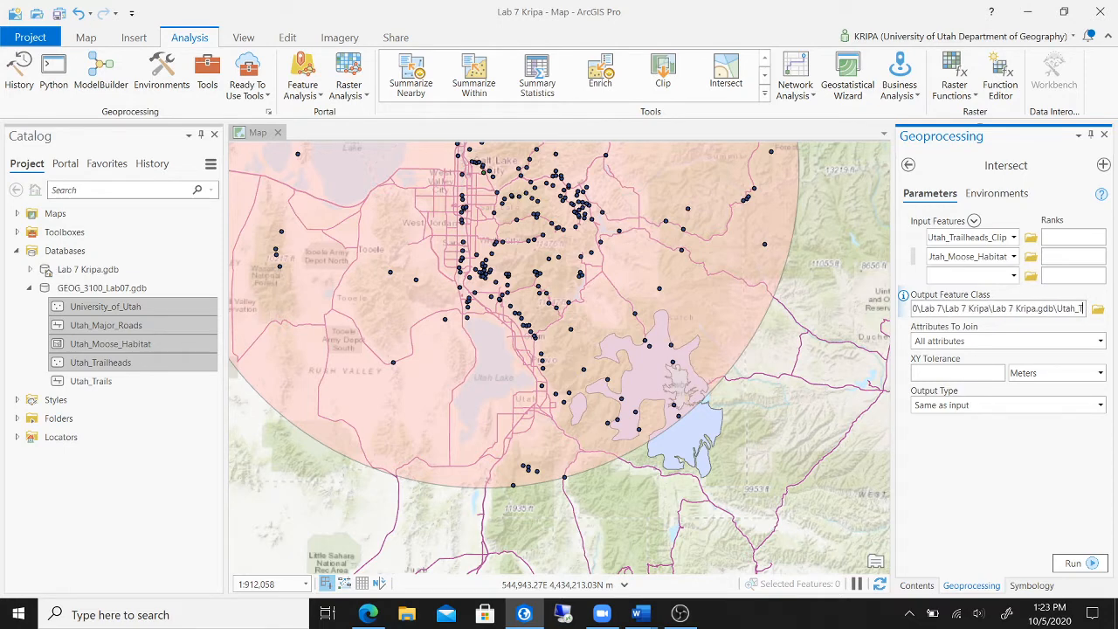
key(BackSpace)
key(BackSpace)
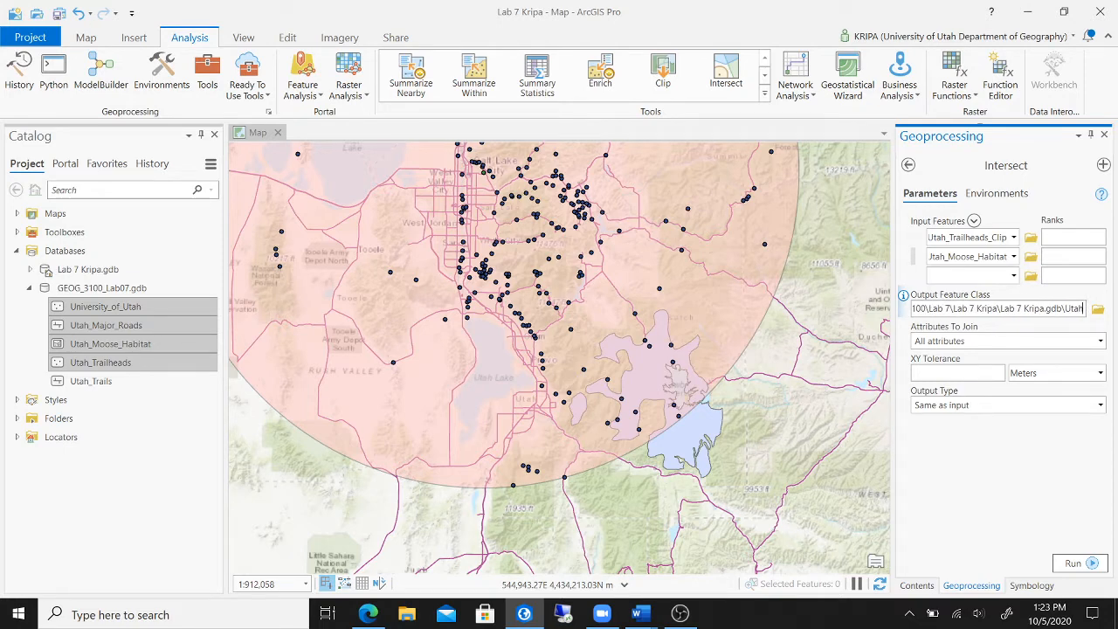
text(_Tra)
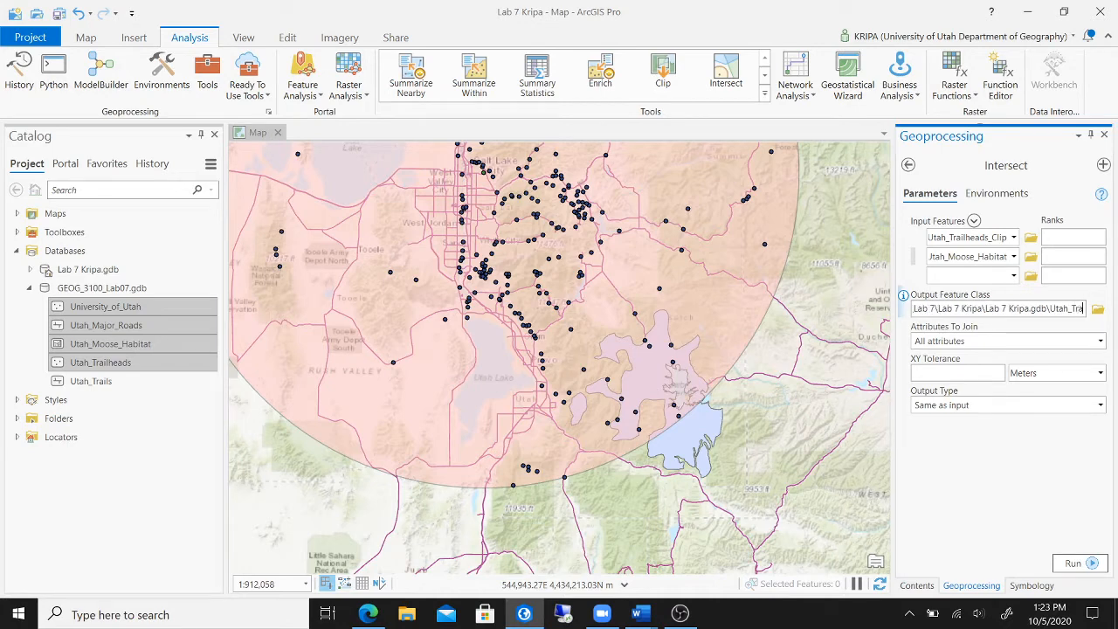
text(ilhead)
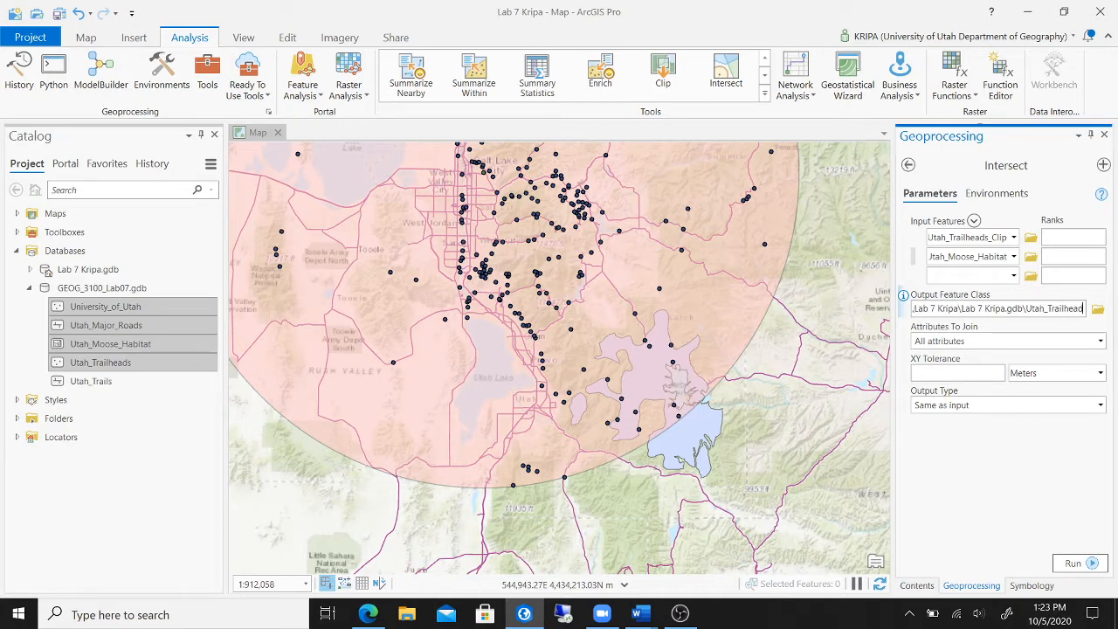
text(s_M)
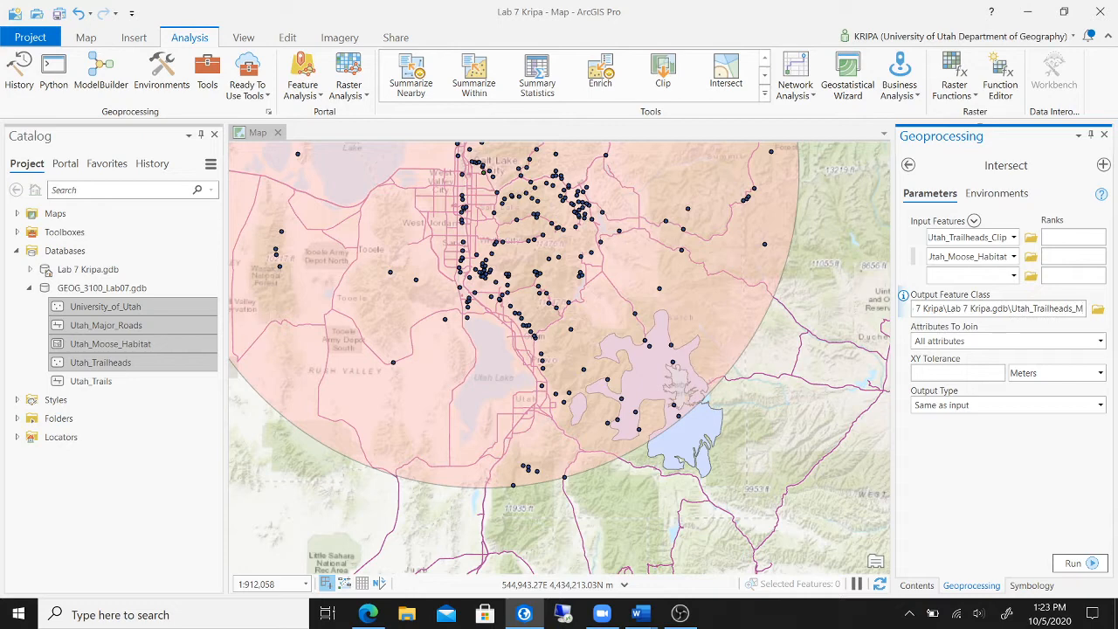
text(OO)
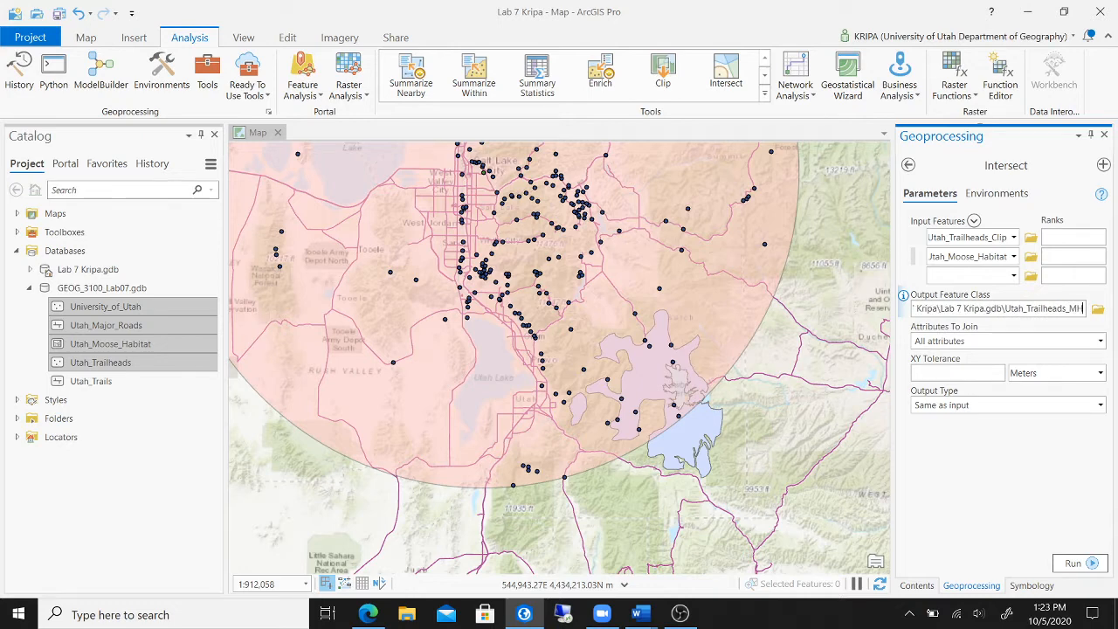
text(_Intersect)
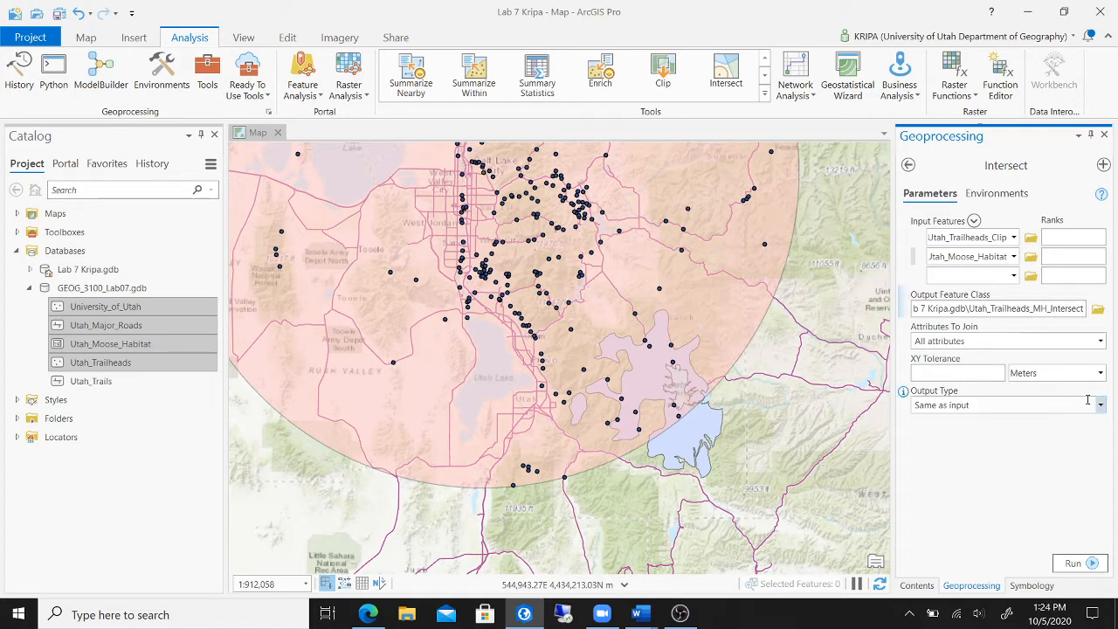
click(1075, 562)
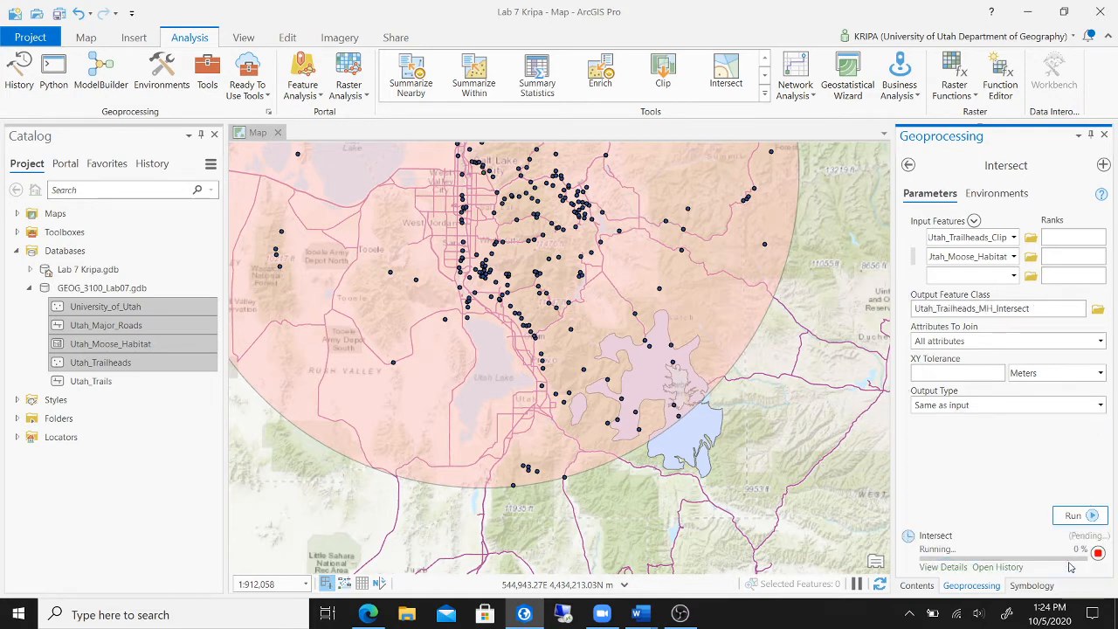
mouse_move(1070, 567)
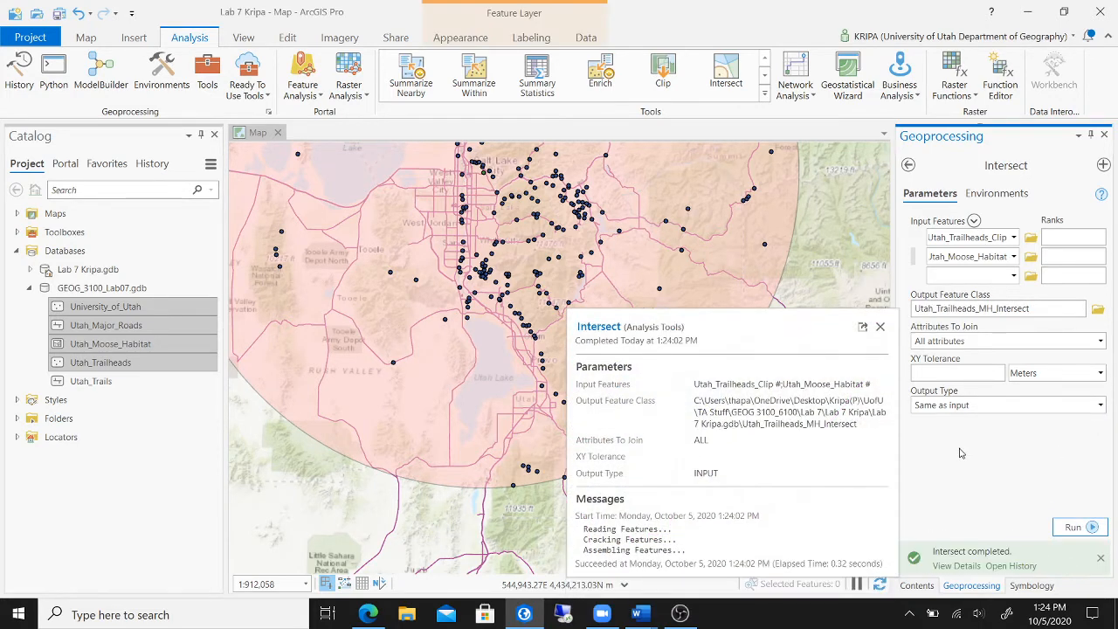
Hide the Utah_Trailheads_Clip layer so only the intersected trailheads are drawn, and save the project.
click(918, 586)
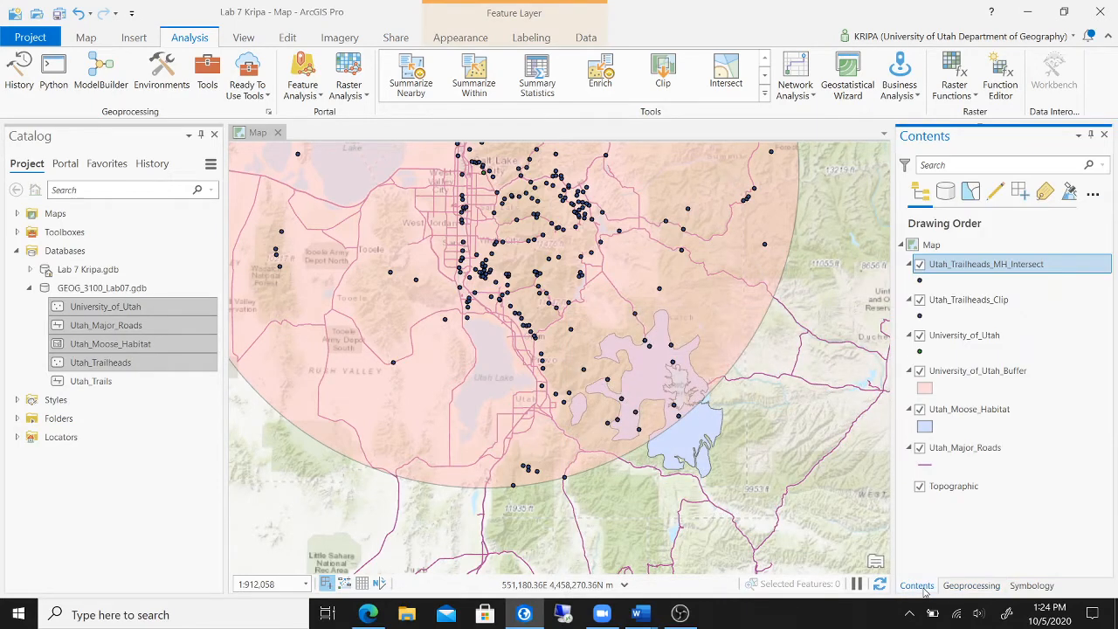
click(920, 300)
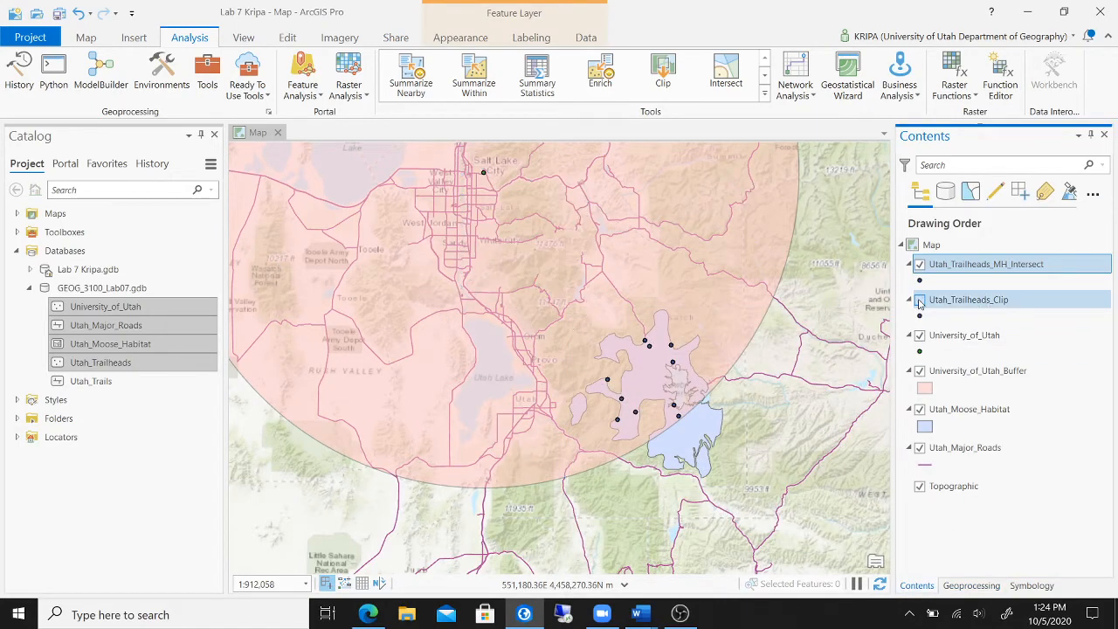
click(58, 14)
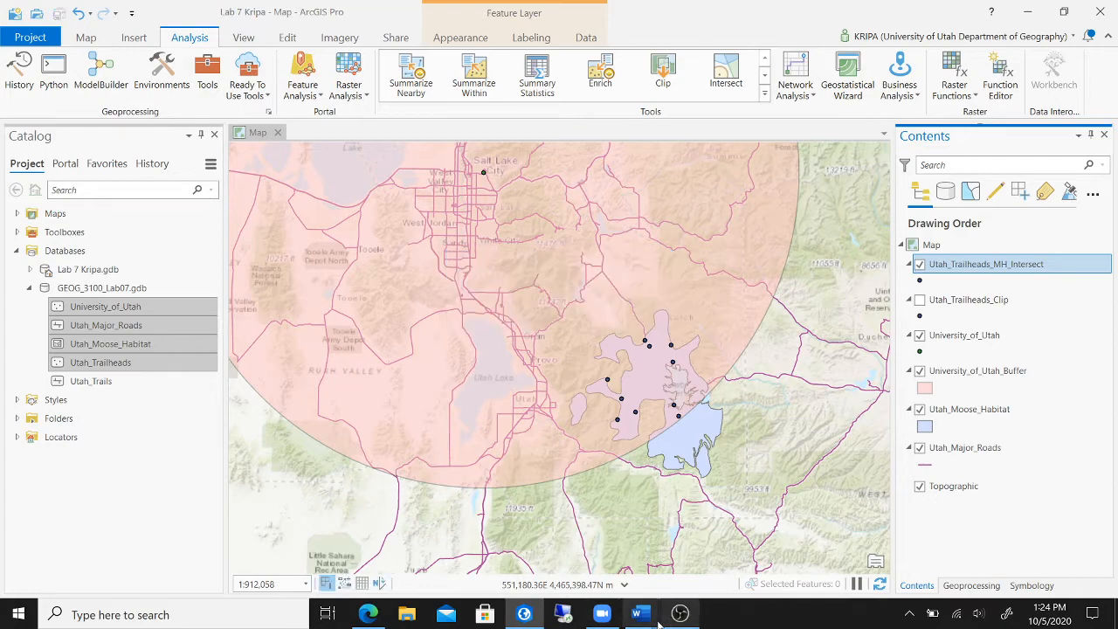
Read the major roads buffer and layout map instructions in the GEOG_3100_Lab_07 Word document, and return to ArcGIS Pro.
mouse_move(656, 620)
click(705, 533)
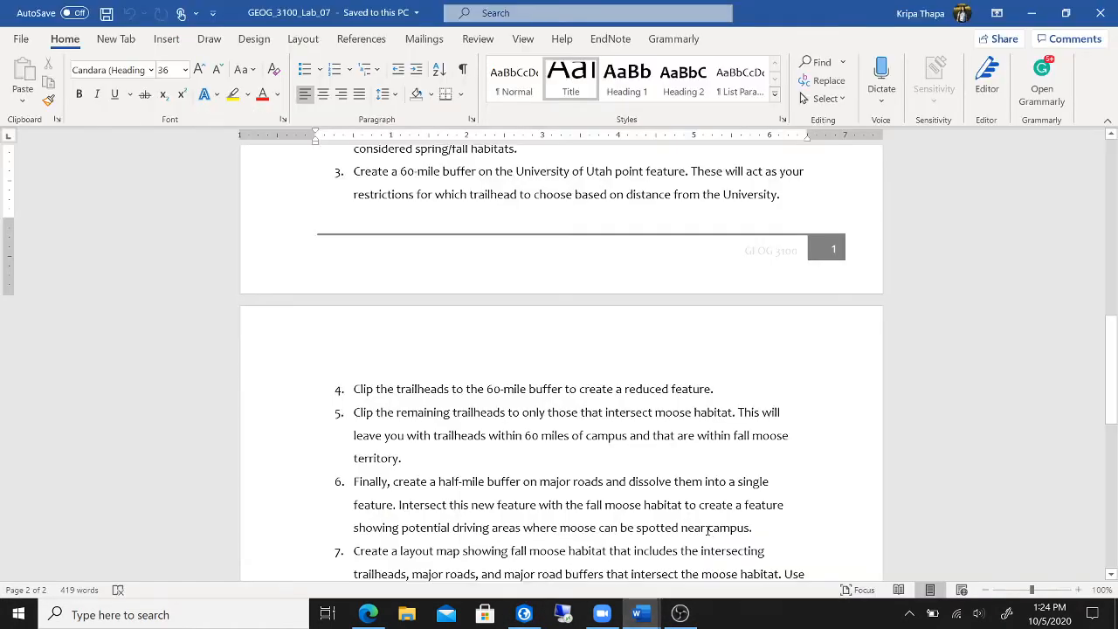
scroll(521, 434, down, 1)
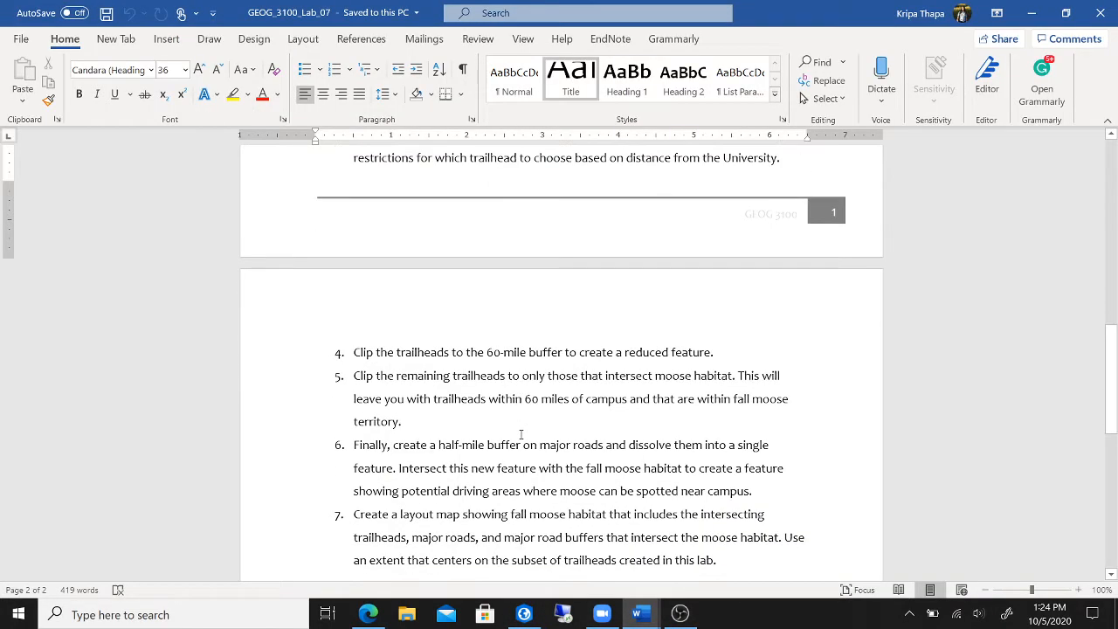
scroll(522, 434, down, 1)
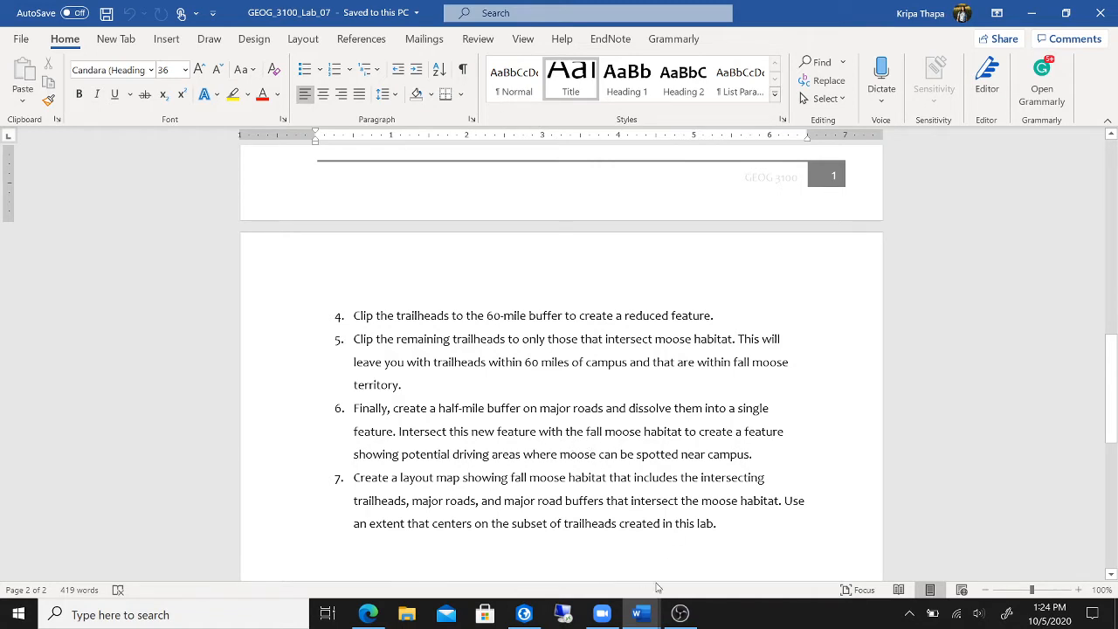
click(525, 614)
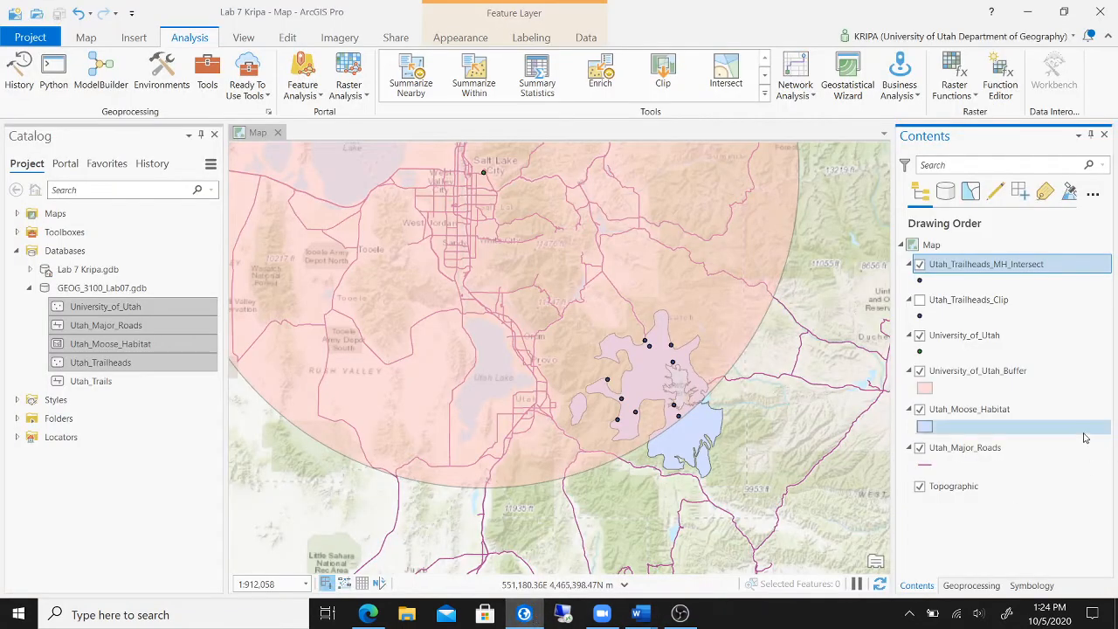
Move the Utah_Major_Roads layer to the top of the drawing order and recolor its line symbol black.
mouse_move(1007, 452)
mouse_down()
mouse_move(990, 304)
mouse_move(997, 267)
mouse_up()
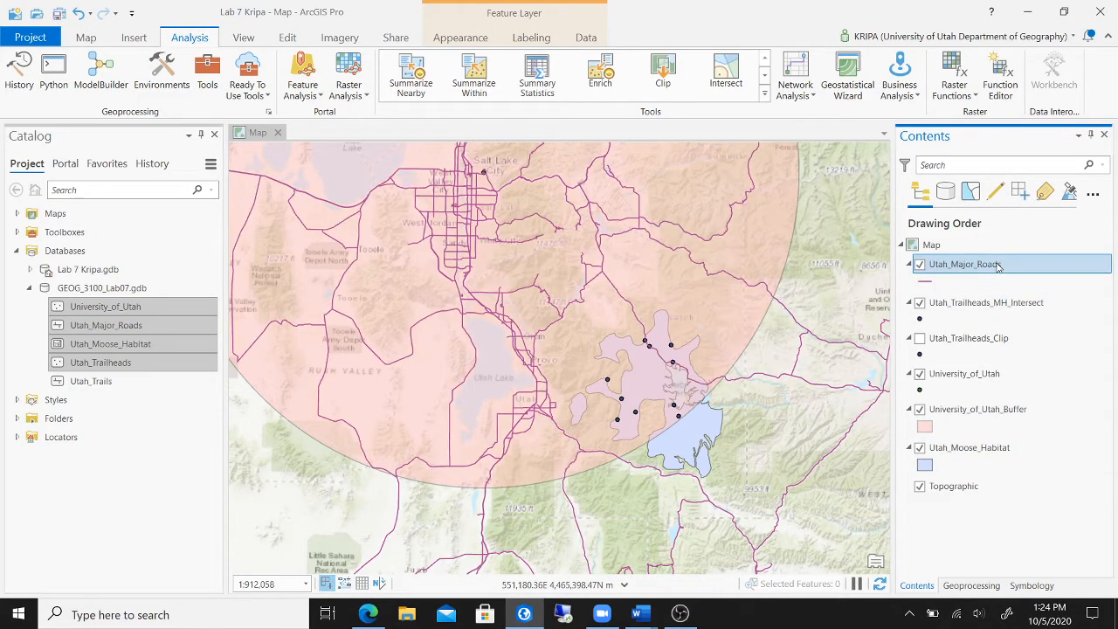
click(926, 282)
click(1102, 279)
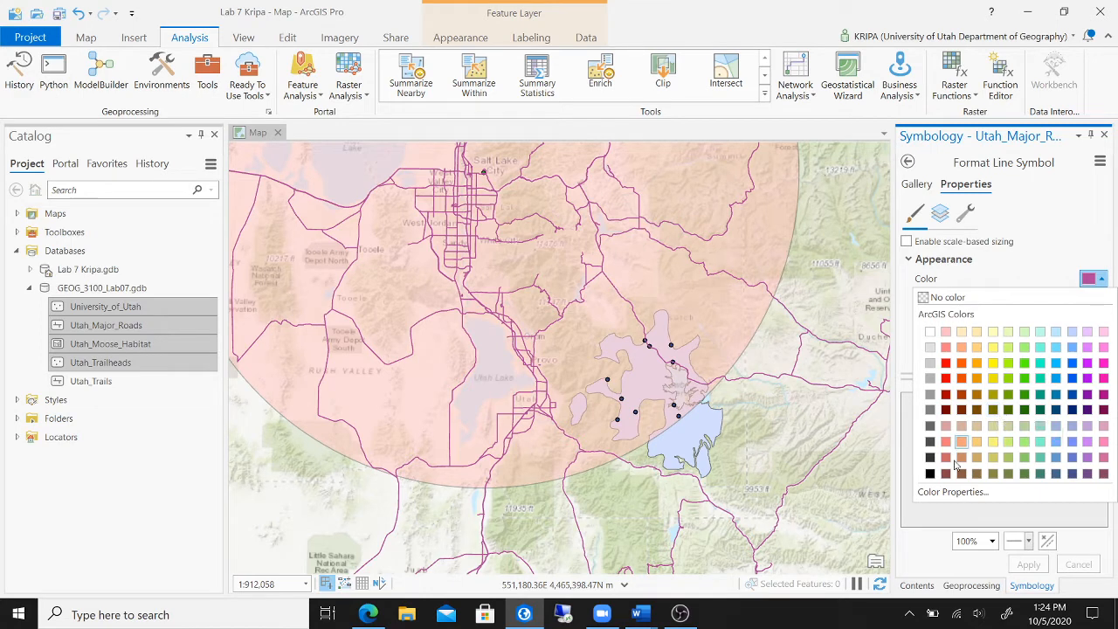
click(929, 473)
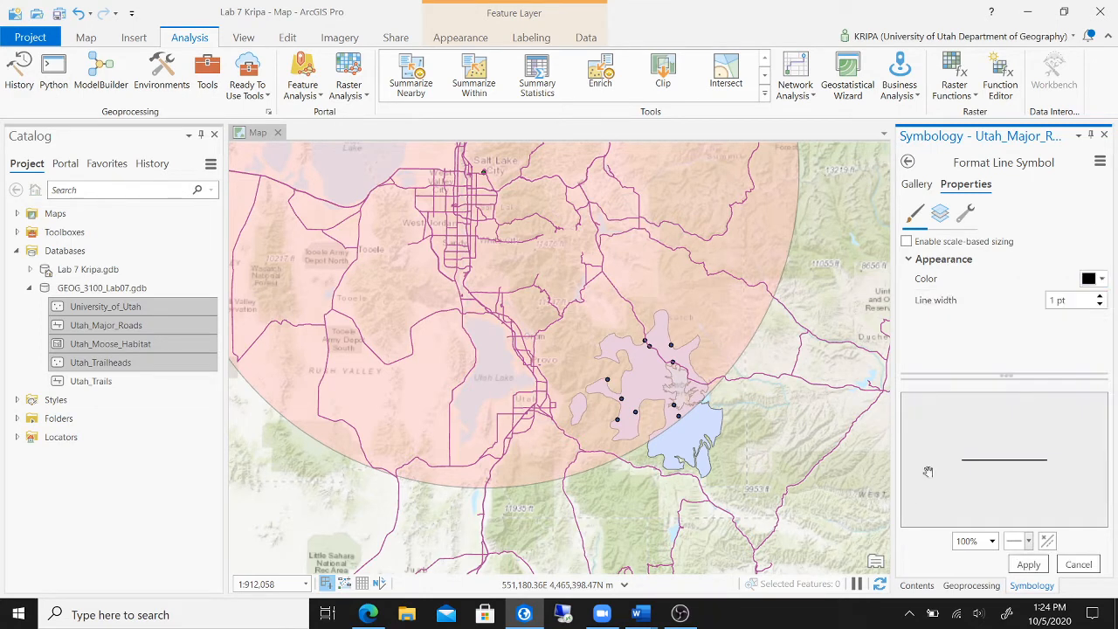
click(1028, 564)
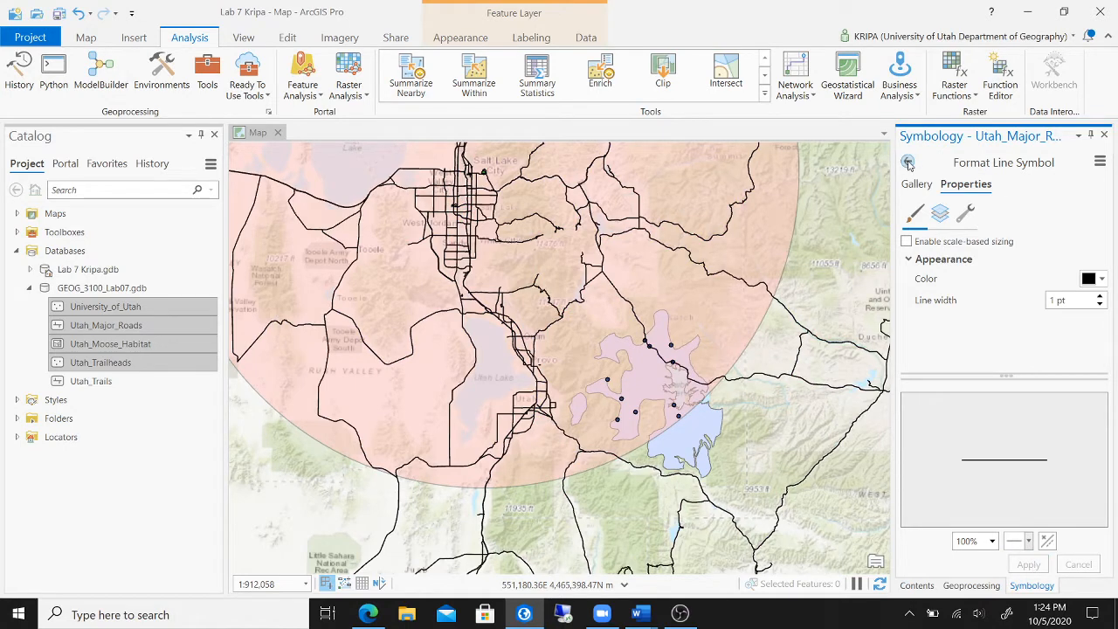
Find and open the Buffer analysis tool and set Utah_Major_Roads as its input features.
click(961, 586)
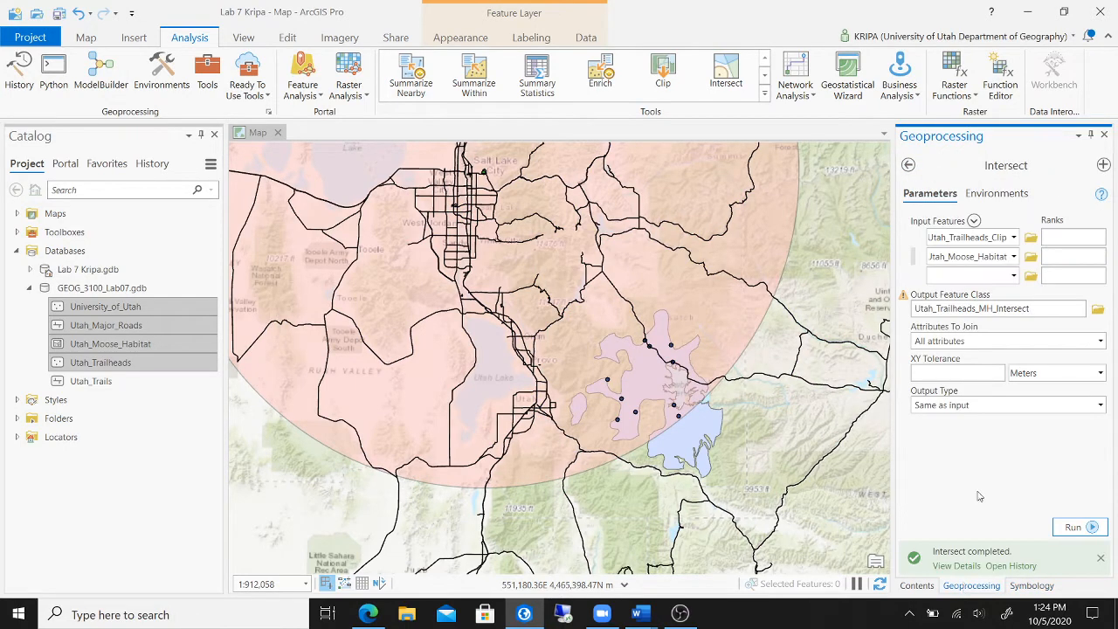
click(909, 165)
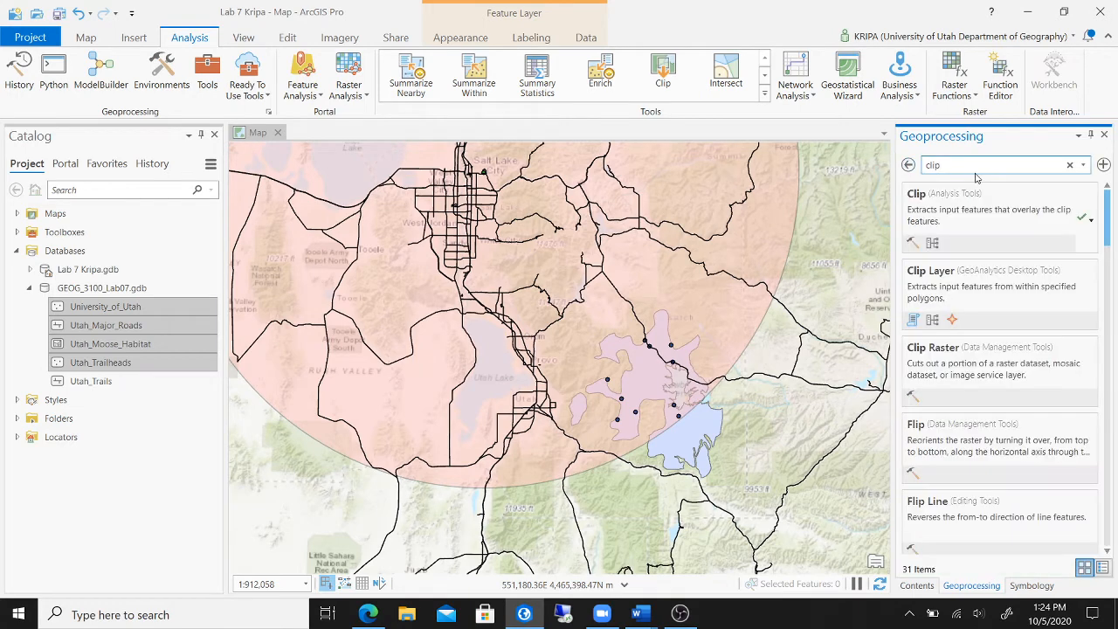
drag(961, 166, 911, 165)
text(buffer)
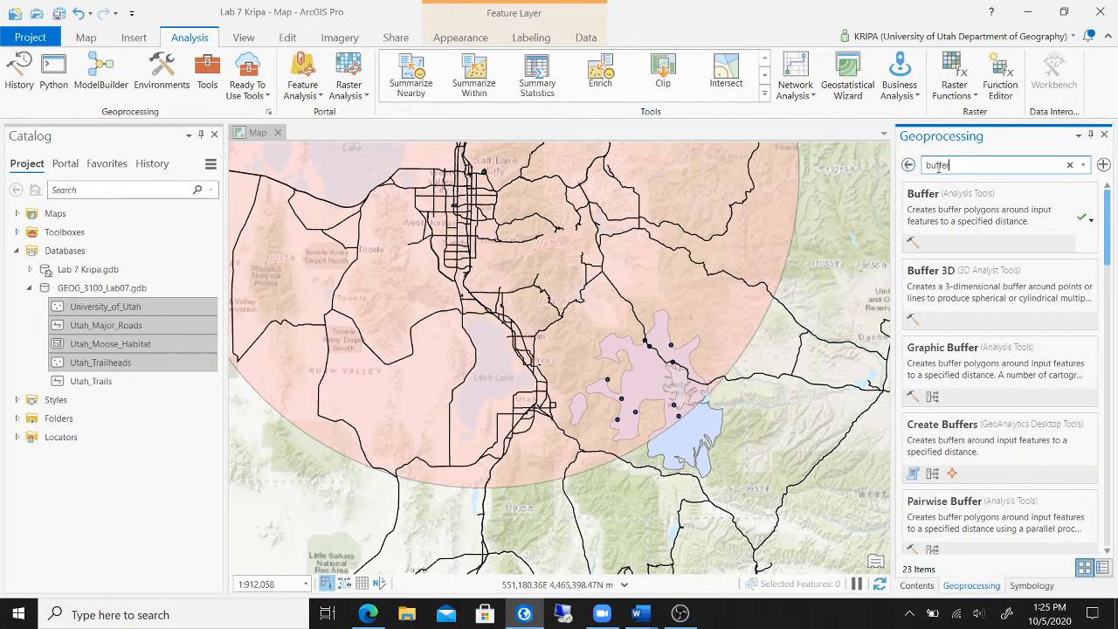
click(977, 214)
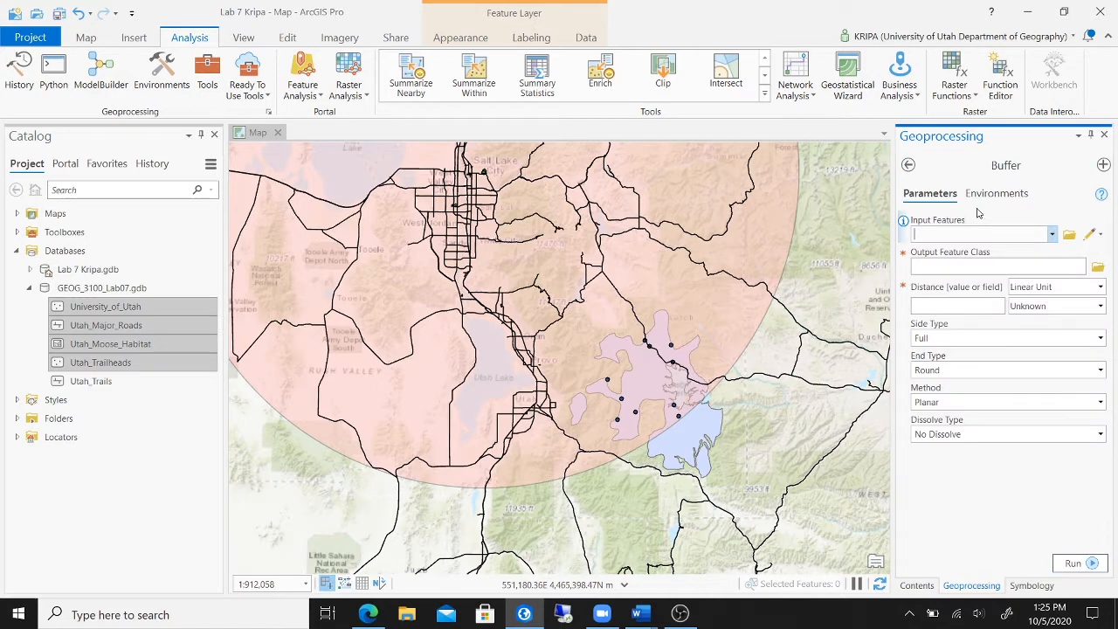
click(1052, 234)
click(1024, 255)
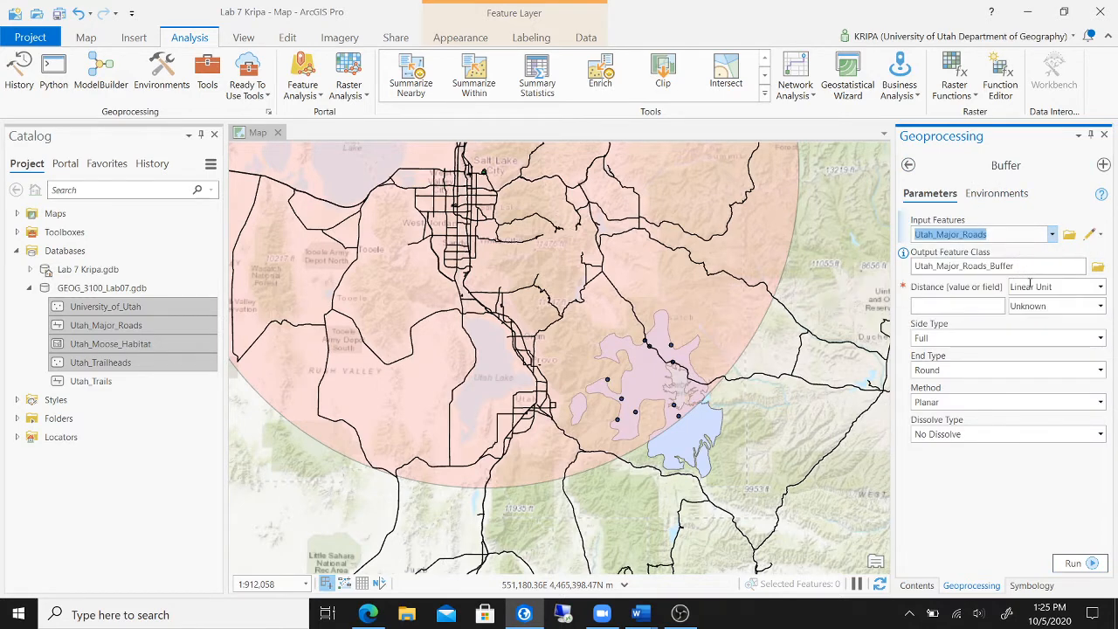
Set the buffer distance to 0.5 miles, run the Buffer tool on the major roads, and dismiss the run details.
click(992, 307)
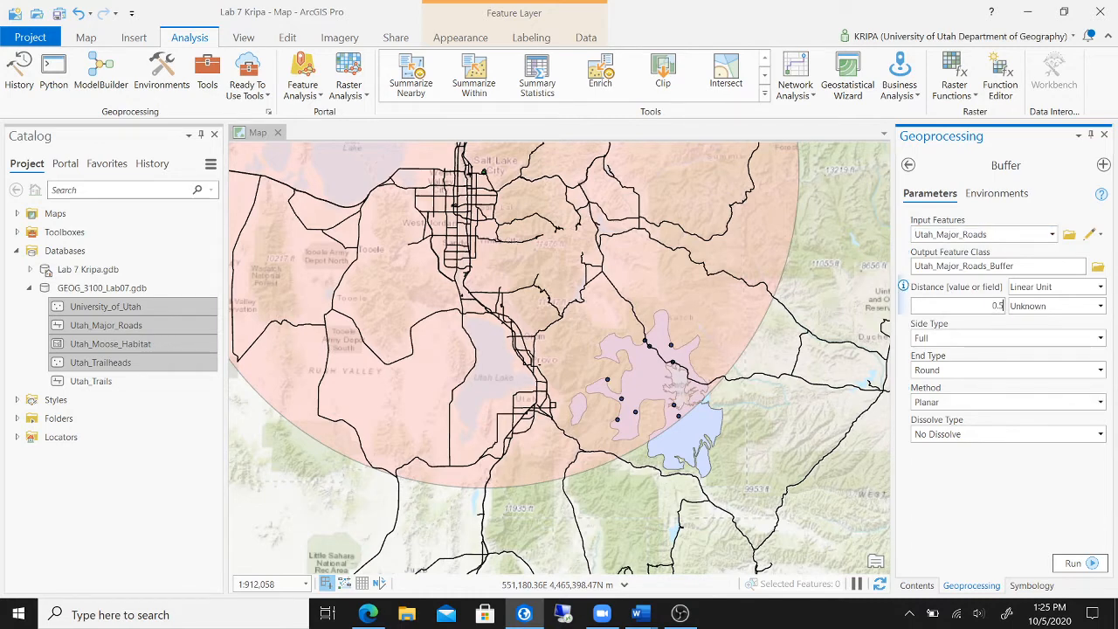
click(1099, 305)
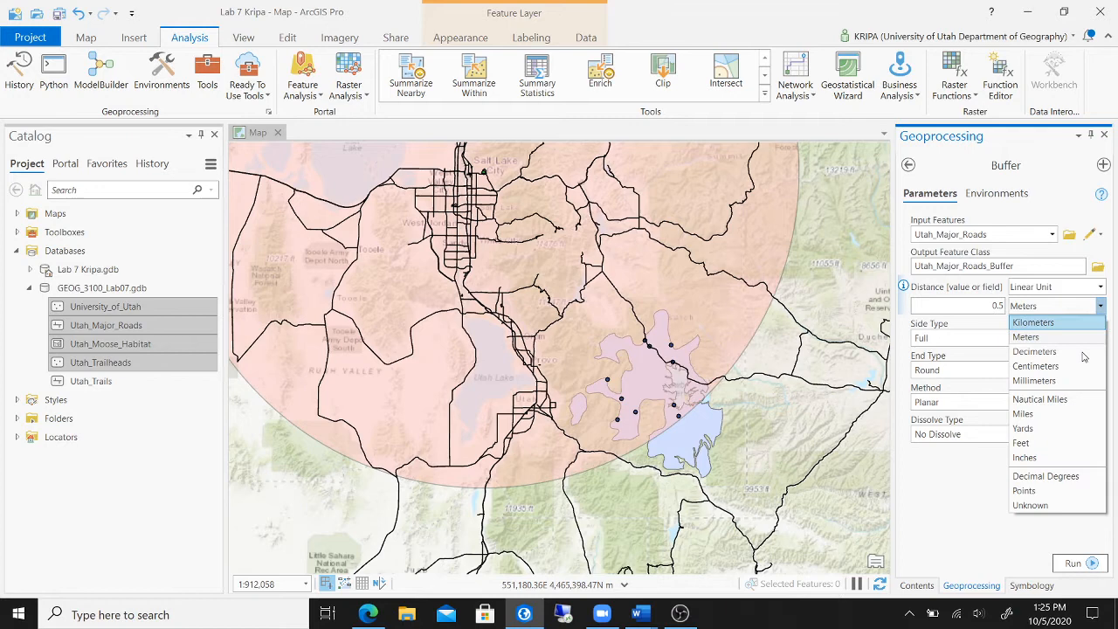
click(1053, 417)
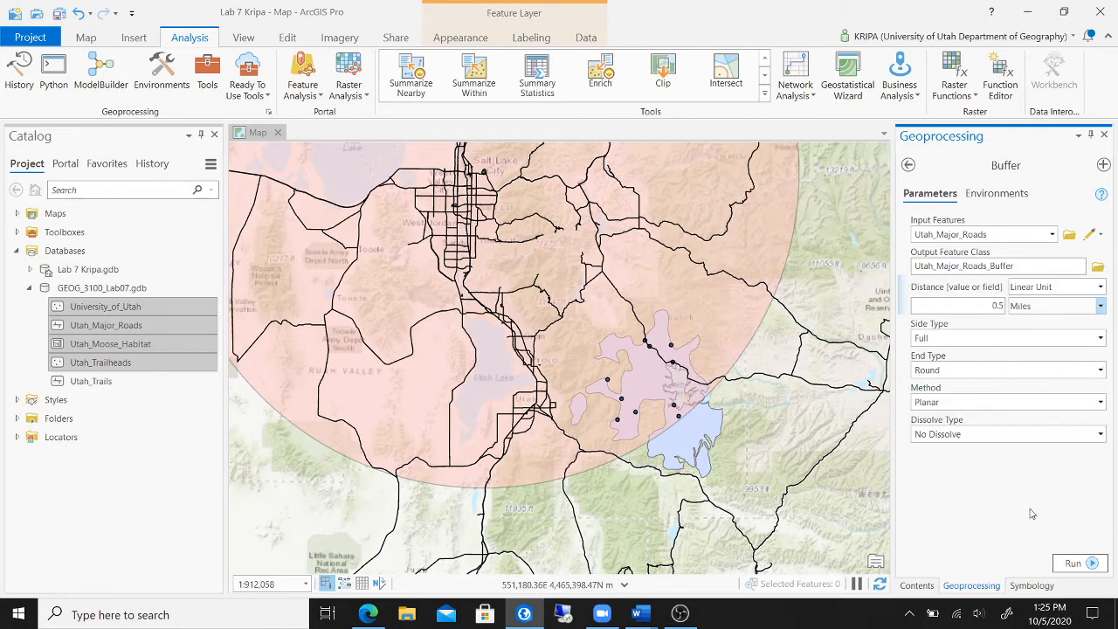
click(1082, 564)
mouse_move(1081, 566)
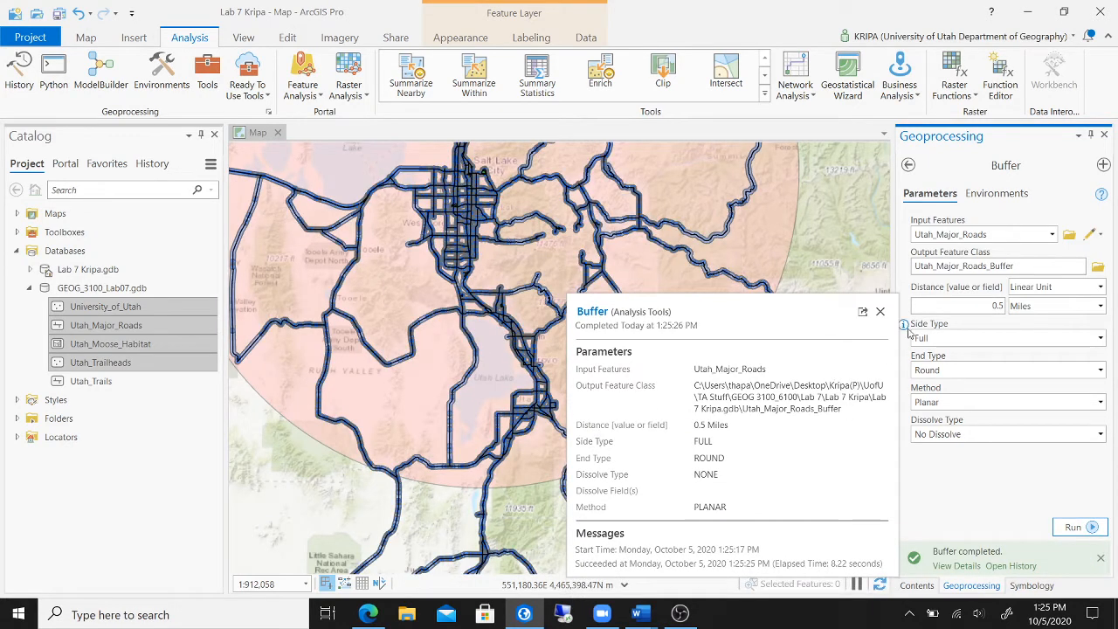
click(880, 311)
Look over the new half-mile road buffers and recolor the Utah_Major_Roads_Buffer polygon symbol red.
scroll(708, 291, up, 4)
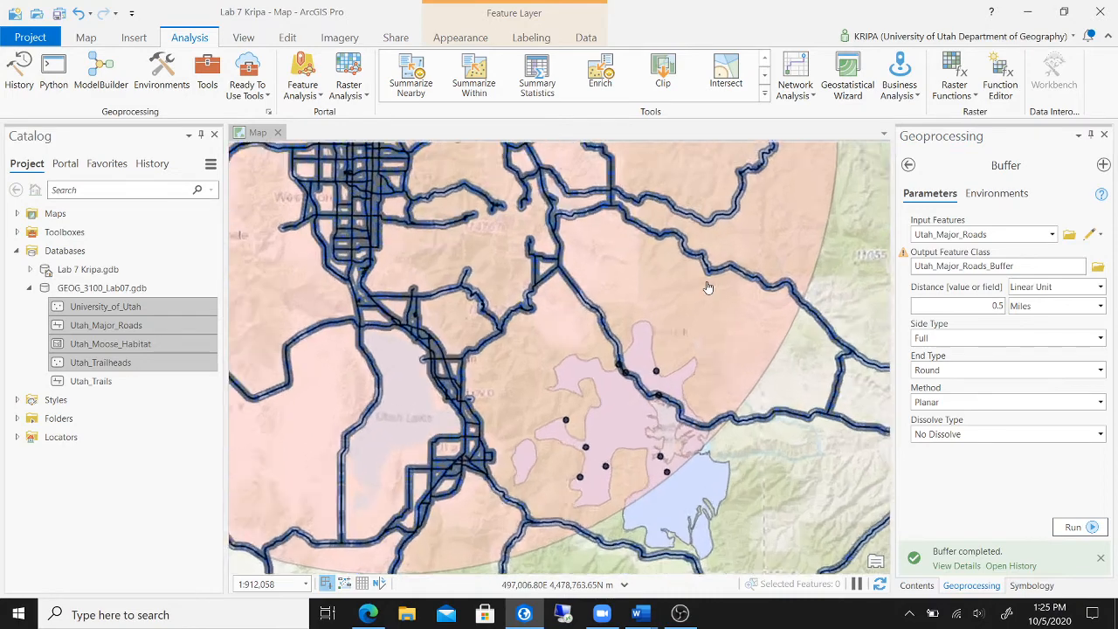
scroll(743, 264, up, 5)
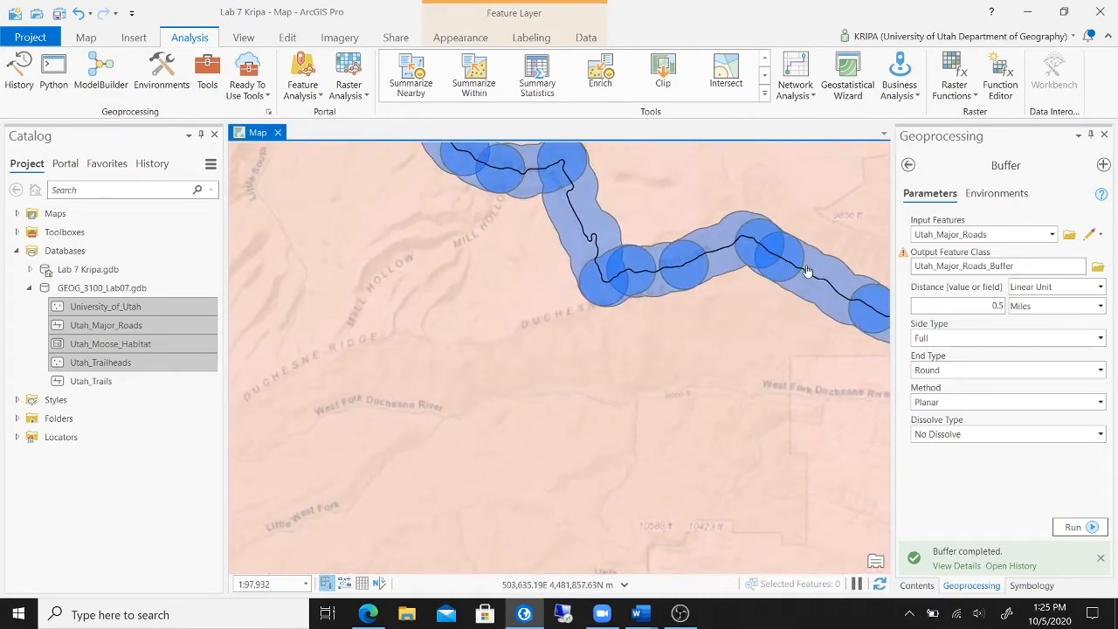
scroll(781, 343, down, 3)
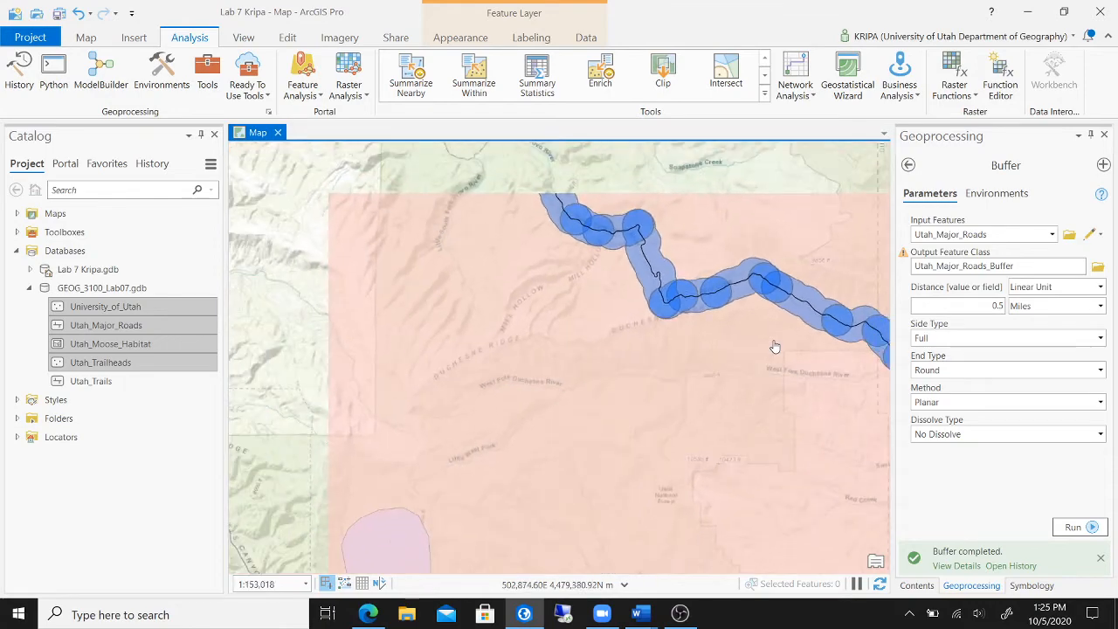
scroll(775, 346, down, 4)
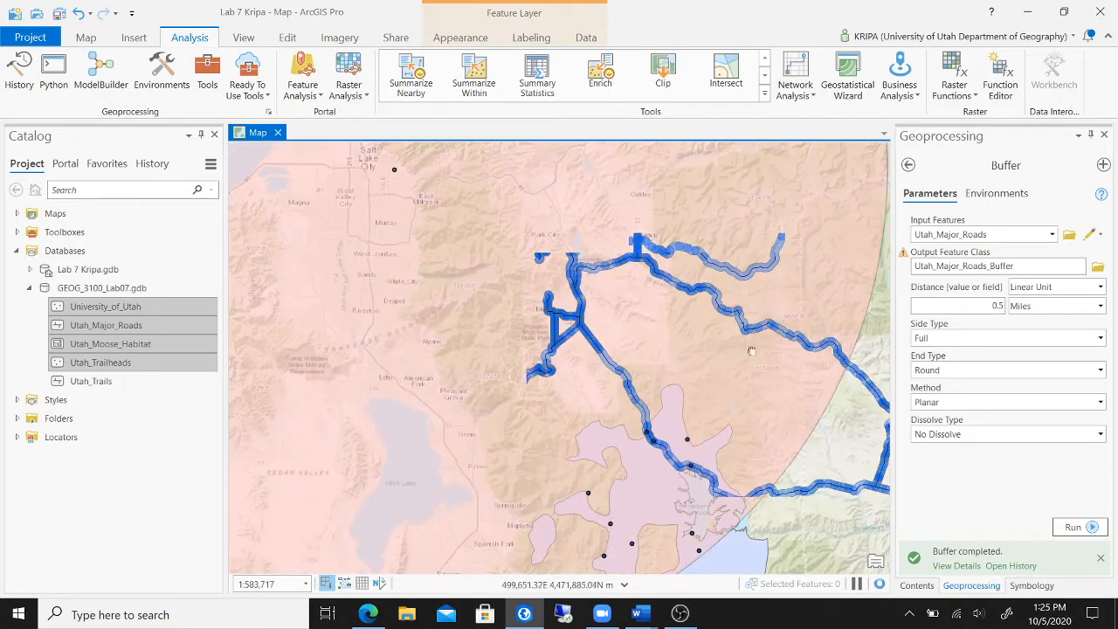
drag(751, 349, 763, 328)
scroll(763, 328, down, 2)
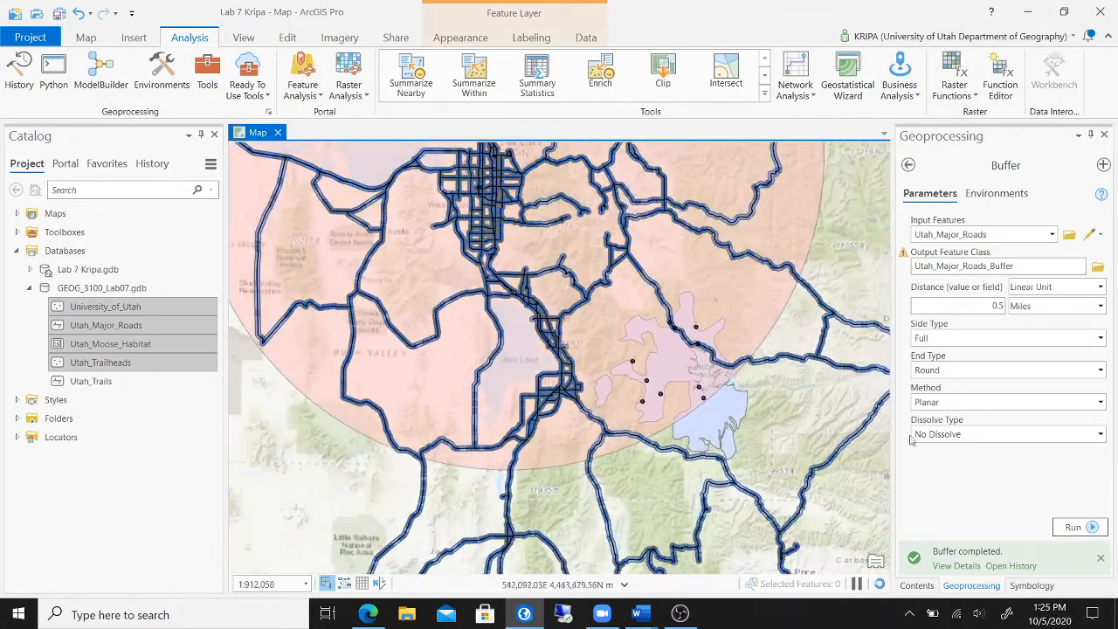
click(926, 587)
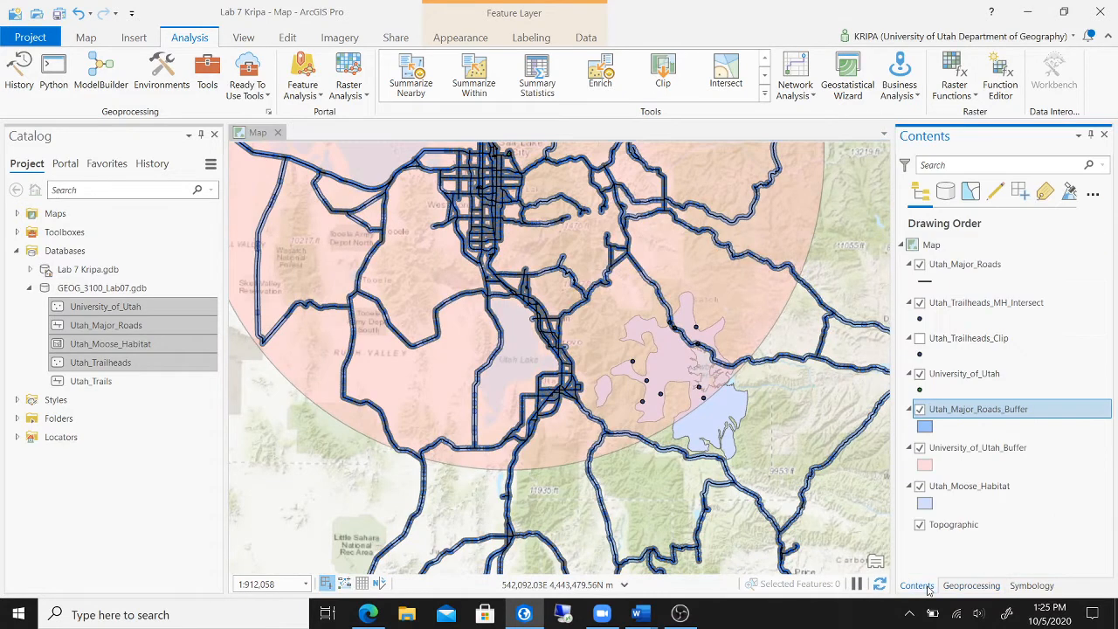
click(923, 427)
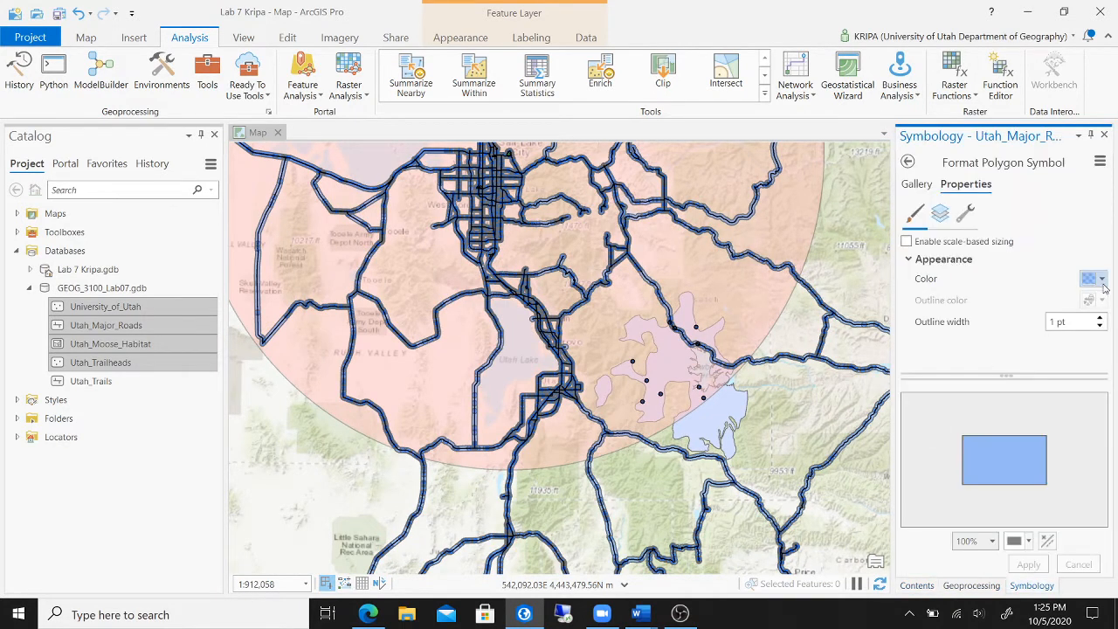
click(1092, 278)
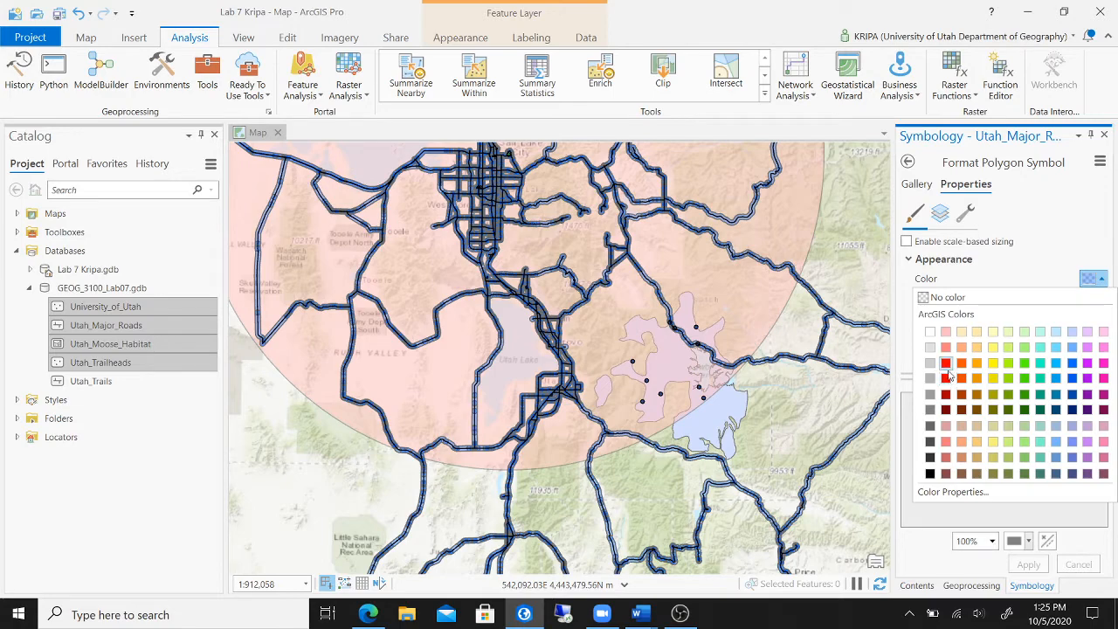
click(947, 379)
click(1029, 565)
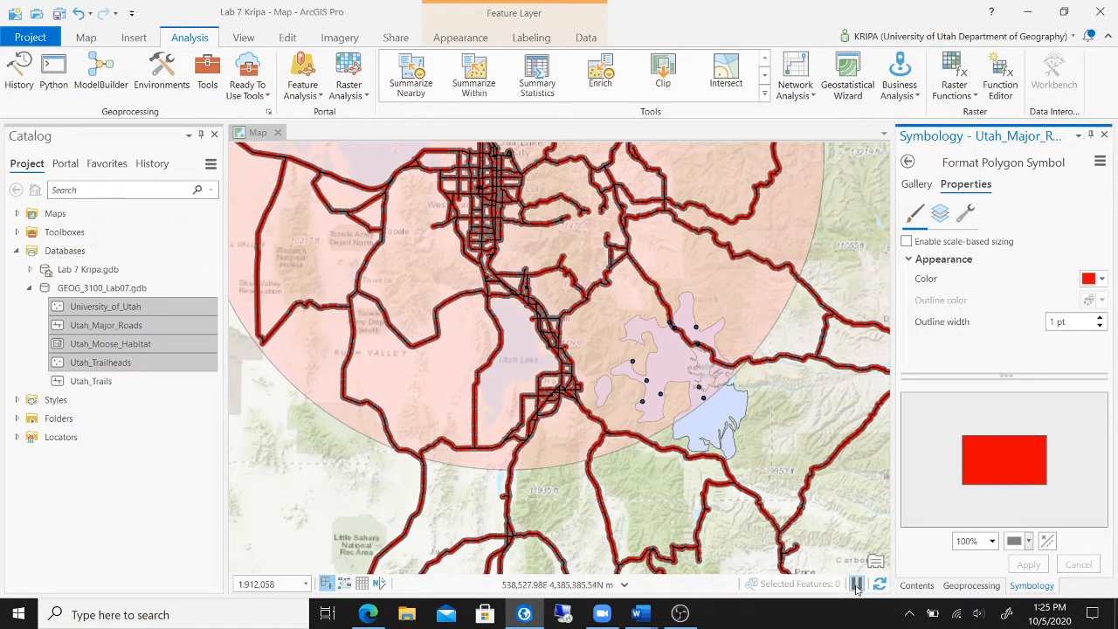
mouse_move(642, 616)
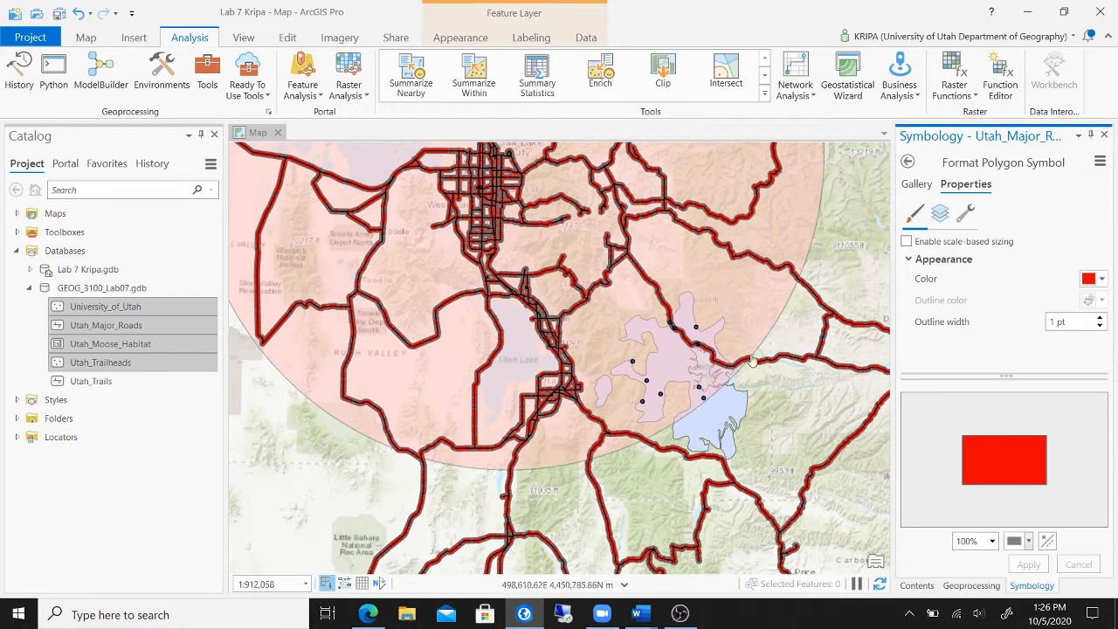
Search the geoprocessing tools for "clip" and open the Clip tool from Analysis Tools.
click(967, 587)
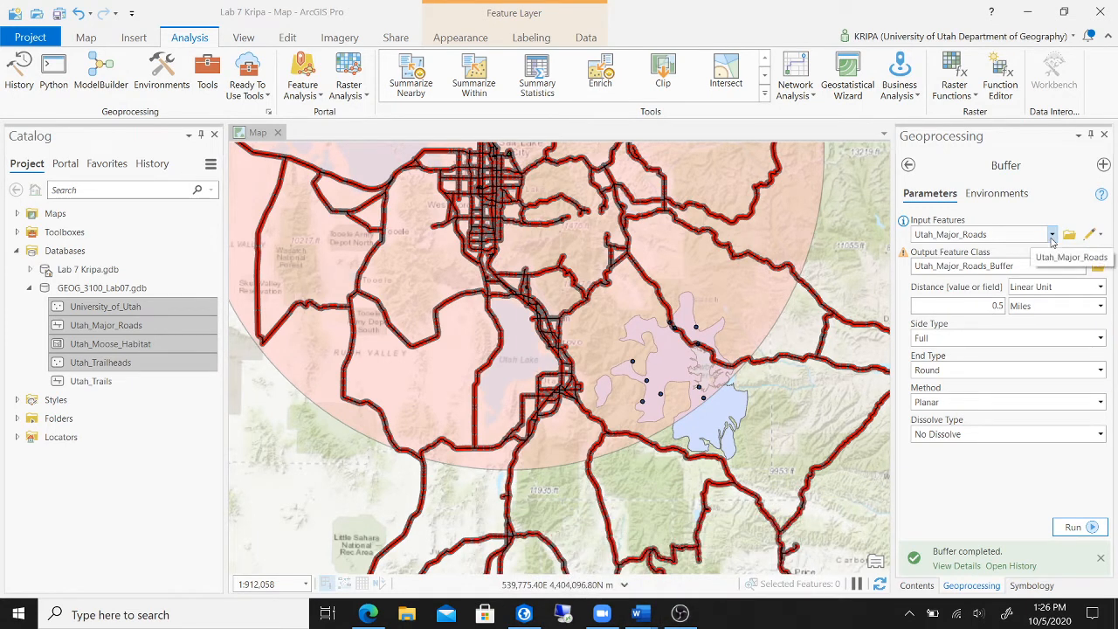
click(909, 165)
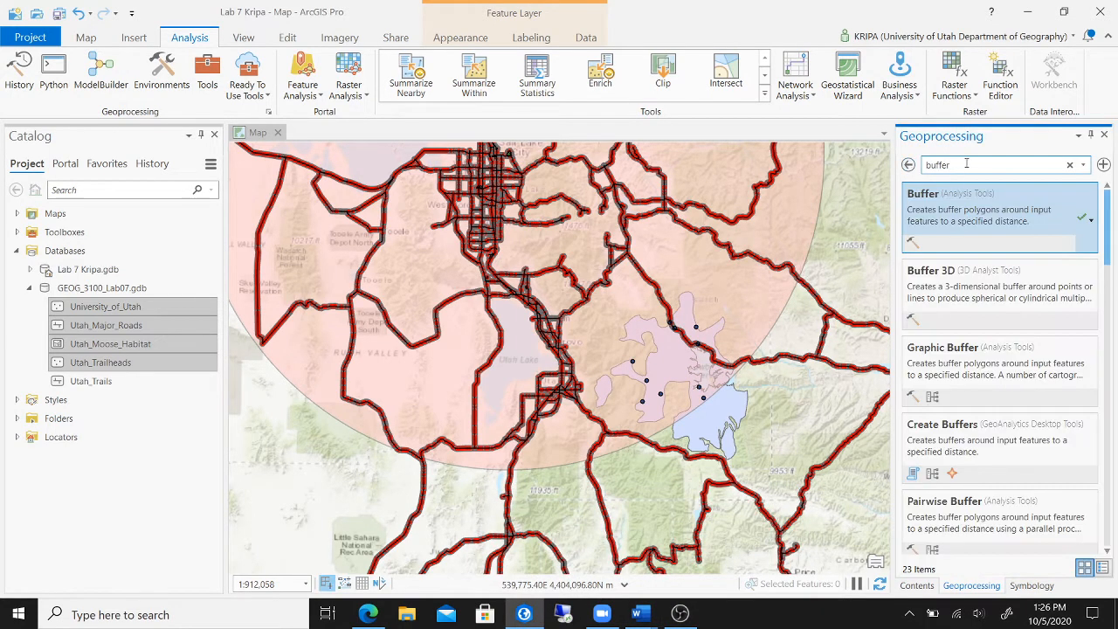
drag(966, 164, 918, 170)
text(clip)
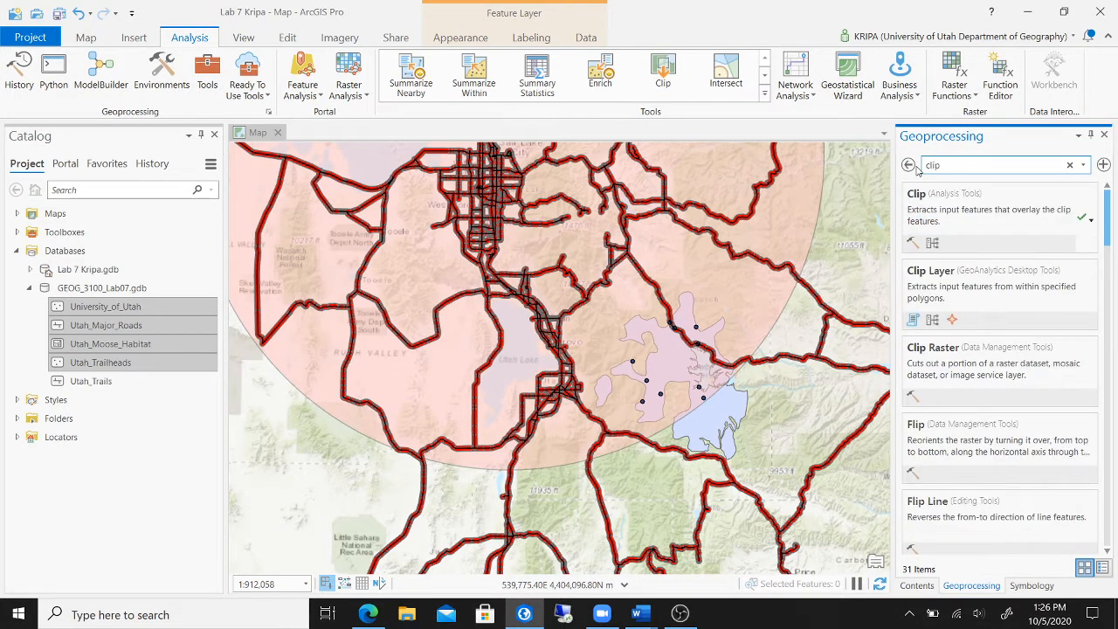
click(975, 217)
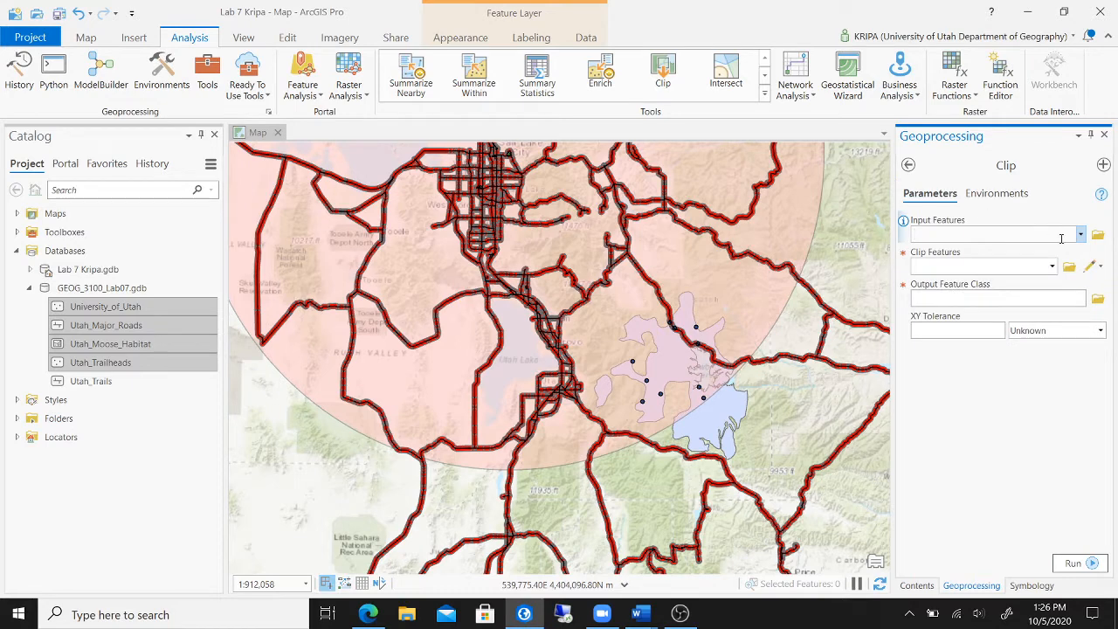
Clip Utah_Major_Roads_Buffer to Utah_Moose_Habitat, keeping Utah_Major_Roads_Buffer_Clip as the output feature class.
click(1082, 234)
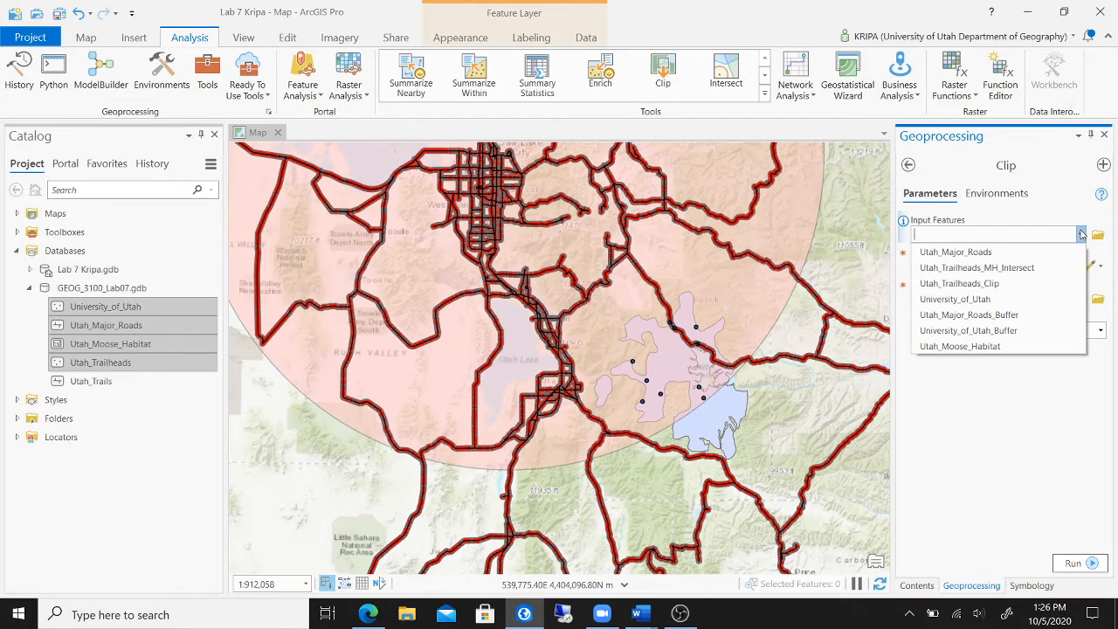
click(1026, 314)
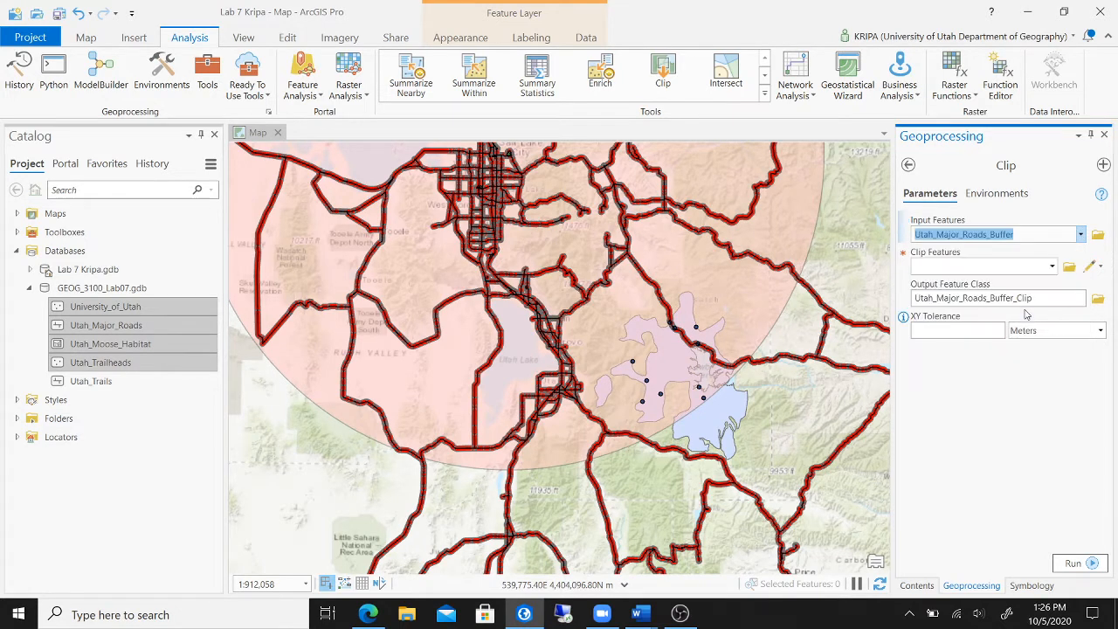
click(1053, 267)
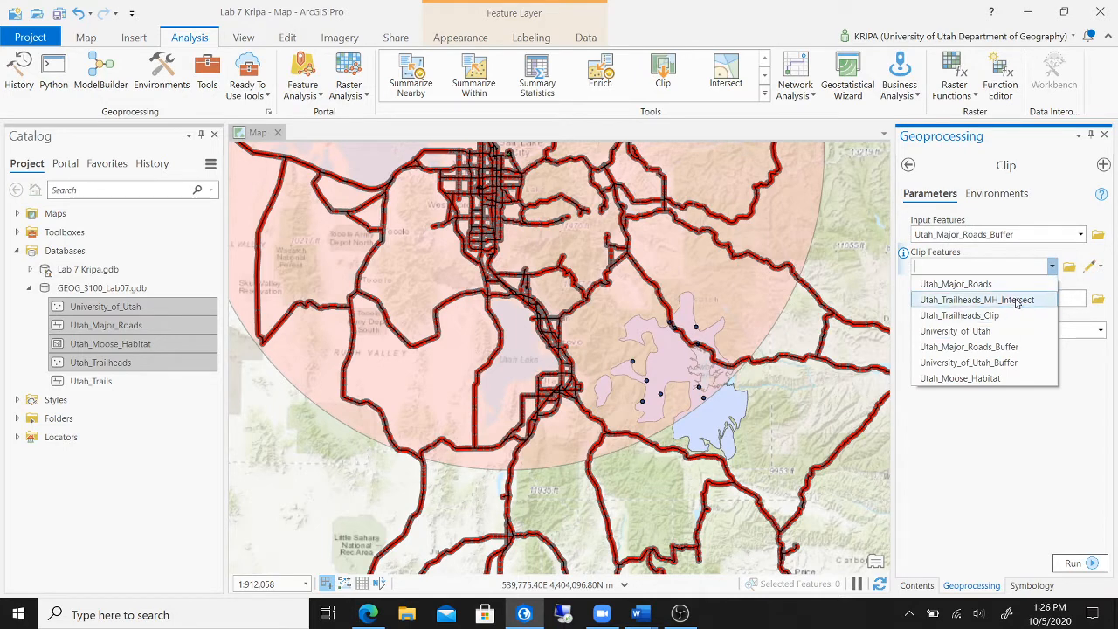
click(1001, 377)
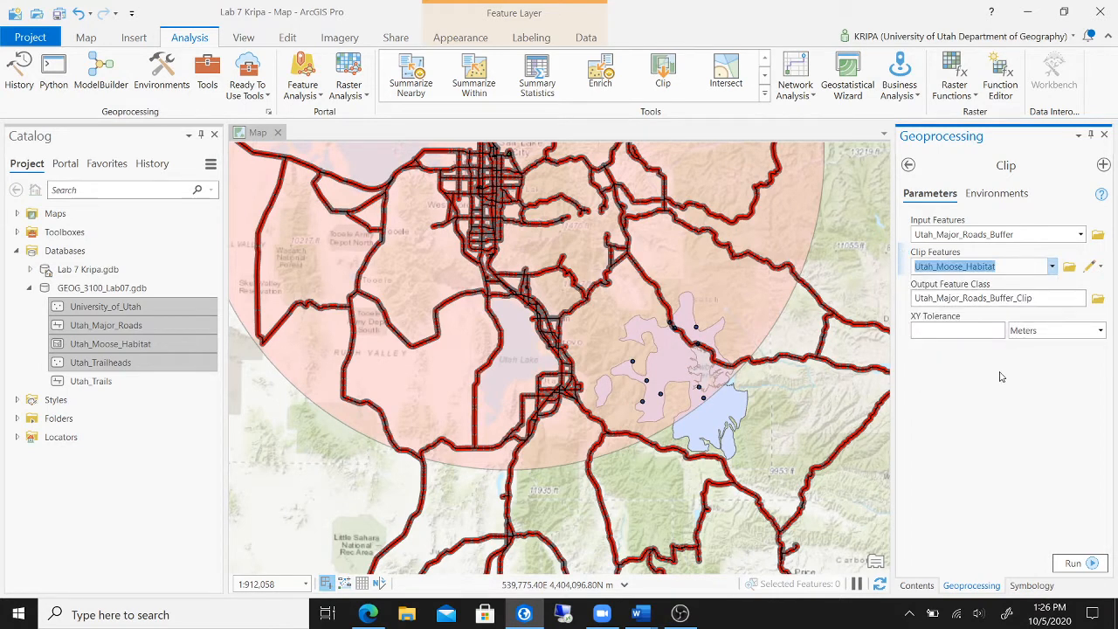
click(1076, 564)
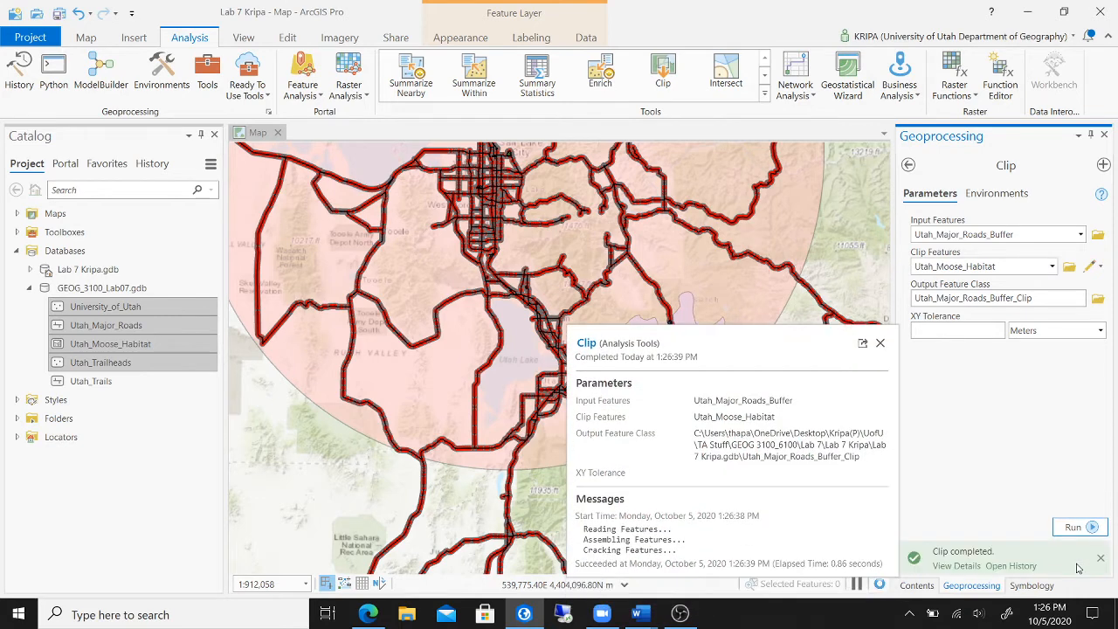
Hide the full Utah_Major_Roads_Buffer layer so only its clipped version is drawn, and save the project.
click(918, 586)
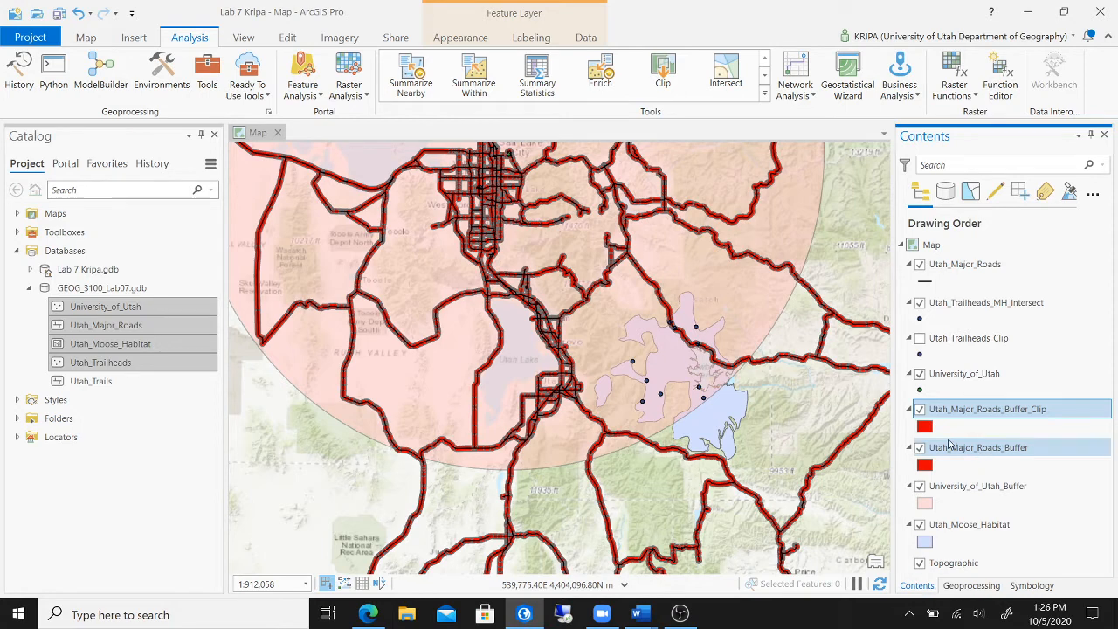
click(920, 448)
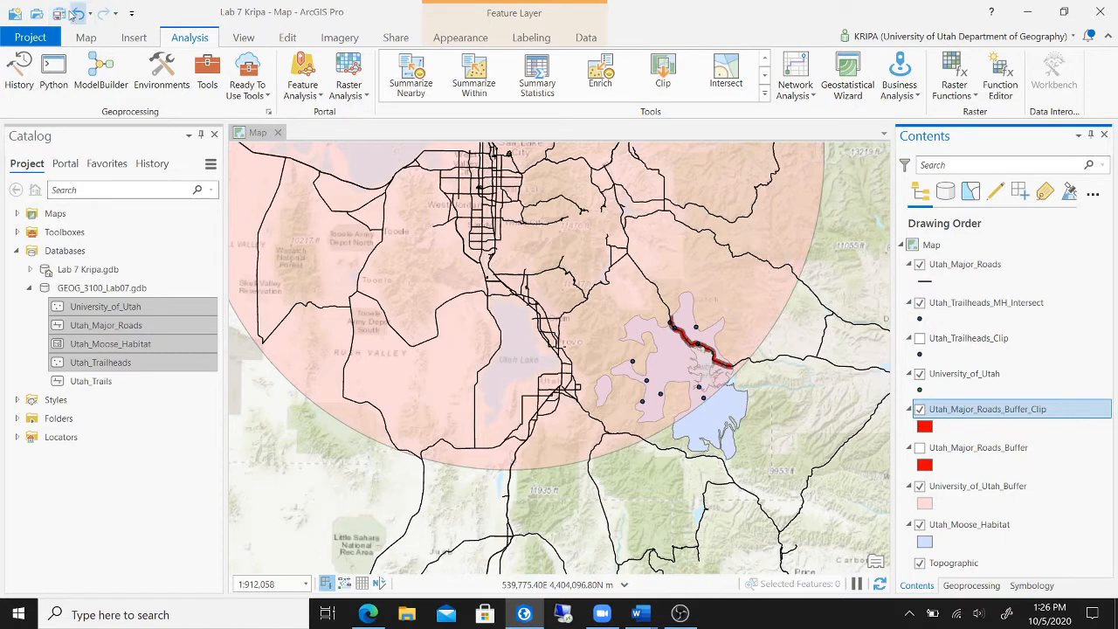
click(59, 13)
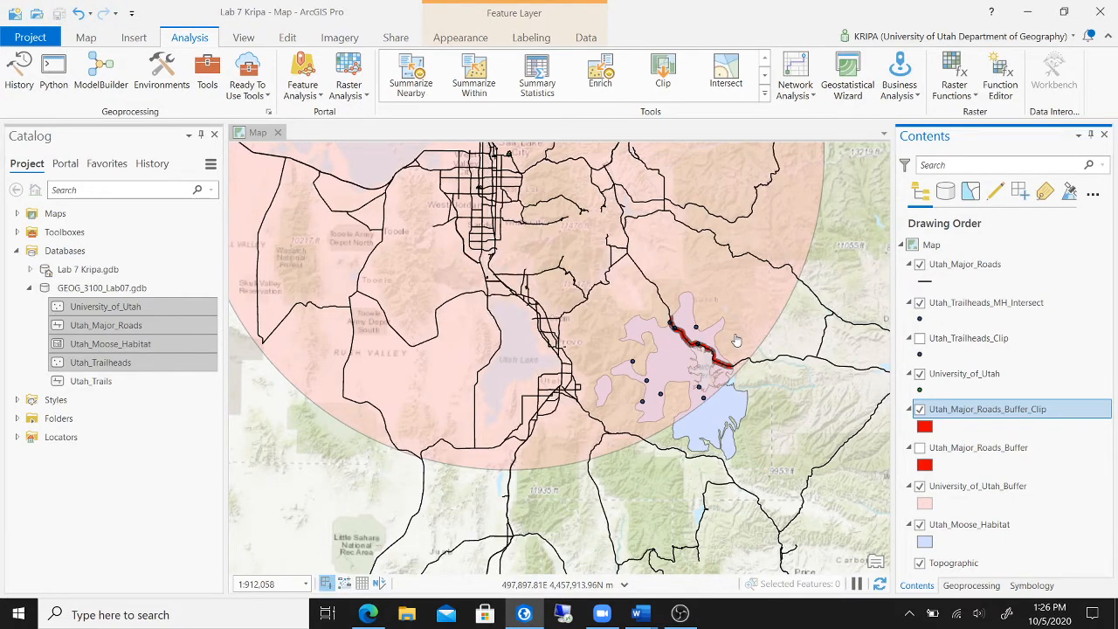
scroll(737, 341, up, 2)
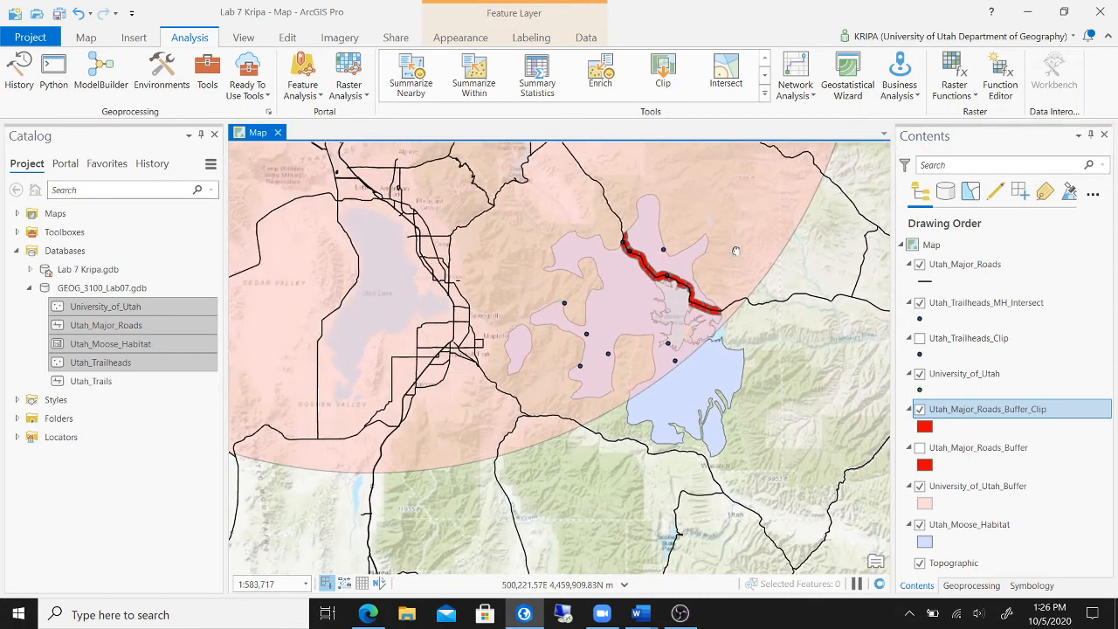
mouse_move(646, 619)
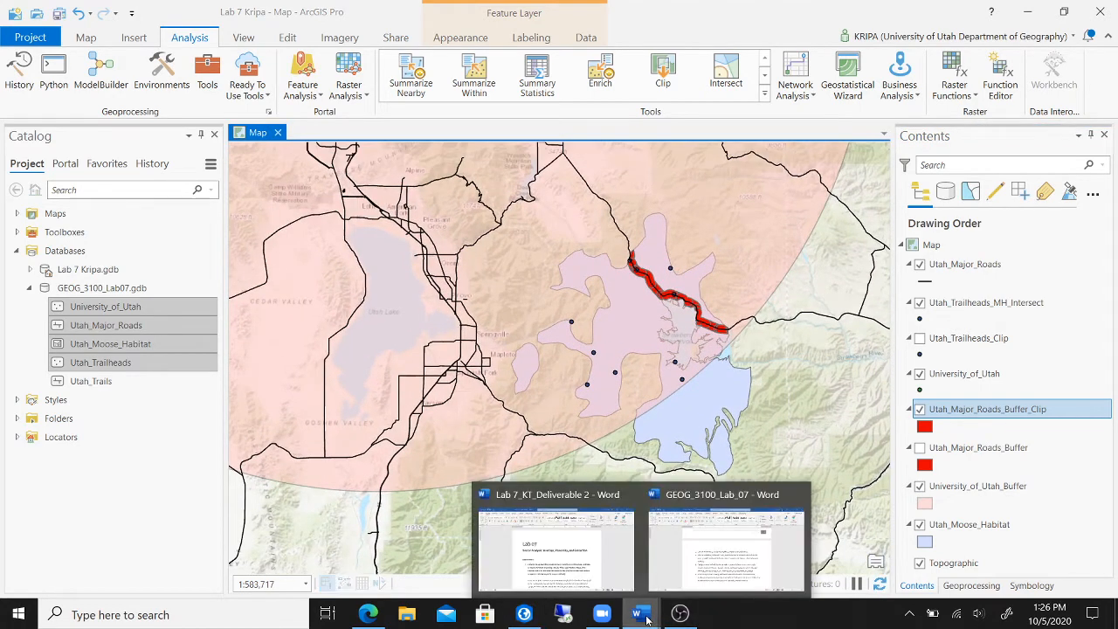
key(ctrl+s)
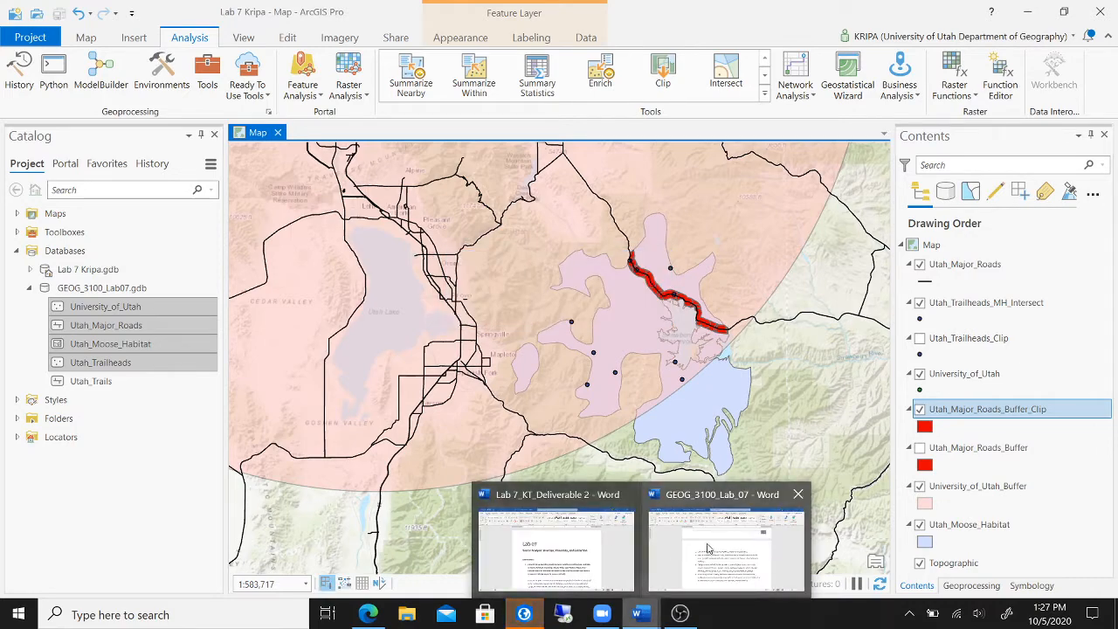
Read the layout map instructions in the GEOG_3100_Lab_07 Word document, and return to ArcGIS Pro to examine the moose habitat and trailheads extent.
click(709, 549)
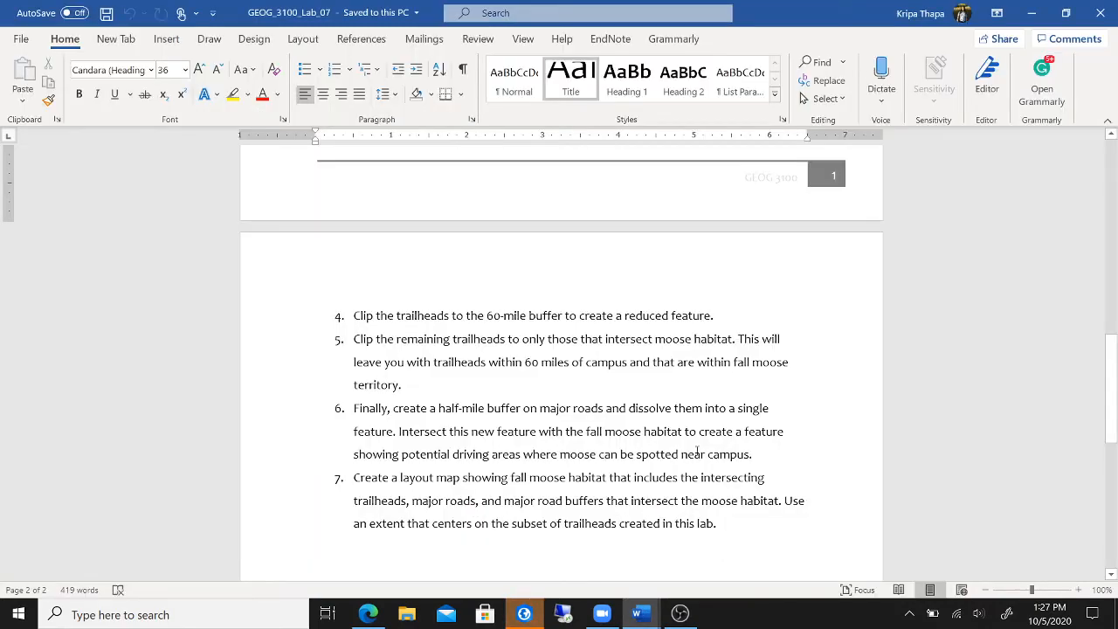
scroll(697, 451, down, 1)
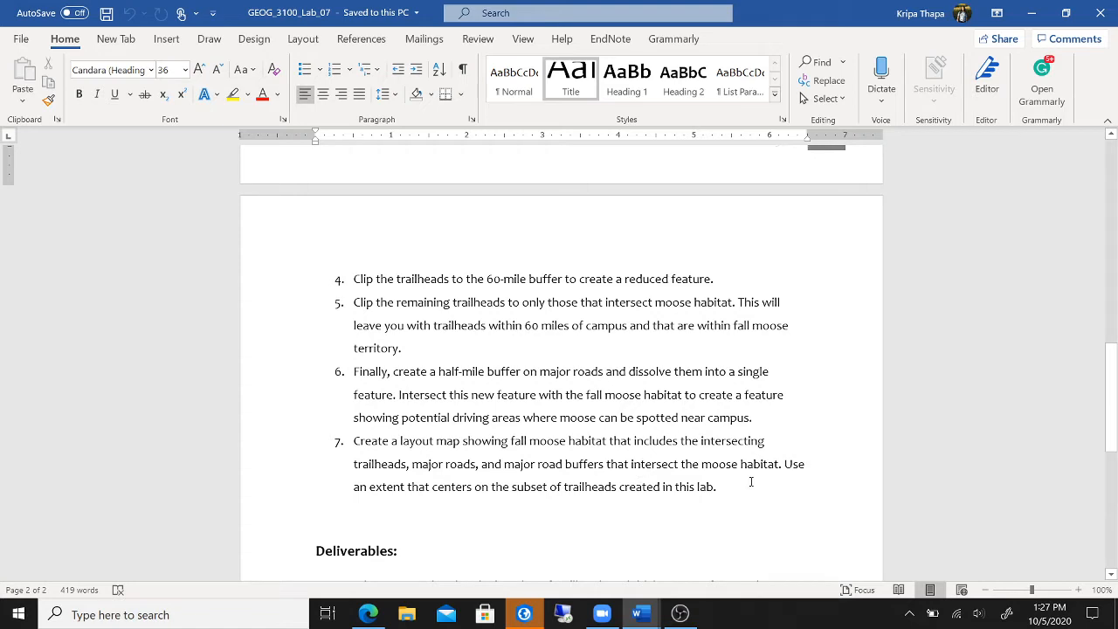
click(524, 615)
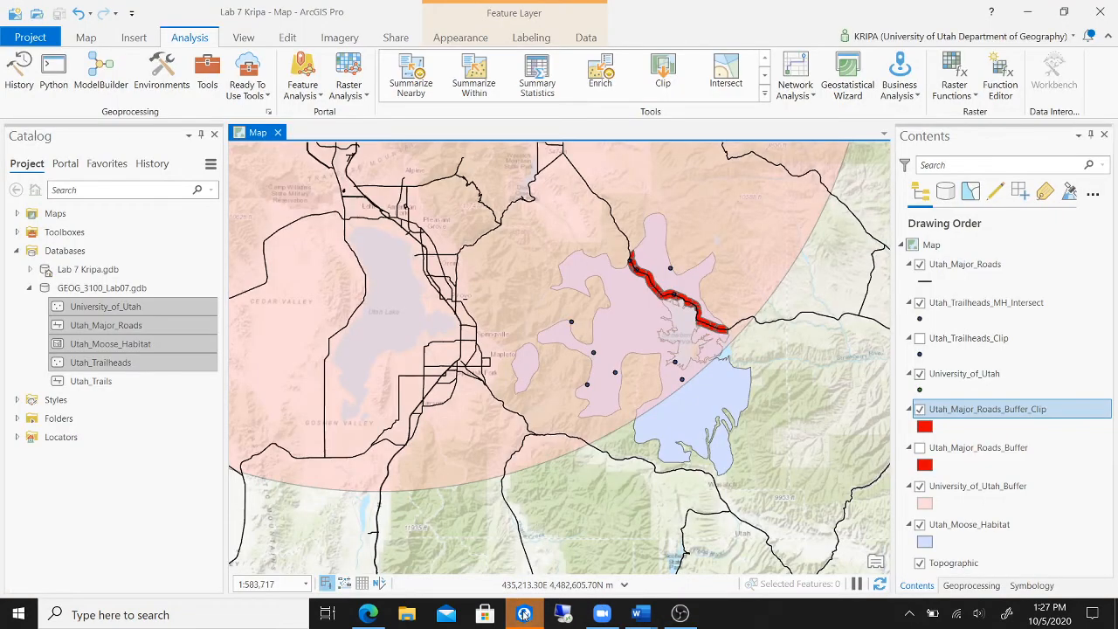
scroll(668, 310, down, 3)
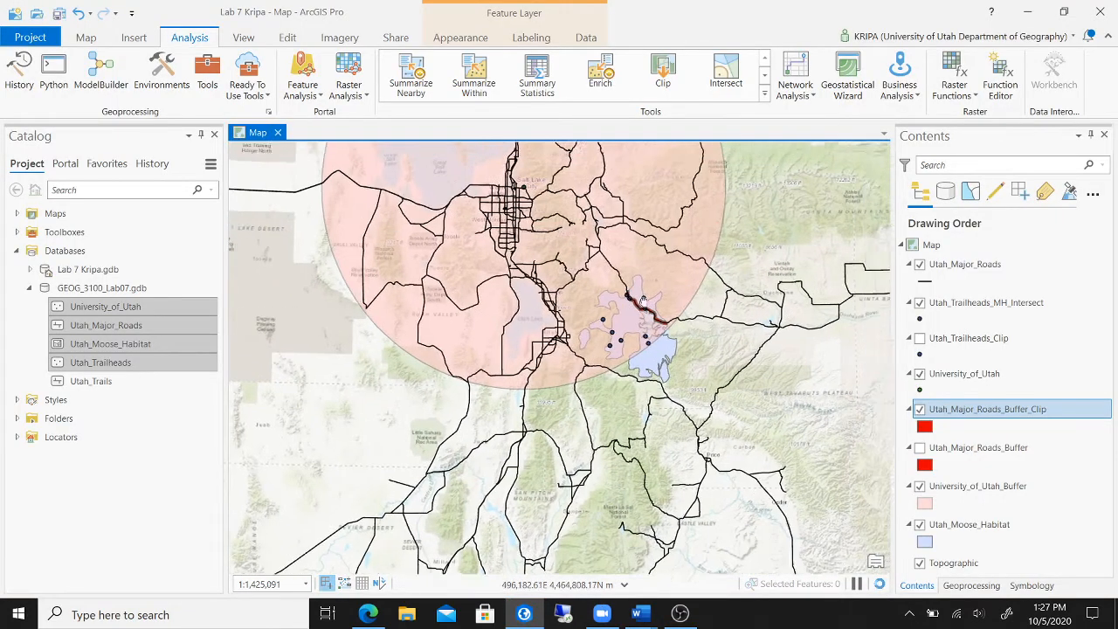
scroll(601, 325, up, 5)
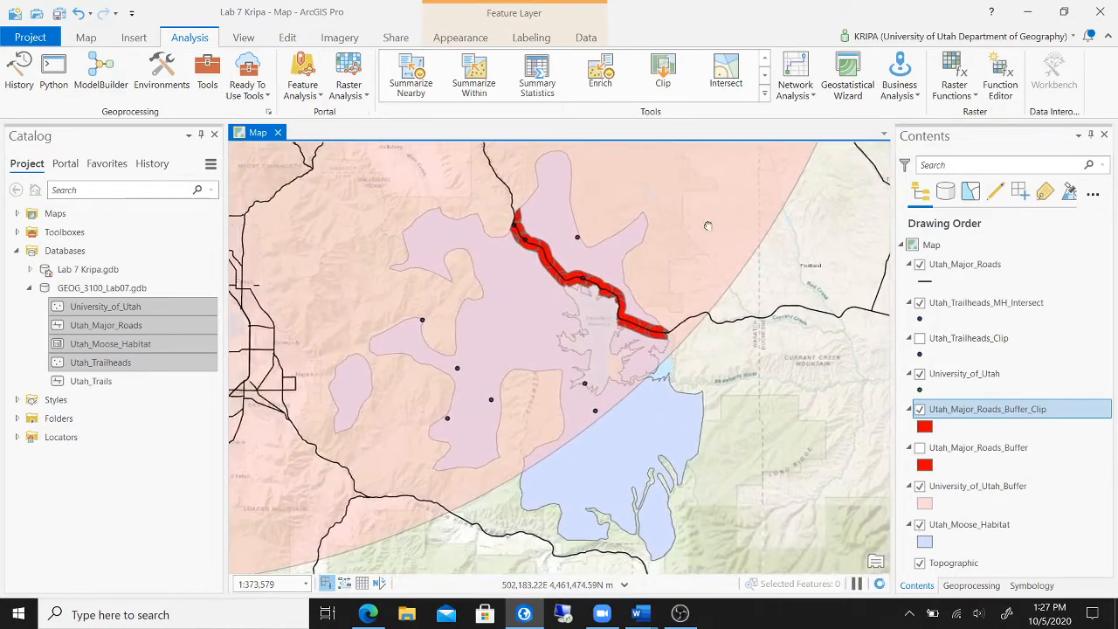
scroll(712, 249, down, 1)
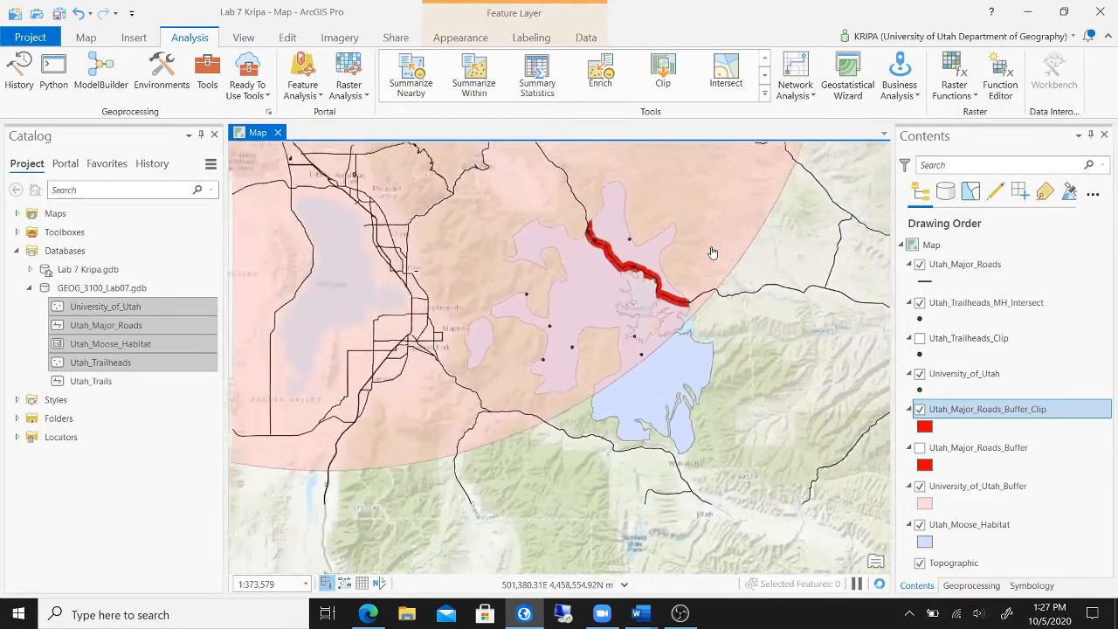
drag(715, 234, 716, 346)
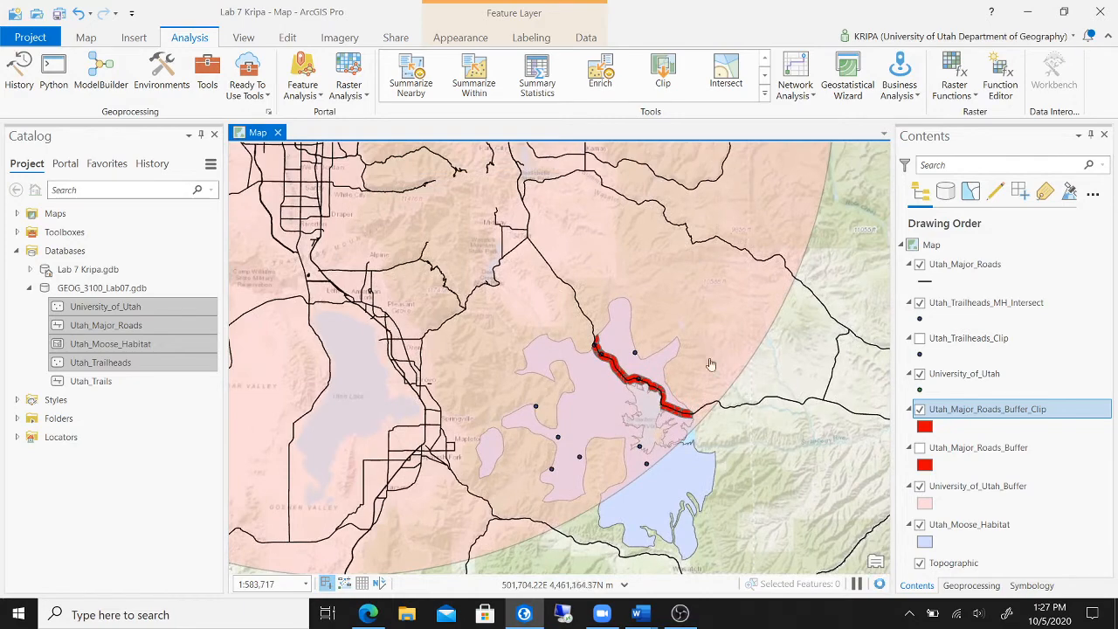
Review the deliverables in the GEOG_3100_Lab_07 Word document, and switch back to ArcGIS Pro to look over the wider map.
mouse_move(661, 615)
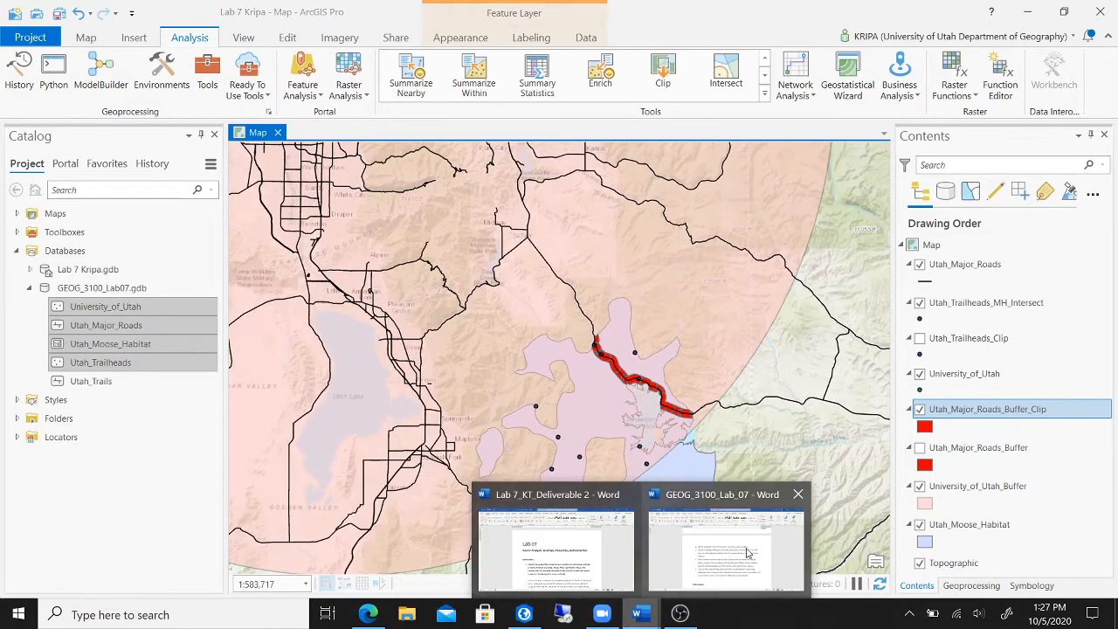
click(668, 503)
scroll(668, 504, down, 3)
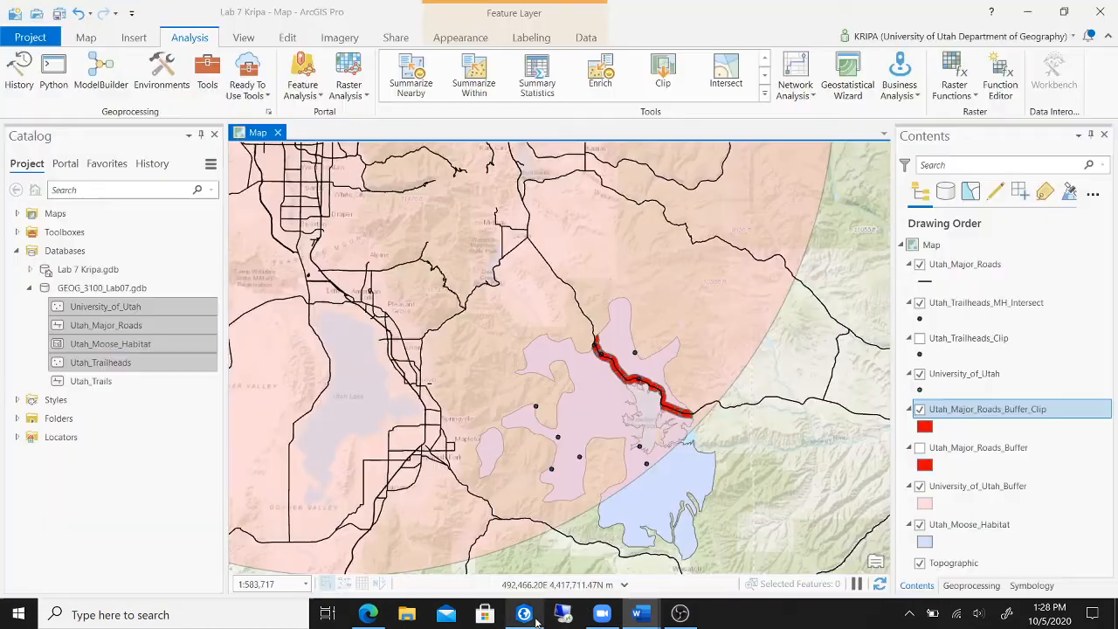
click(524, 614)
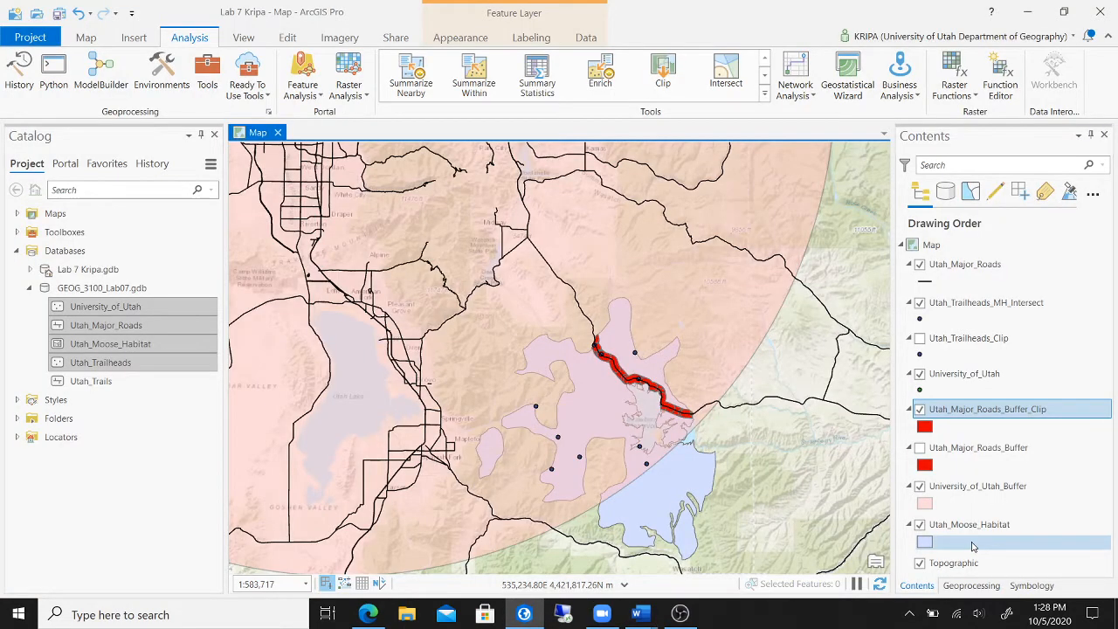
scroll(739, 272, down, 3)
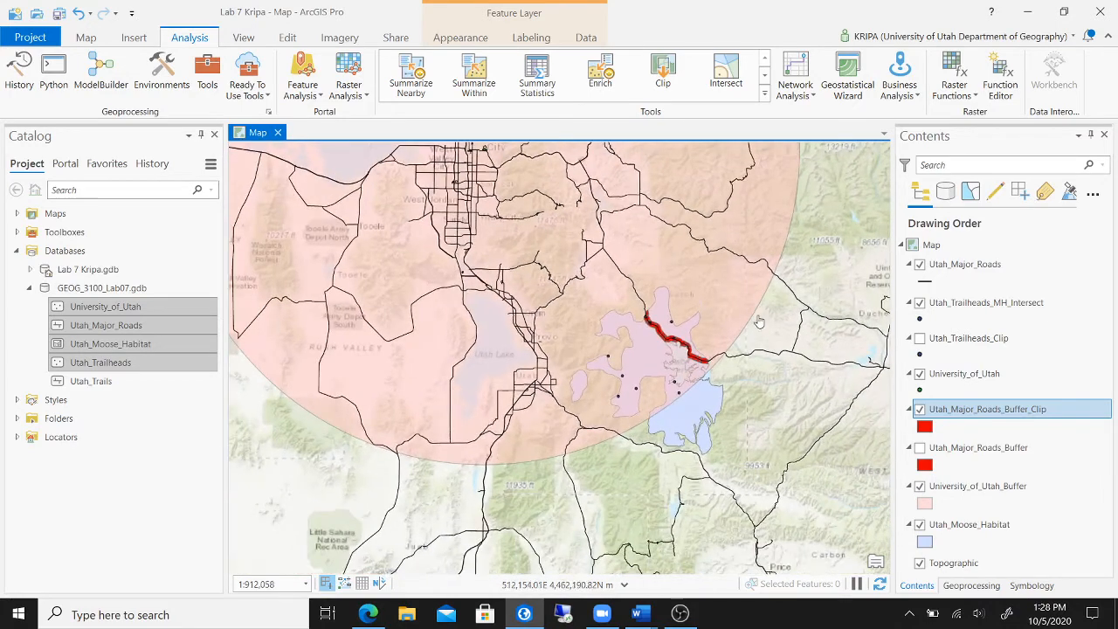
drag(684, 311, 683, 317)
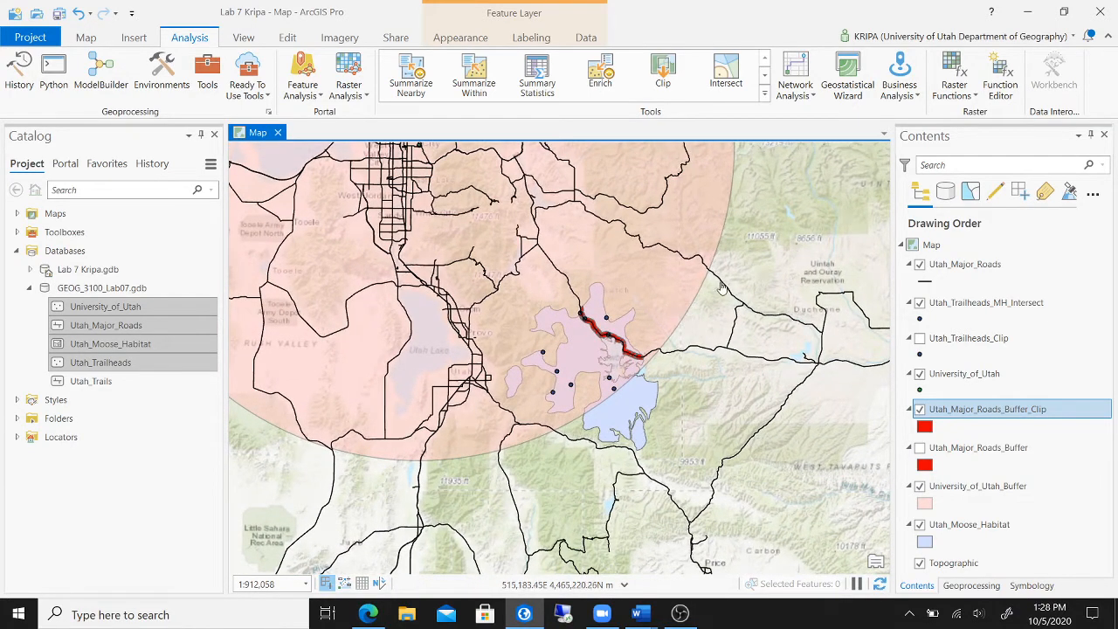
scroll(686, 267, down, 2)
scroll(687, 267, down, 5)
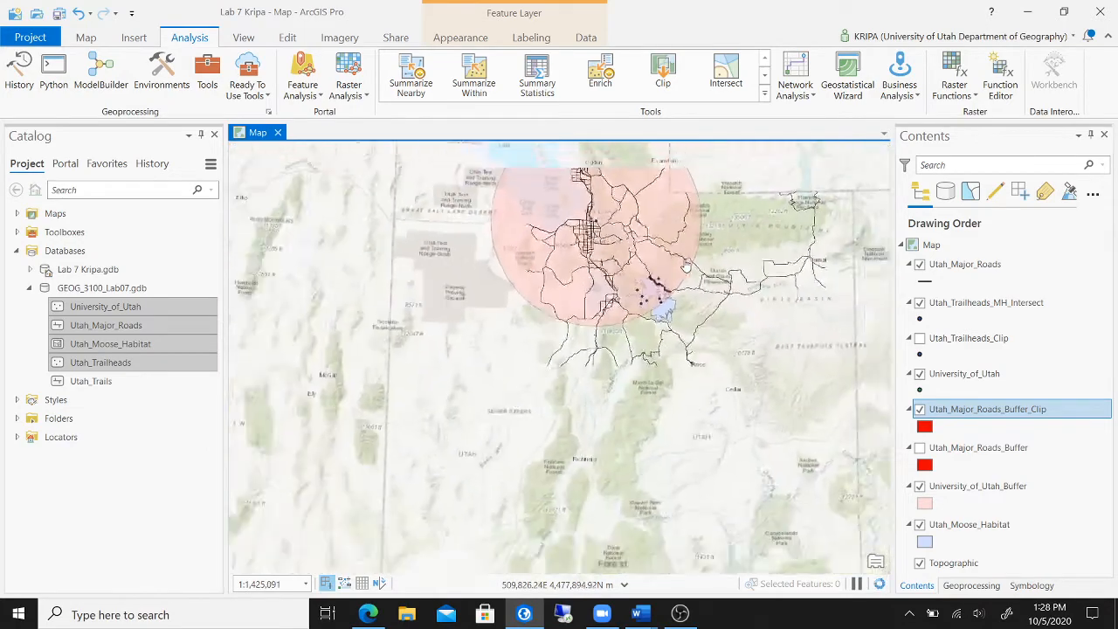
Remove the Utah_Trailheads_Clip and Utah_Major_Roads_Buffer layers from the map.
scroll(650, 358, up, 5)
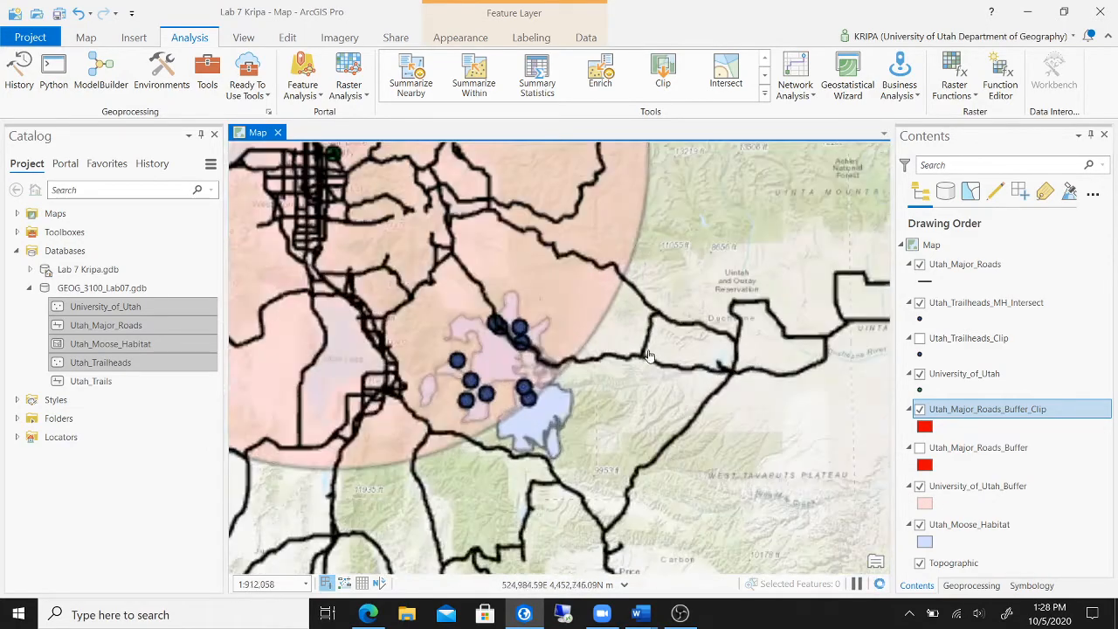
drag(750, 283, 696, 278)
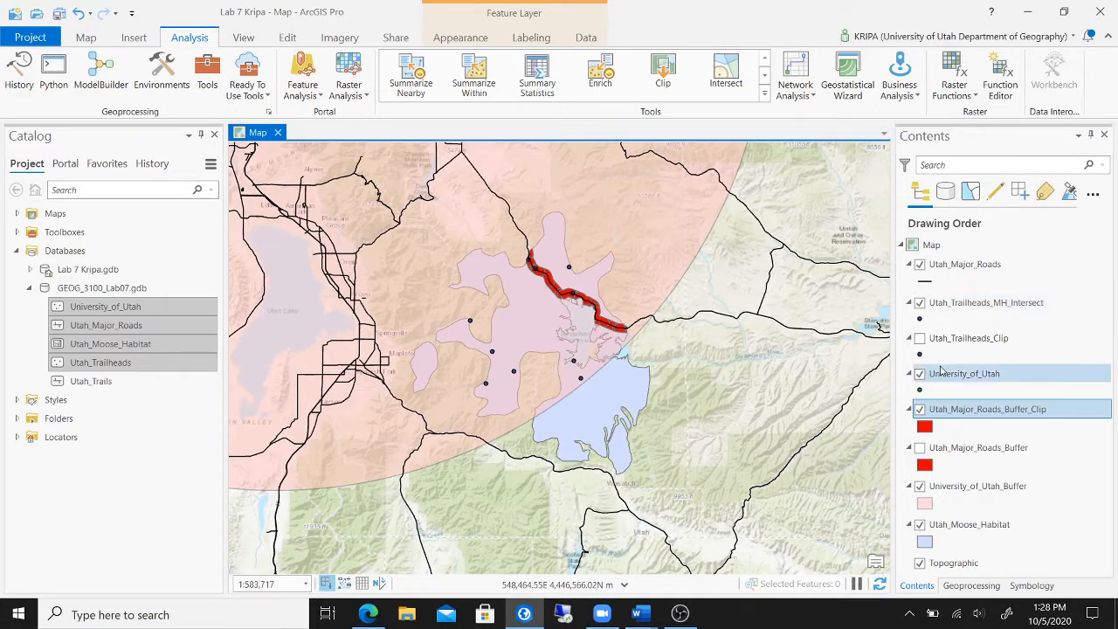
right_click(1016, 340)
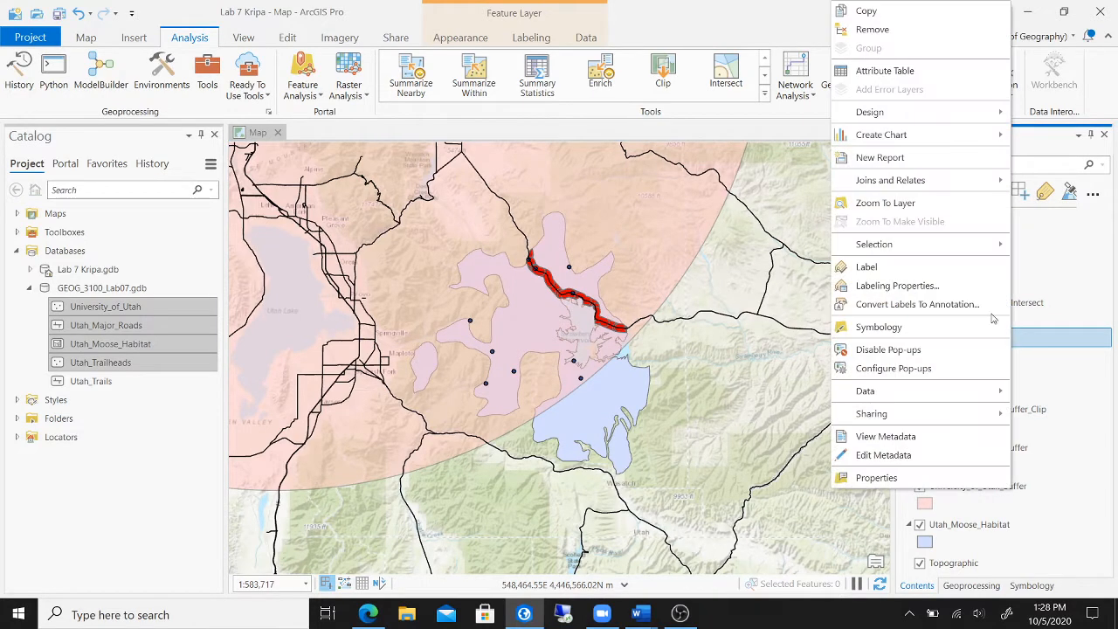
click(874, 29)
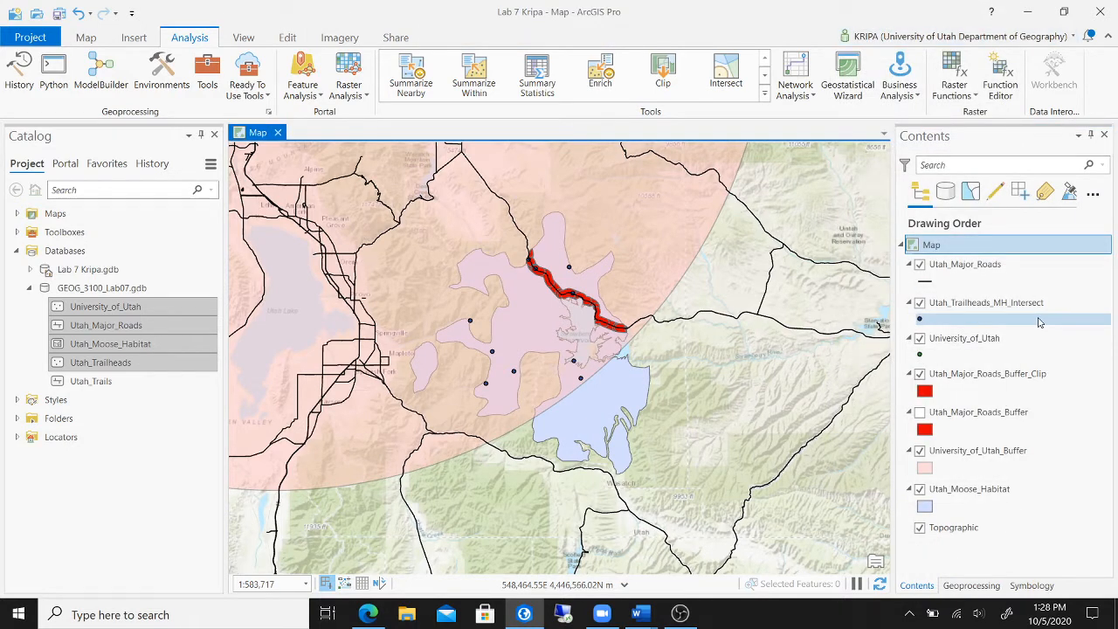
click(1028, 411)
right_click(1027, 412)
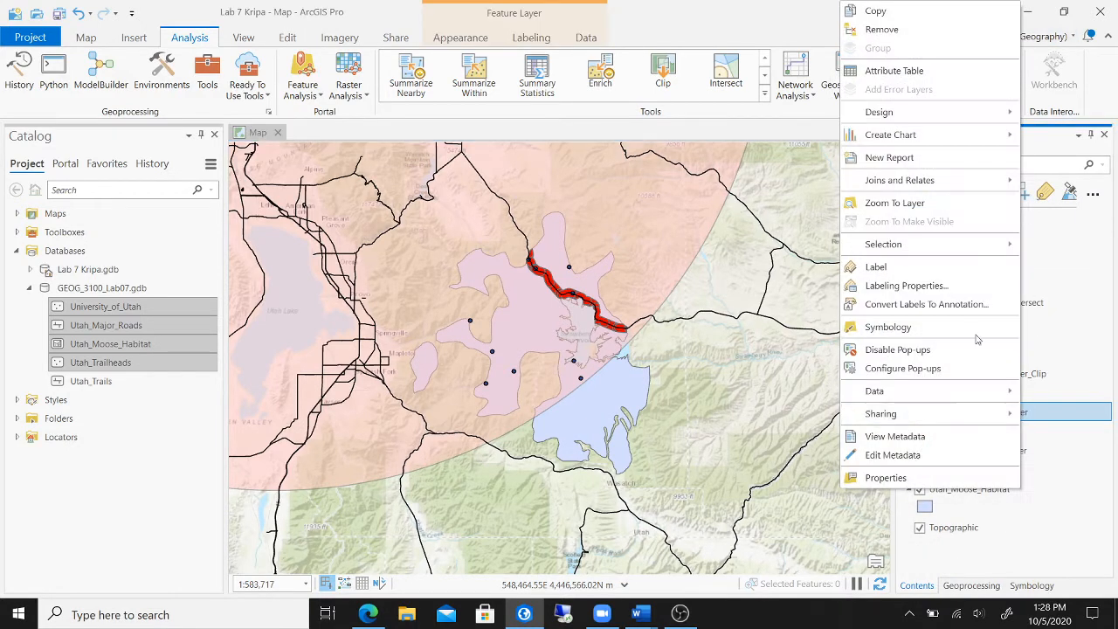
click(896, 29)
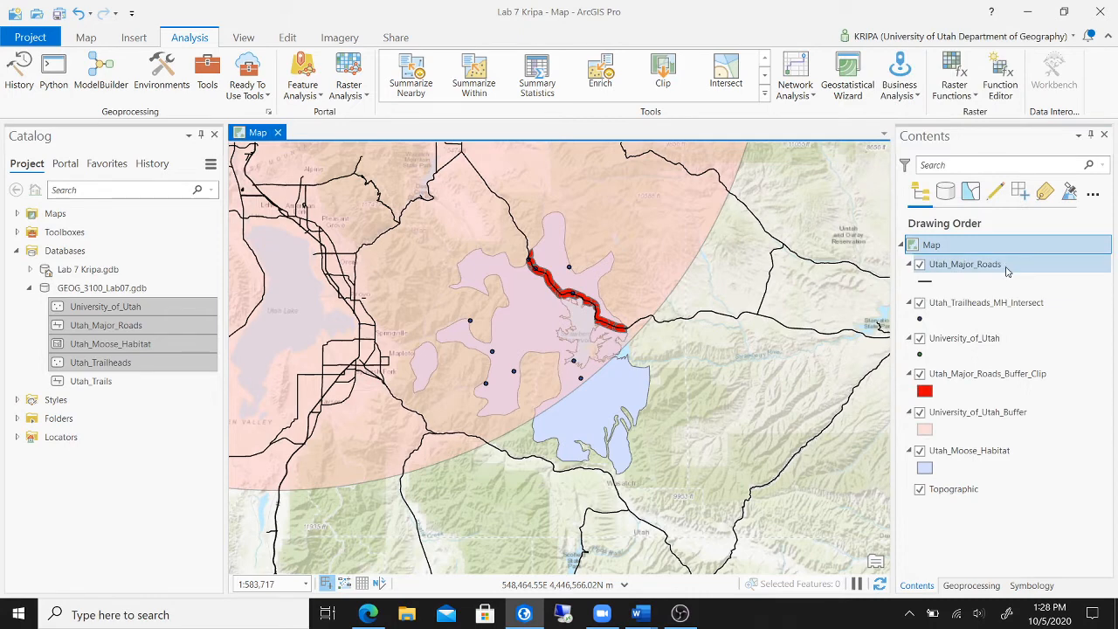
Change the fill color of the Utah_Moose_Habitat polygon symbol to green and apply it.
click(924, 468)
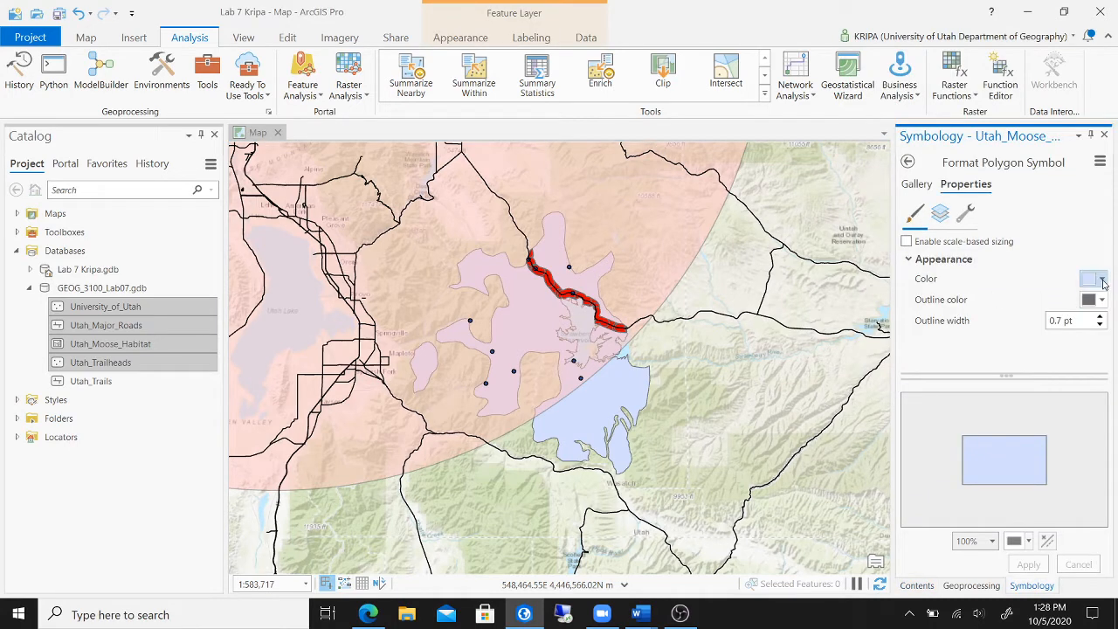
click(1097, 279)
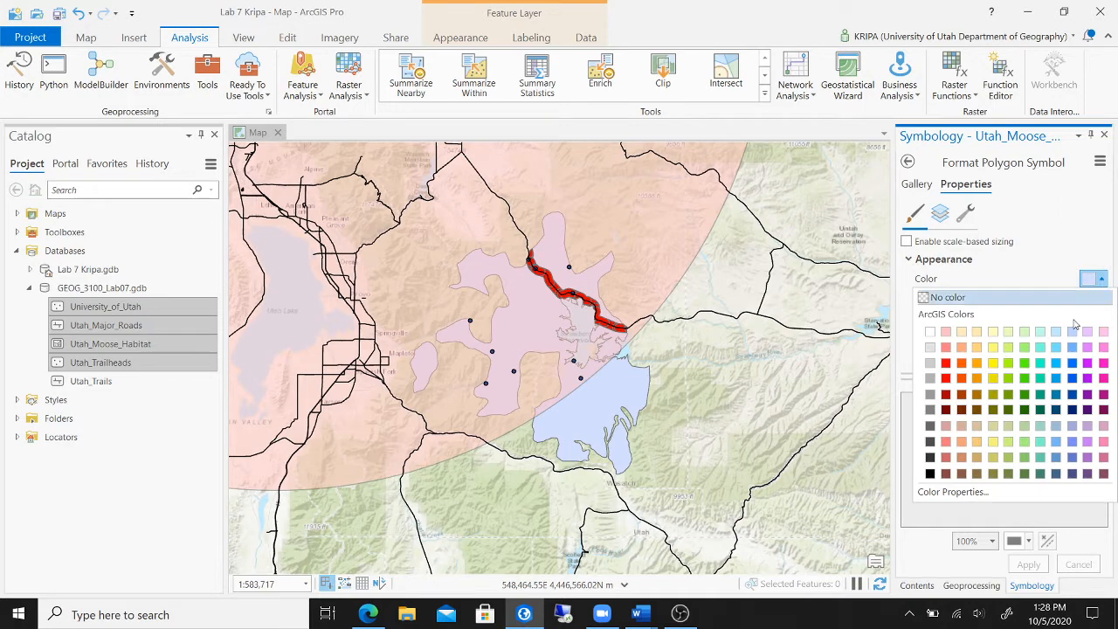
click(1024, 394)
click(1028, 565)
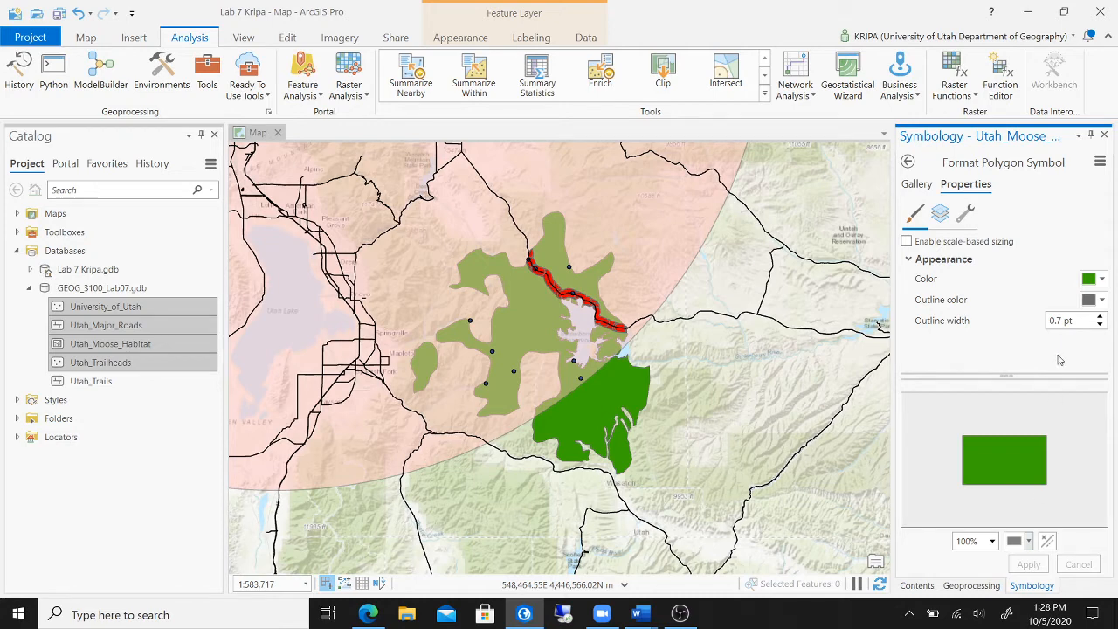
Change the outline color of the Utah_Moose_Habitat symbol to black and apply it.
click(1092, 302)
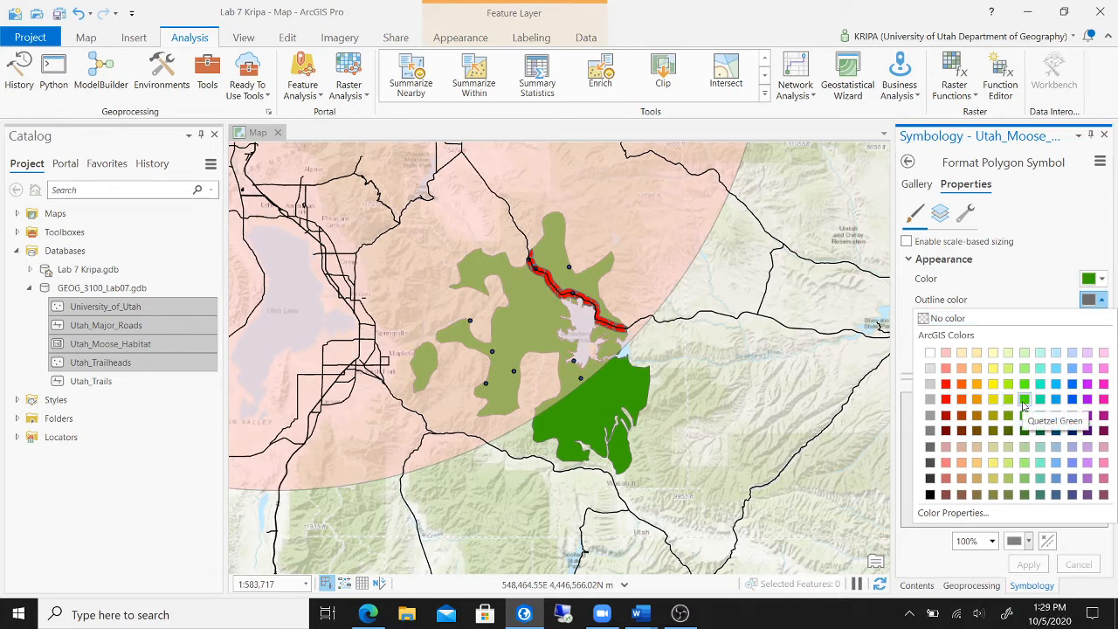
click(1025, 400)
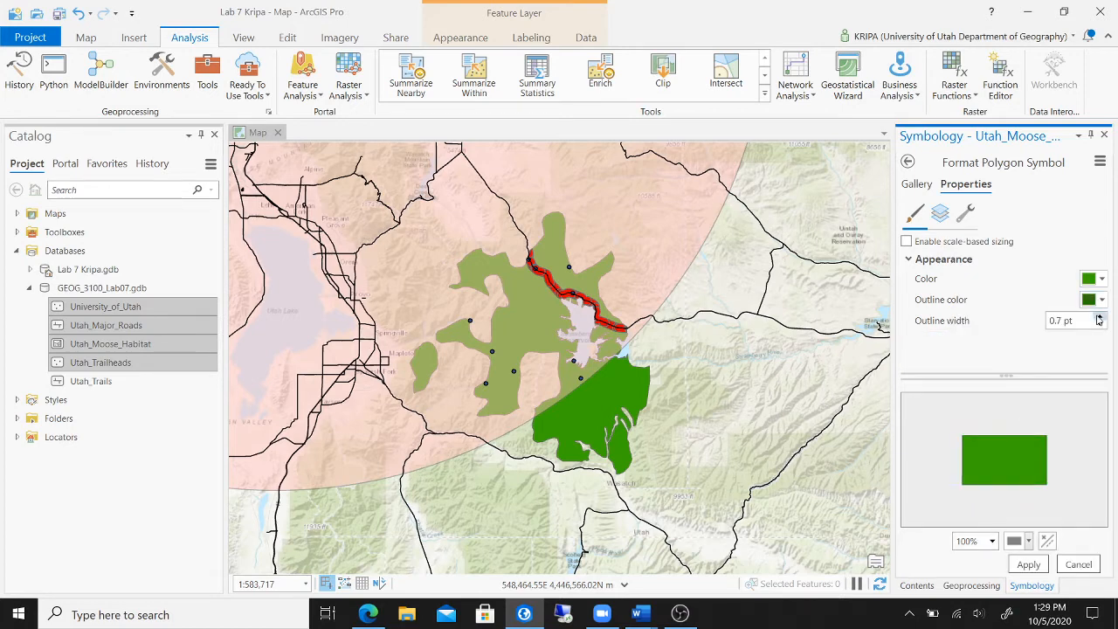
click(1096, 300)
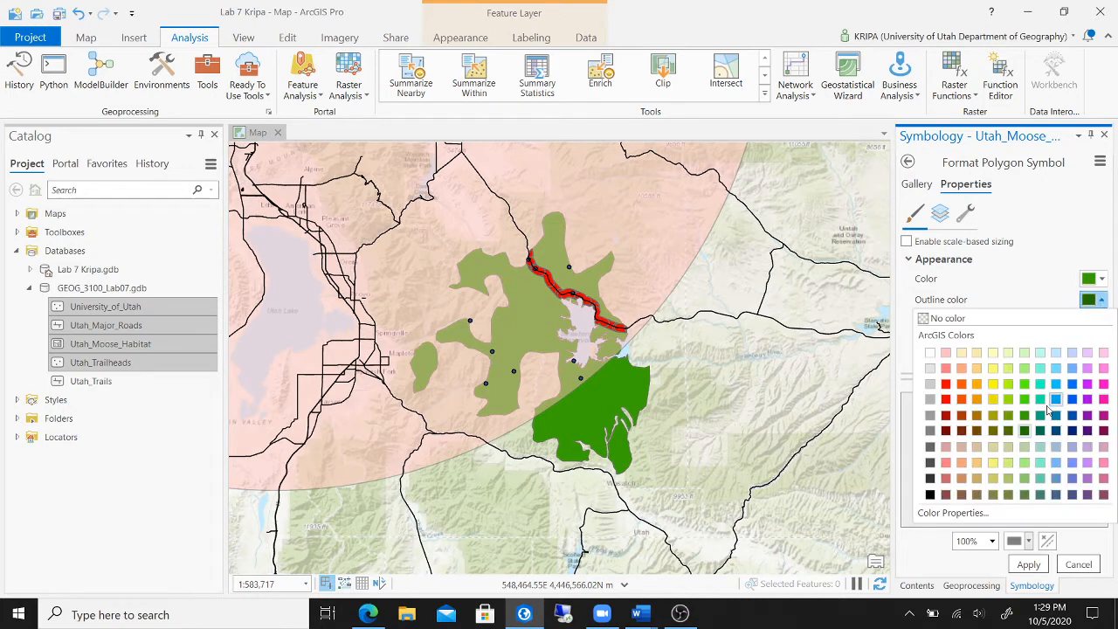
click(931, 495)
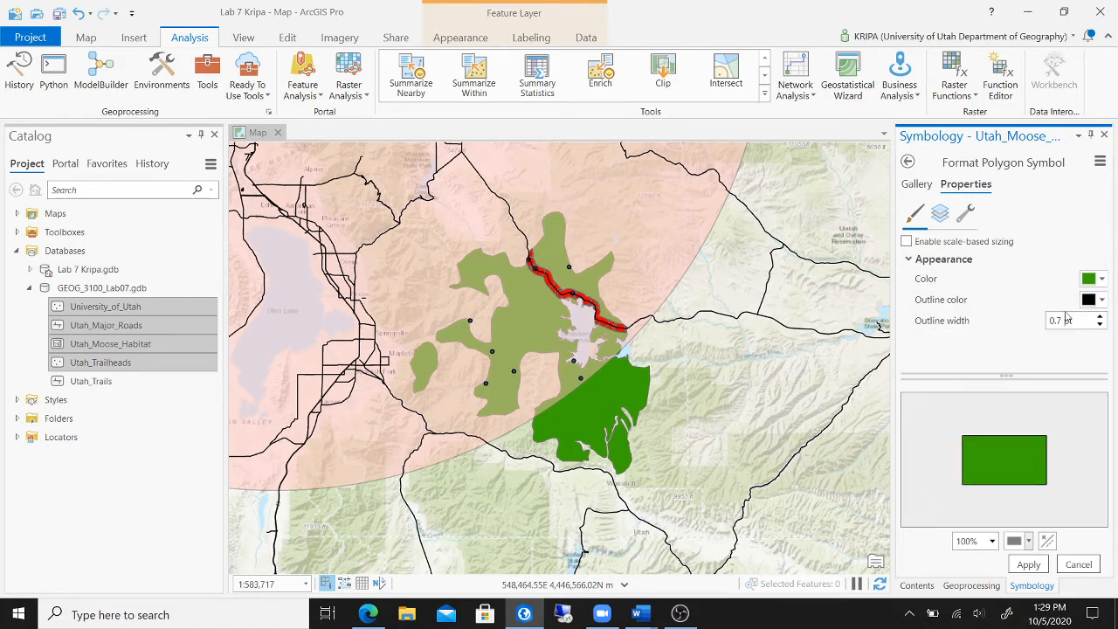
click(1027, 565)
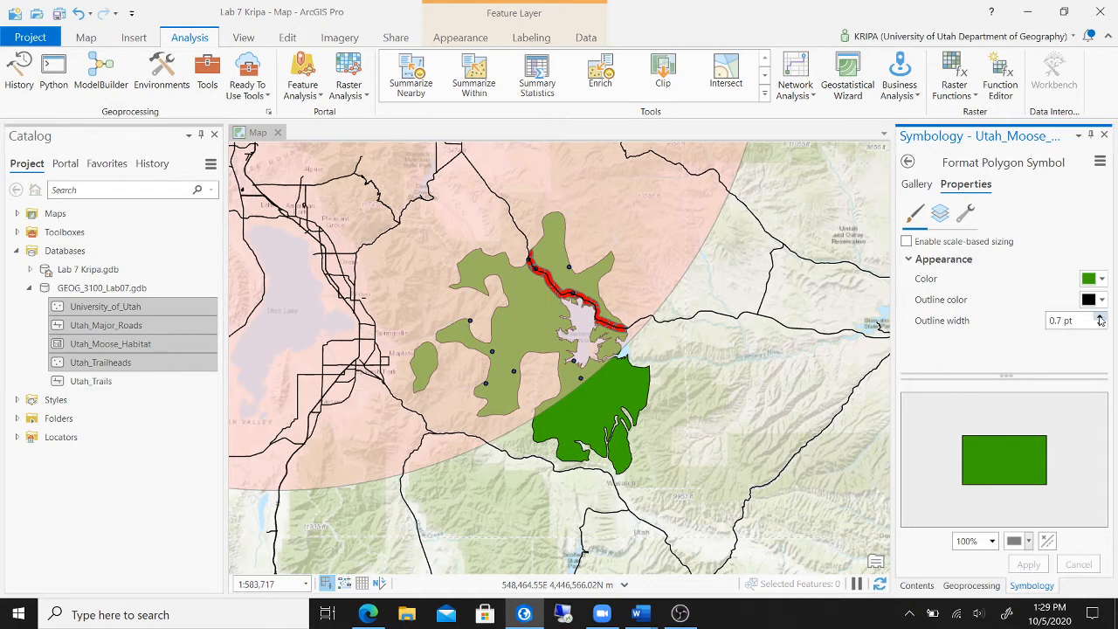
Set the Utah_Moose_Habitat outline width to 1 pt, save the project, and return to the layer list.
click(1100, 317)
click(1027, 565)
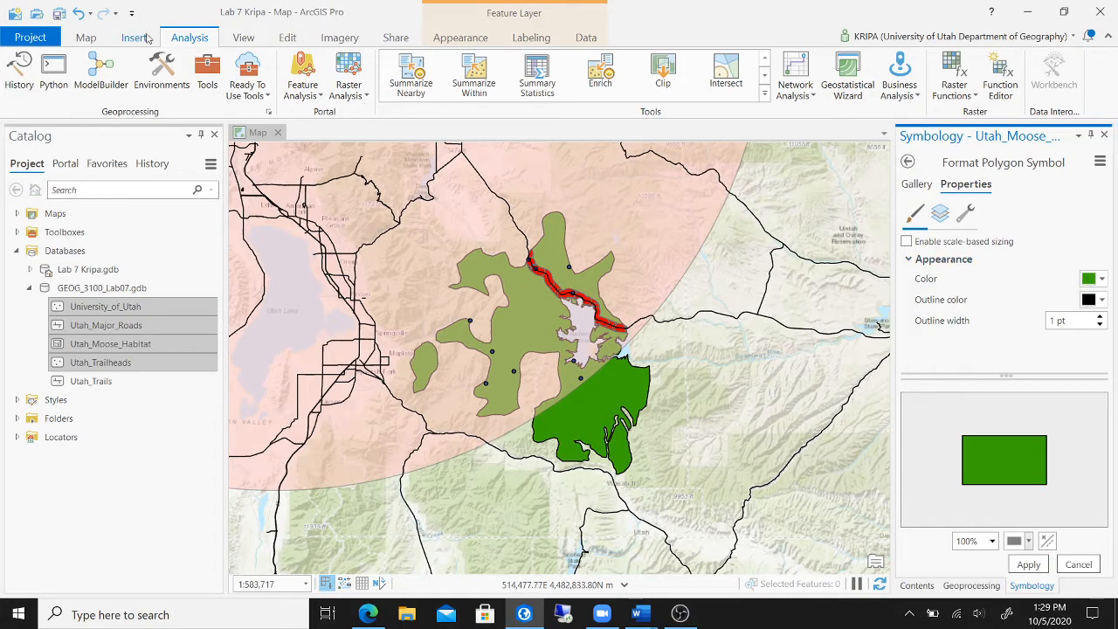
click(57, 15)
click(916, 586)
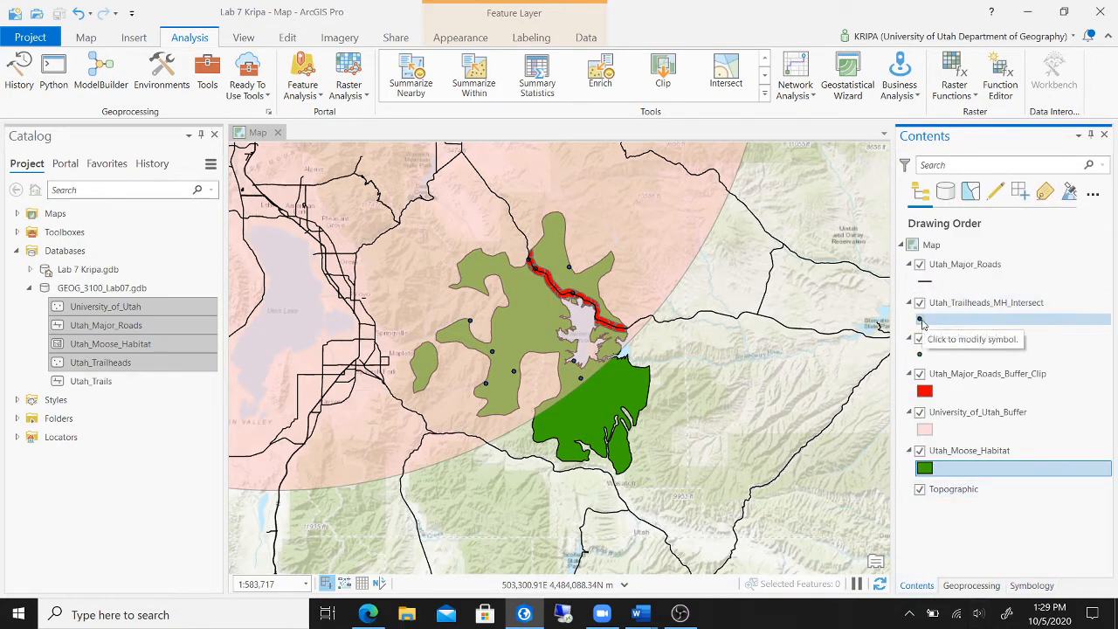
Open the symbol gallery for Utah_Trailheads_MH_Intersect with all styles included, accepting the uncommitted moose habitat formatting.
click(922, 323)
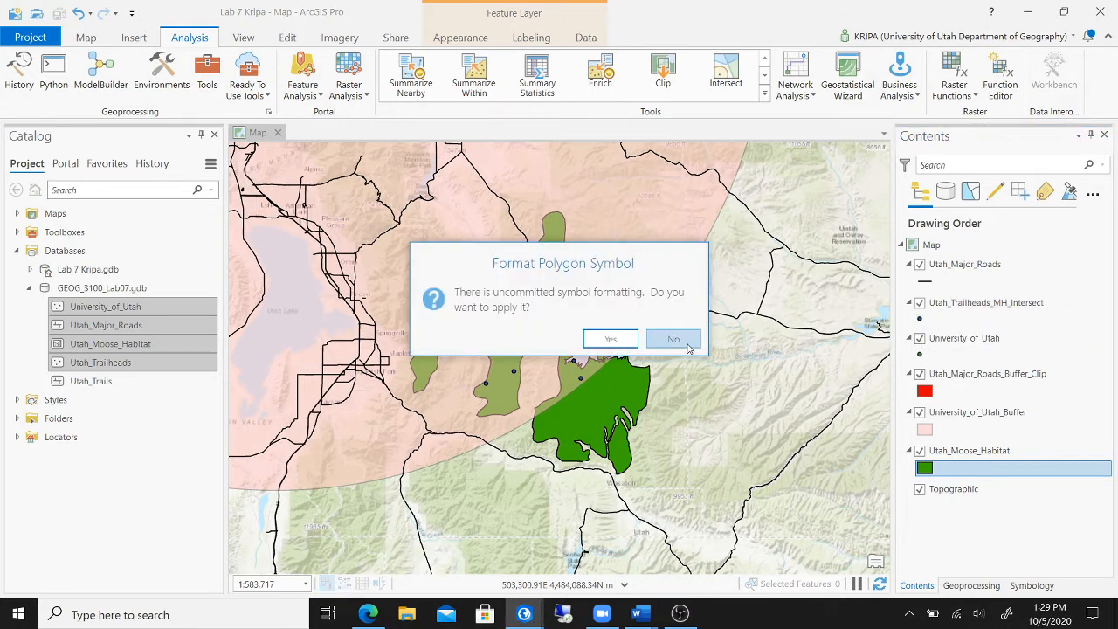
click(622, 343)
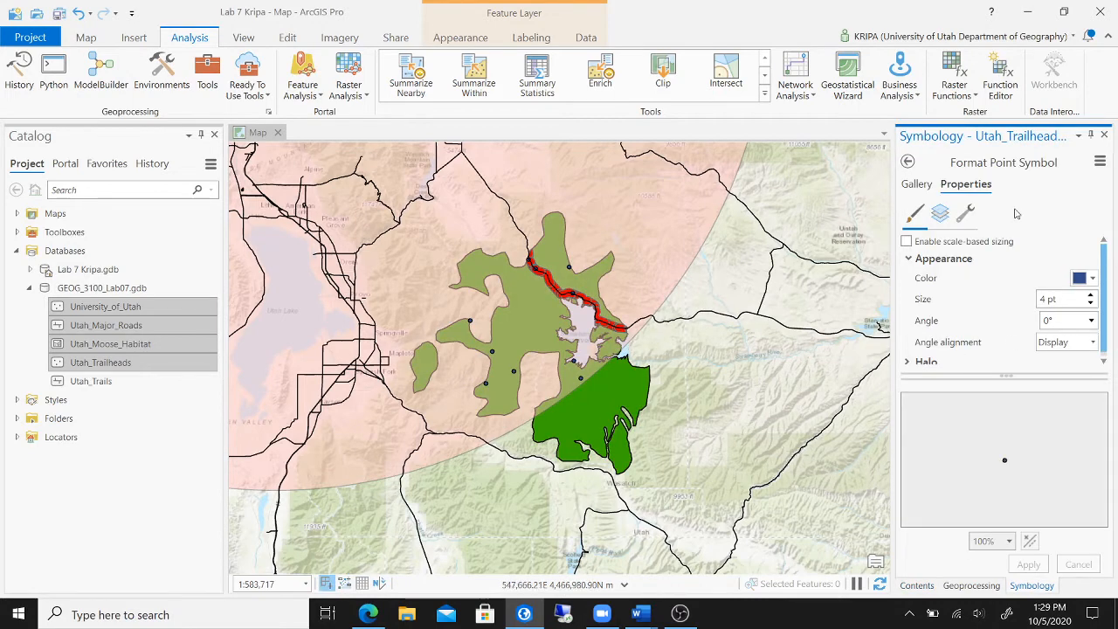
click(918, 186)
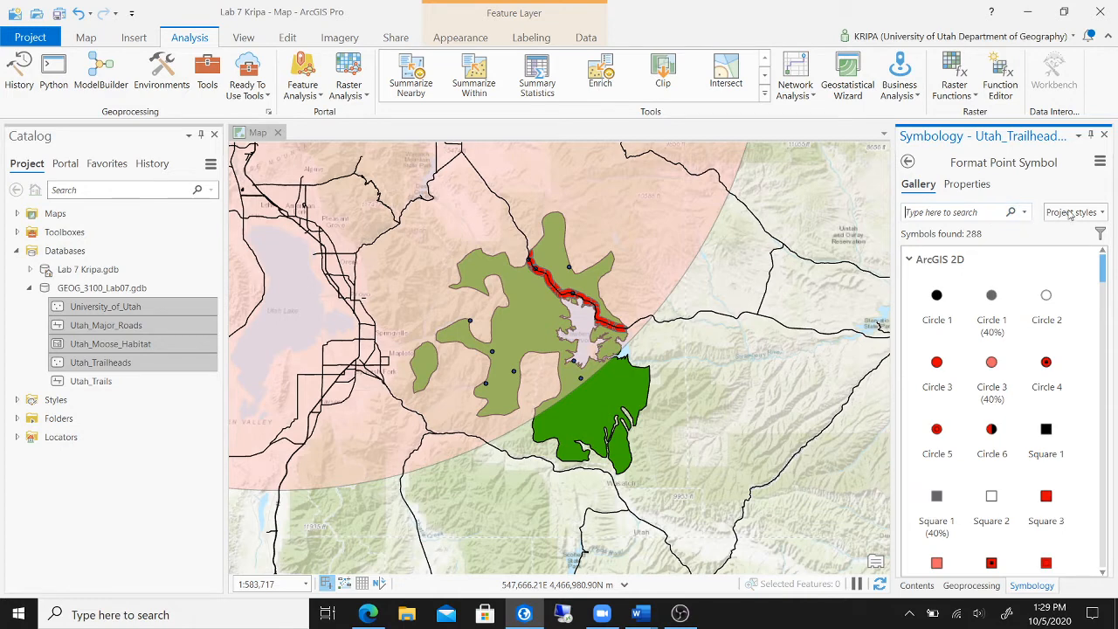
click(1102, 213)
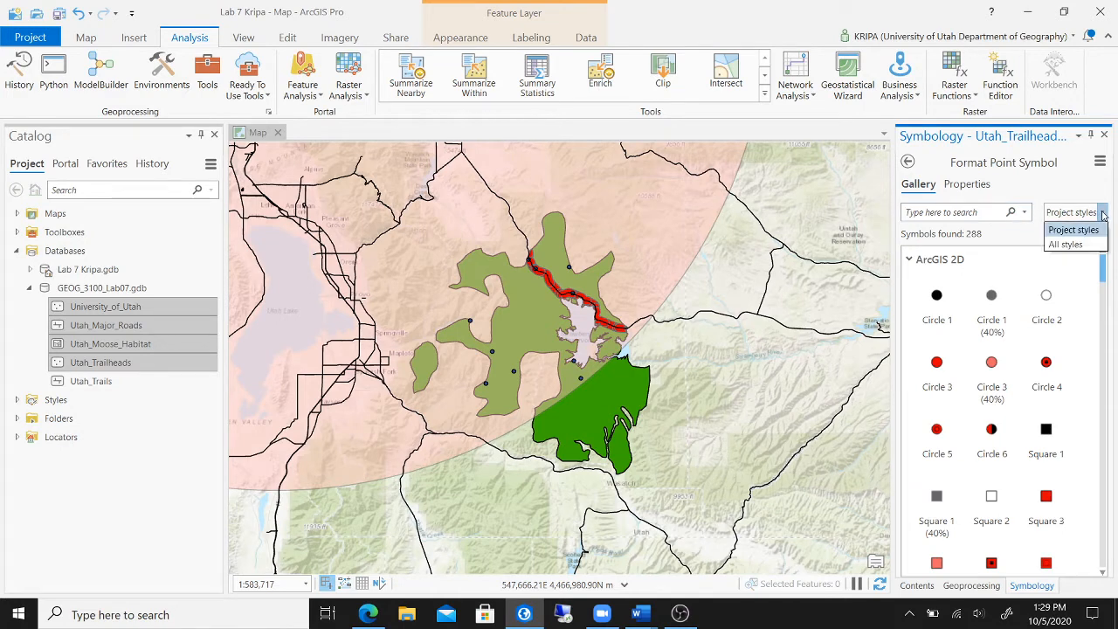
click(1070, 244)
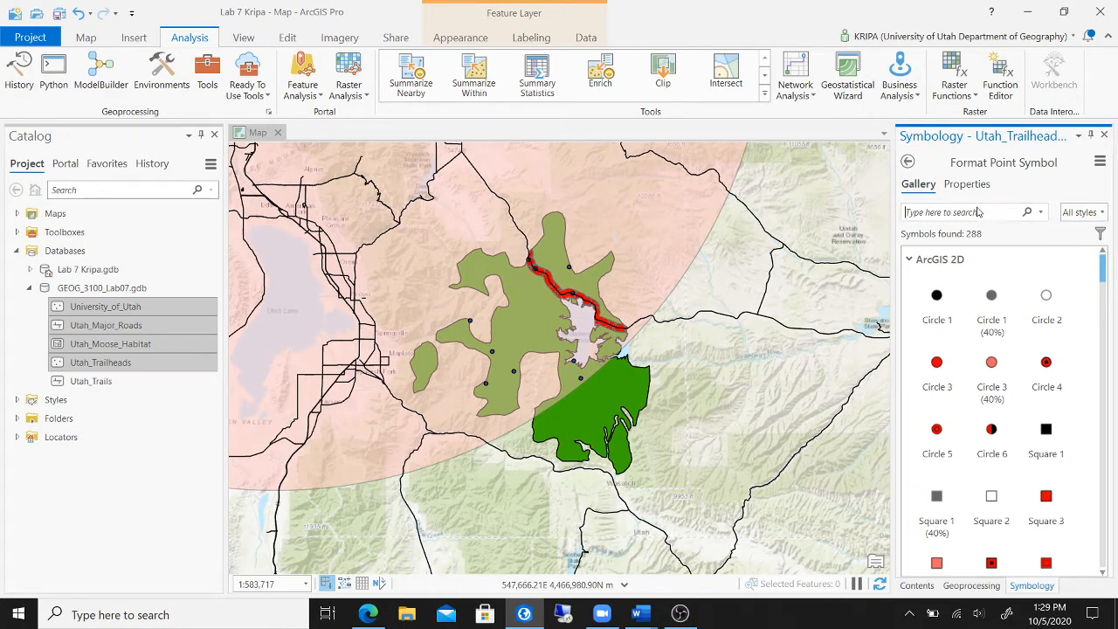
Search the symbol gallery for "trails" and "trailheads", and clear the search.
click(978, 213)
text(trails)
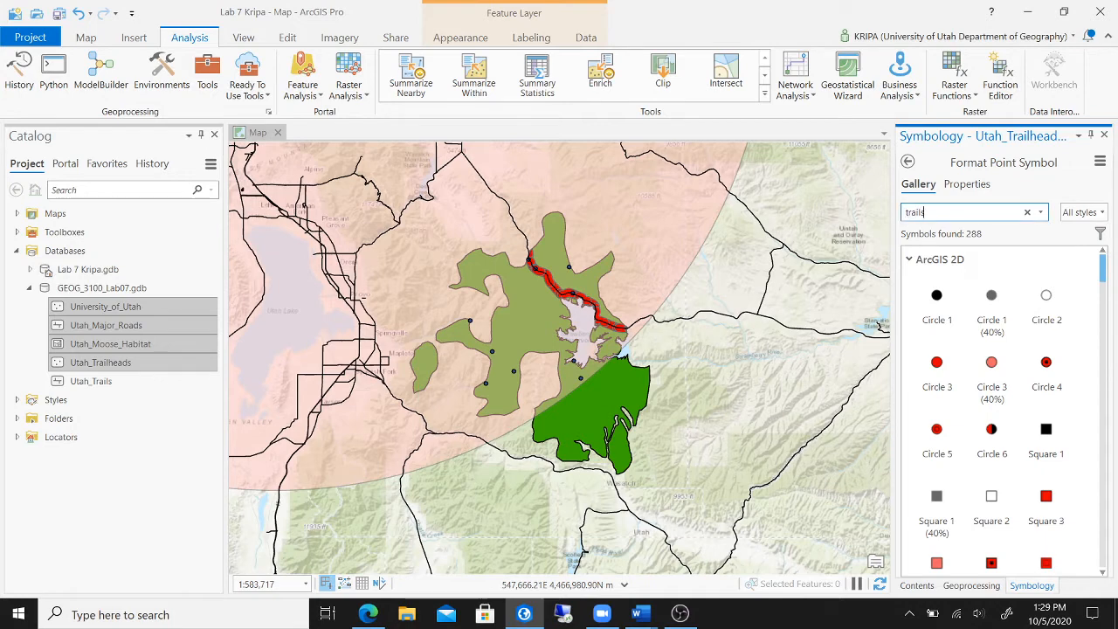
key(Return)
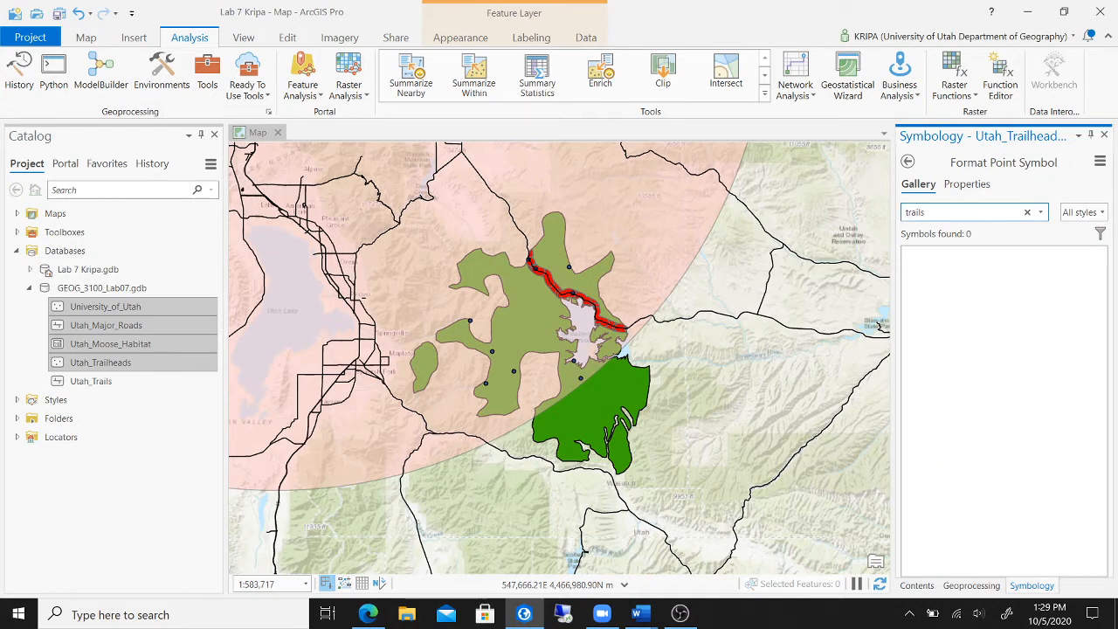
key(BackSpace)
text(heads)
key(Return)
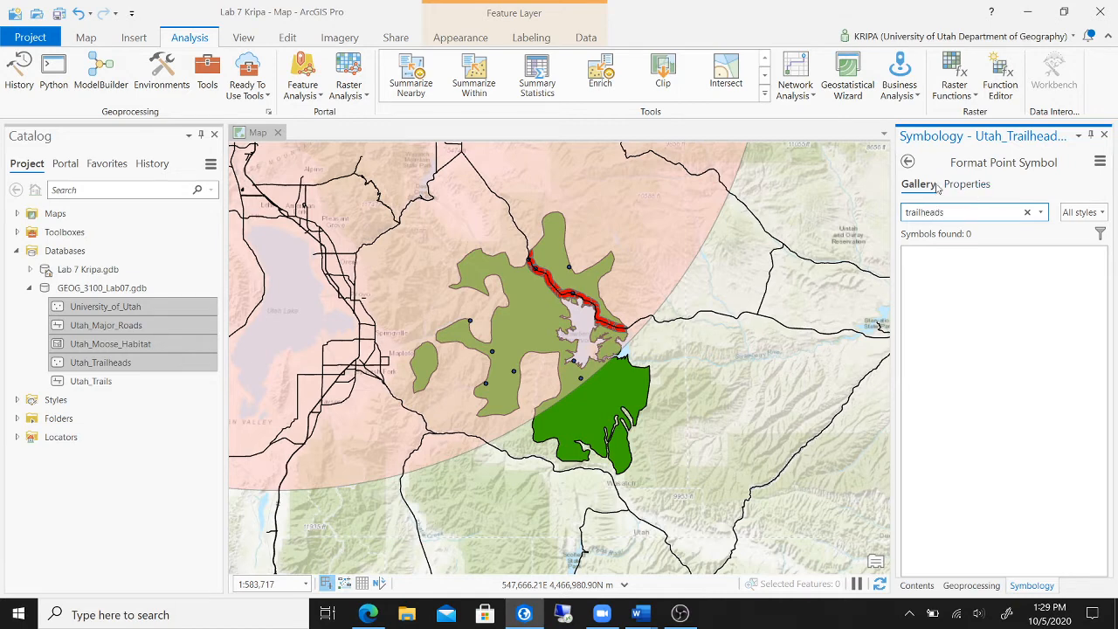
click(1027, 213)
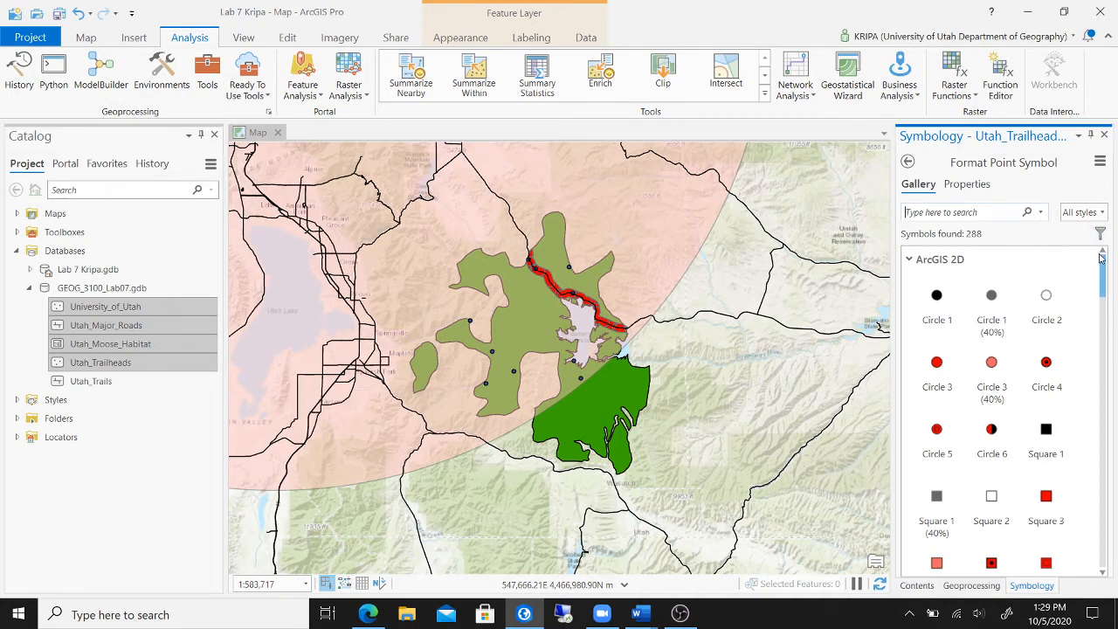
Apply the Trail symbol from ArcGIS 2D to the Utah_Trailheads_MH_Intersect points and save the project.
drag(1103, 271, 1103, 393)
scroll(1048, 349, down, 2)
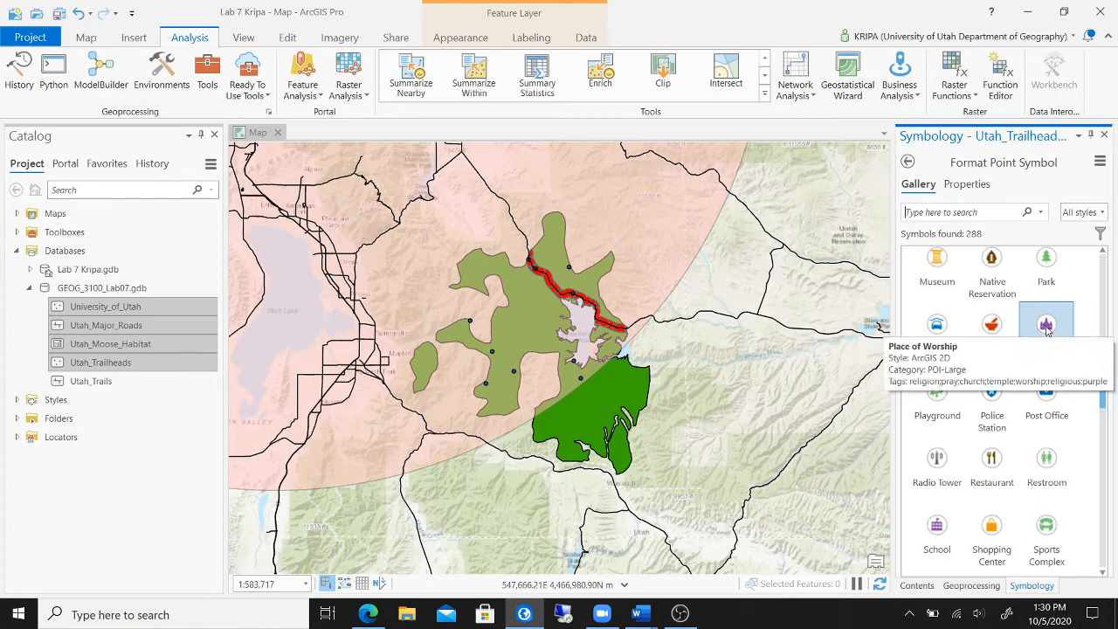
scroll(1057, 385, down, 2)
scroll(1051, 420, down, 2)
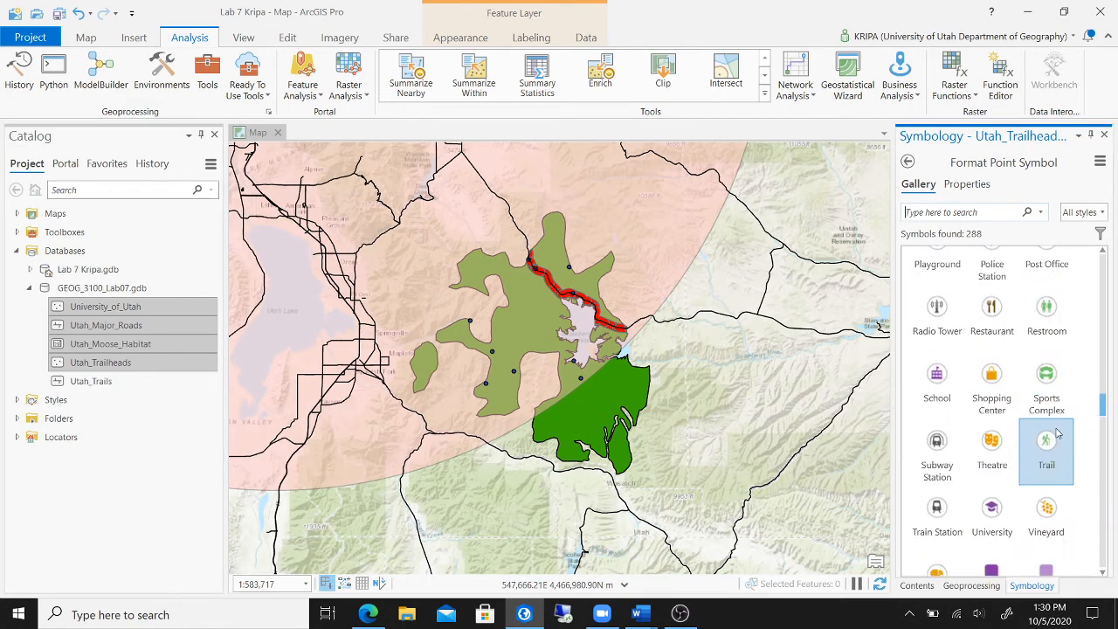
click(1040, 445)
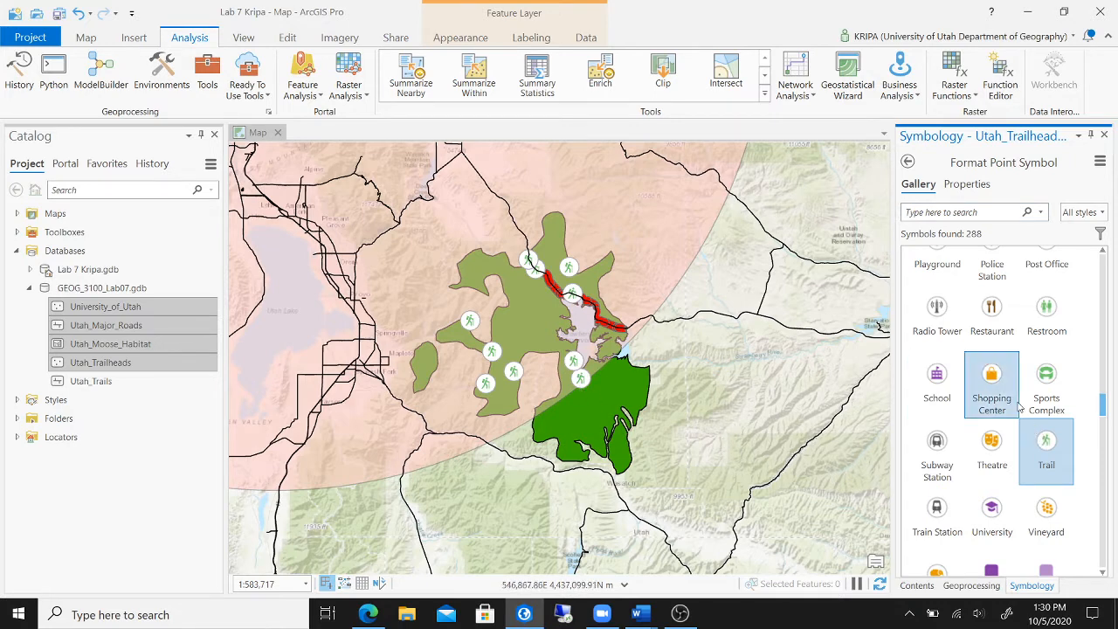
click(59, 14)
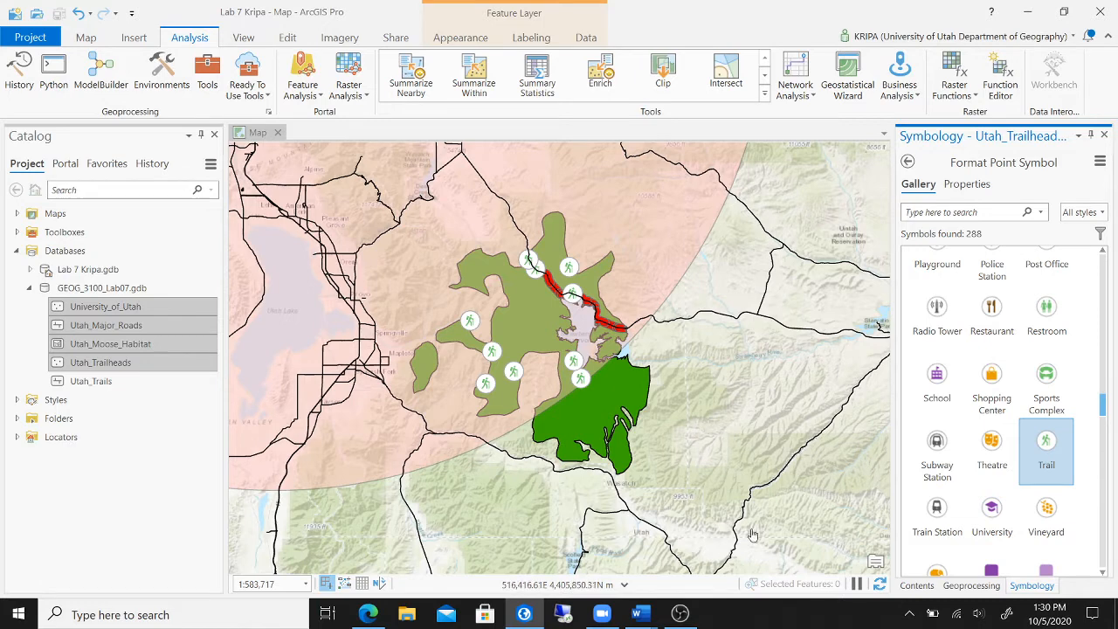
Place Utah_Trailheads_MH_Intersect at the top of the drawing order, with Utah_Major_Roads_Buffer_Clip directly beneath it.
click(917, 586)
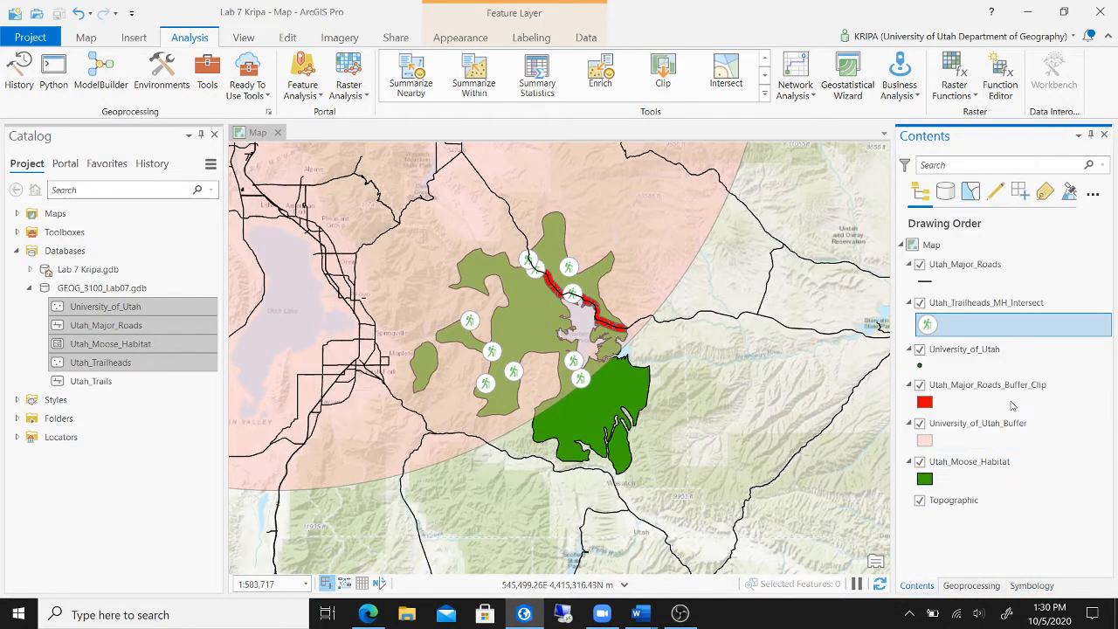
mouse_move(1005, 384)
mouse_down()
mouse_move(1005, 313)
mouse_move(982, 269)
mouse_up()
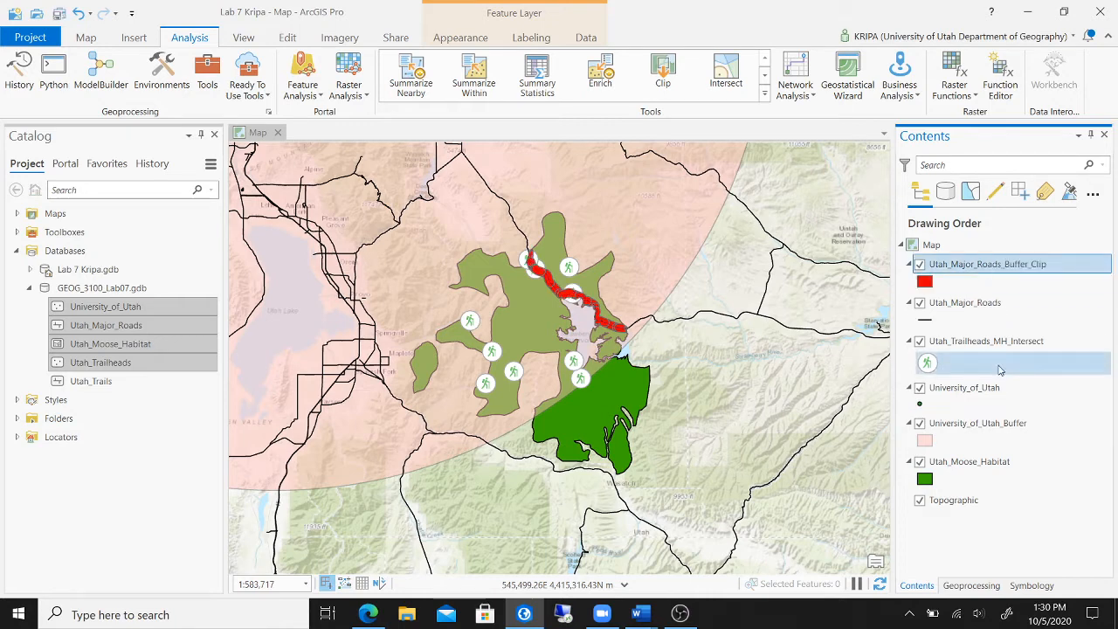
drag(1009, 342, 1000, 270)
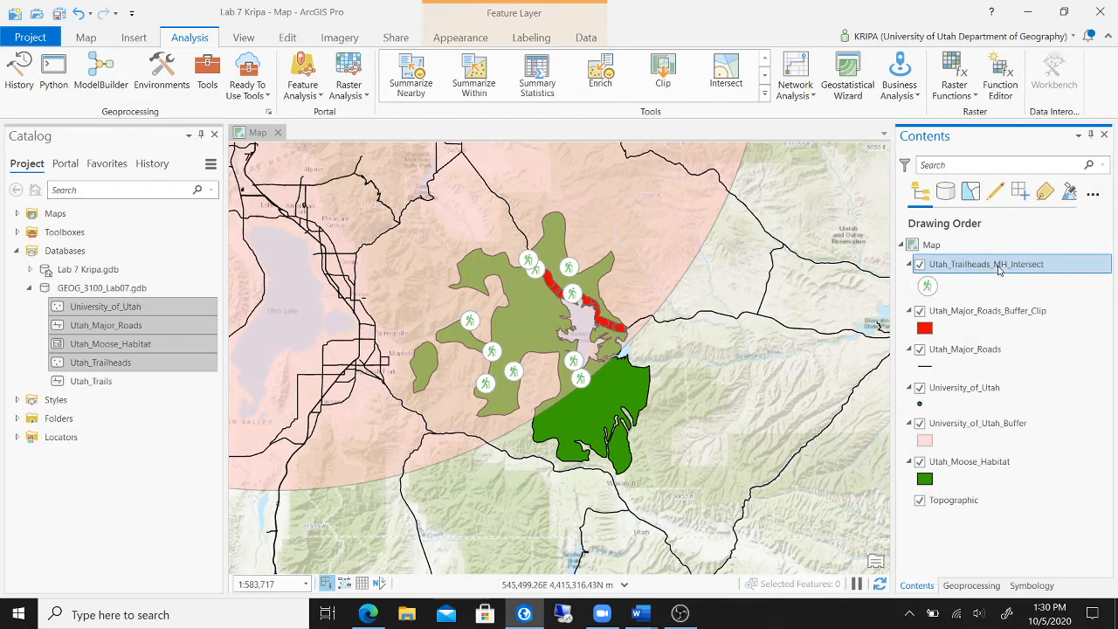
Reorder the layers so University_of_Utah_Buffer, Utah_Major_Roads and University_of_Utah follow in that sequence above Utah_Moose_Habitat.
click(1019, 351)
drag(1018, 352, 999, 446)
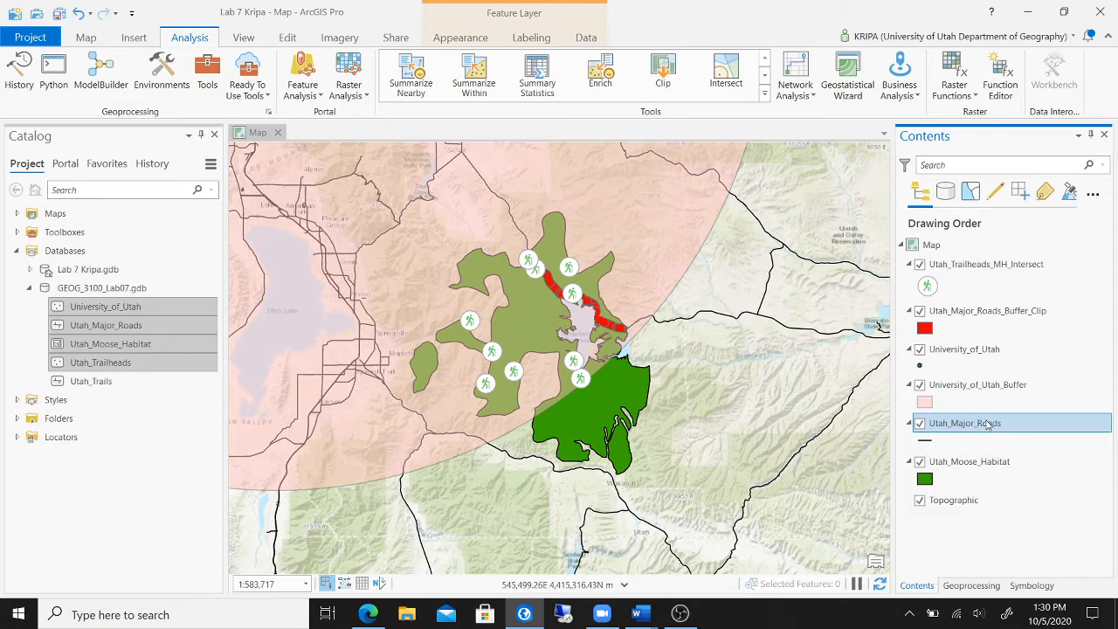
drag(987, 390, 986, 347)
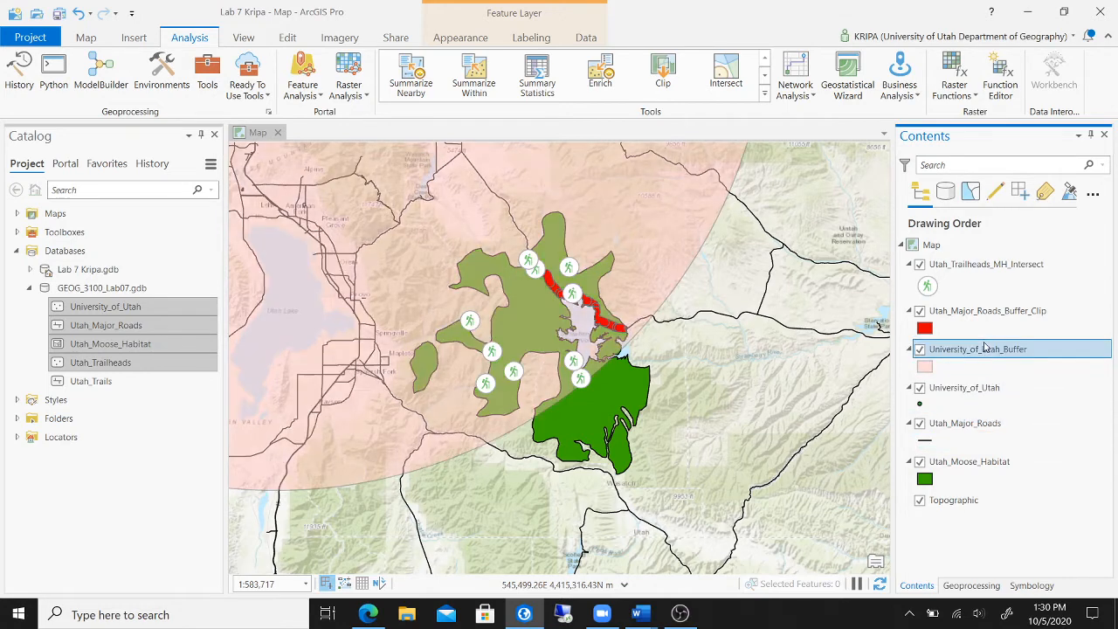
click(993, 390)
mouse_move(980, 476)
mouse_down()
mouse_move(983, 451)
mouse_move(983, 463)
mouse_up()
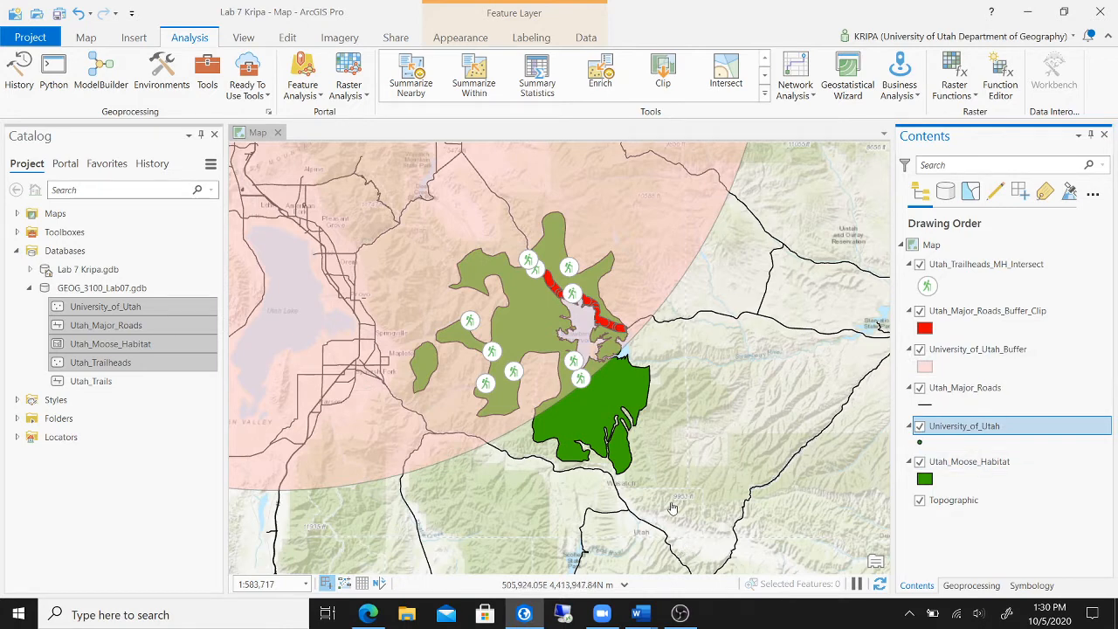
Check the example deliverable map in the browser, and add the Utah_Trails feature class to the map.
click(367, 615)
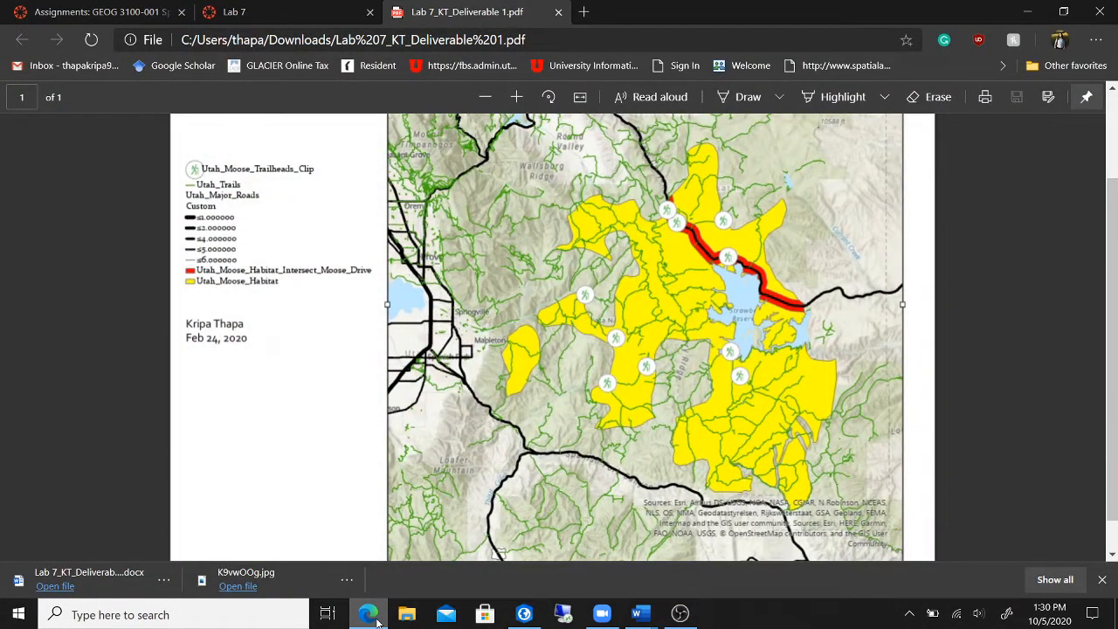
click(368, 615)
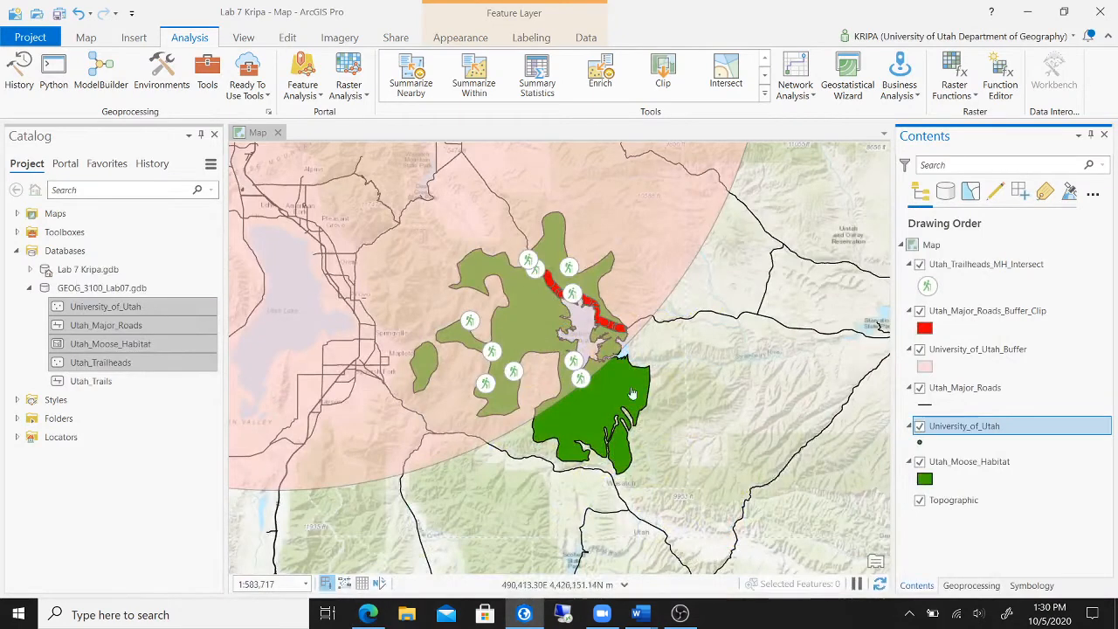
click(122, 383)
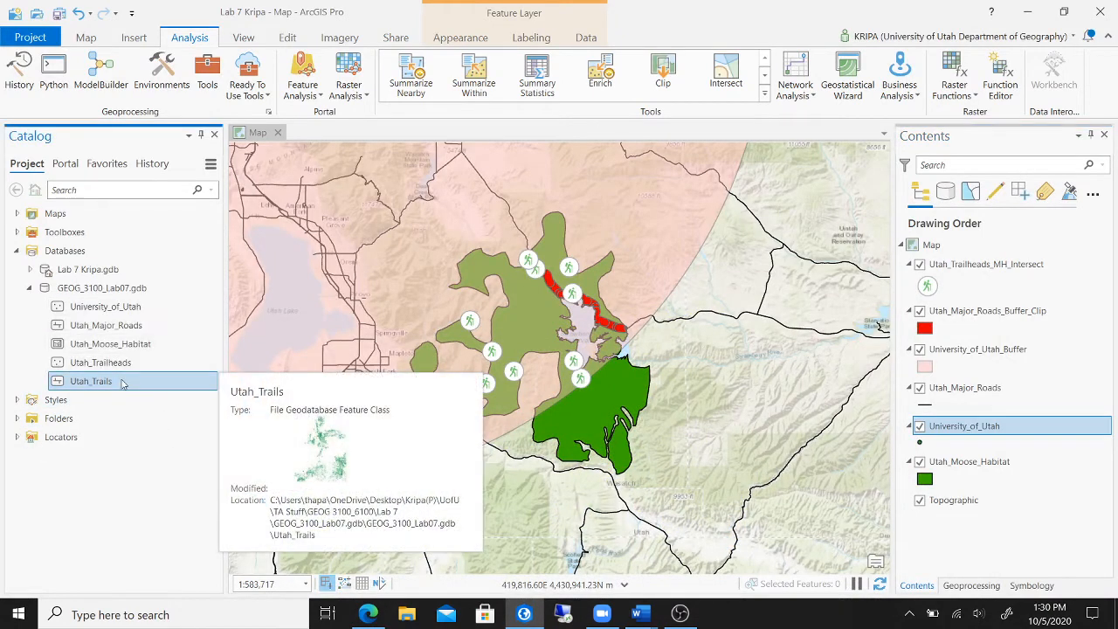
mouse_move(125, 384)
mouse_down()
mouse_move(411, 332)
mouse_move(587, 316)
mouse_up()
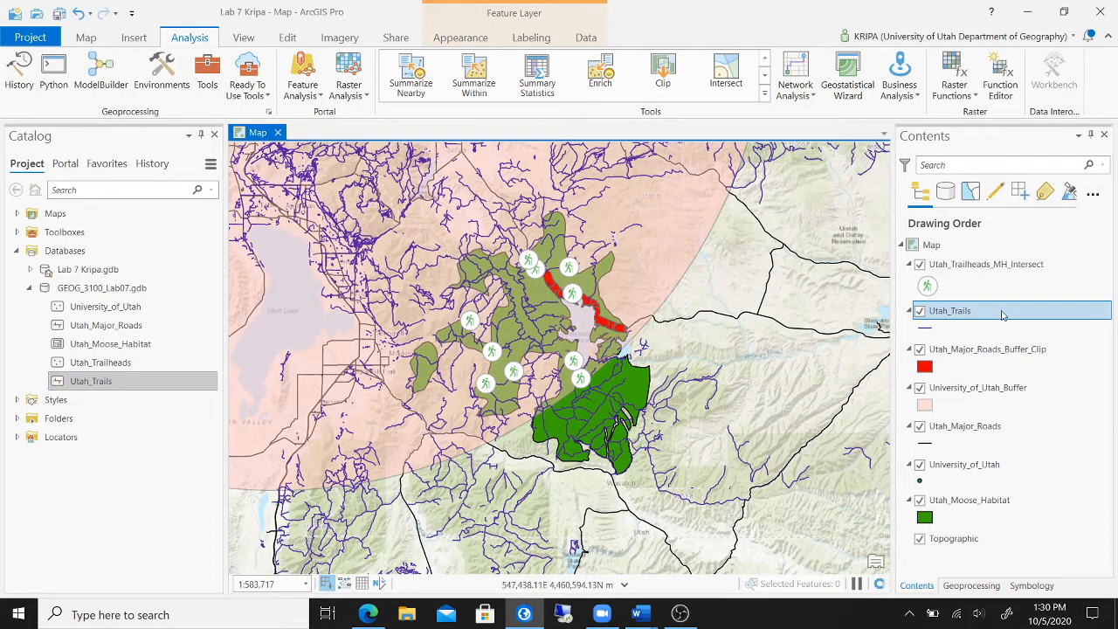
Recolour the Utah_Trails lines bright yellow-green.
click(929, 327)
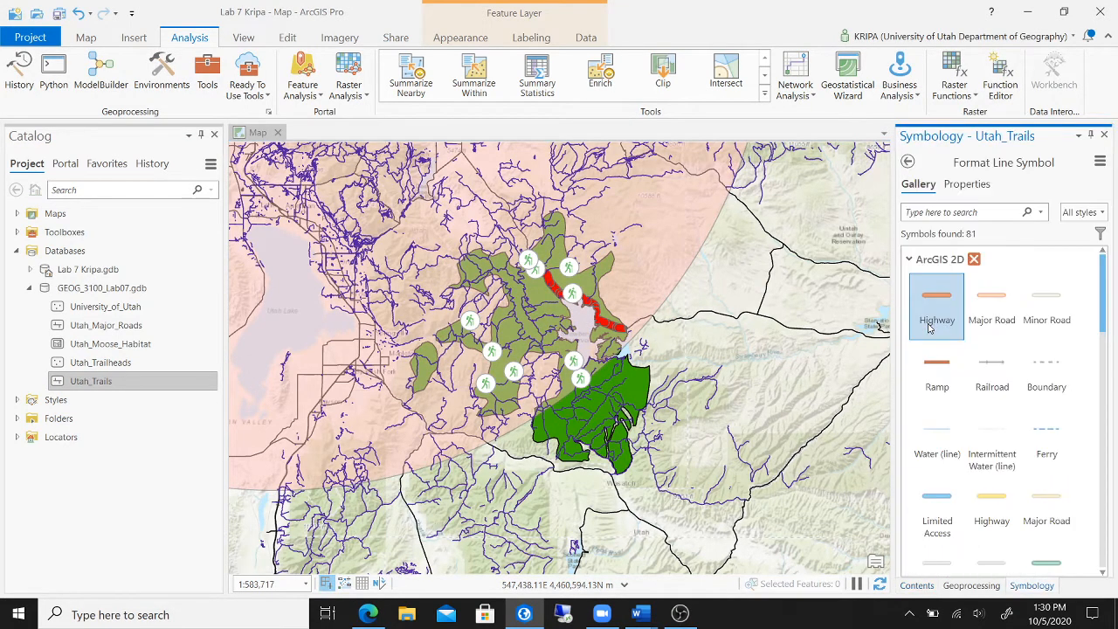
click(982, 186)
click(1095, 278)
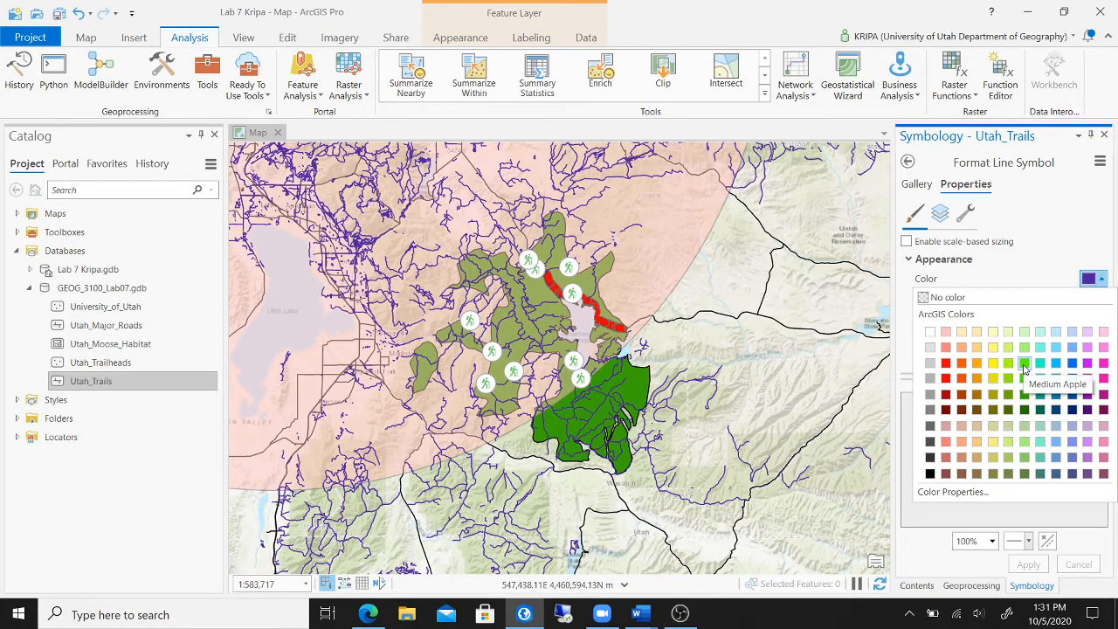
click(1008, 365)
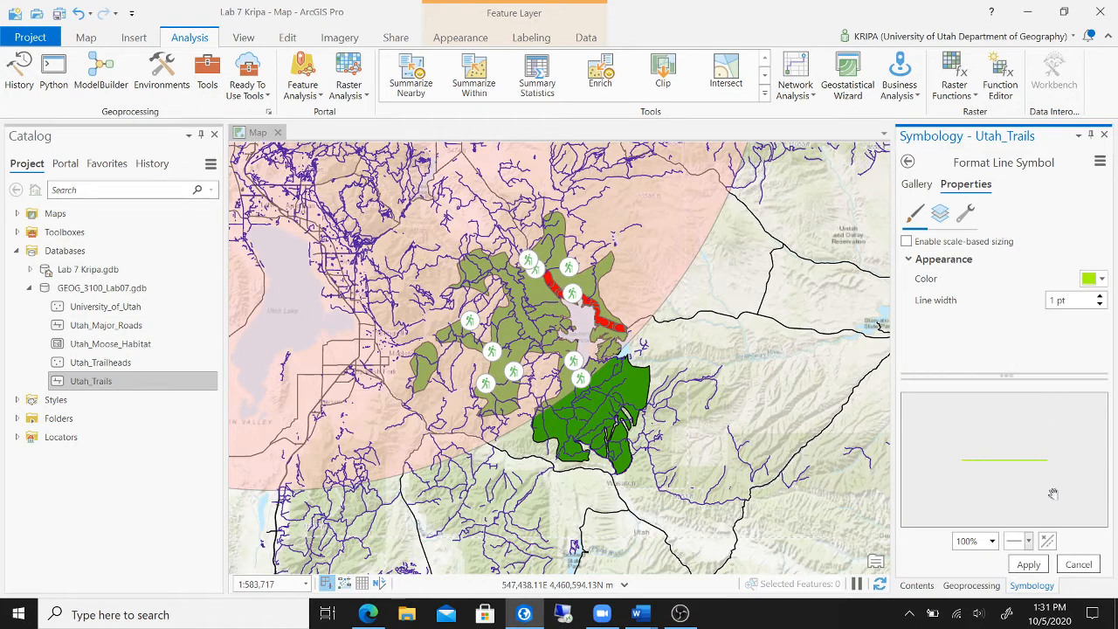
click(1027, 566)
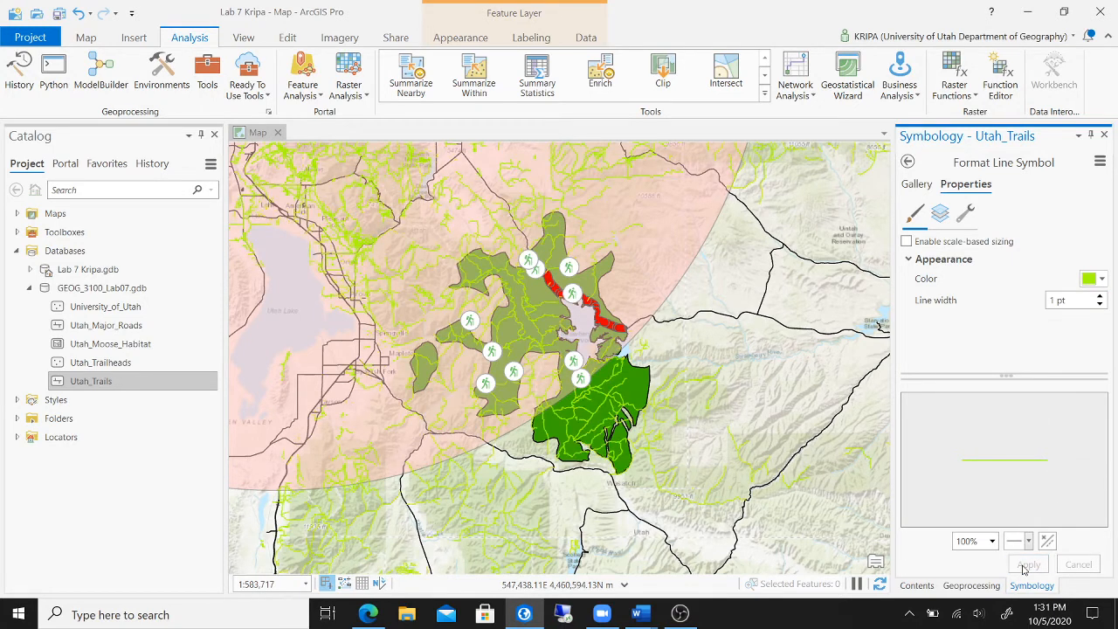
Set the Utah_Trails line colour to dark green and save the project.
click(1104, 279)
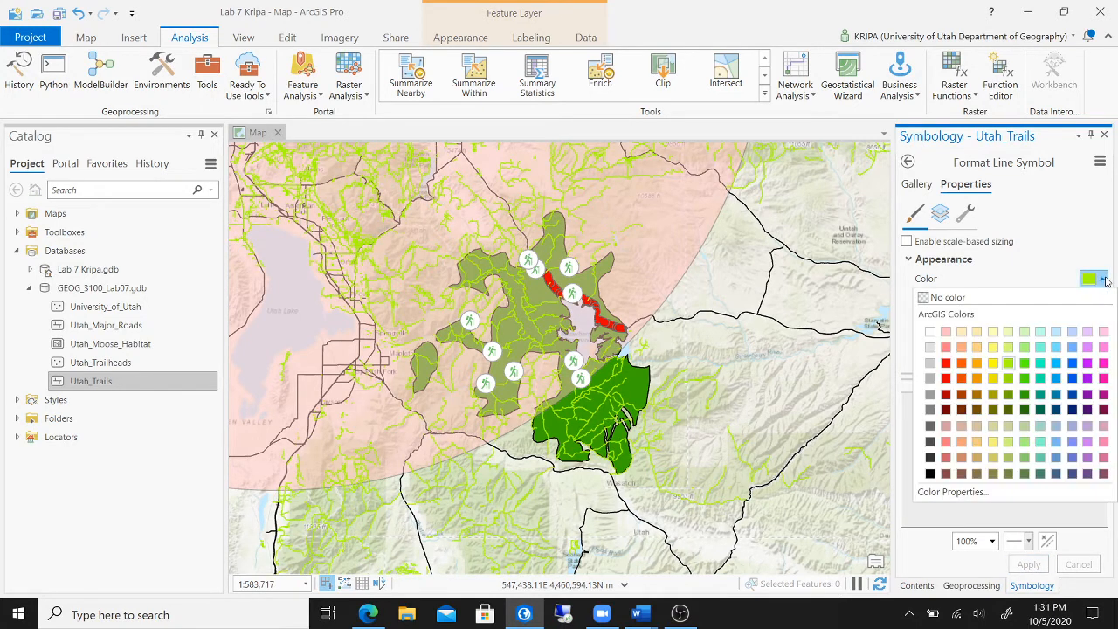
click(1026, 395)
click(1031, 565)
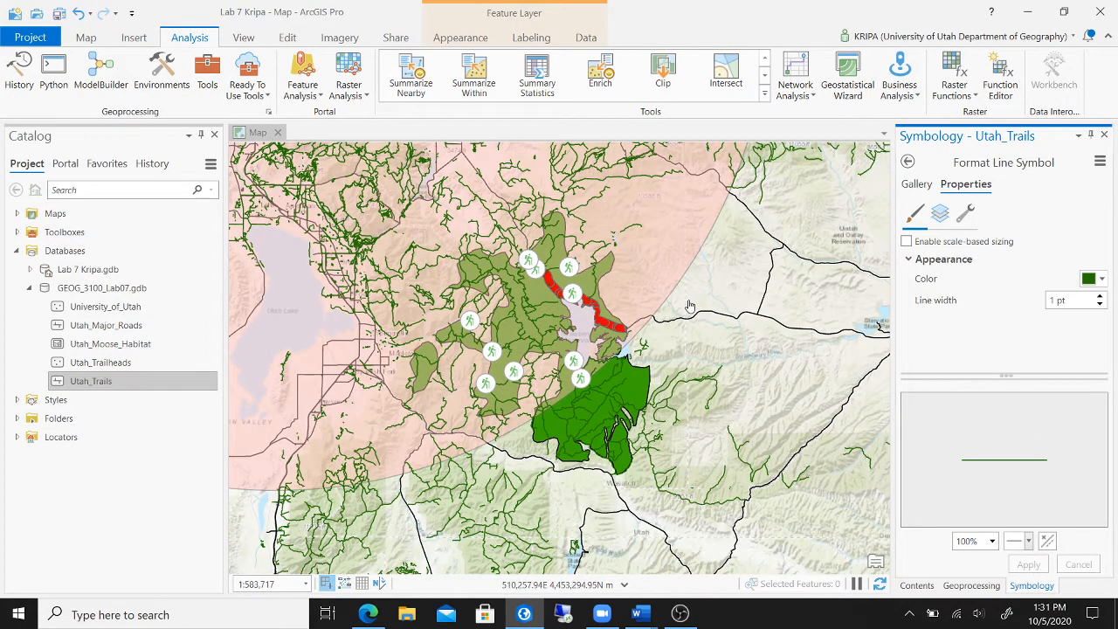
drag(681, 256, 705, 249)
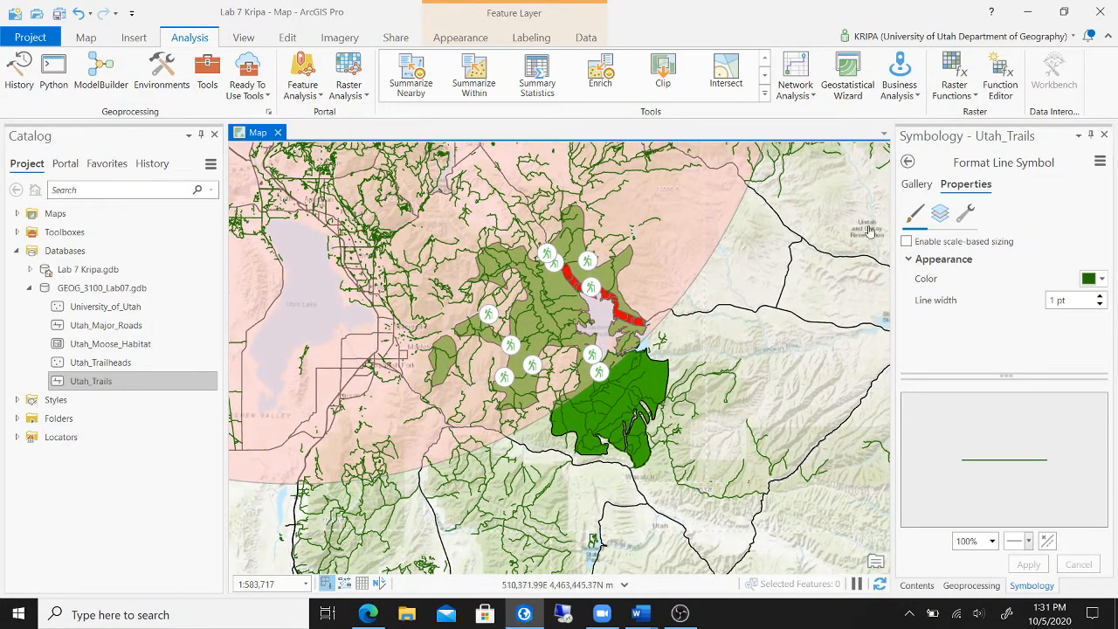
click(59, 14)
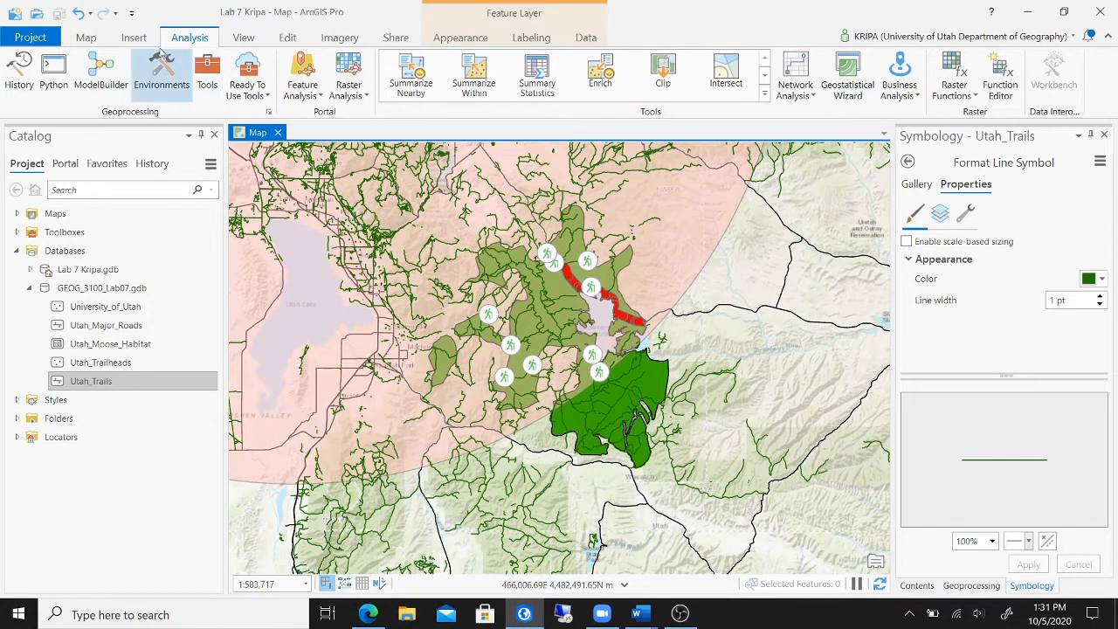
Create a new ANSI portrait layout in Letter size, 8.5 × 11 inches.
click(135, 38)
click(54, 92)
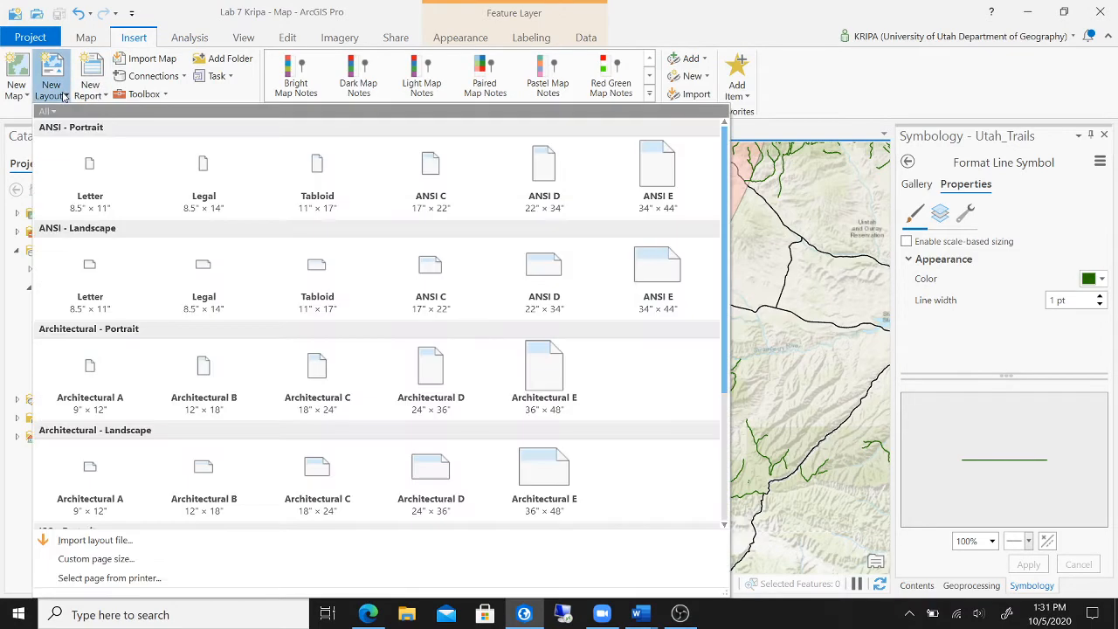
click(94, 185)
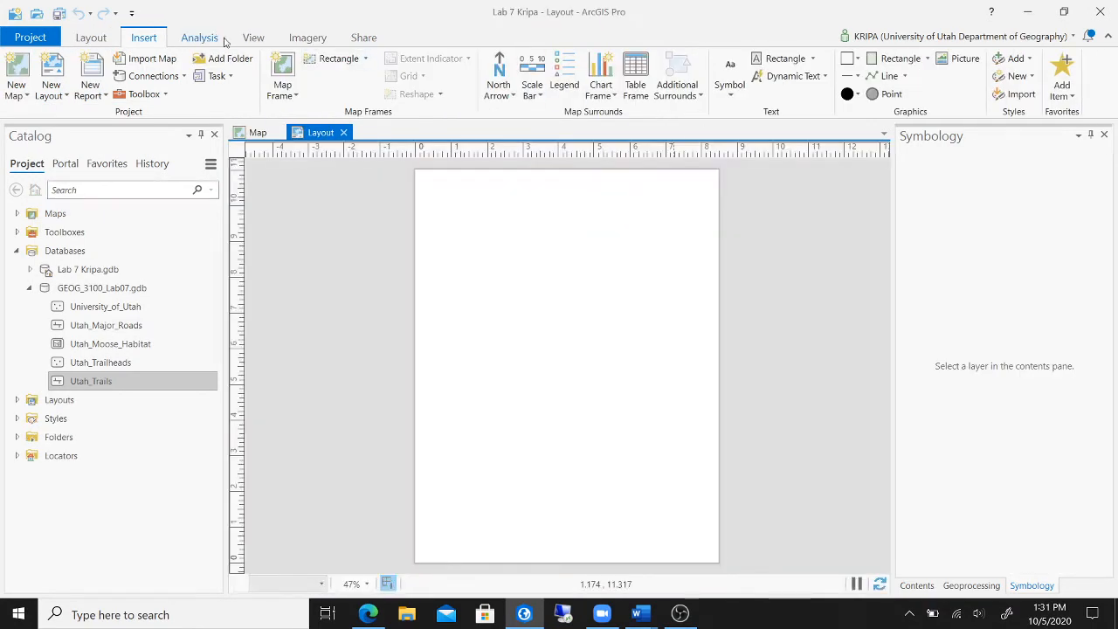
Insert a map frame with the map's 1:583,717 view, nearly as wide as the page, leaving space above and below.
click(291, 90)
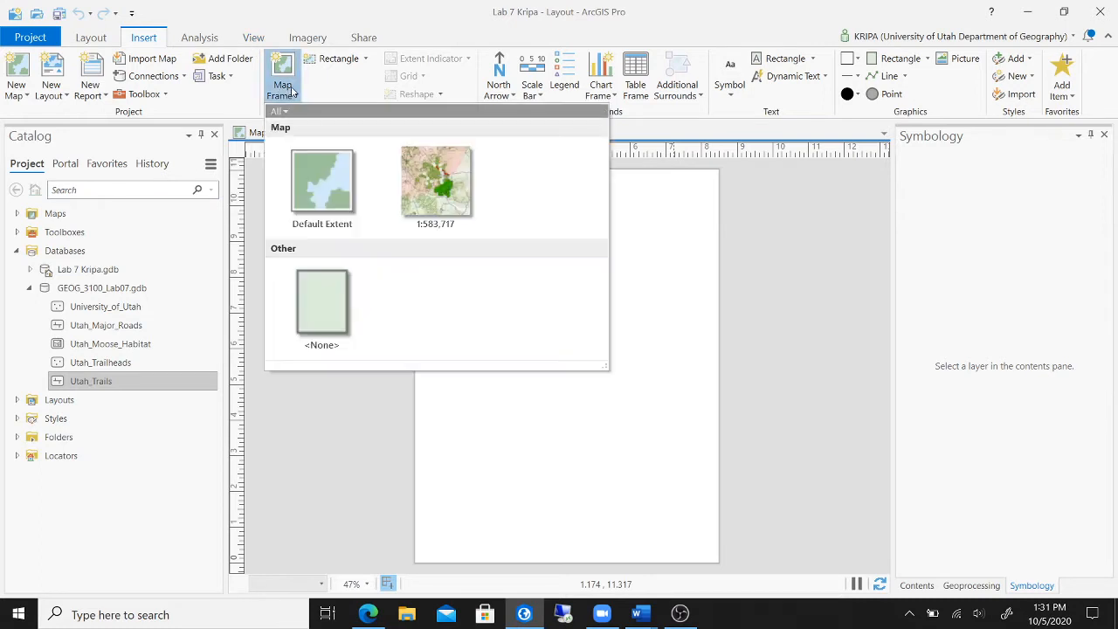
click(435, 181)
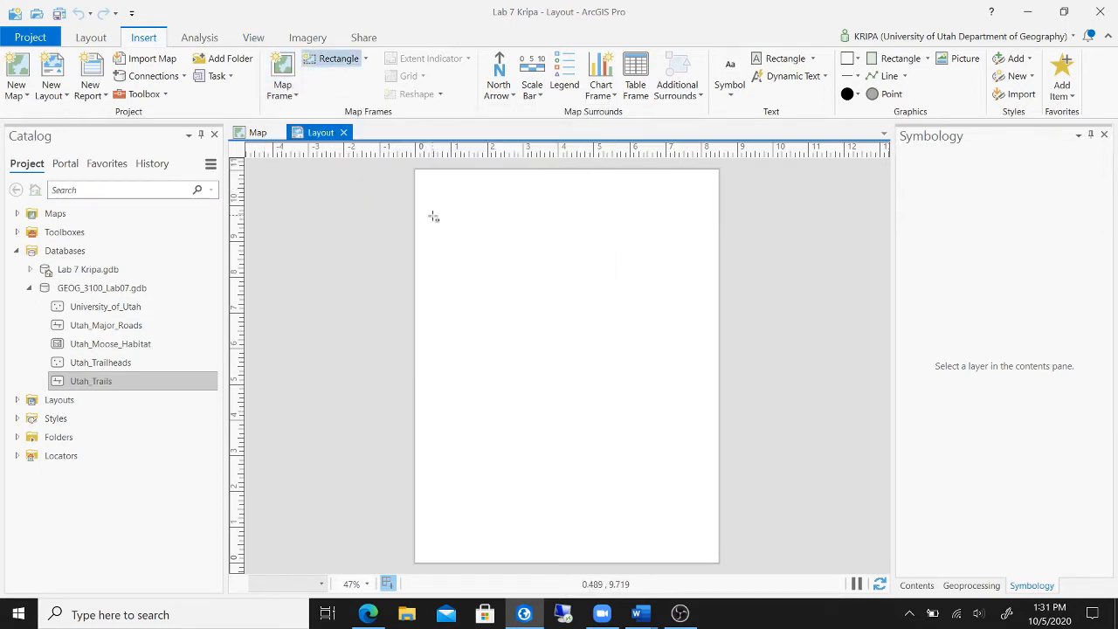
drag(433, 216, 699, 472)
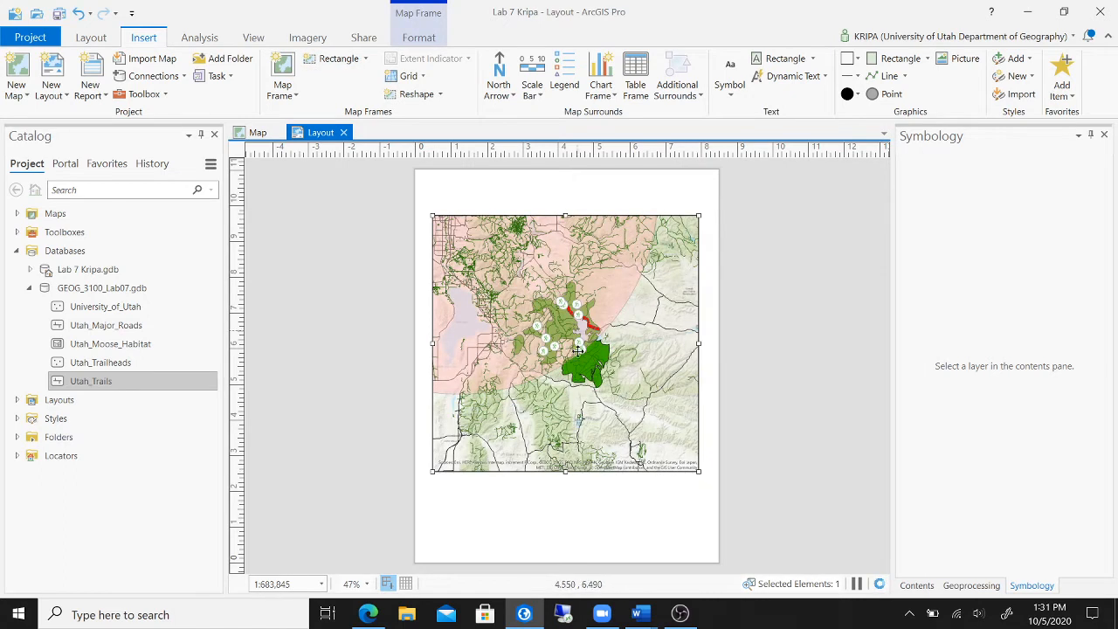
Activate the map frame to frame the moose habitat at a scale of 1:364,717, and save the project before returning to the layout.
right_click(636, 334)
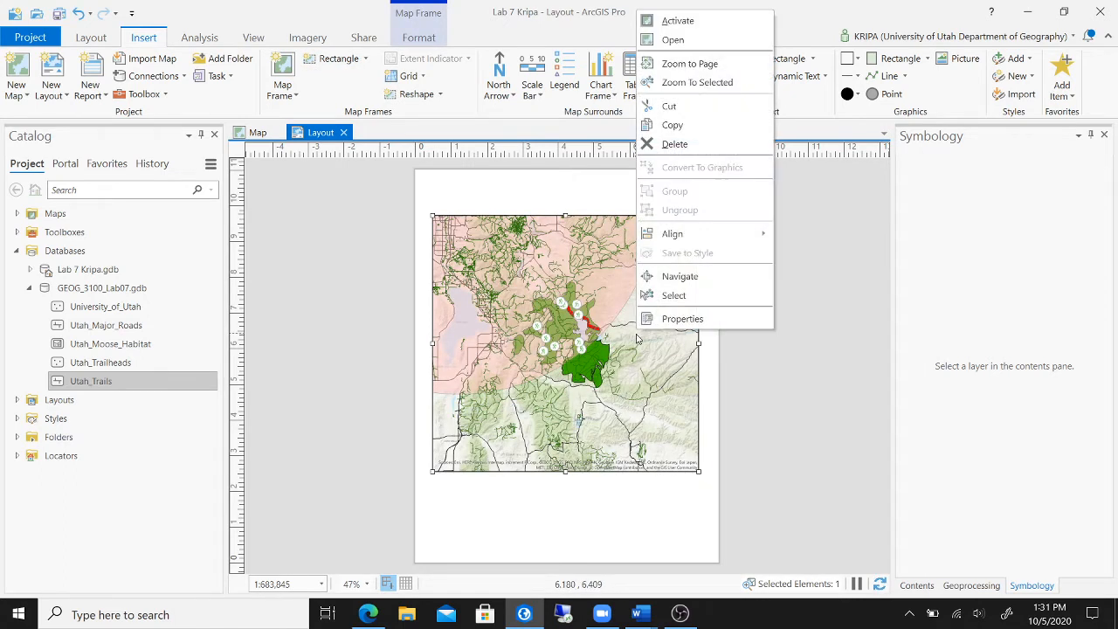
click(711, 20)
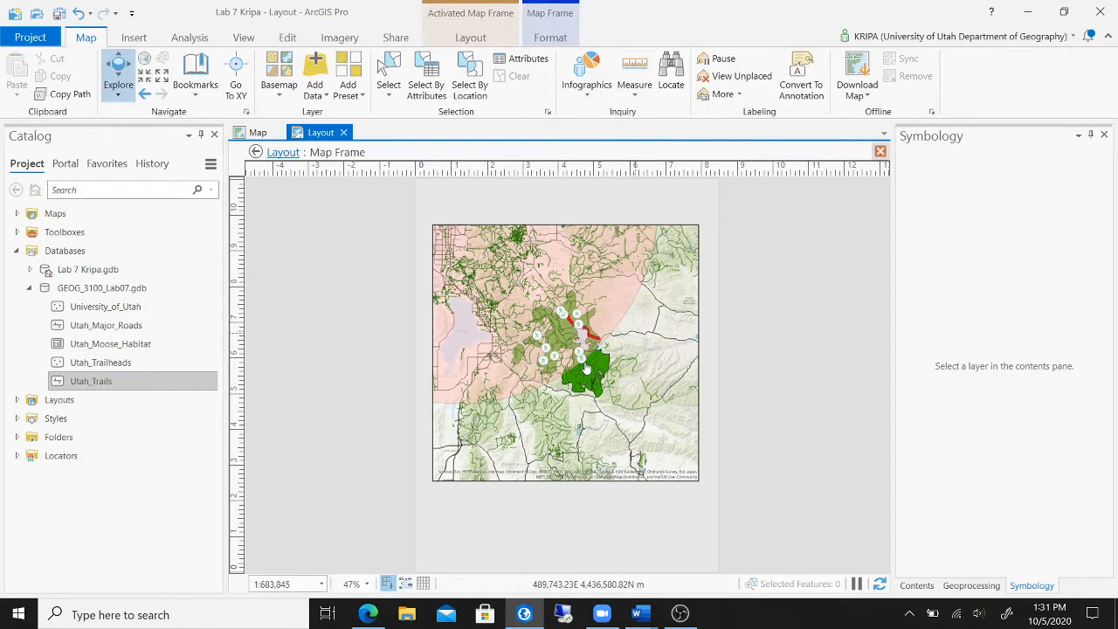
scroll(586, 368, up, 2)
drag(634, 308, 652, 331)
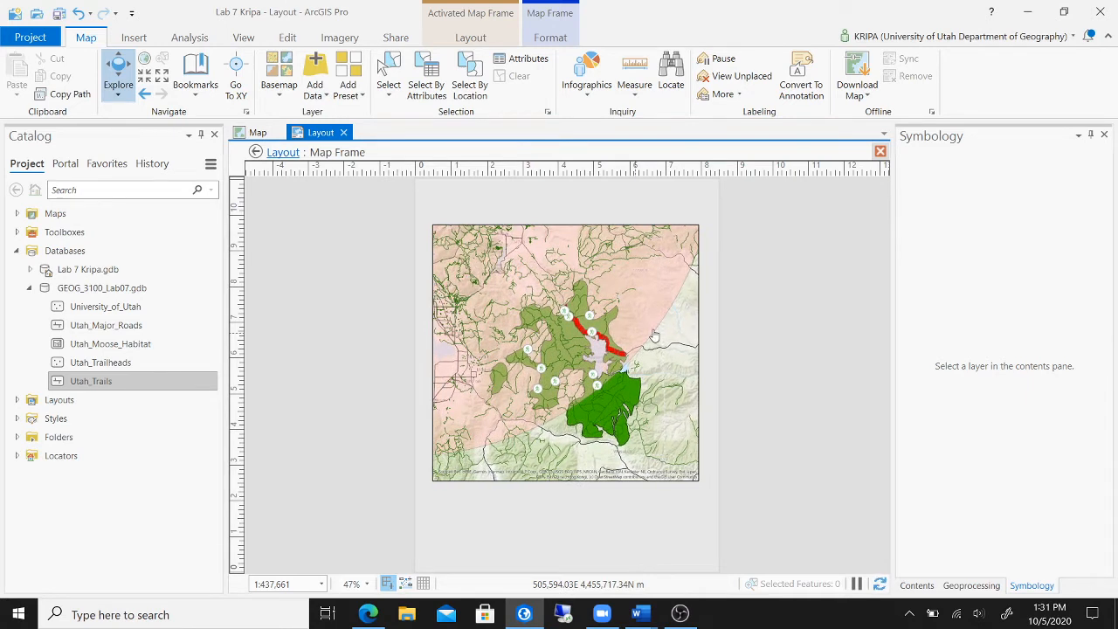
drag(654, 335, 627, 336)
scroll(627, 335, up, 2)
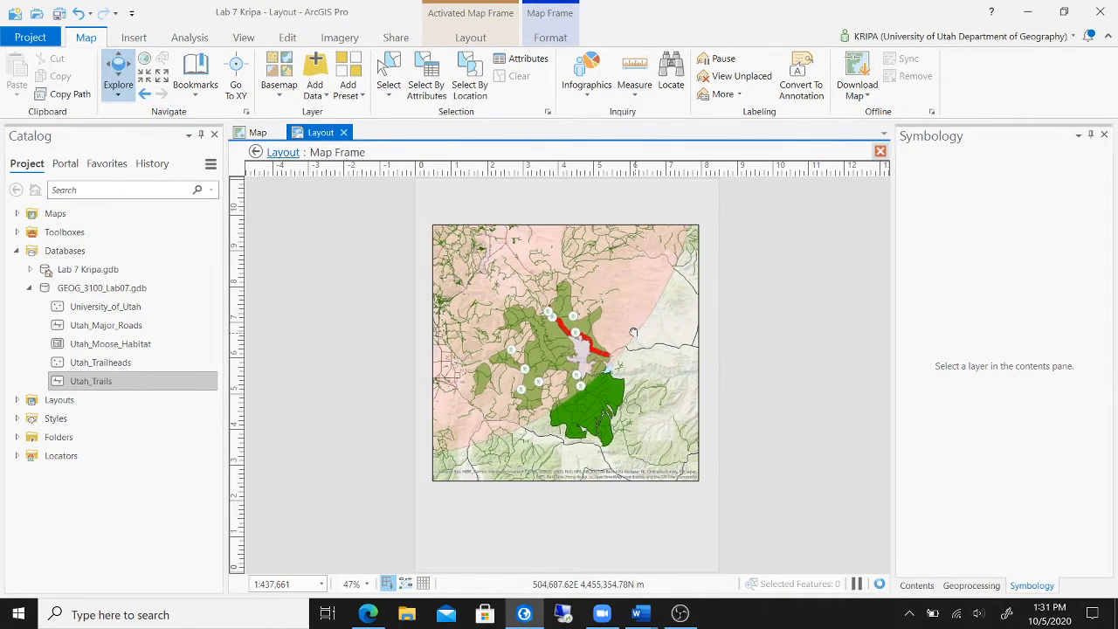
scroll(636, 338, up, 2)
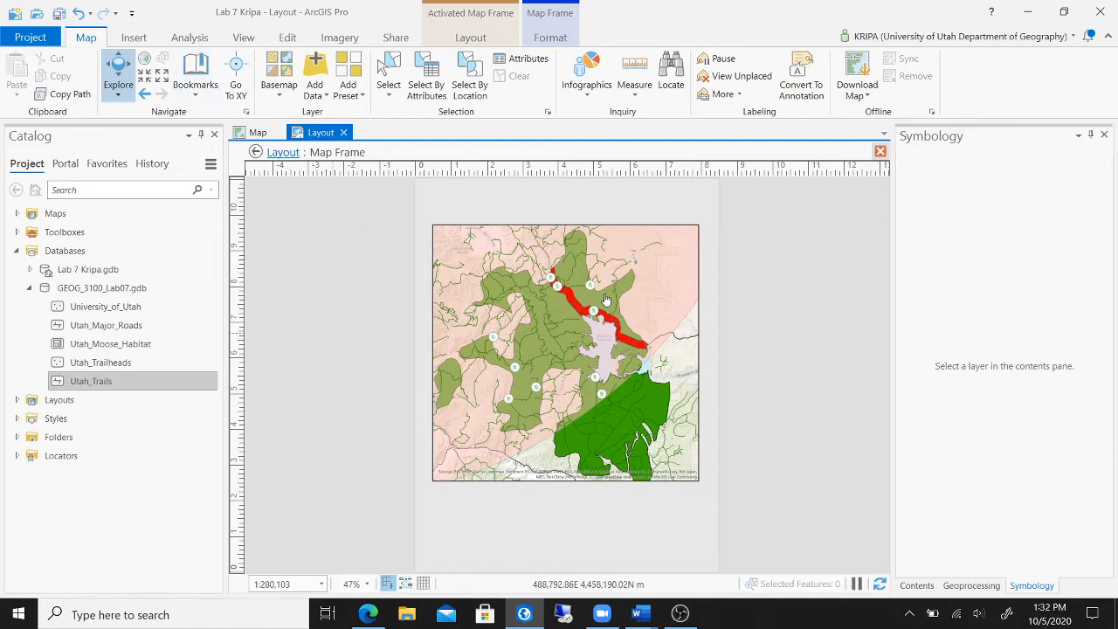
scroll(606, 301, down, 2)
drag(652, 305, 644, 326)
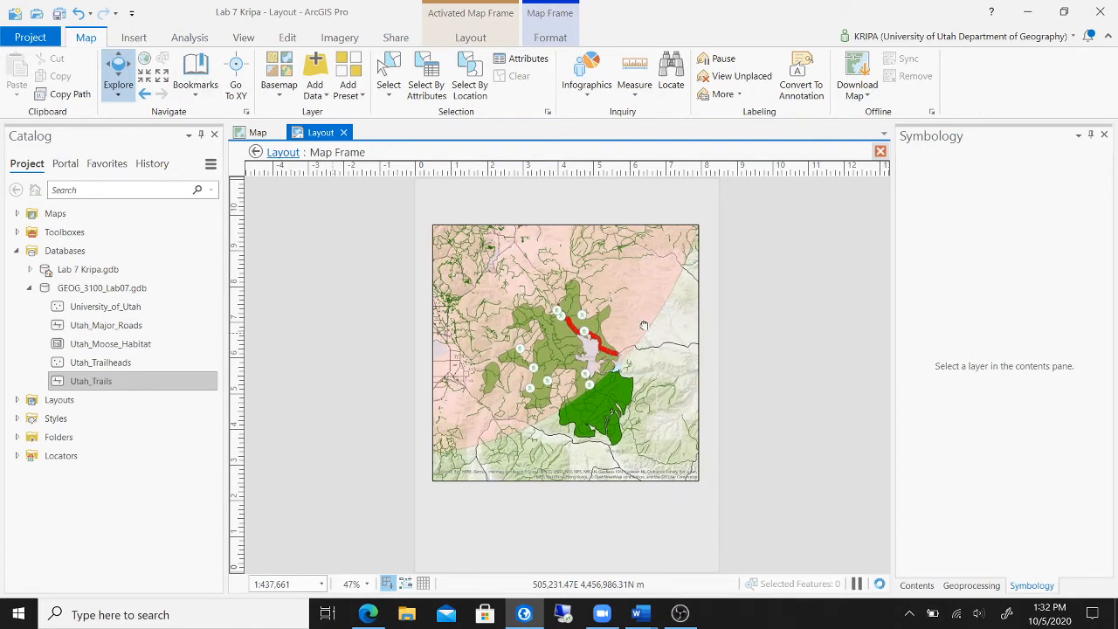
click(150, 77)
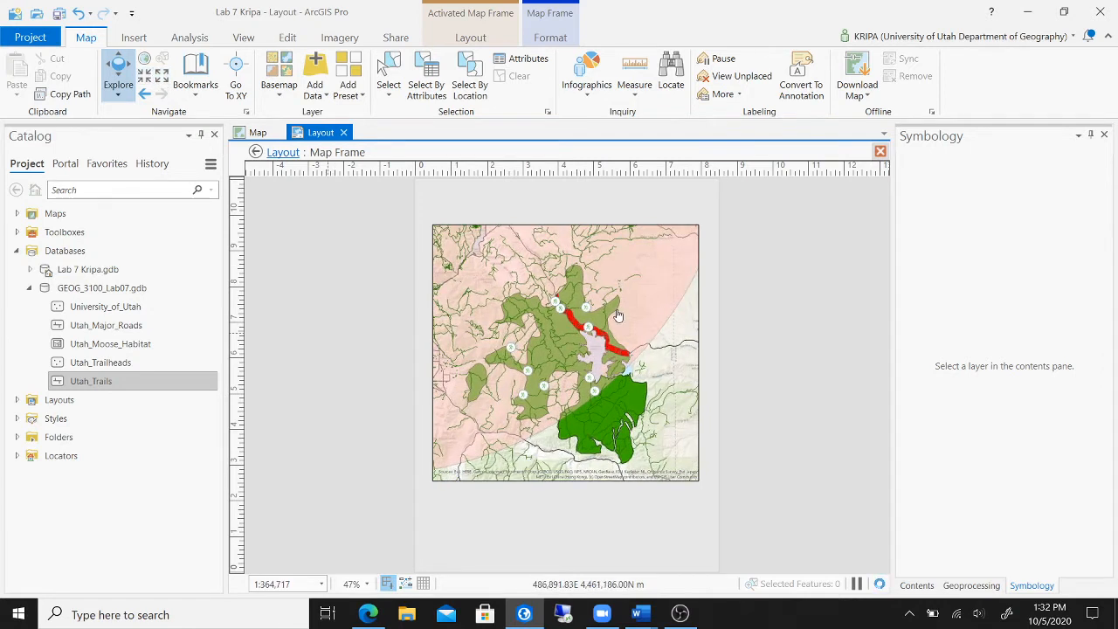
drag(637, 288, 634, 282)
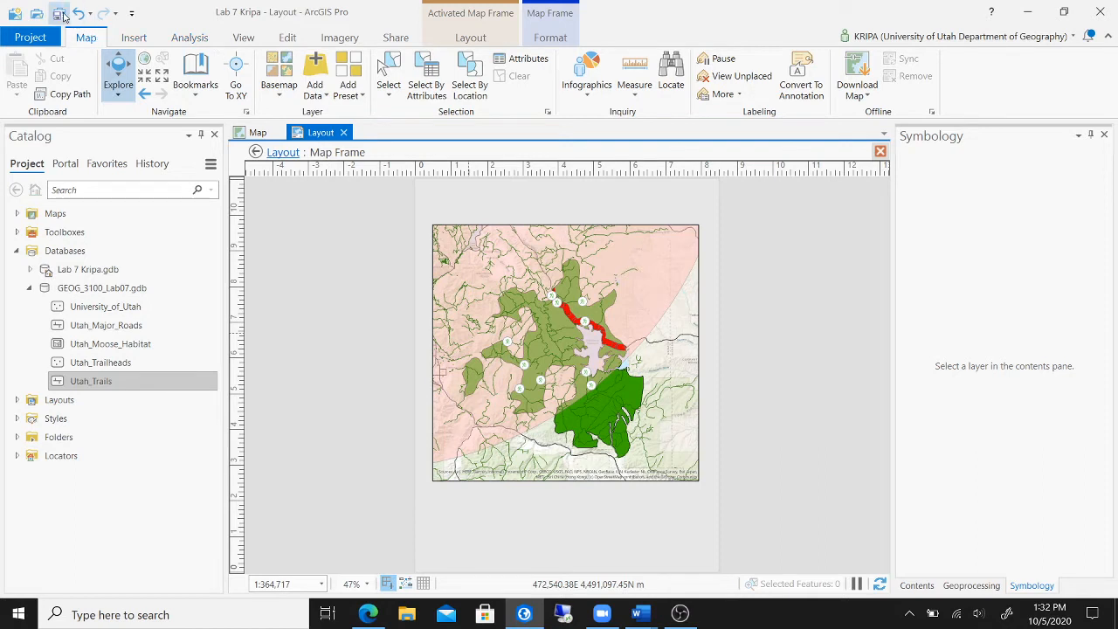
click(59, 14)
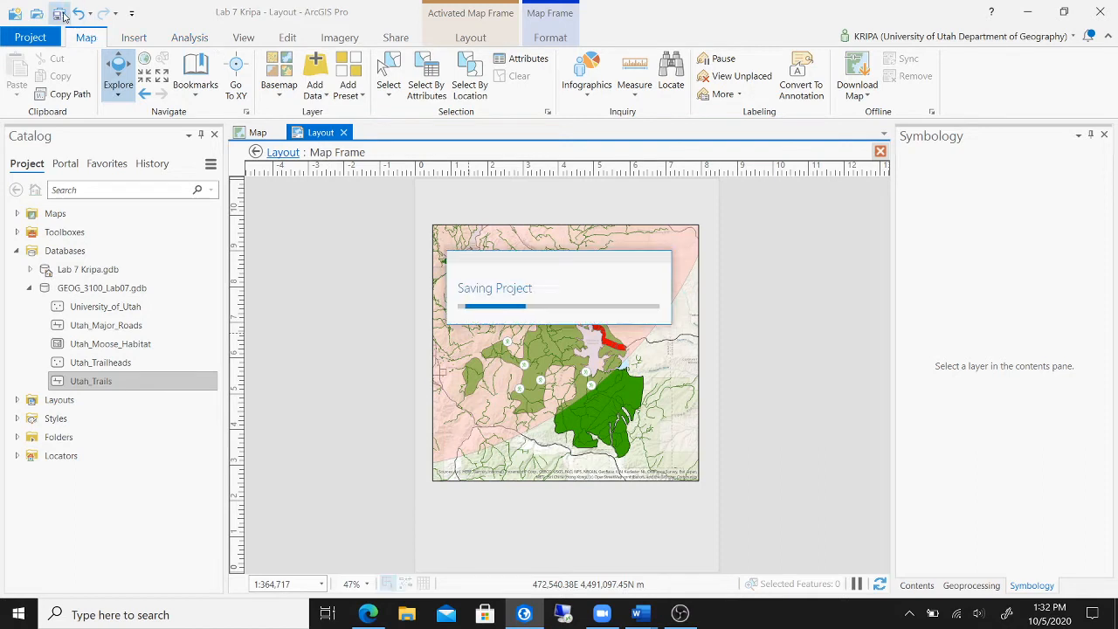
click(256, 153)
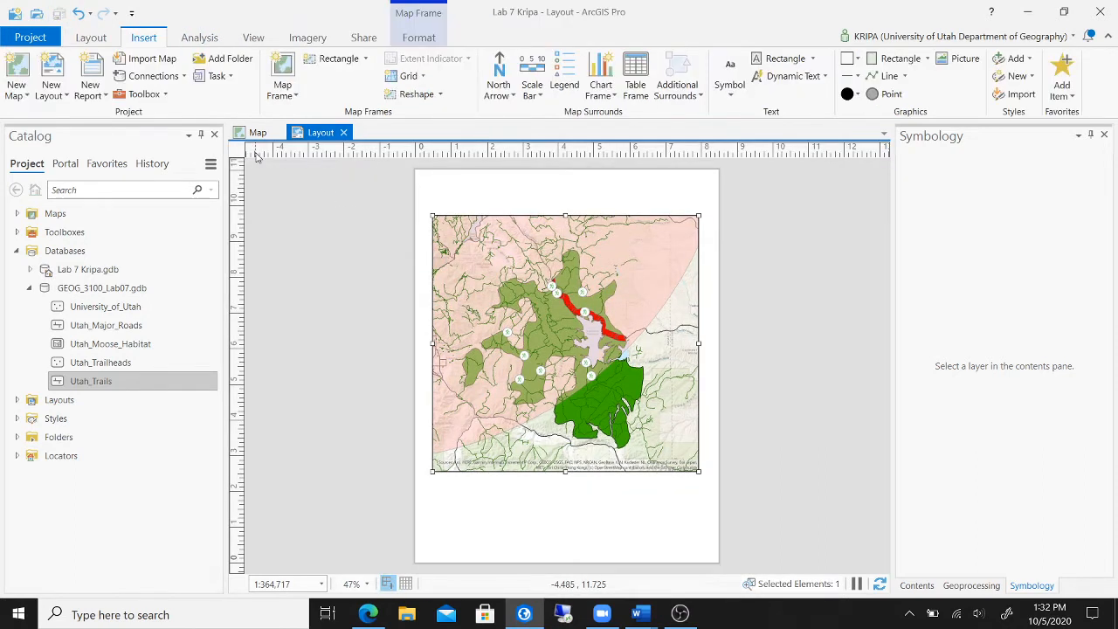
Insert a solid black ArcGIS north arrow just beneath the lower-left corner of the map frame.
click(503, 95)
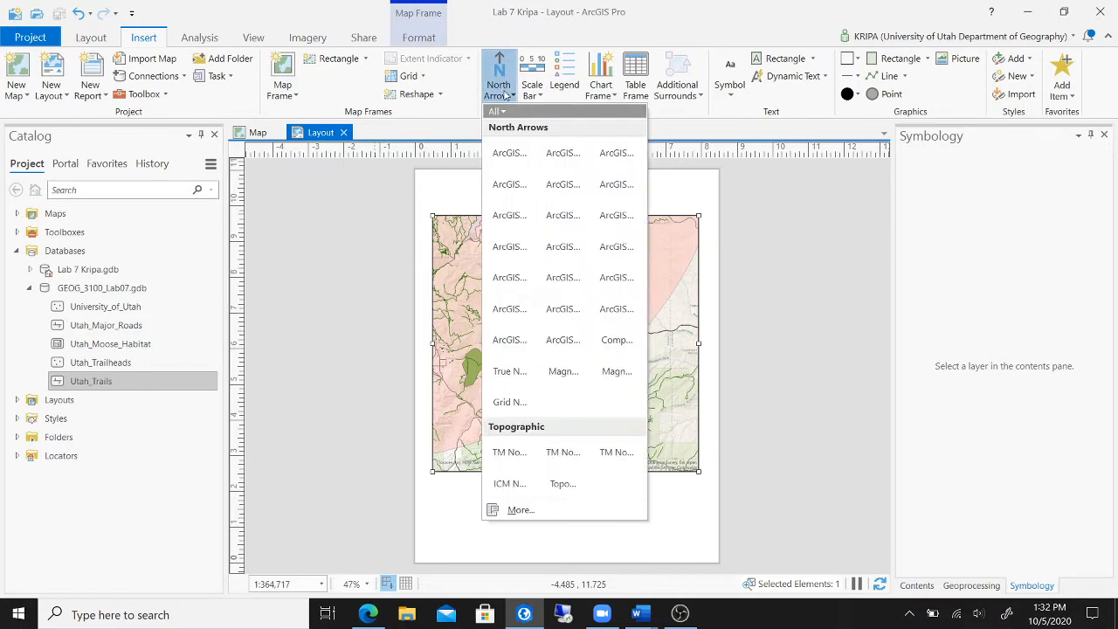
click(511, 172)
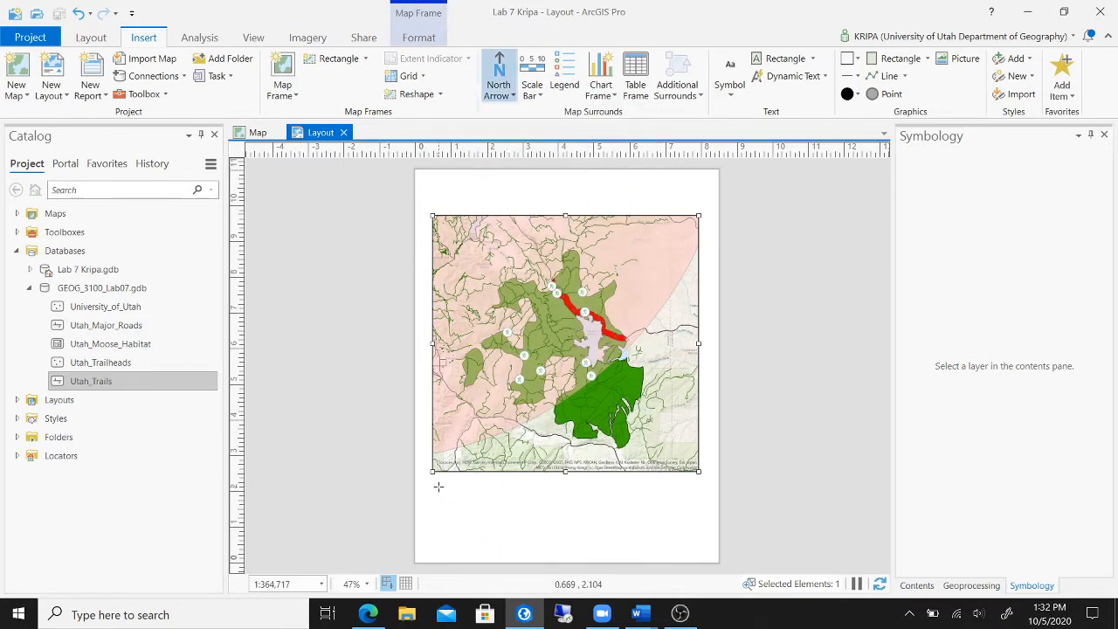
drag(431, 485, 456, 515)
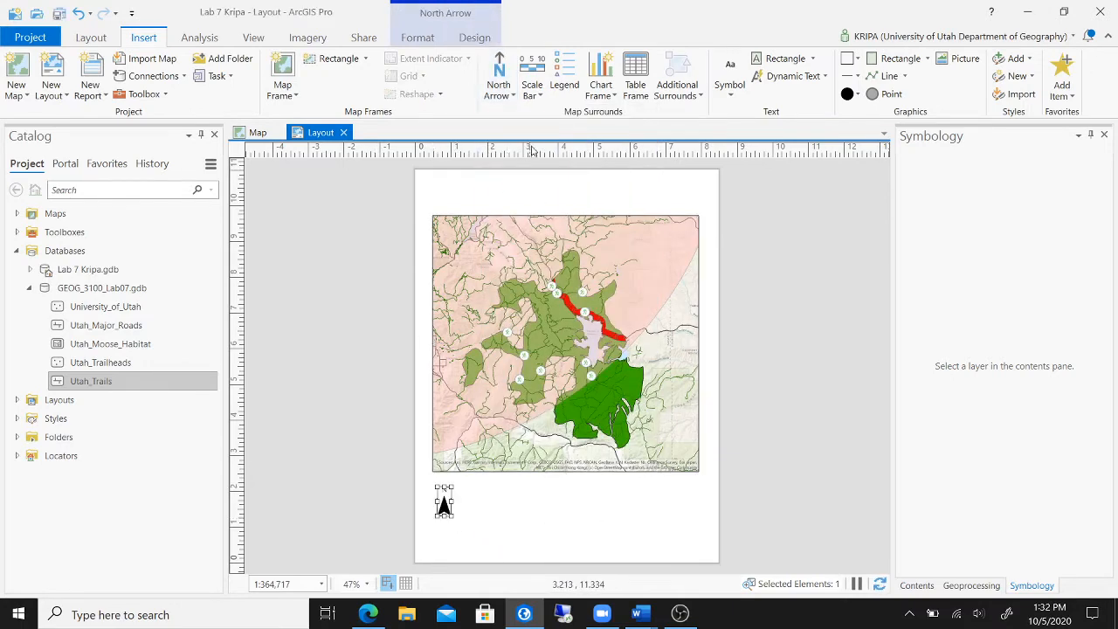
Add the imperial Alternating Scale Bar 2 below the north arrow, and a legend beneath the right half of the map frame.
click(535, 94)
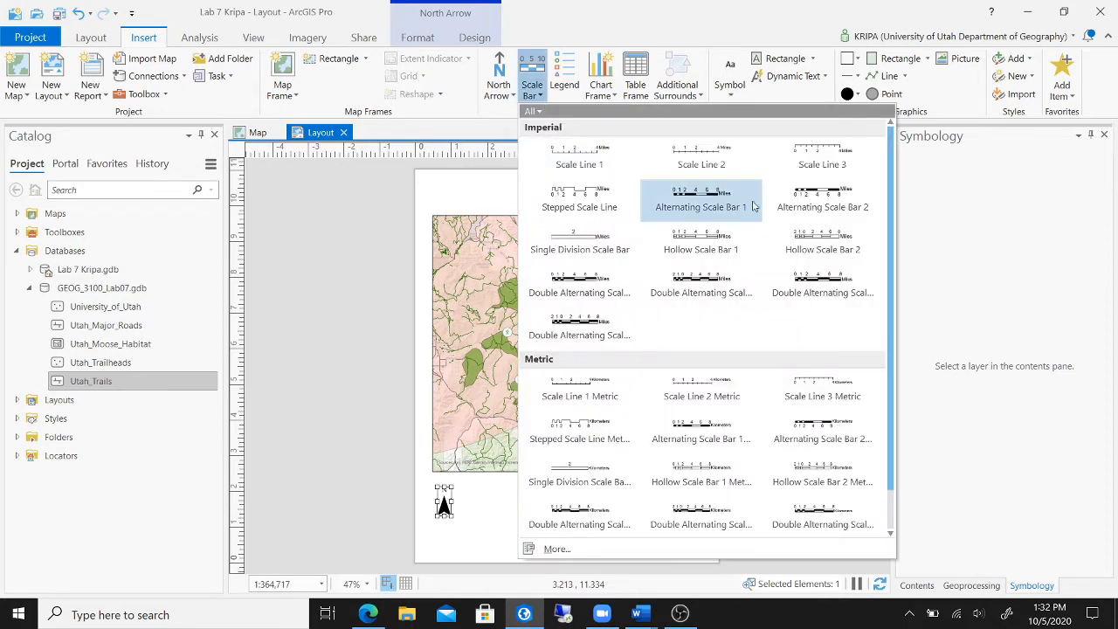
click(817, 206)
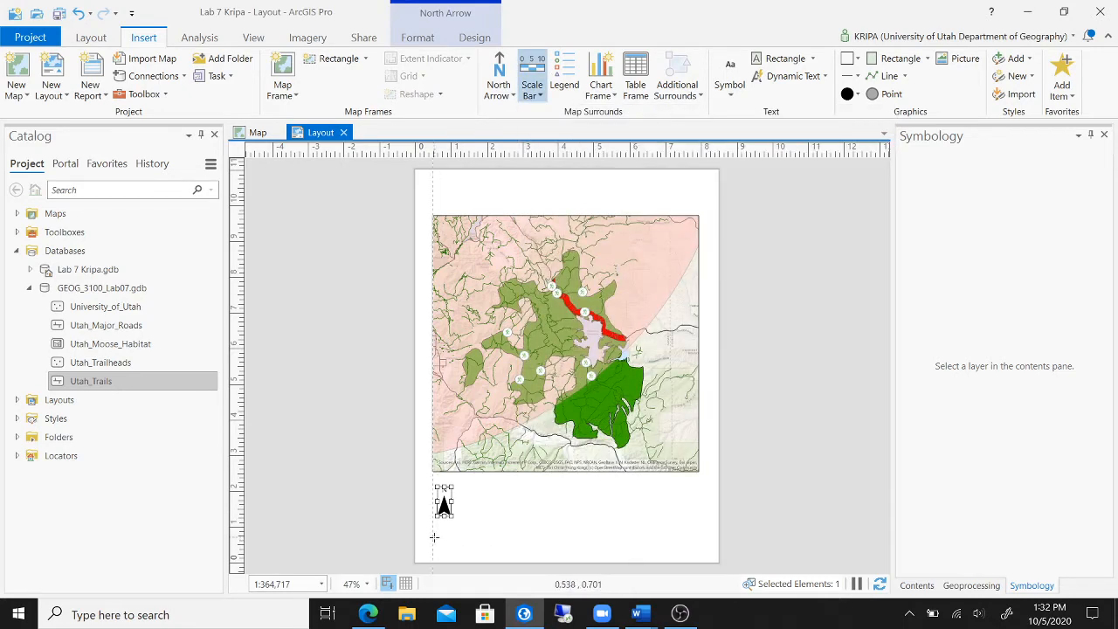
drag(434, 529, 533, 541)
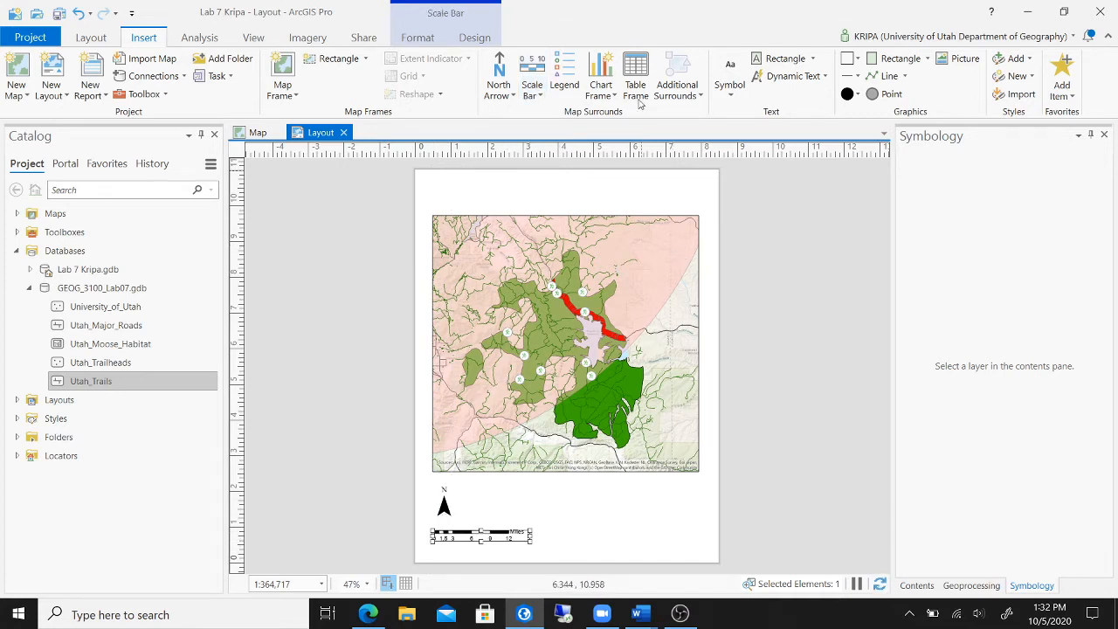
click(562, 91)
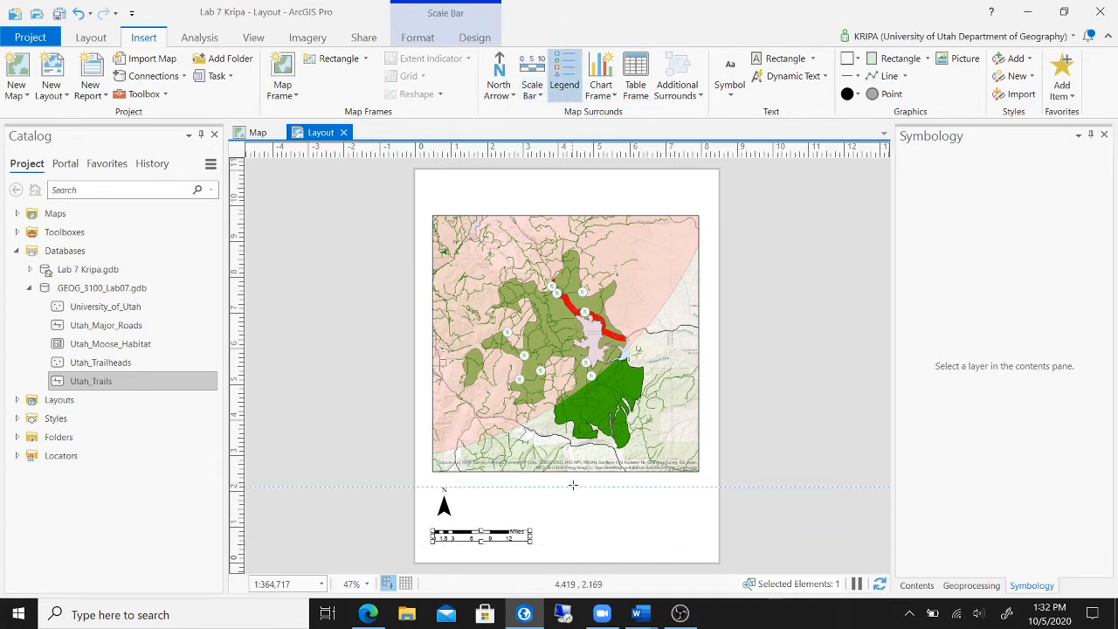
drag(565, 486, 699, 553)
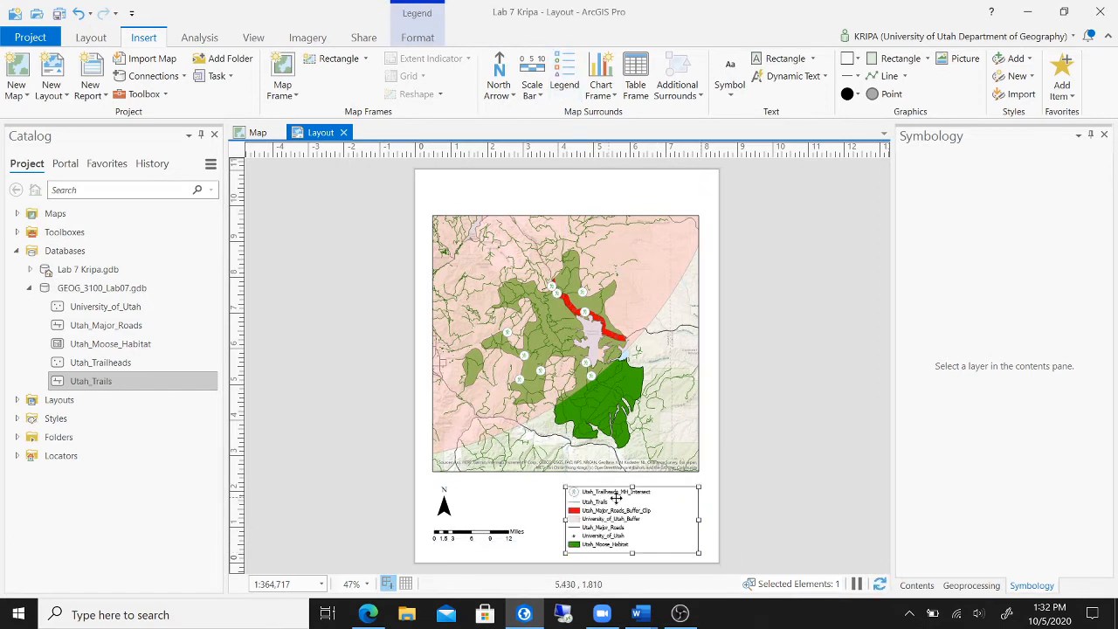
Rename the Utah_Trailheads_MH_Intersect layer as UT Trailheads.
click(915, 586)
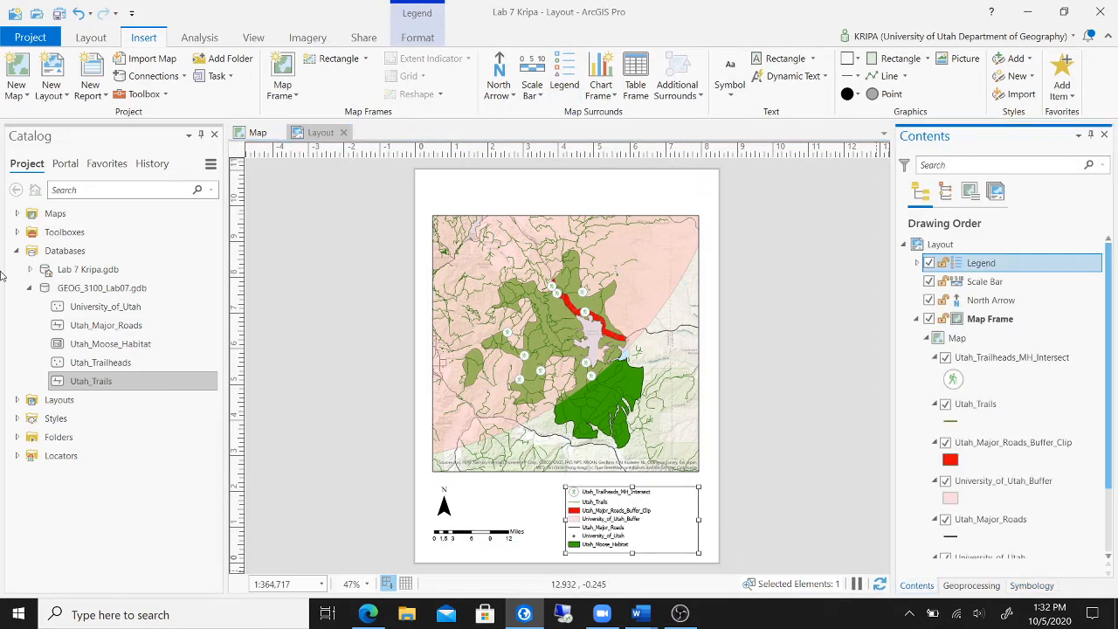
double_click(1037, 365)
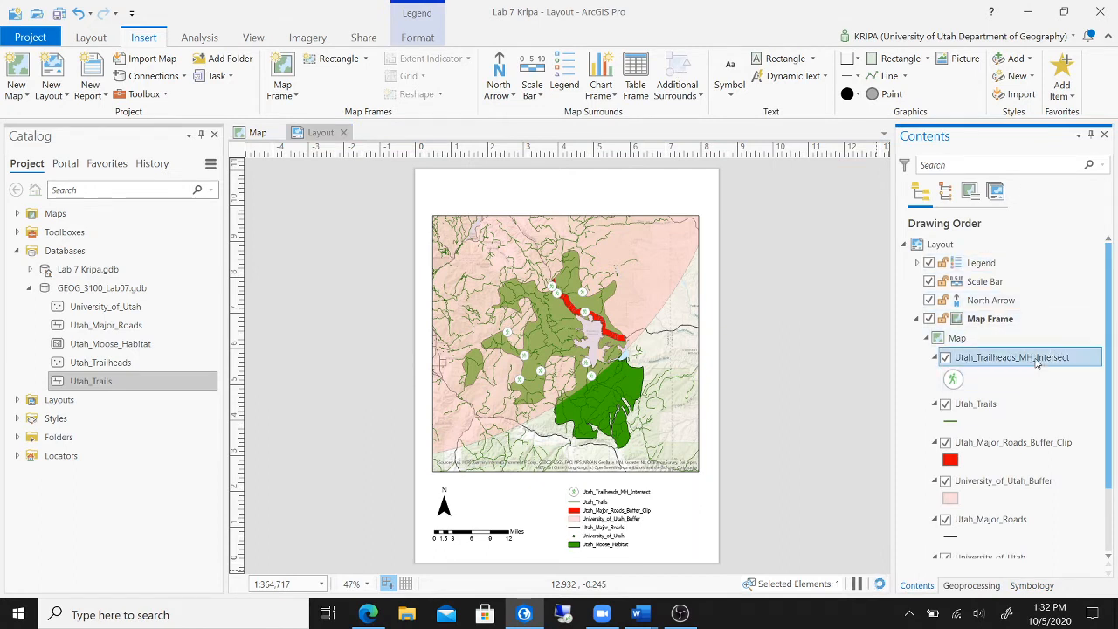
click(352, 184)
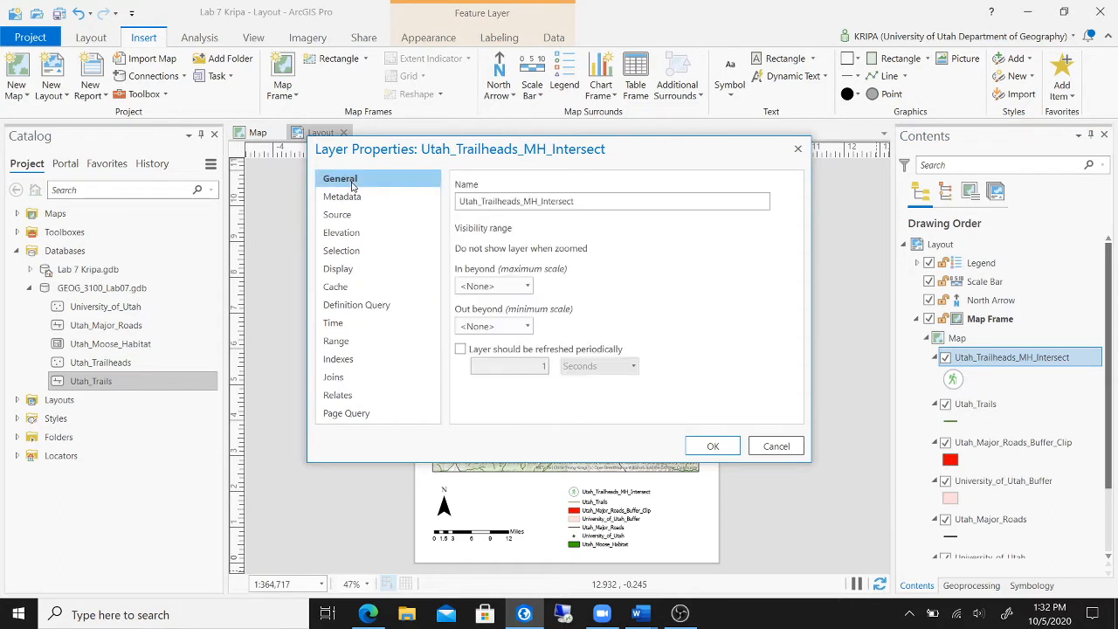
drag(572, 202, 447, 202)
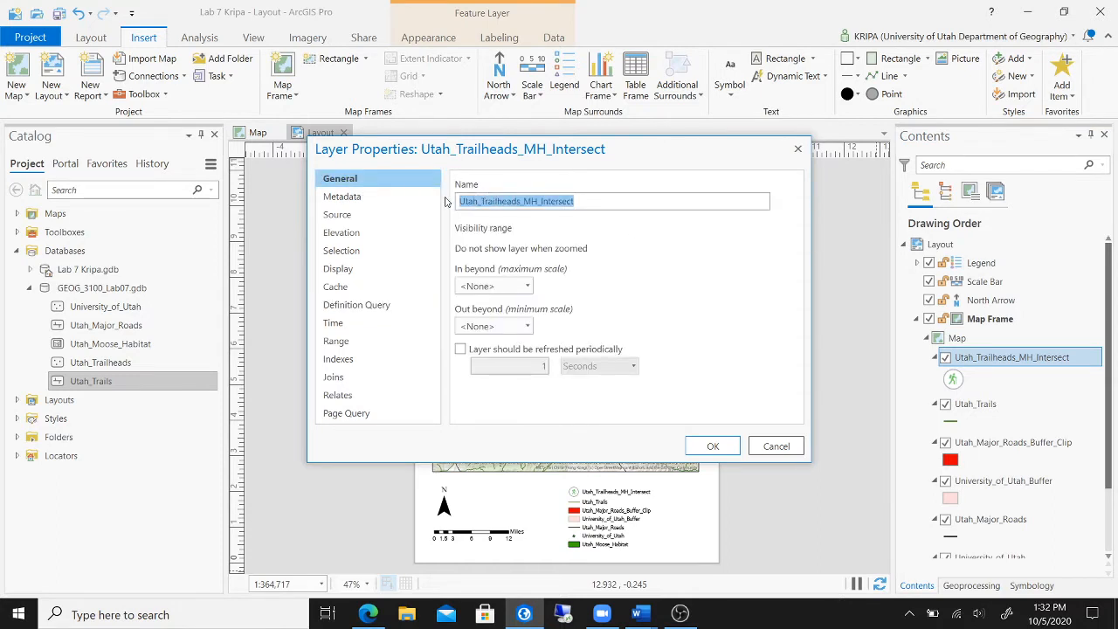
text(UT Trailheads)
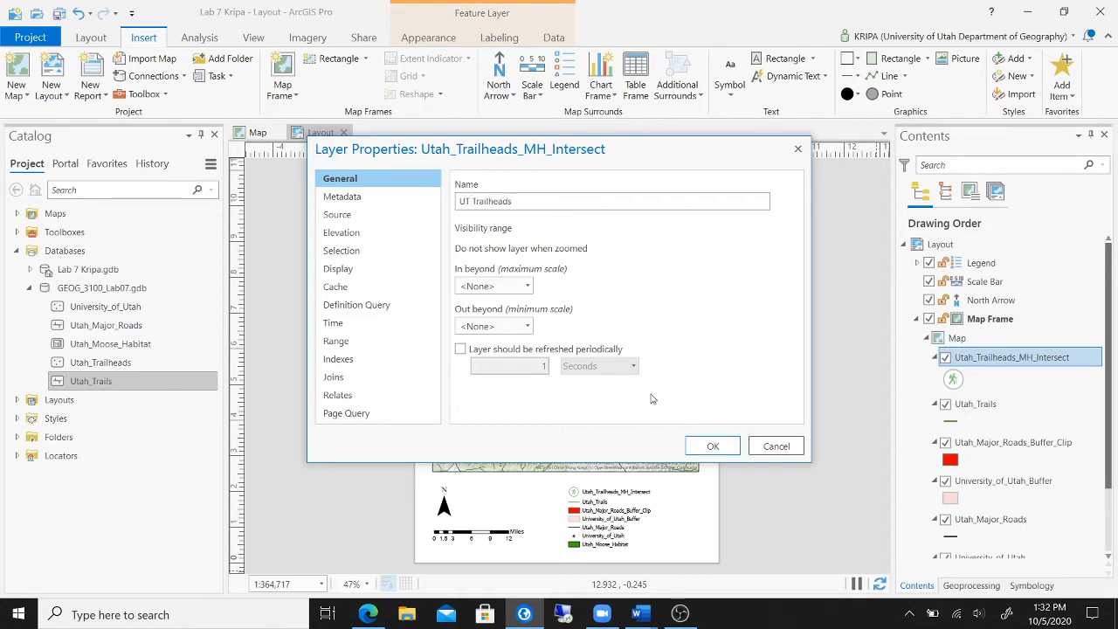
click(713, 446)
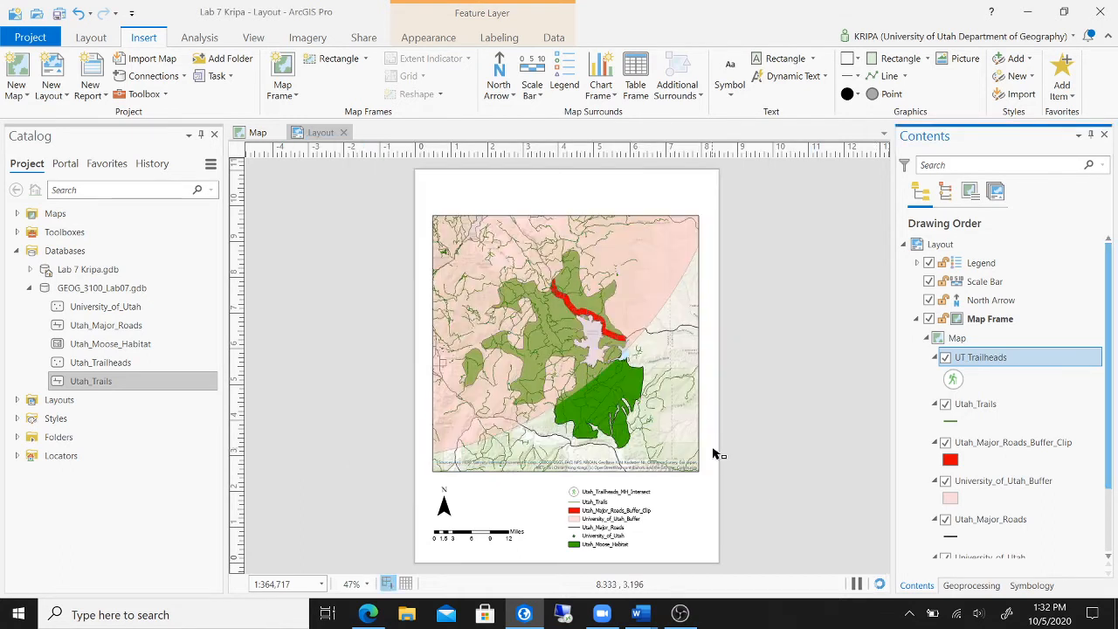
Rename the Utah_Trails layer as UT Trails.
double_click(988, 406)
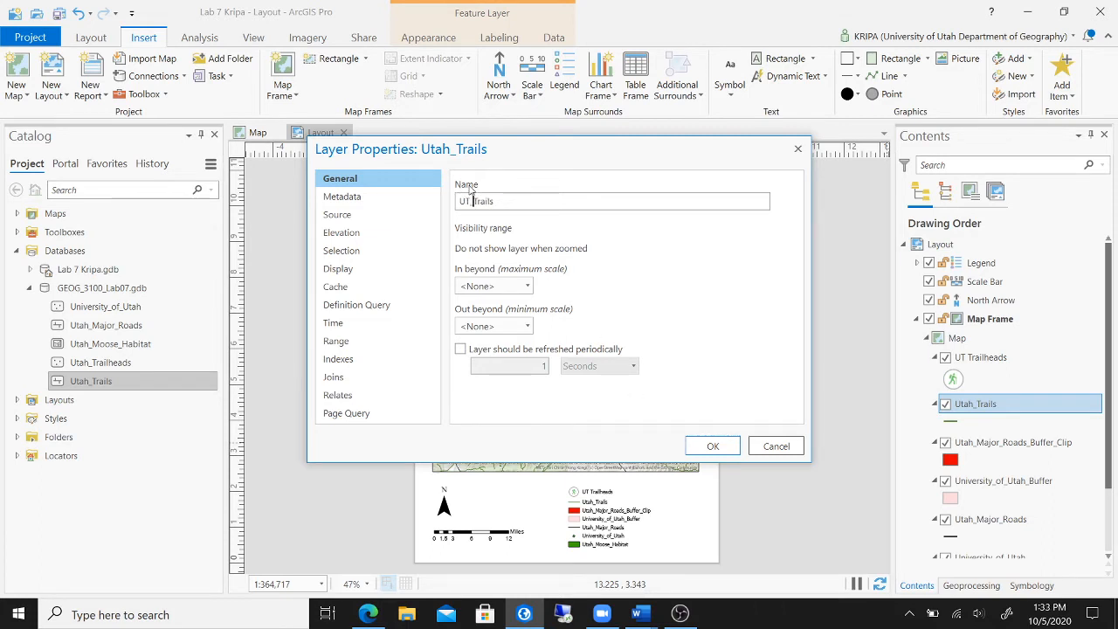
key(BackSpace)
click(713, 445)
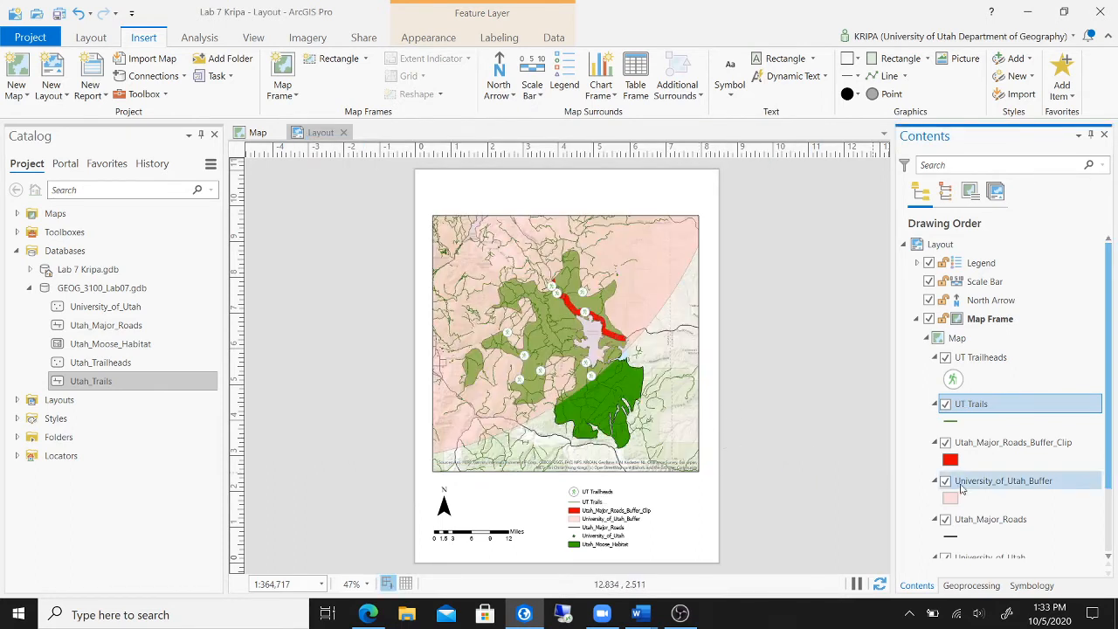
Rename the Utah_Major_Roads_Buffer_Clip layer as UT Major Road Buffer.
double_click(1005, 443)
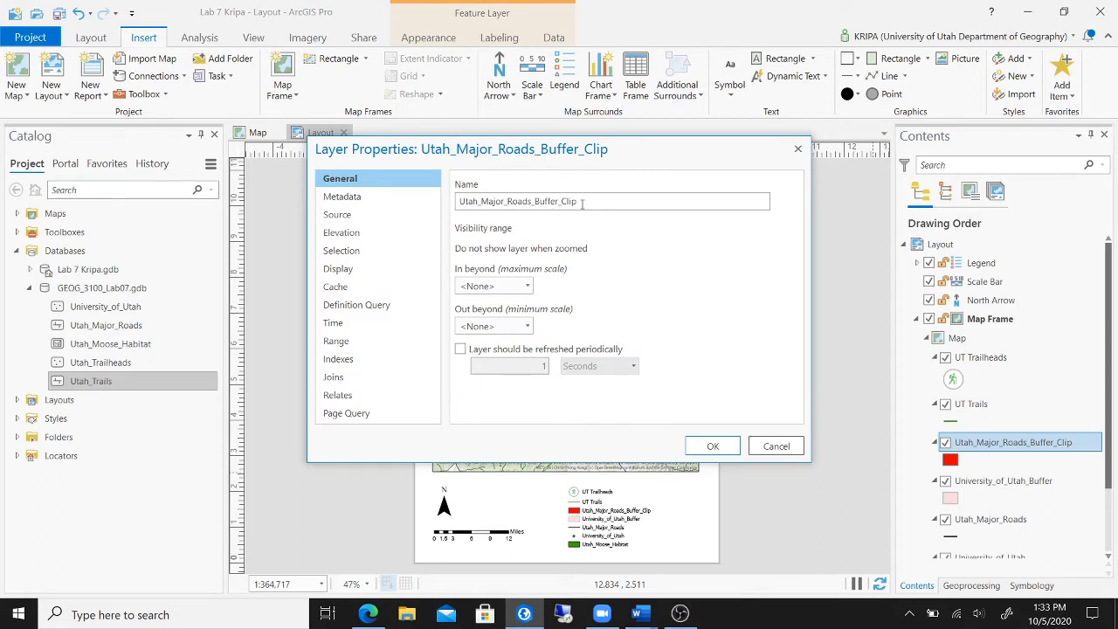
drag(577, 201, 452, 209)
text(U)
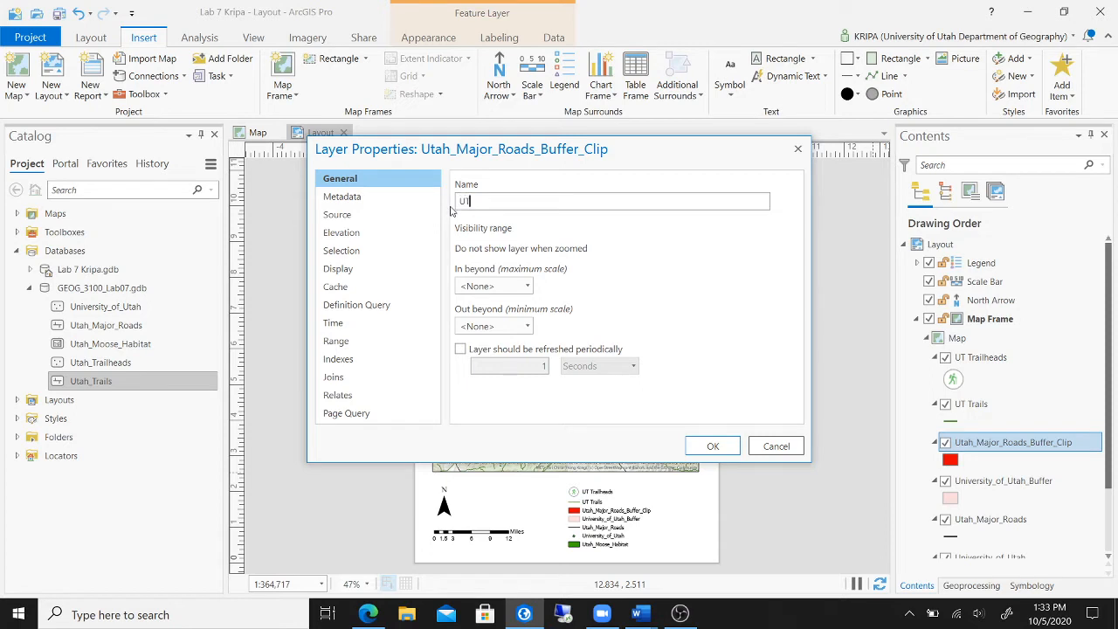
text(T Major Road Buffer)
click(711, 447)
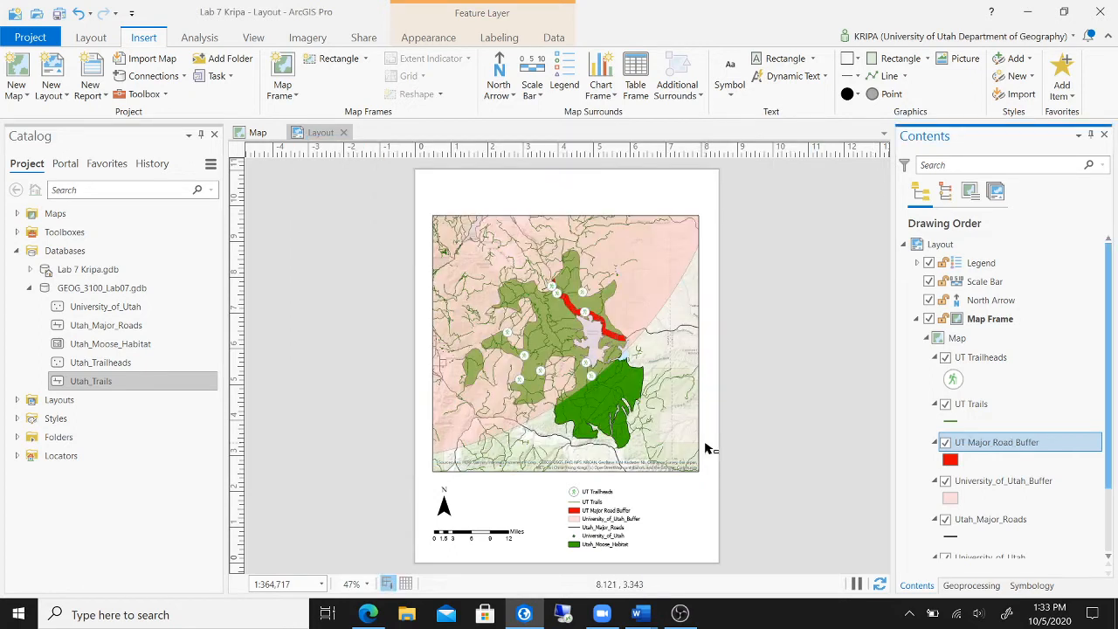
Rename the University_of_Utah_Buffer layer as University of Utah Buffer, replacing its underscores with spaces.
double_click(991, 483)
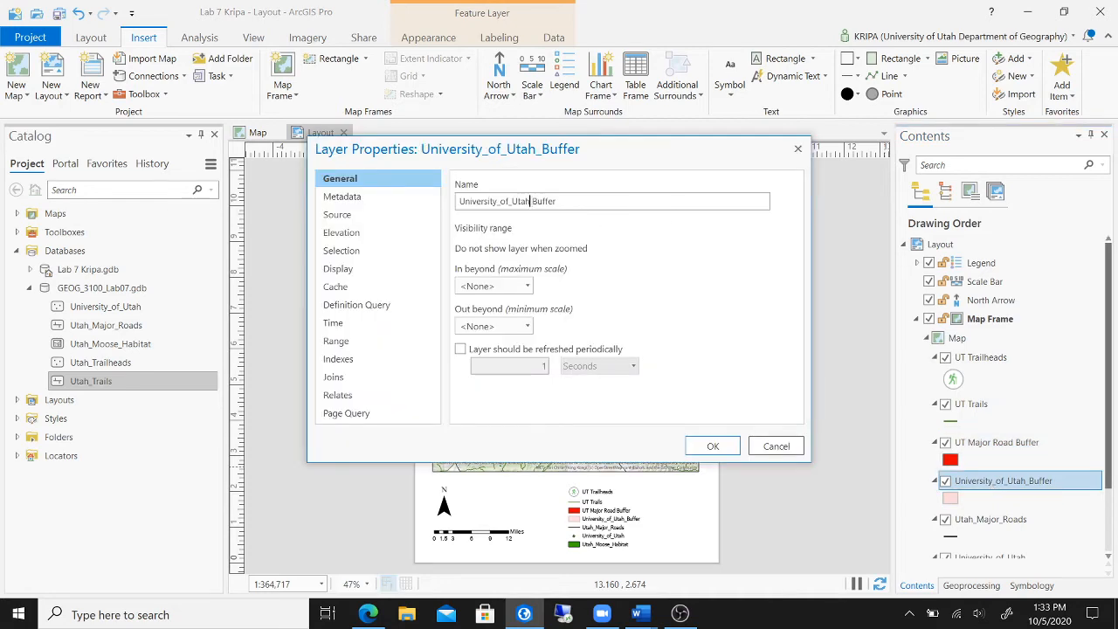
key(BackSpace)
key(Delete)
click(731, 447)
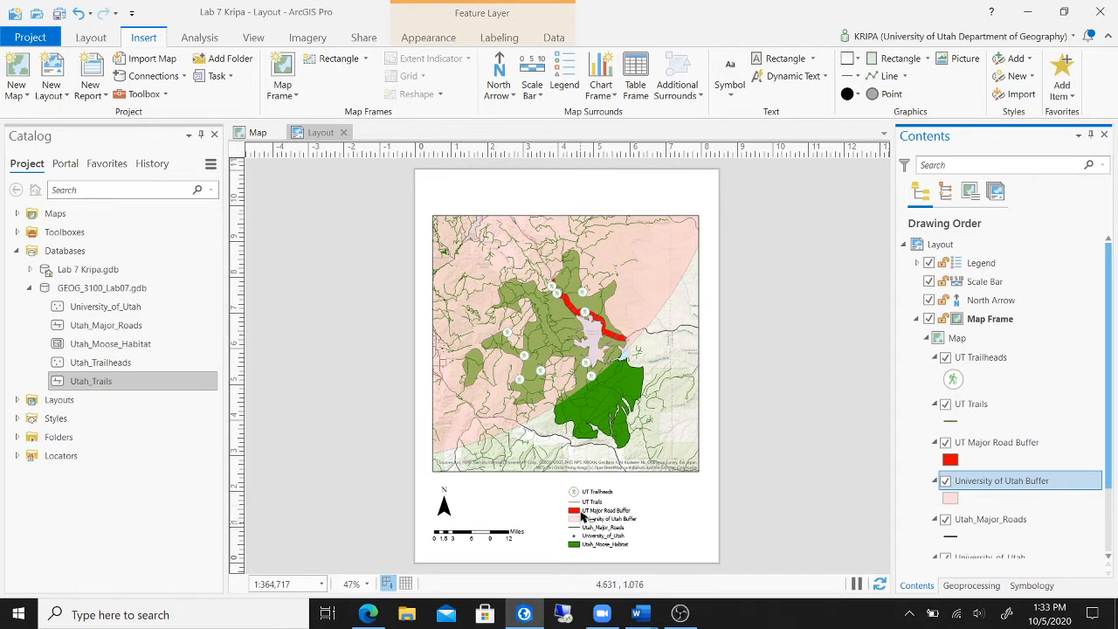
Set the line width of the Utah_Major_Roads layer's symbol to 2 pt and apply it.
click(952, 538)
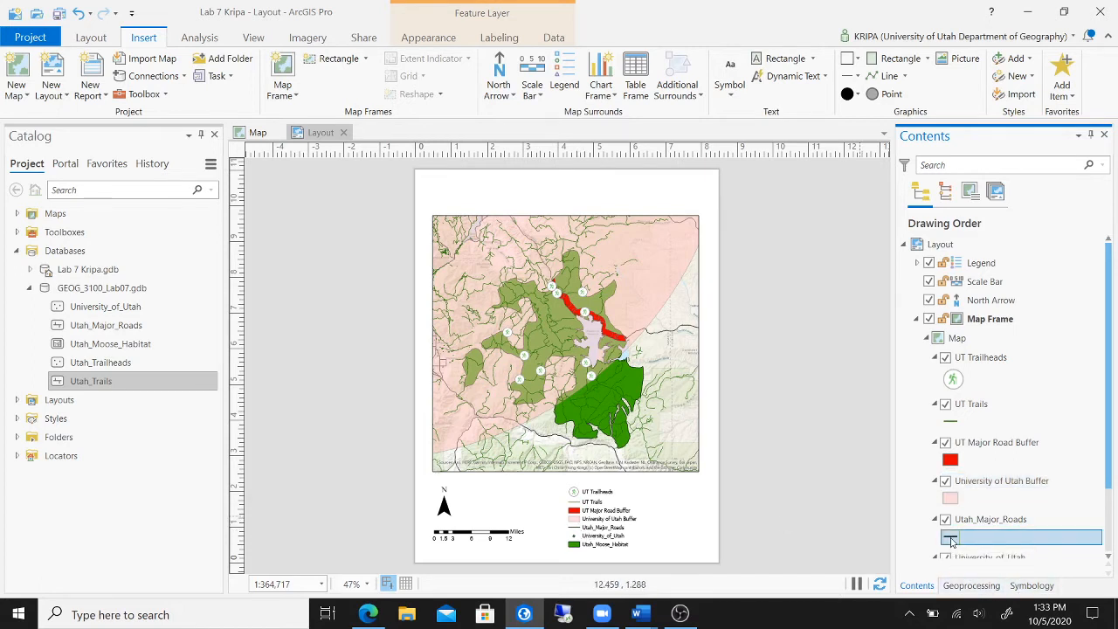
click(1101, 297)
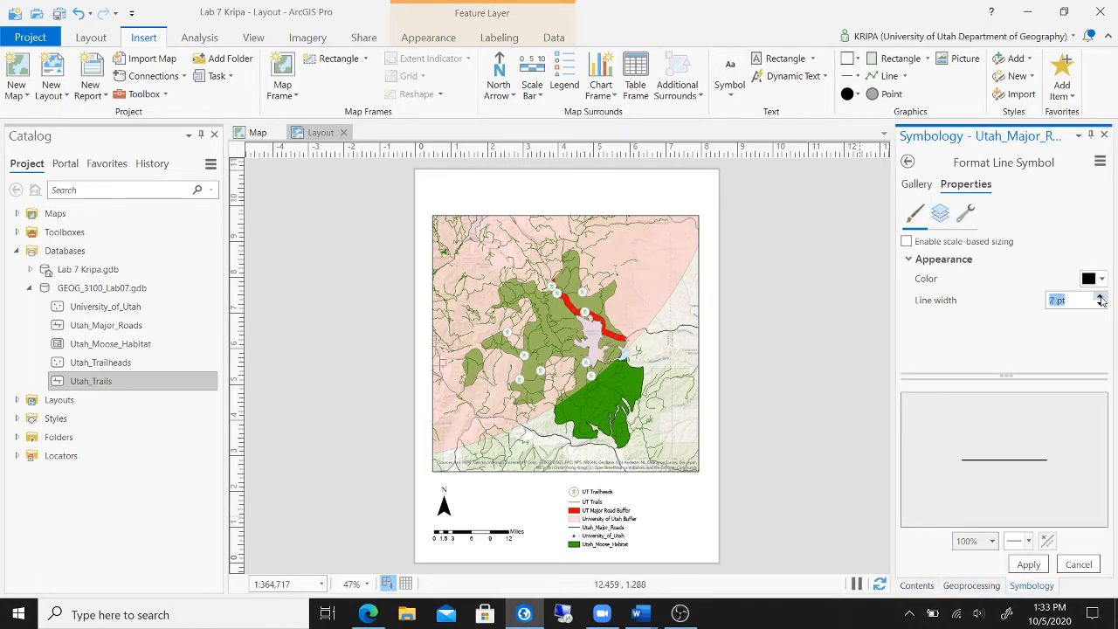
click(1029, 566)
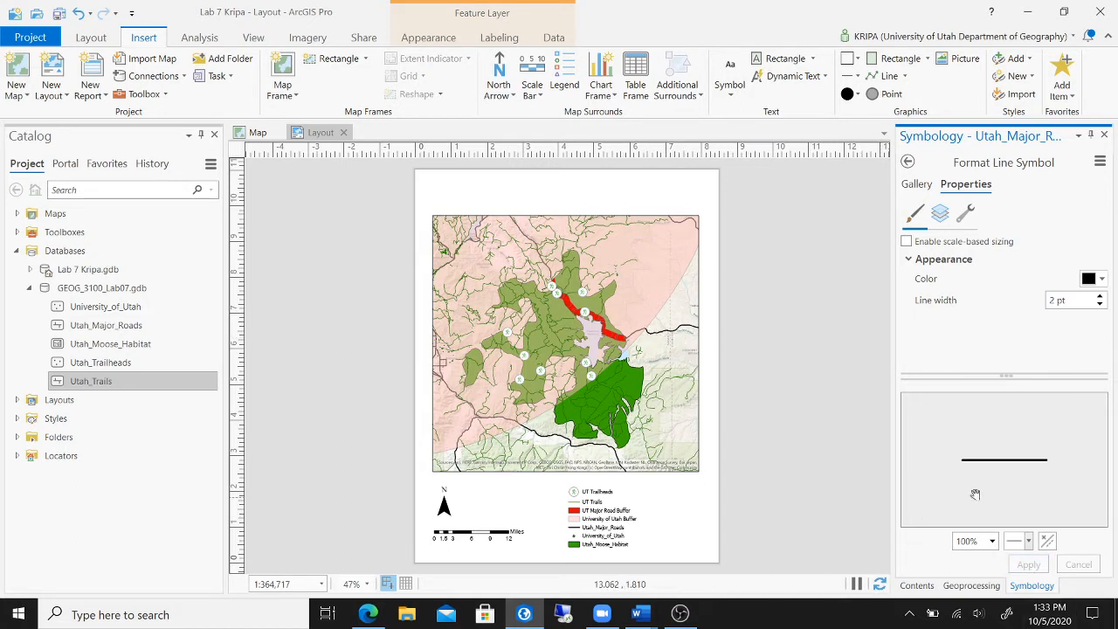
Rename the Utah_Major_Roads layer as Utah Major Roads, replacing its underscores with spaces.
click(918, 585)
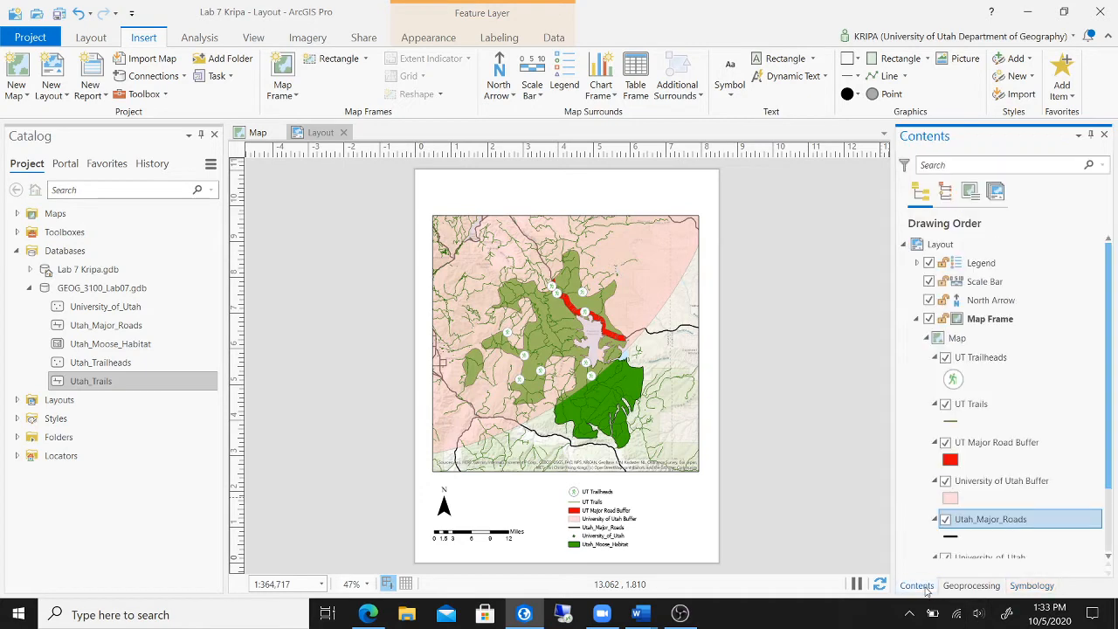
double_click(1008, 520)
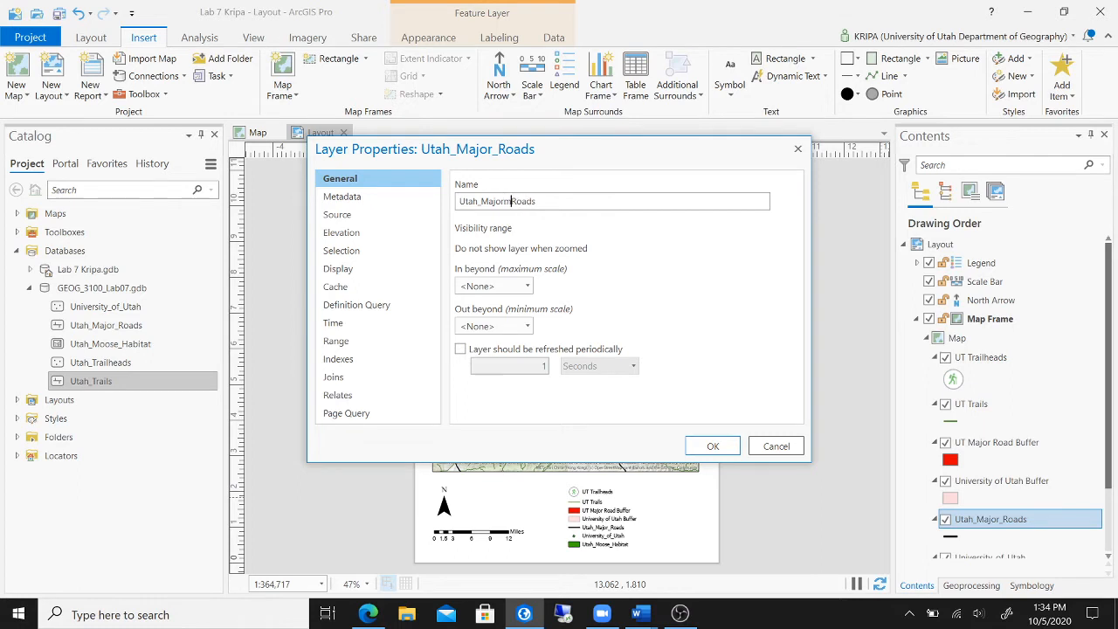
key(BackSpace)
text(_)
key(BackSpace)
key(BackSpace)
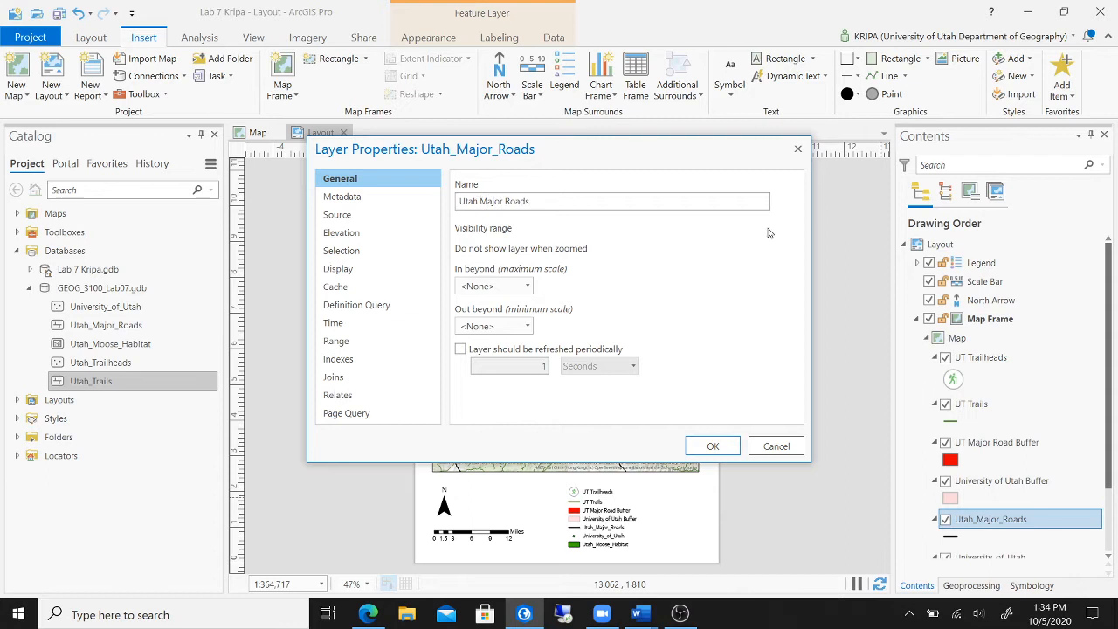
click(713, 447)
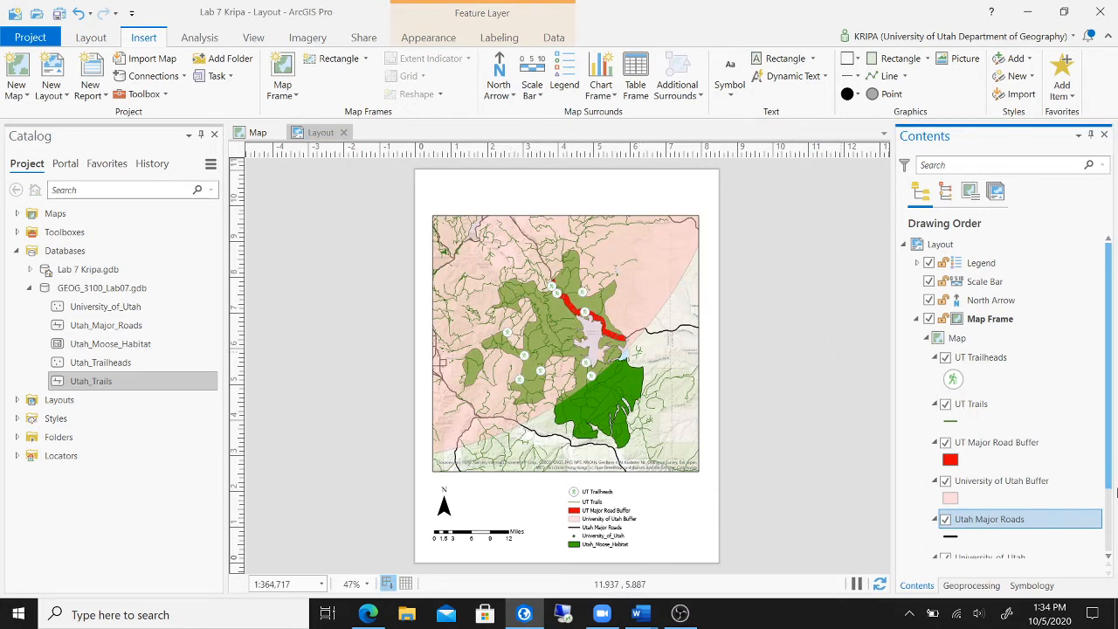
Switch the University of Utah Buffer and University_of_Utah layers off and back on to compare the map and legend.
click(946, 481)
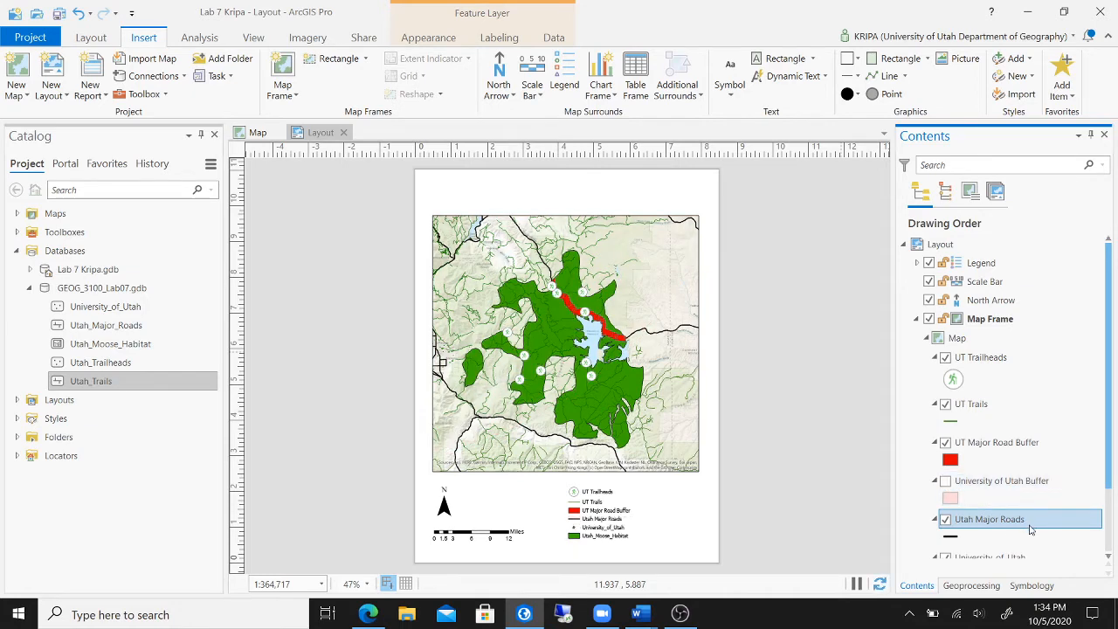
click(945, 481)
scroll(1003, 509, down, 1)
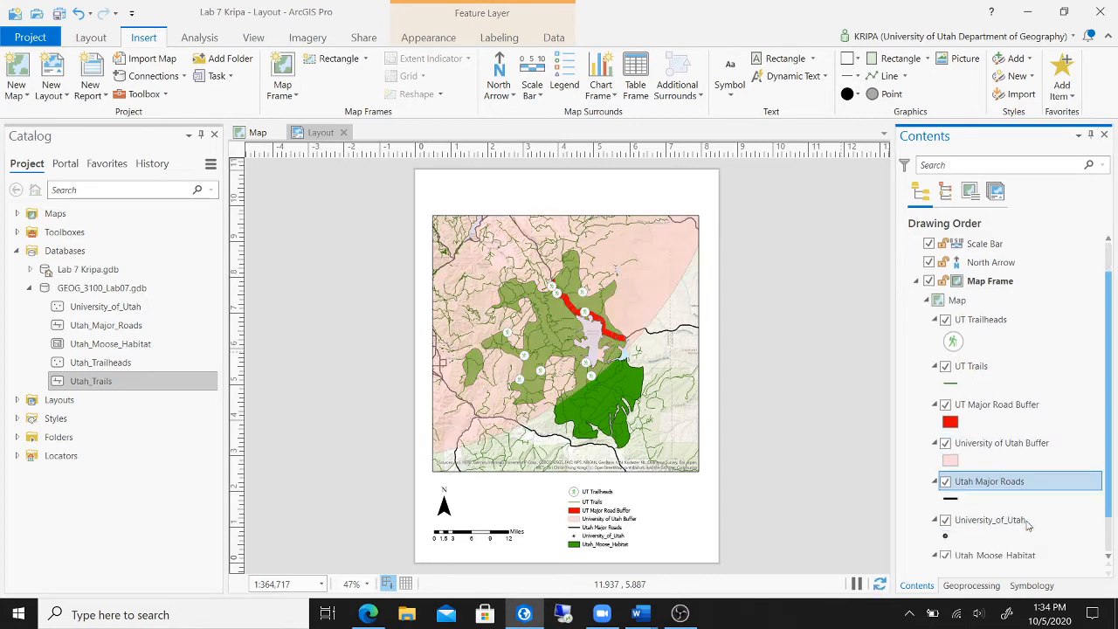
click(945, 519)
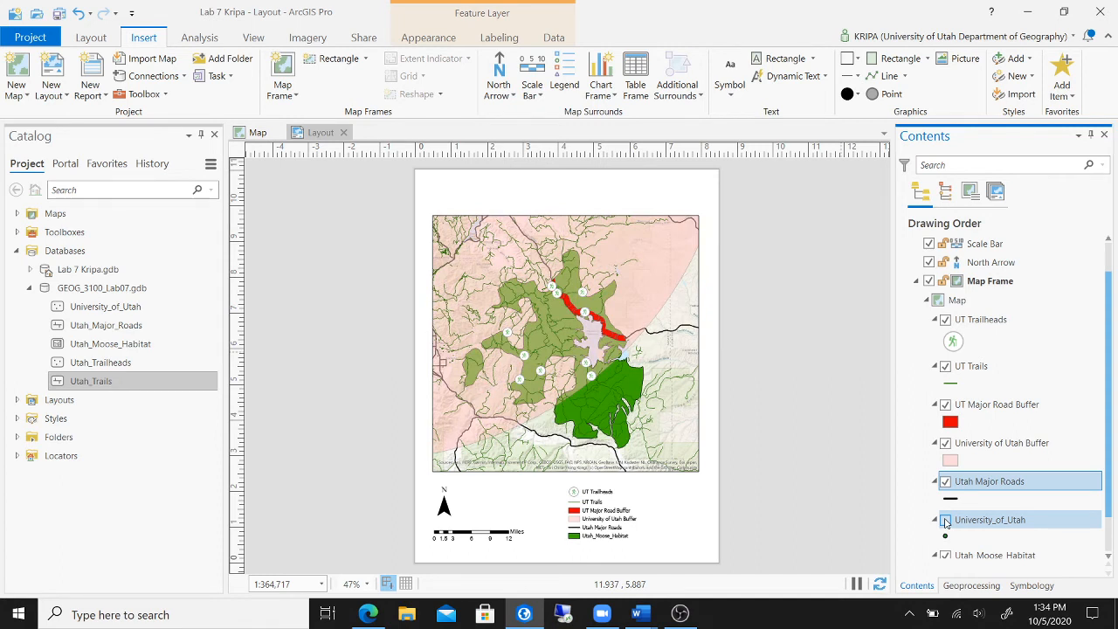
click(945, 520)
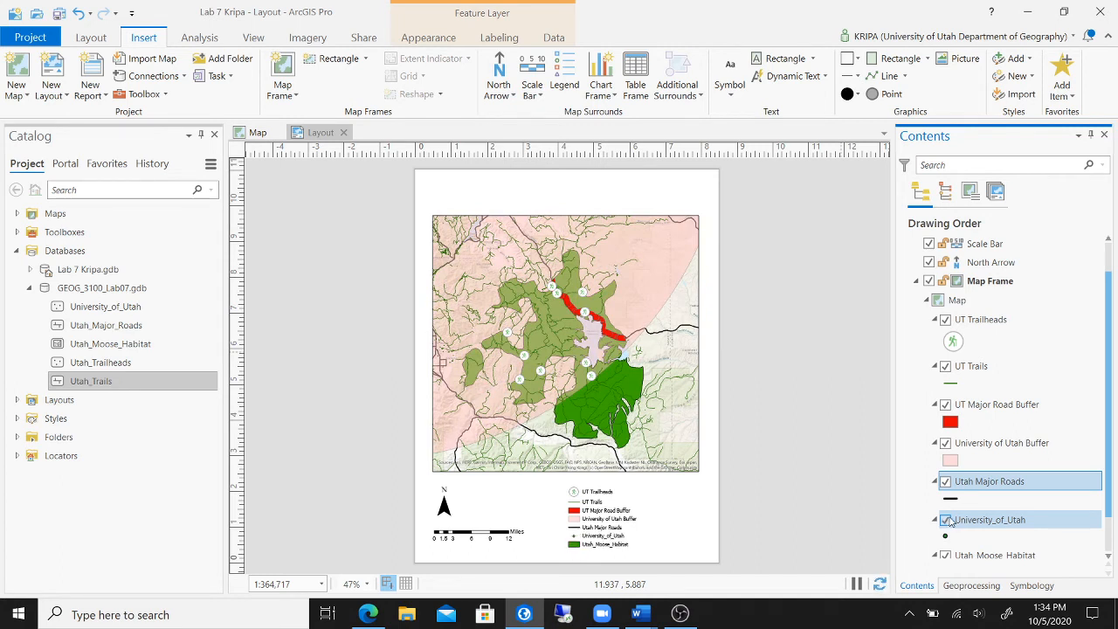
Activate the map frame and reframe the map at 1:890,423 to cover the area north and west of the moose habitat.
right_click(639, 295)
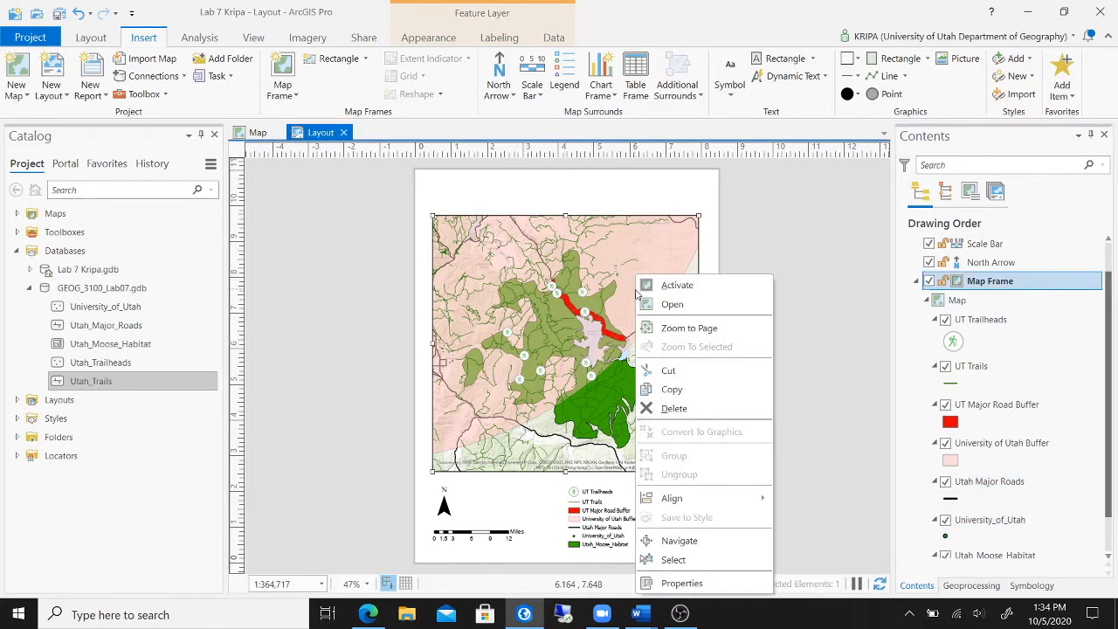
click(679, 288)
scroll(601, 287, down, 5)
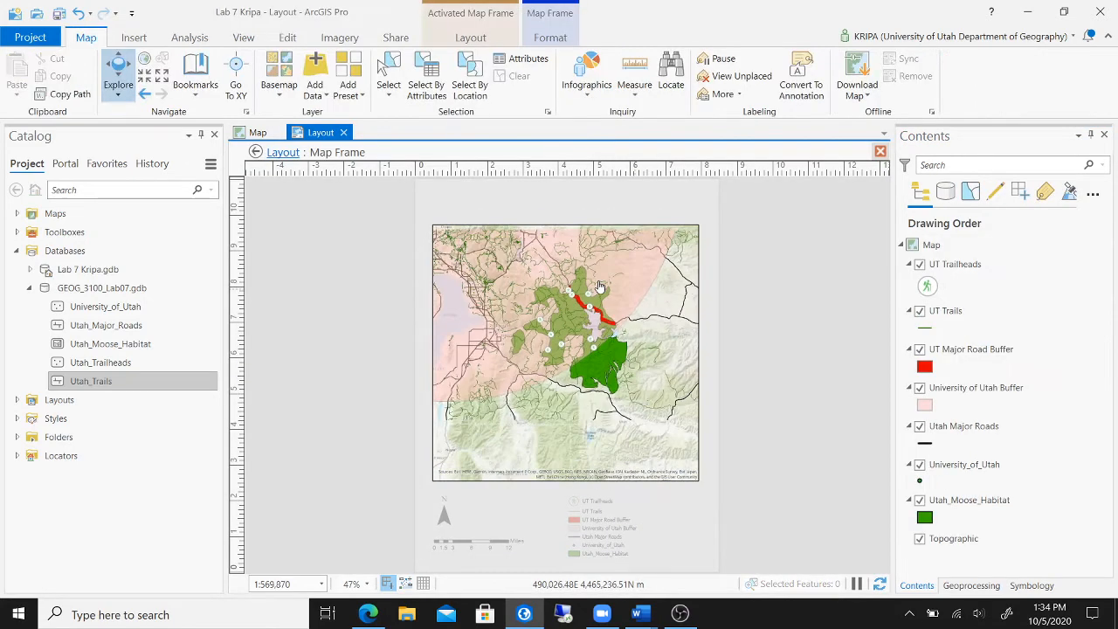
drag(623, 287, 628, 374)
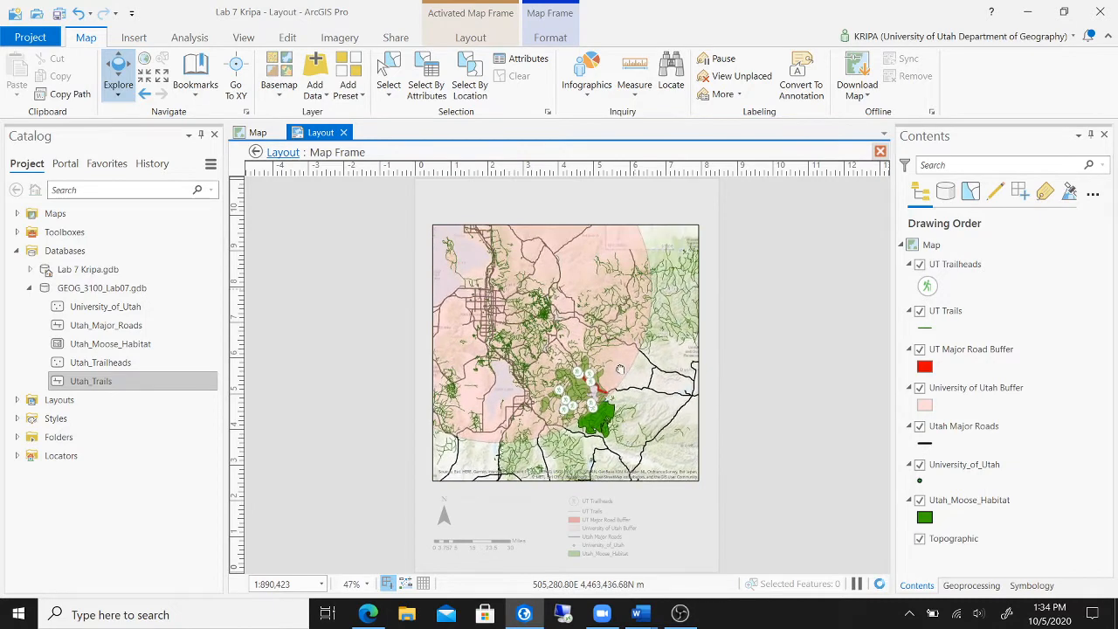
Change the University_of_Utah point symbol to Circle 4 from the ArcGIS 2D style, and select that layer.
click(926, 483)
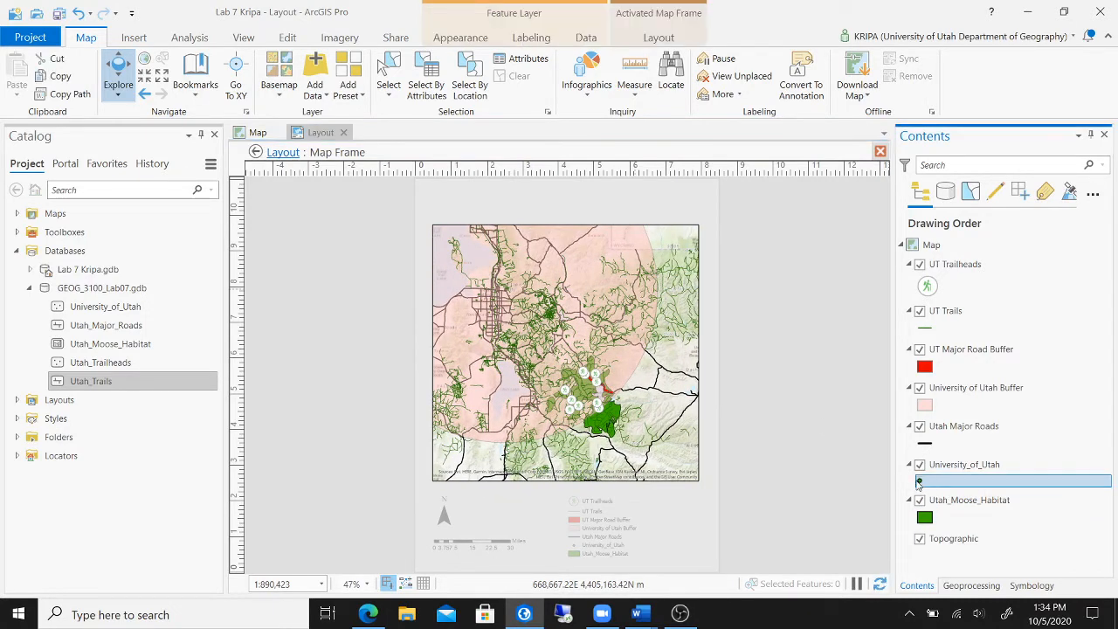
click(919, 483)
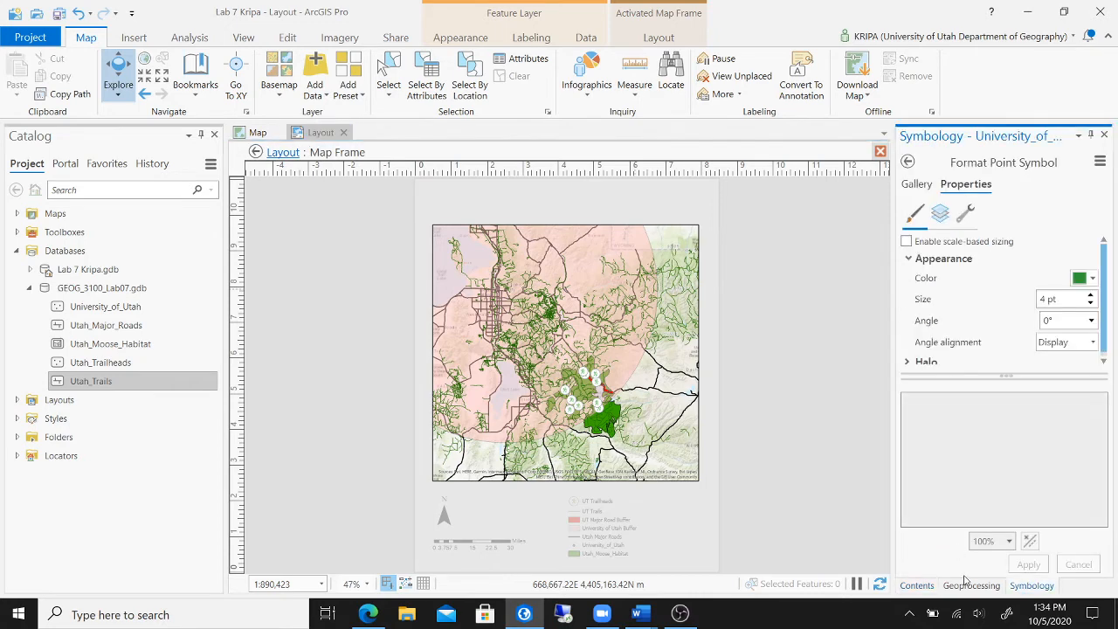
click(1092, 278)
click(1094, 279)
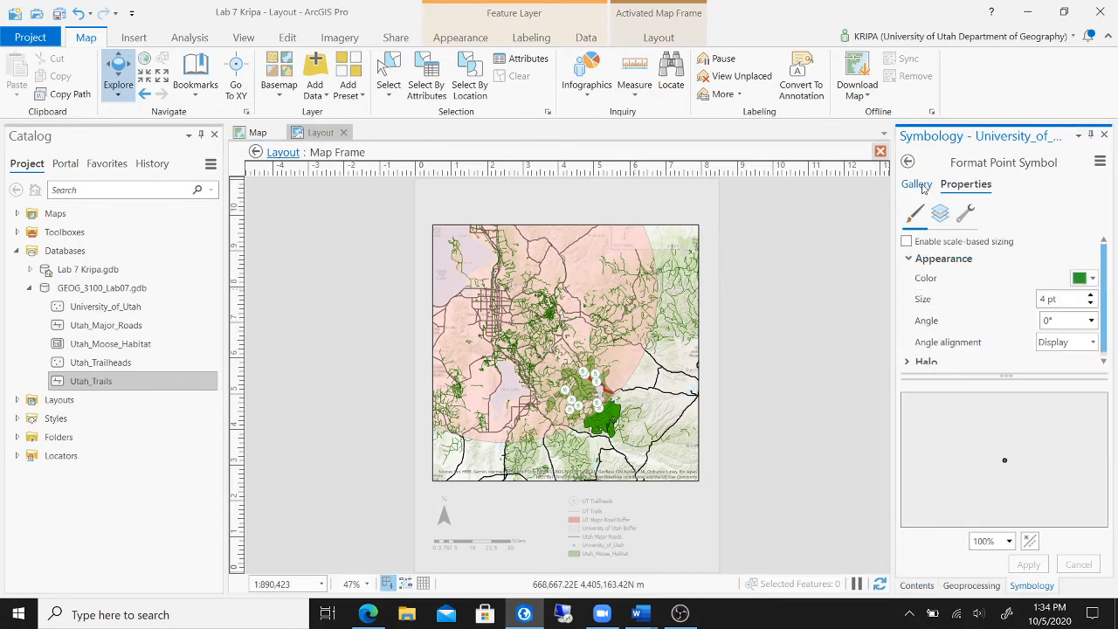
click(917, 184)
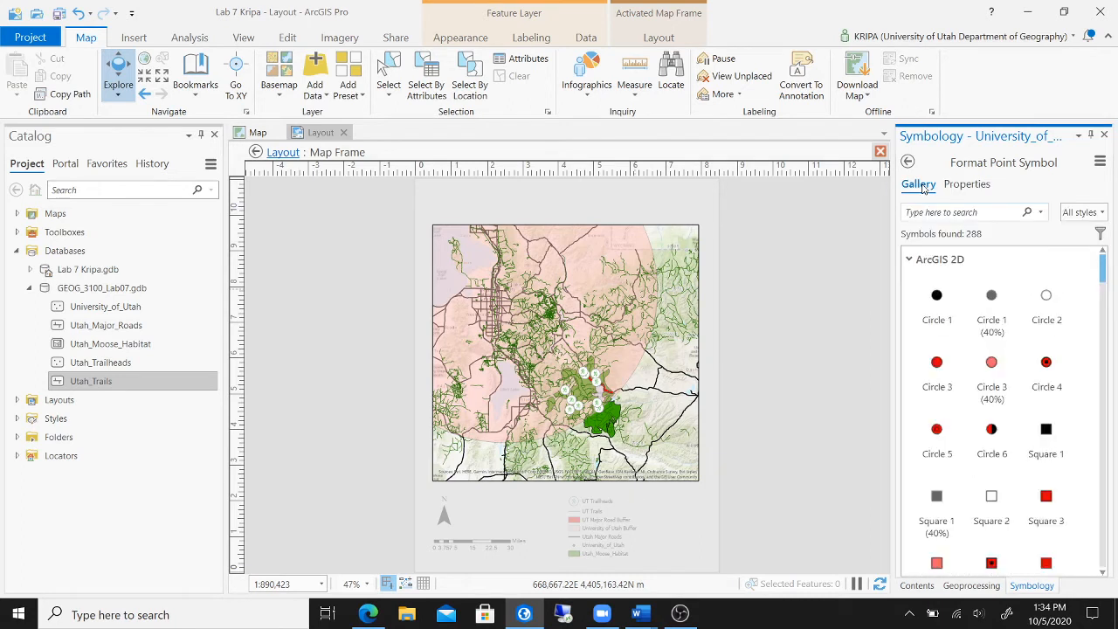
click(1052, 378)
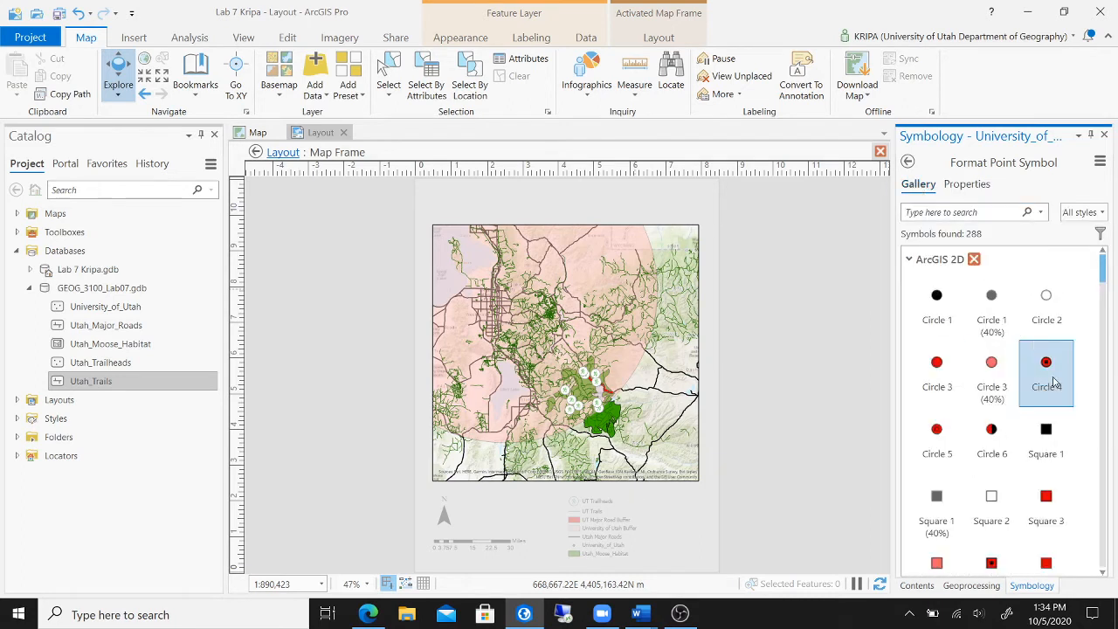
click(976, 186)
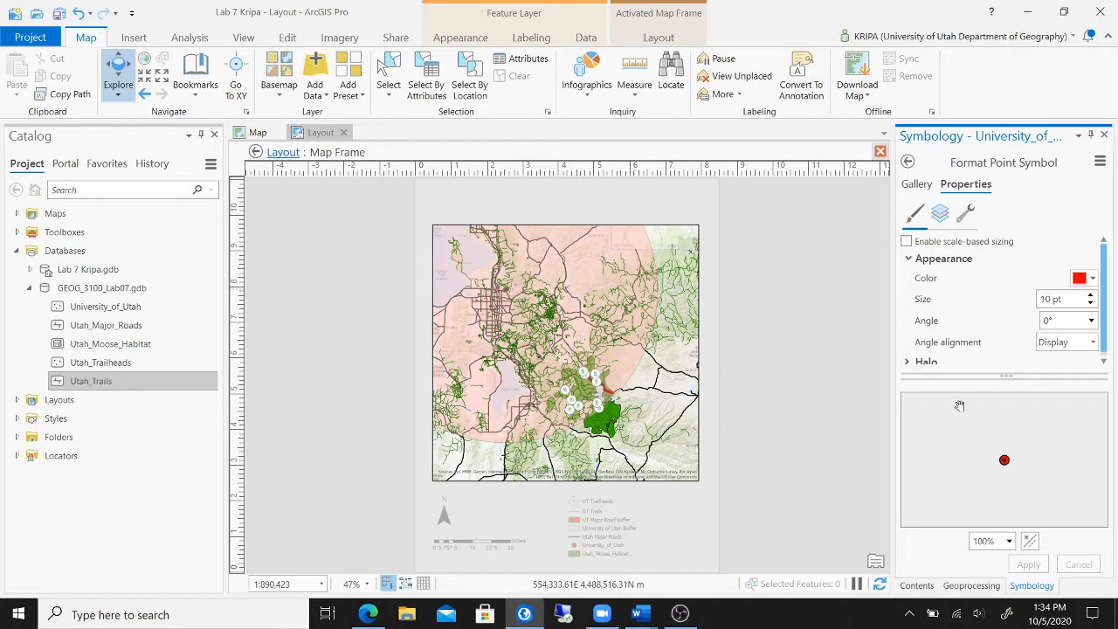
click(918, 585)
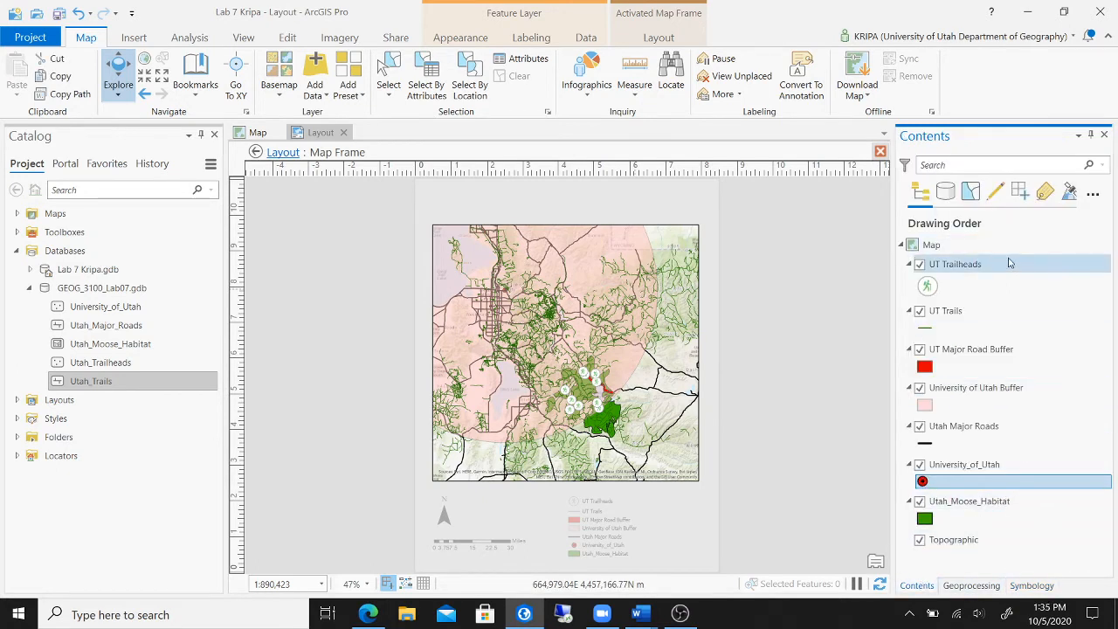
click(1036, 469)
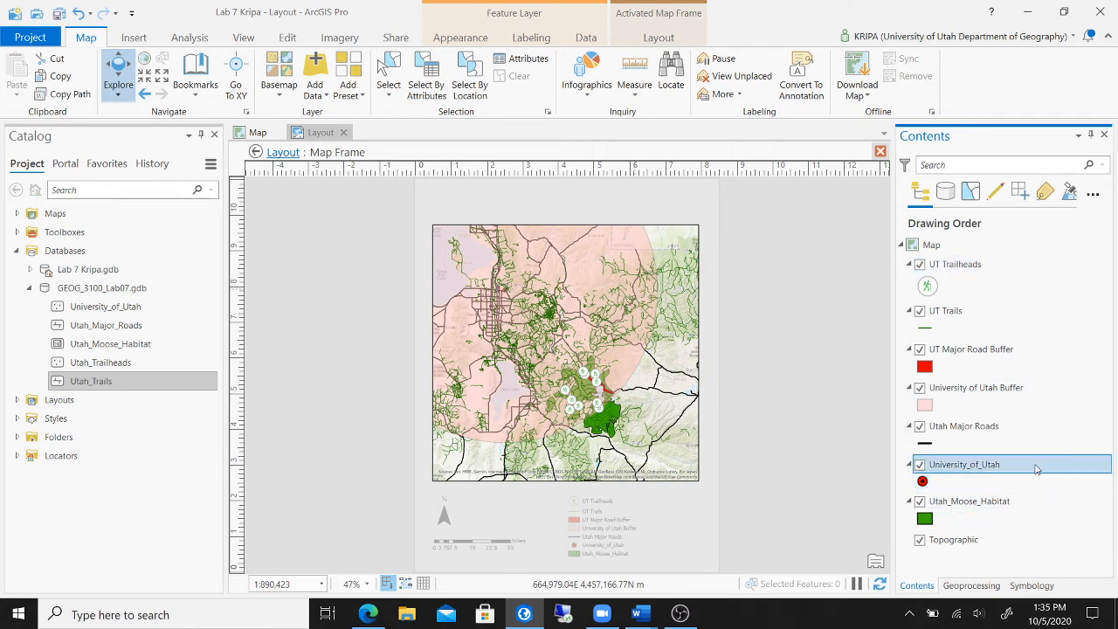
Move the University_of_Utah layer to the top of the drawing order and enlarge its point symbol to 17 pt.
mouse_move(1037, 470)
mouse_down()
mouse_move(997, 353)
mouse_move(1001, 256)
mouse_move(1013, 268)
mouse_up()
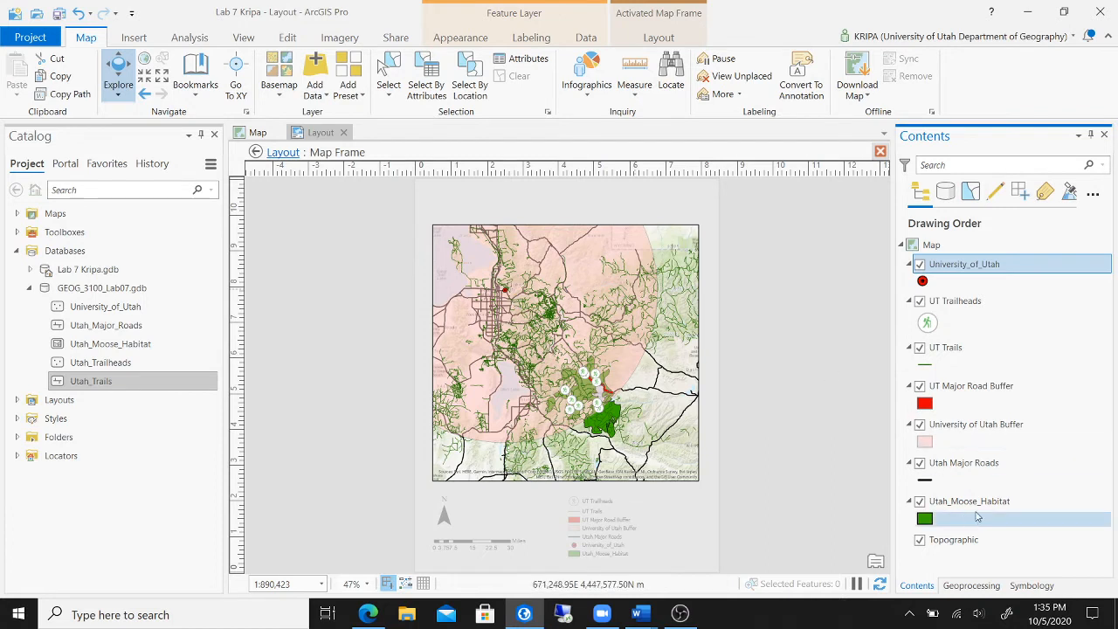
click(922, 280)
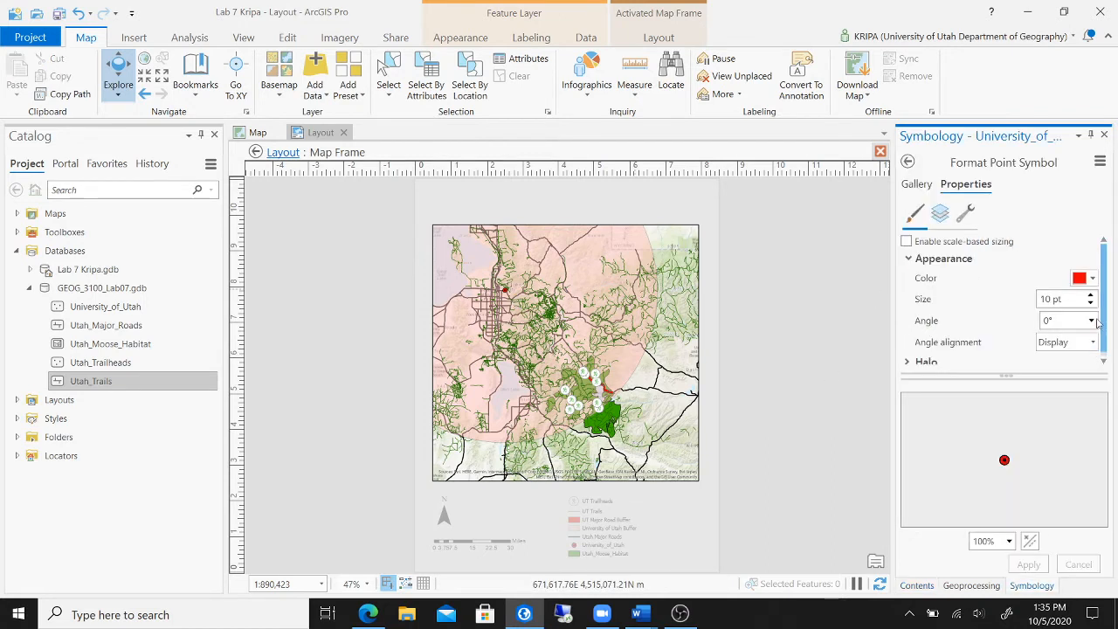
click(1091, 296)
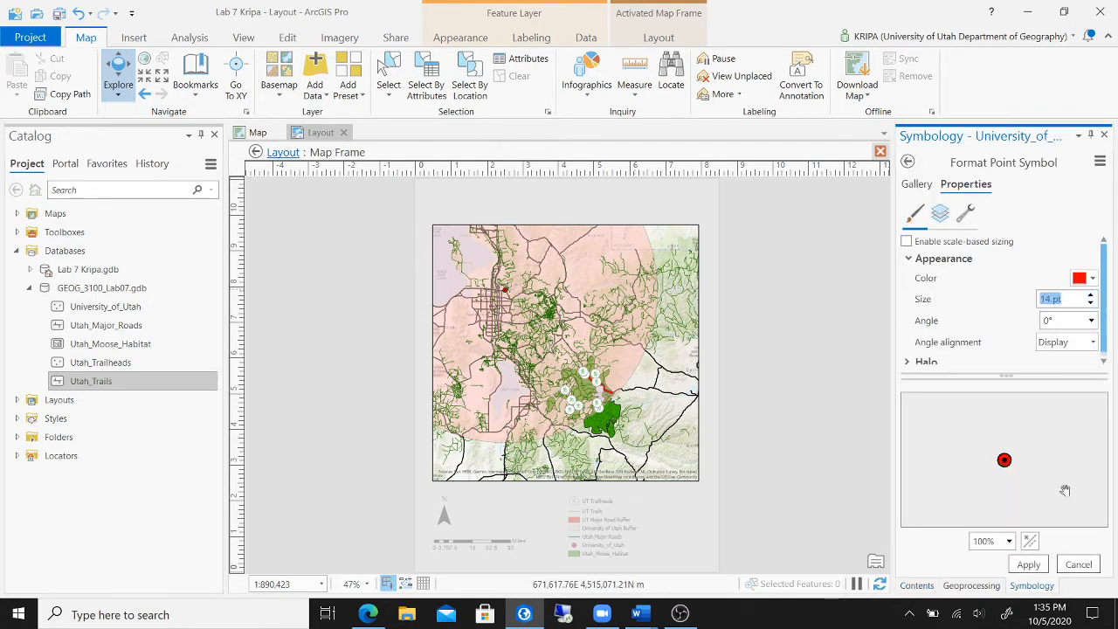
click(1028, 566)
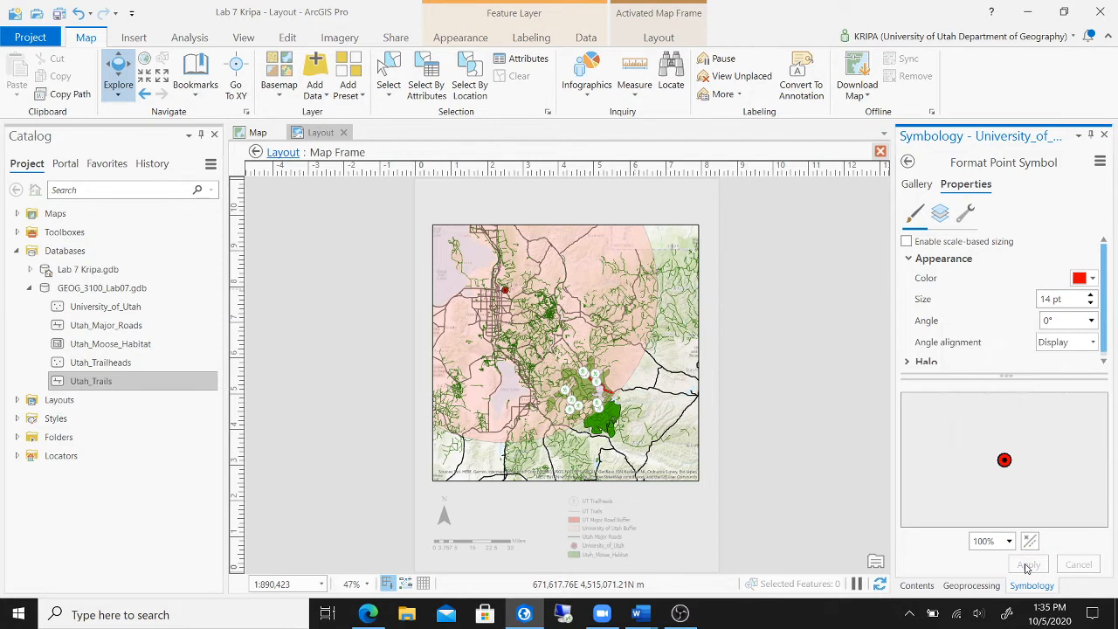
click(1091, 296)
click(1091, 295)
click(1091, 296)
click(1033, 566)
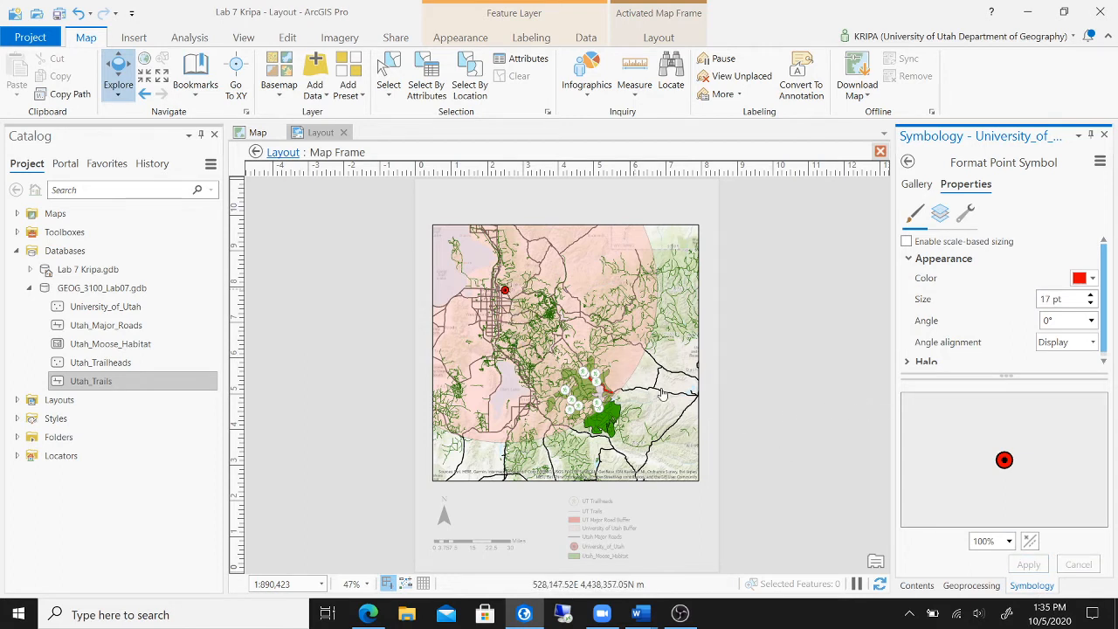
Save the project and close the map frame activation to return to the layout.
click(61, 11)
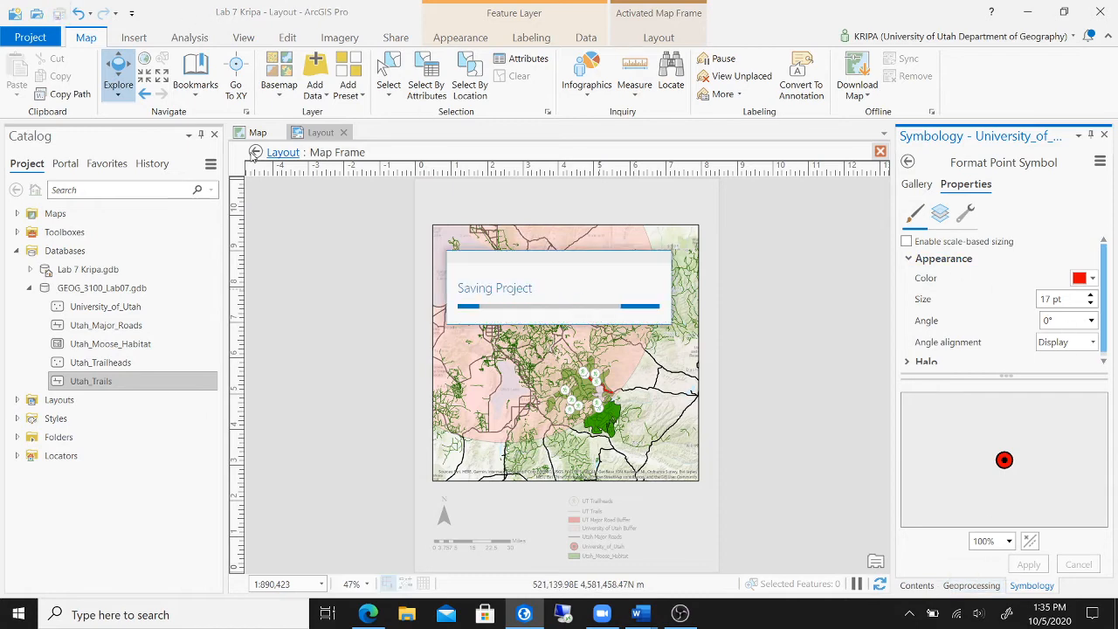
click(255, 152)
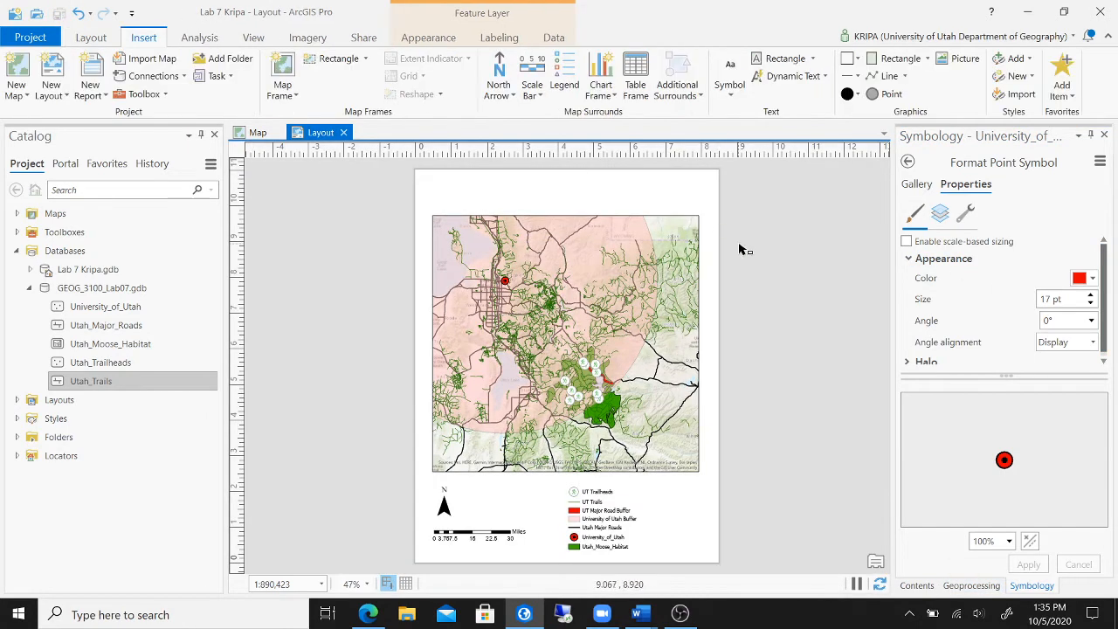
Rename the Utah_Moose_Habitat layer as UT Moose Habitat.
click(917, 587)
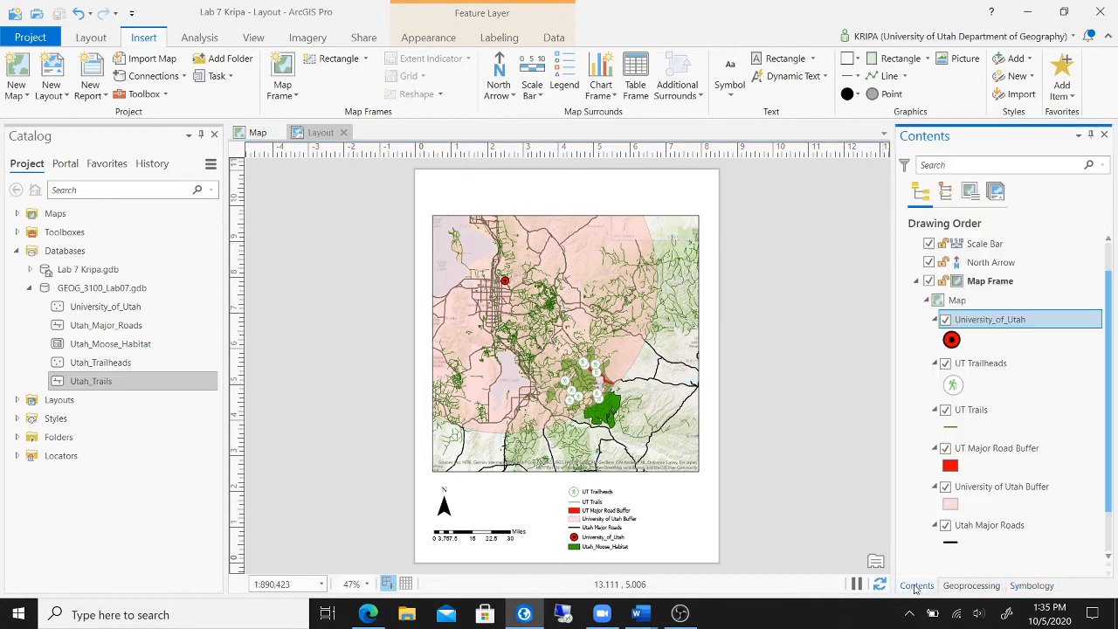
scroll(1014, 489, down, 2)
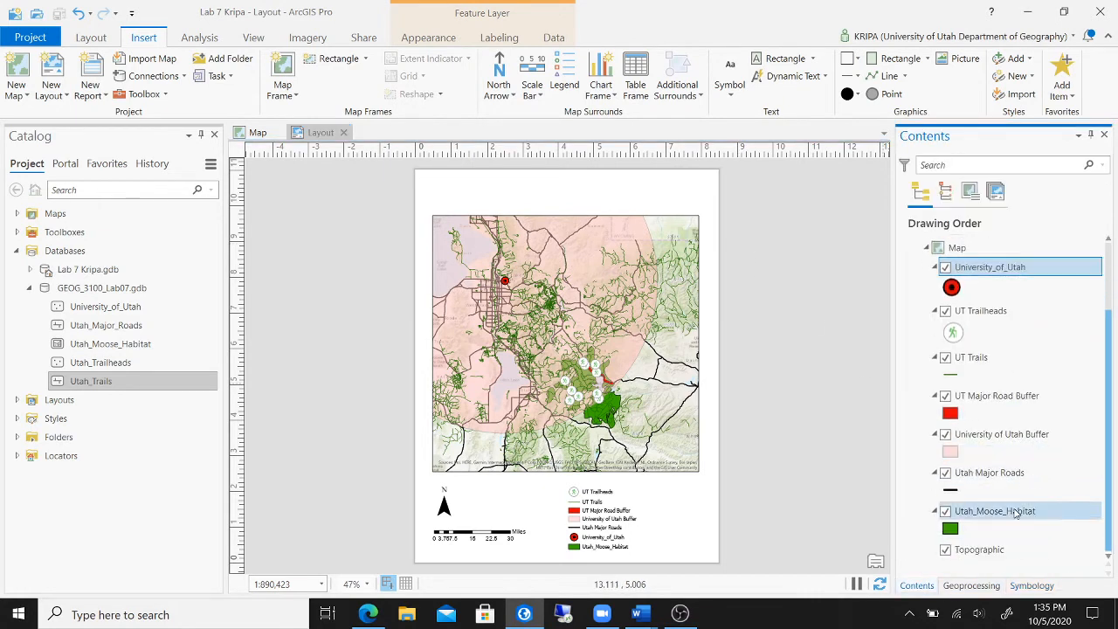
double_click(1016, 513)
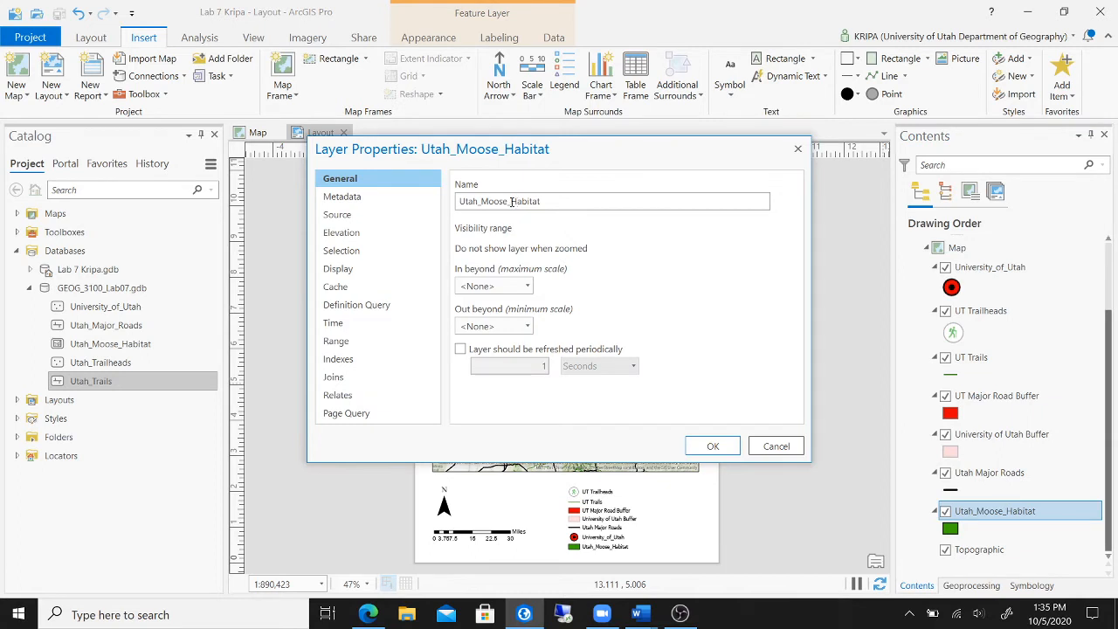
key(BackSpace)
key(BackSpace)
key(BackSpace)
key(BackSpace)
key(BackSpace)
key(BackSpace)
text(UT)
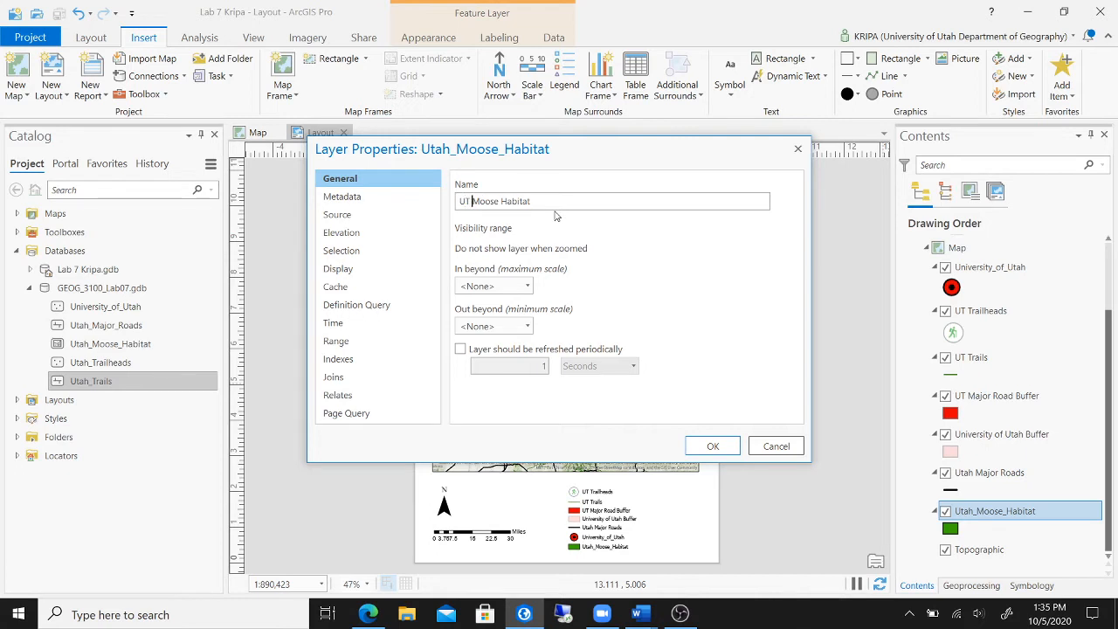
click(707, 447)
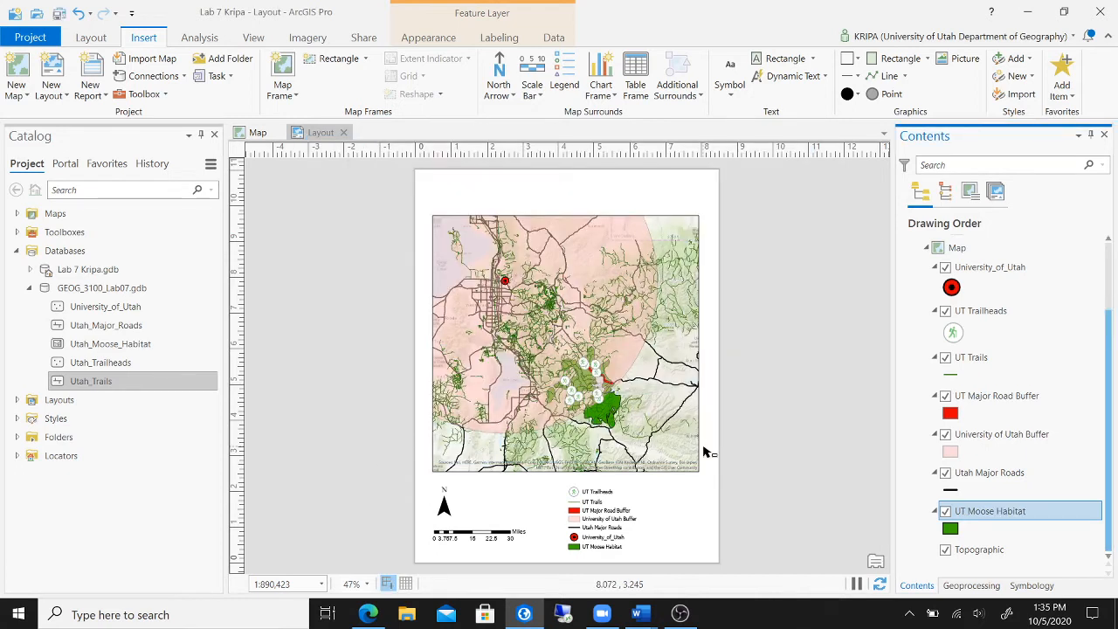
Shift the legend slightly toward the right edge of the page.
click(625, 498)
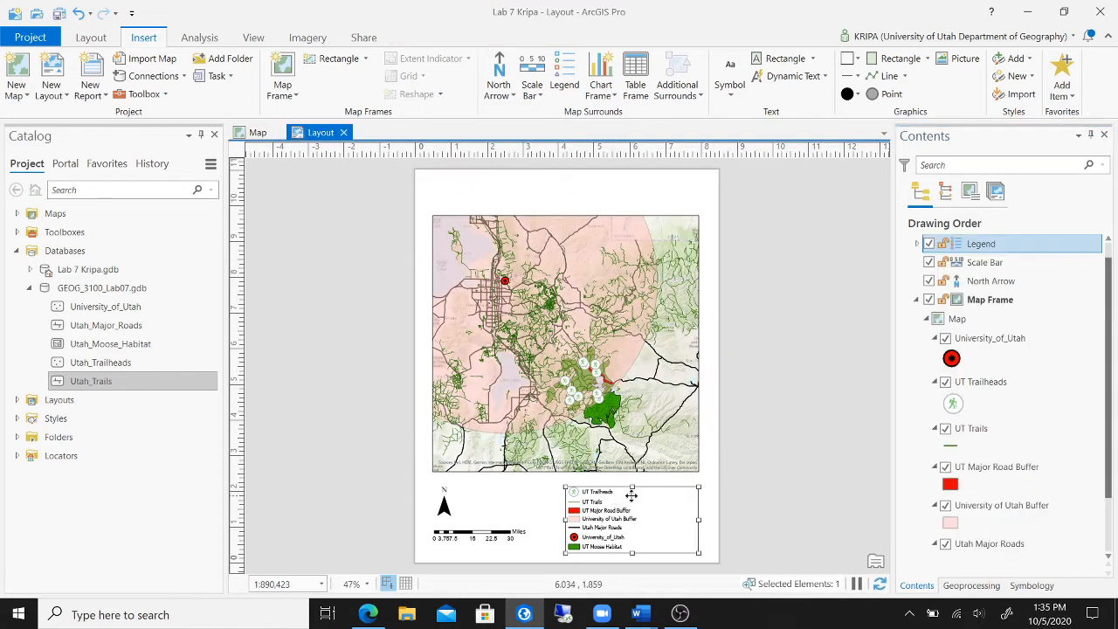
drag(635, 492, 654, 491)
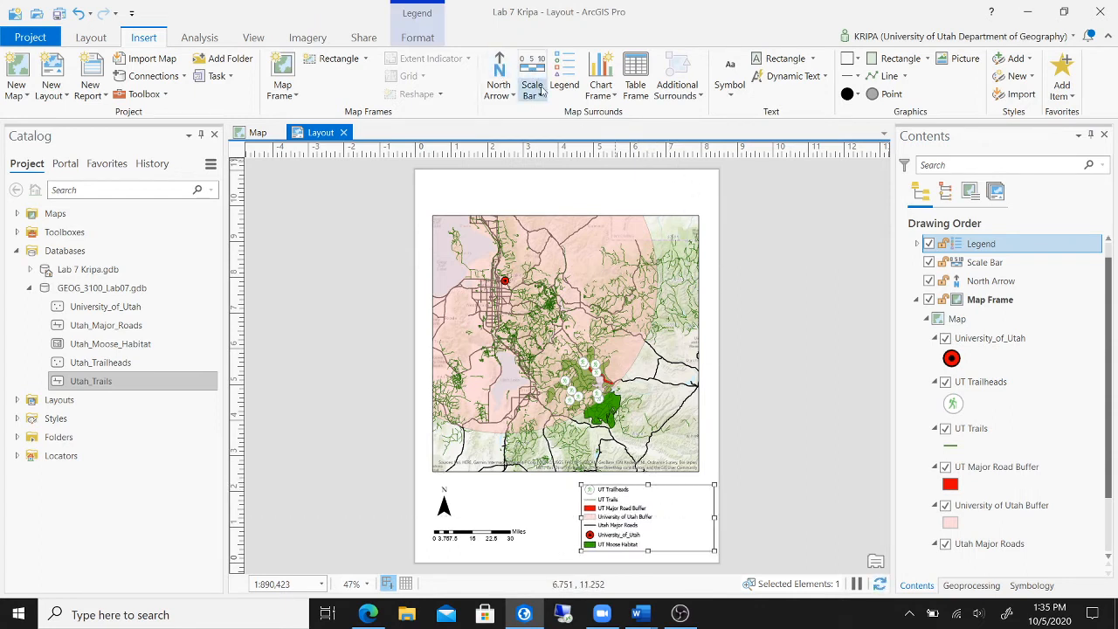
Draw a rectangular text element in the first Title style above the map, spanning the map frame's width.
click(730, 88)
scroll(812, 485, down, 8)
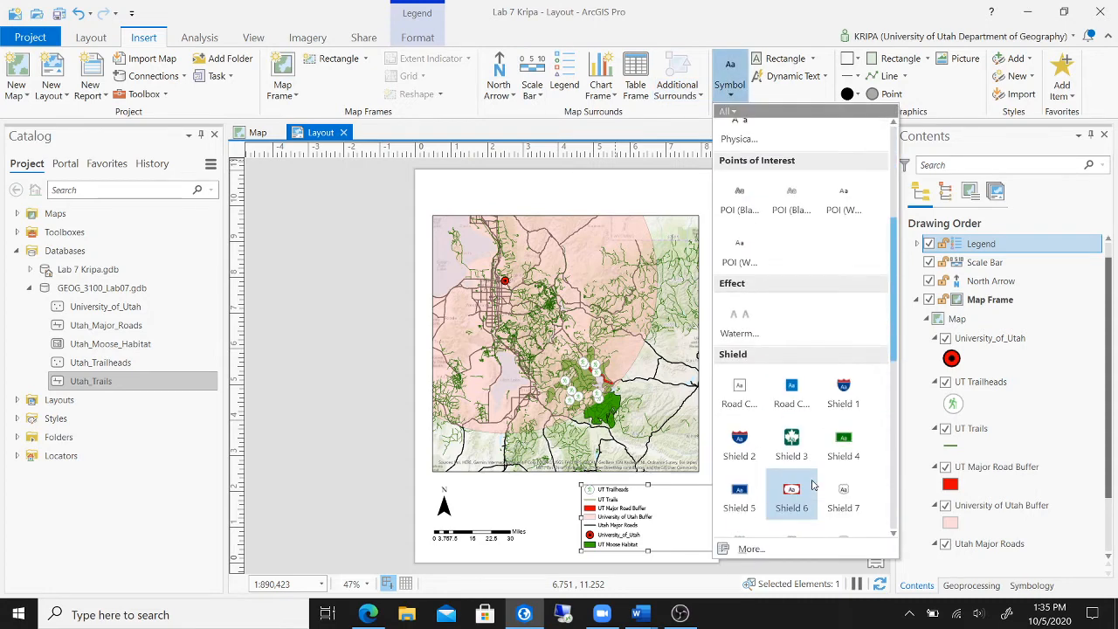
scroll(812, 481, down, 6)
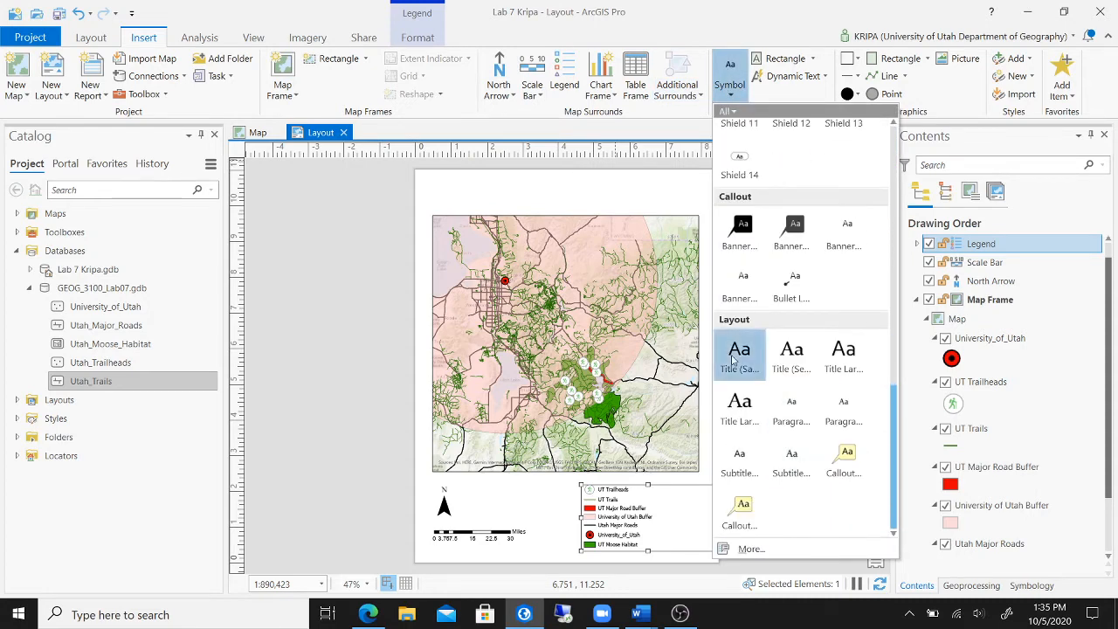
click(741, 354)
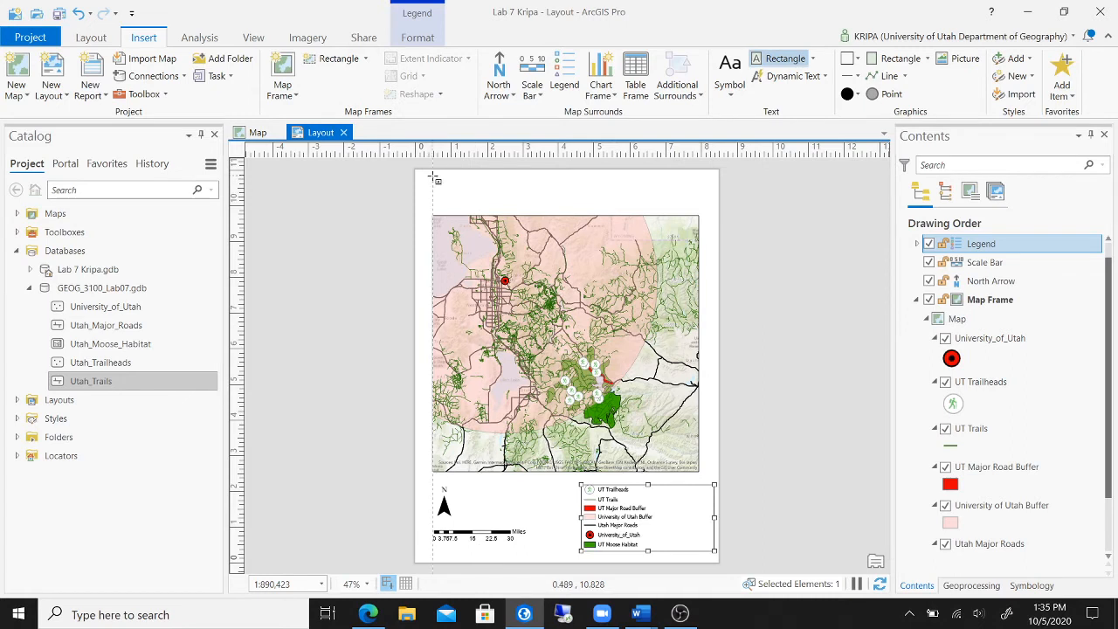
drag(434, 178, 700, 211)
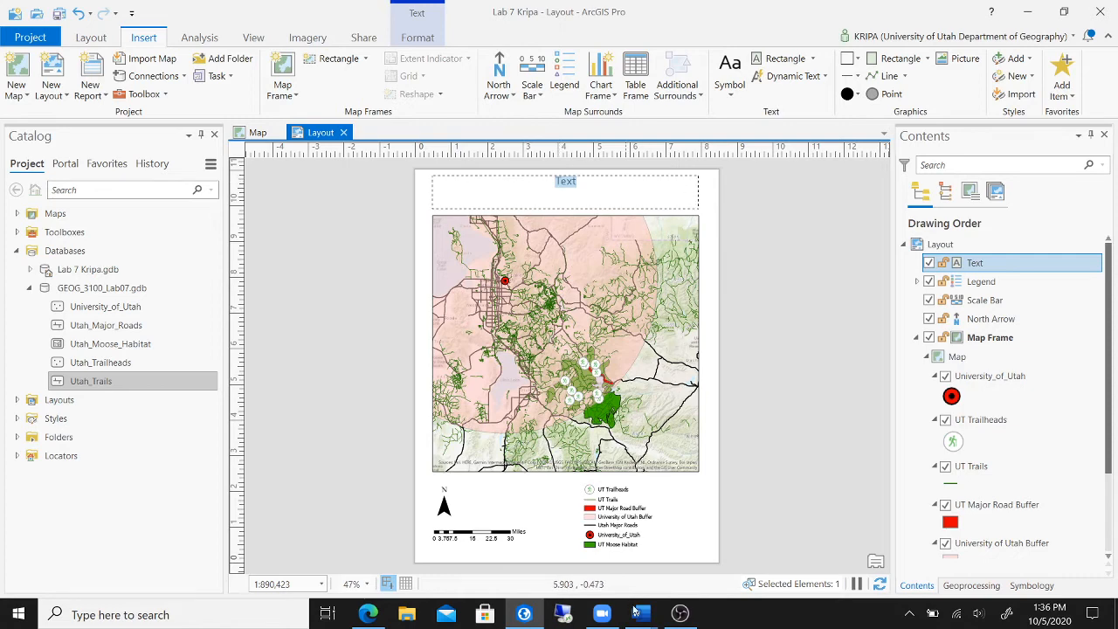
Switch to the GEOG_3100_Lab_07 Word document and copy "location of trailheads and driving routes for spotting moose." from the first deliverable.
mouse_move(637, 613)
click(700, 554)
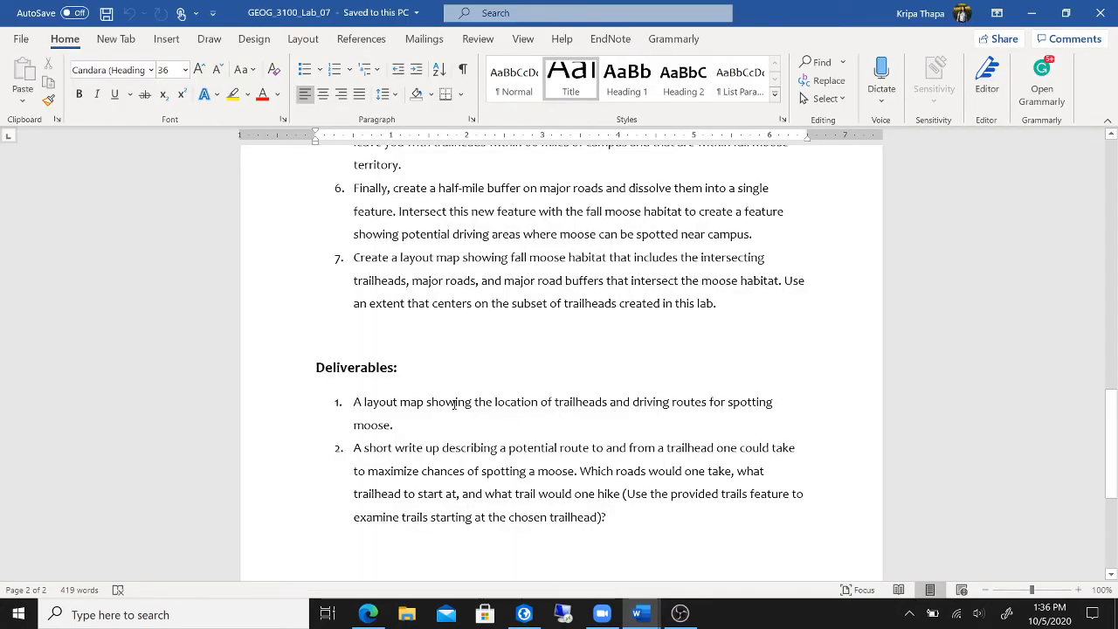
drag(495, 401, 517, 440)
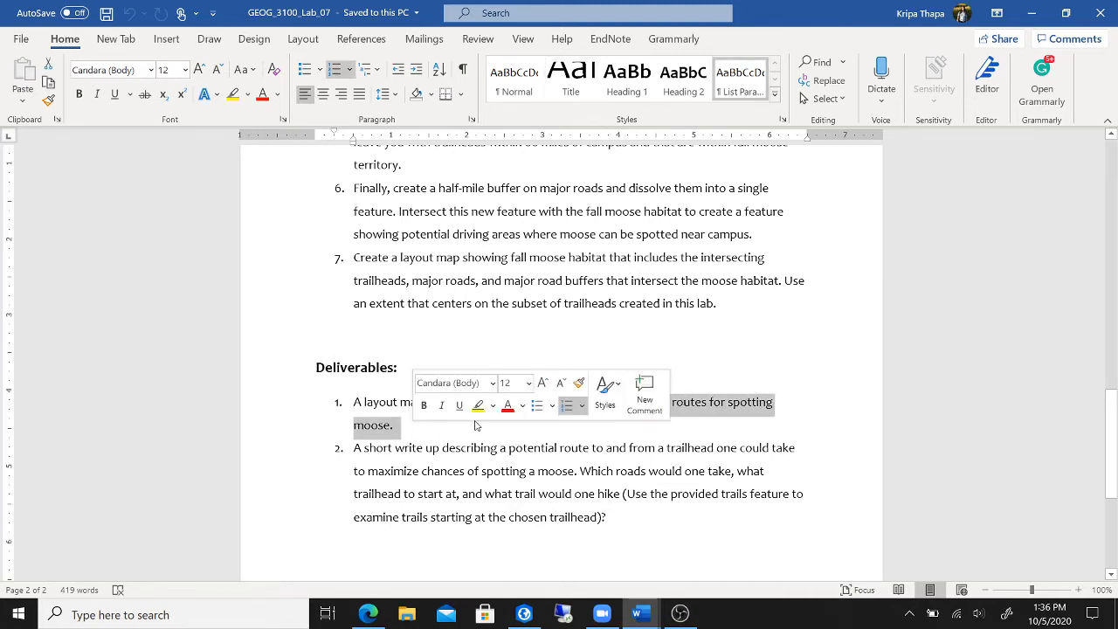
right_click(701, 408)
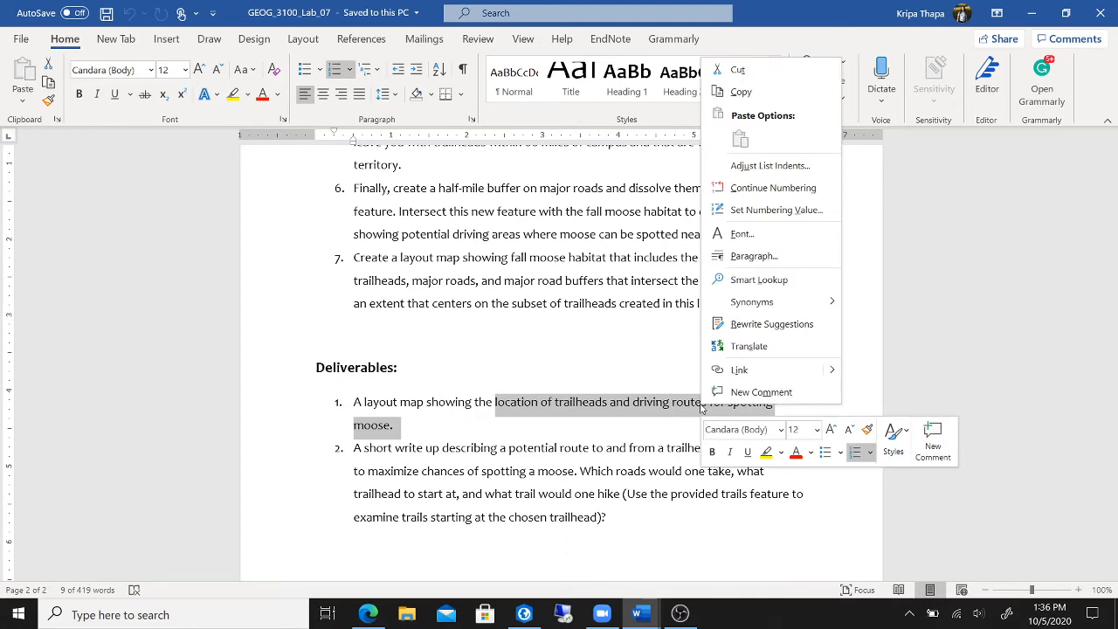
click(736, 95)
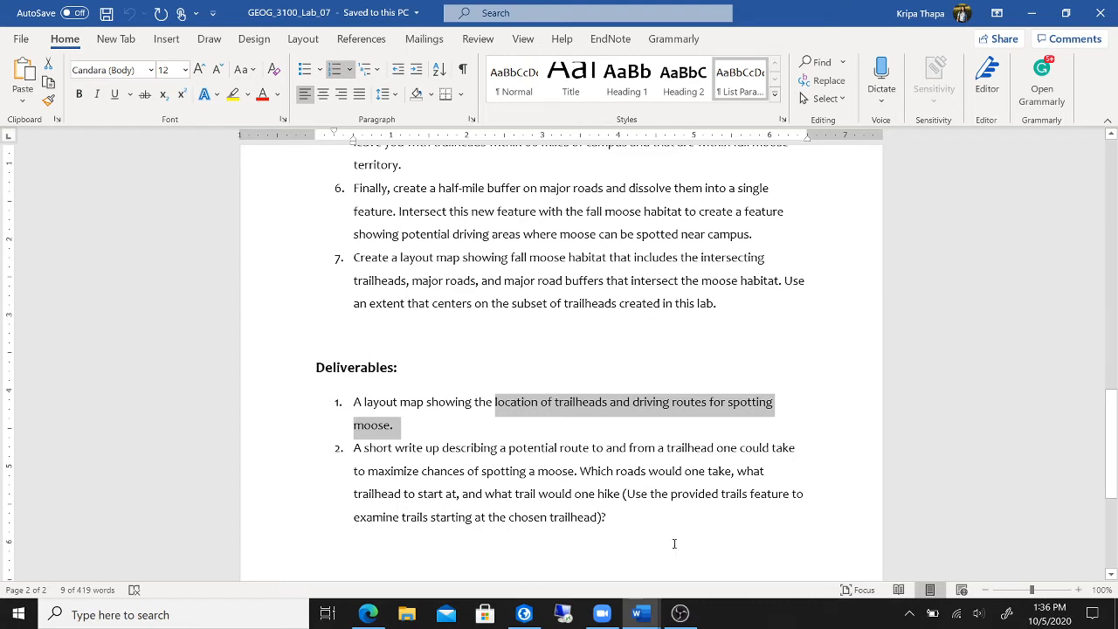
Switch back to ArcGIS Pro, open the title element's text formatting options, and dock that pane.
click(524, 615)
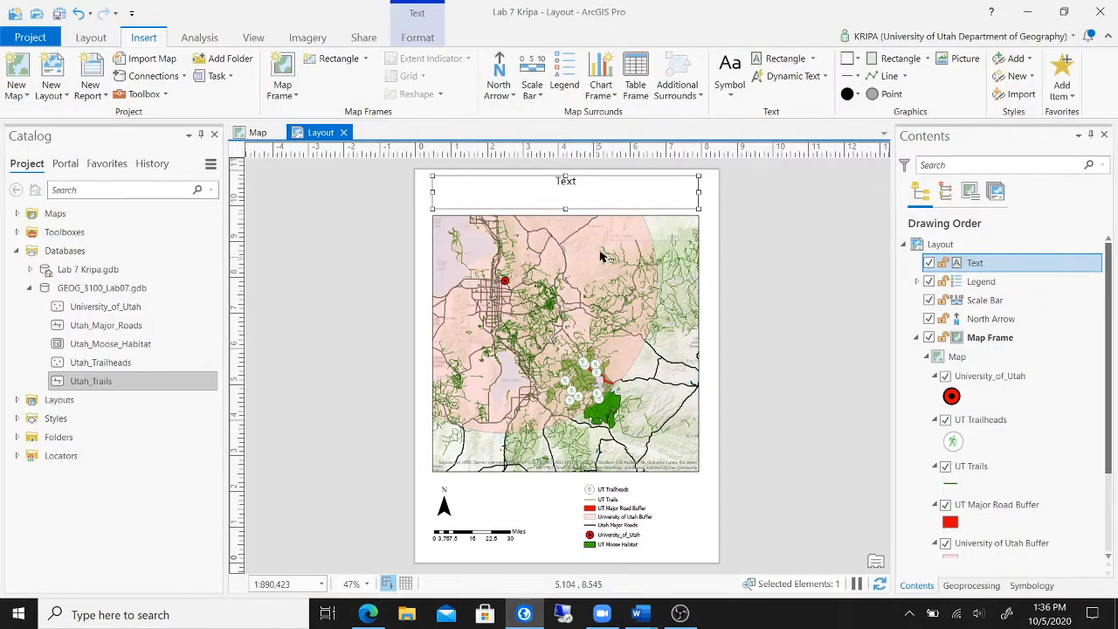
double_click(585, 187)
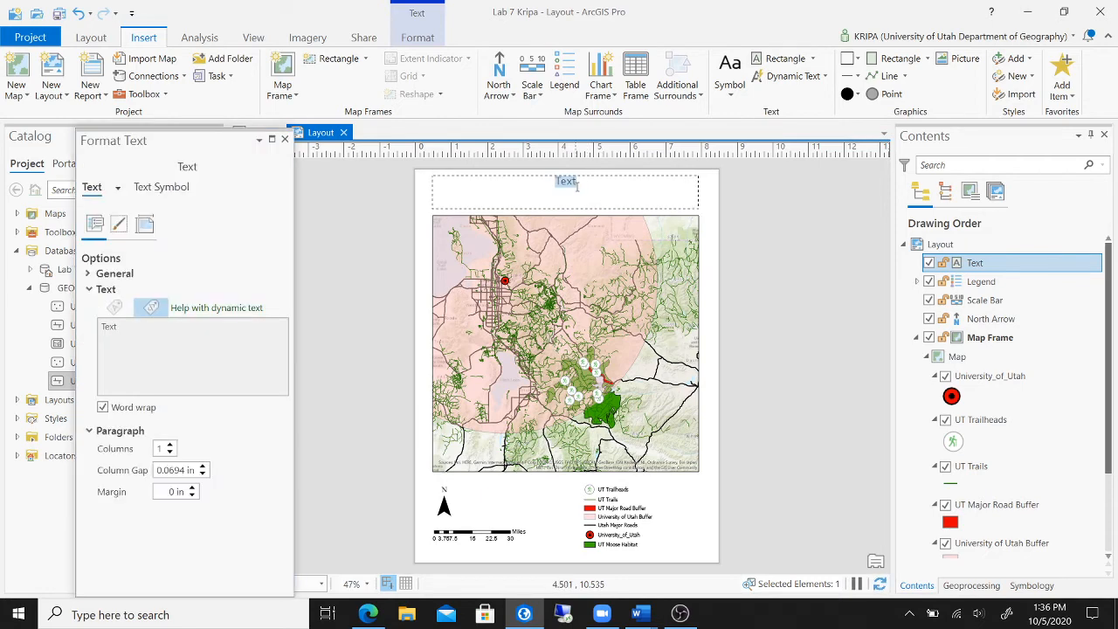
click(259, 143)
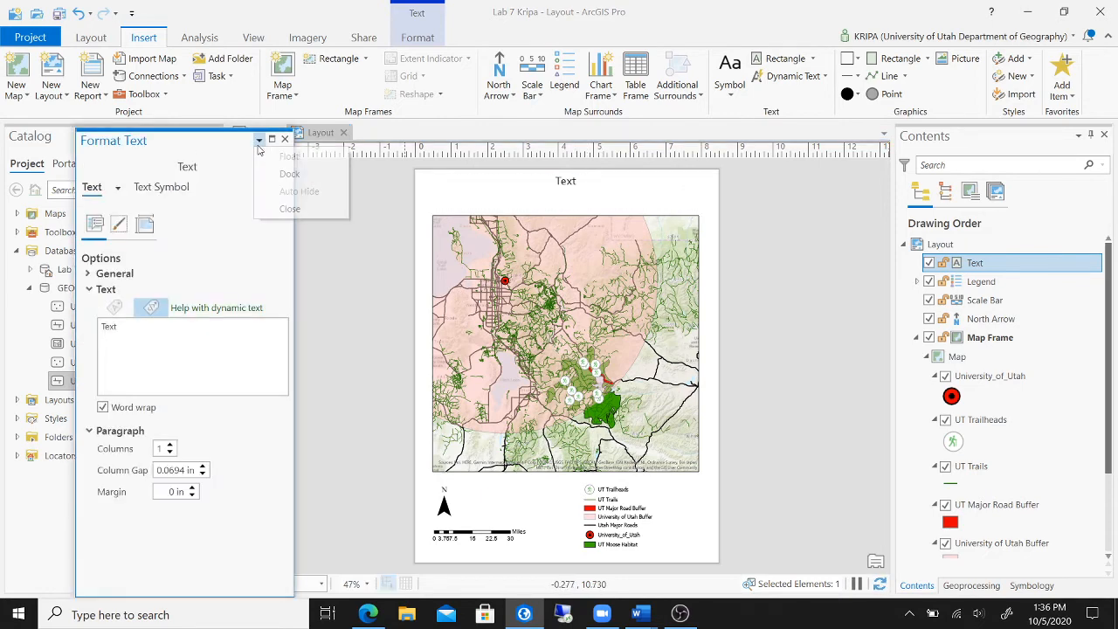
click(258, 145)
click(258, 142)
click(290, 174)
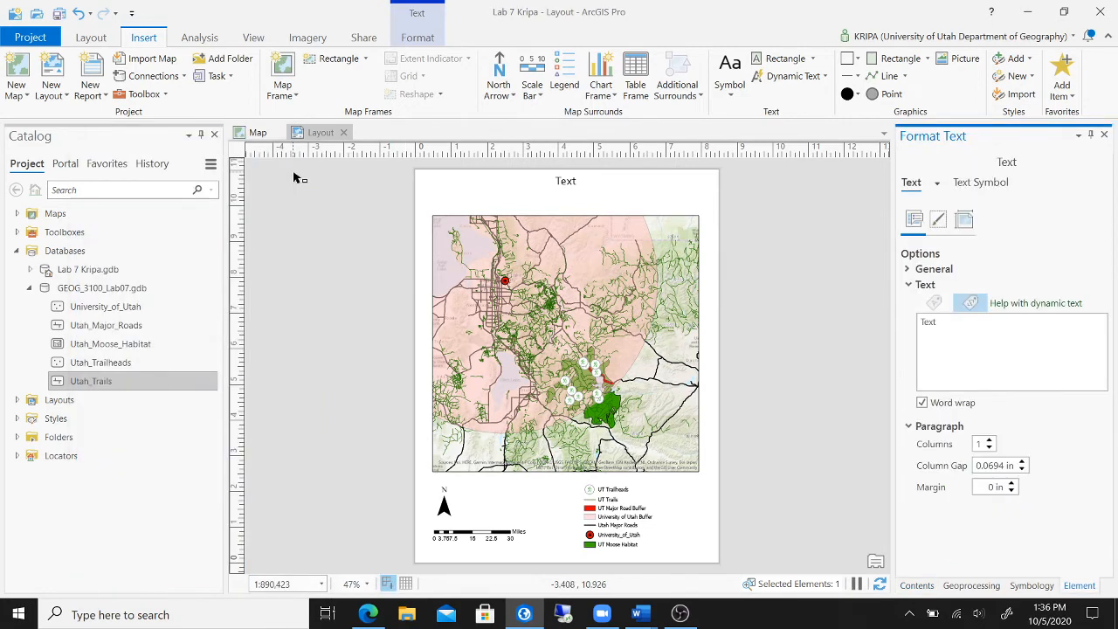
Replace the title's placeholder with the copied phrase, edited to "Location of trailheads and driving routes for spotting moose in UT".
double_click(947, 327)
key(ctrl+v)
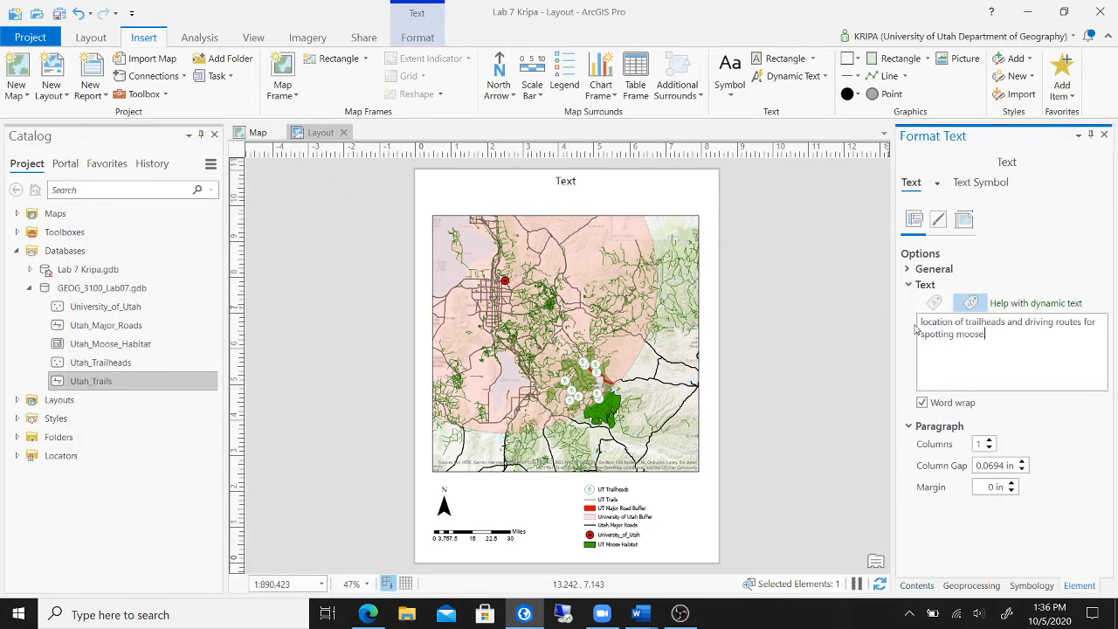
key(BackSpace)
text(L)
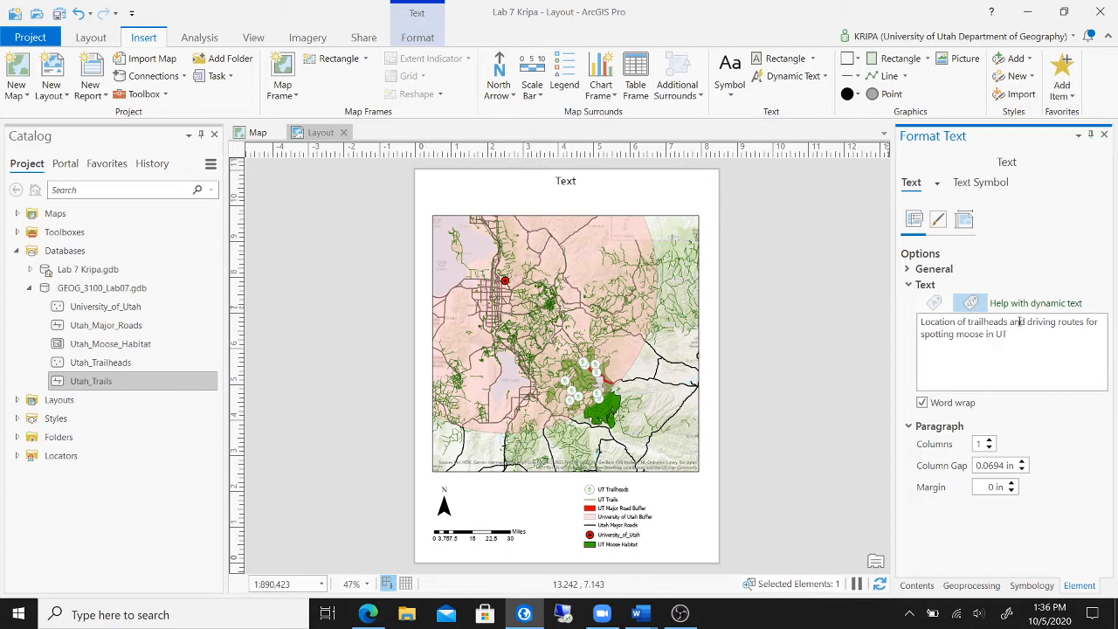
click(1044, 428)
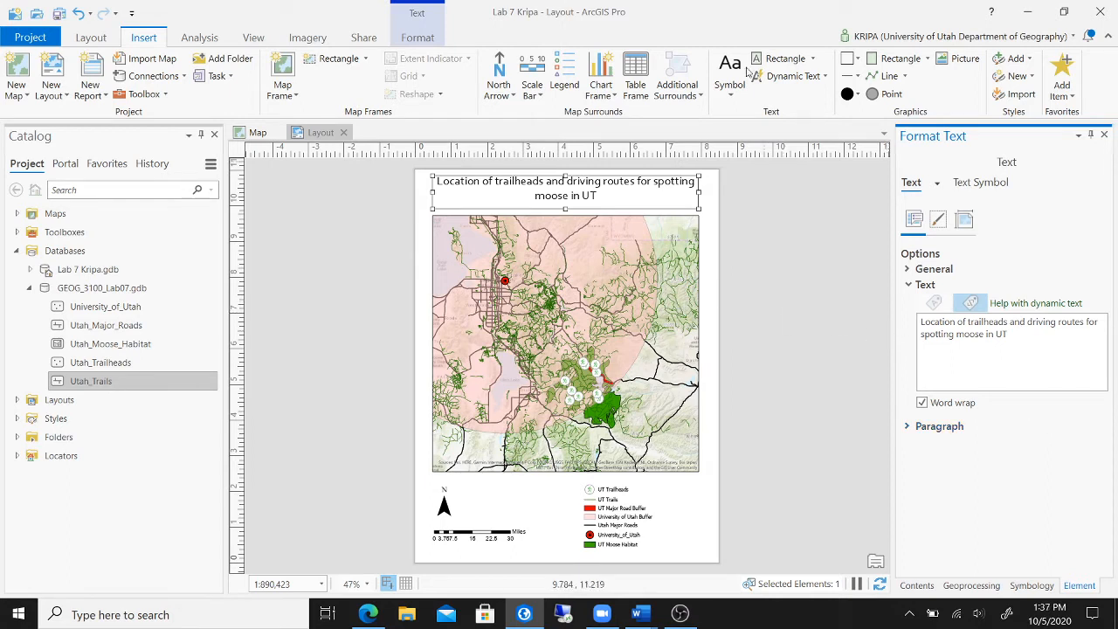
Draw a rectangular text element in the first Subtitle style between the north arrow and the legend.
click(739, 94)
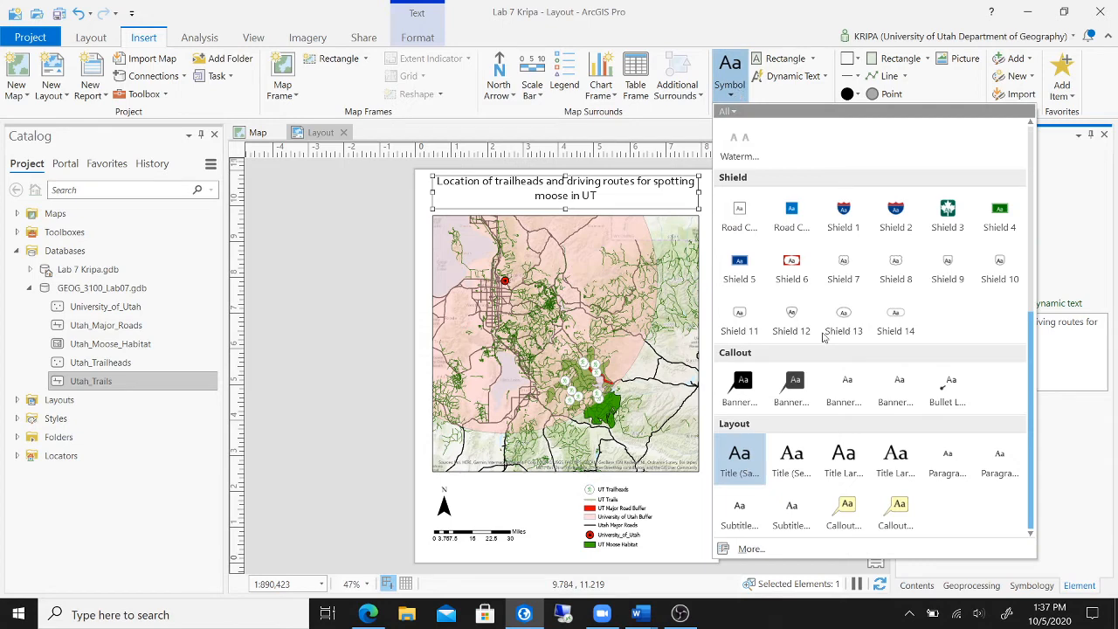
click(742, 513)
drag(470, 486, 565, 515)
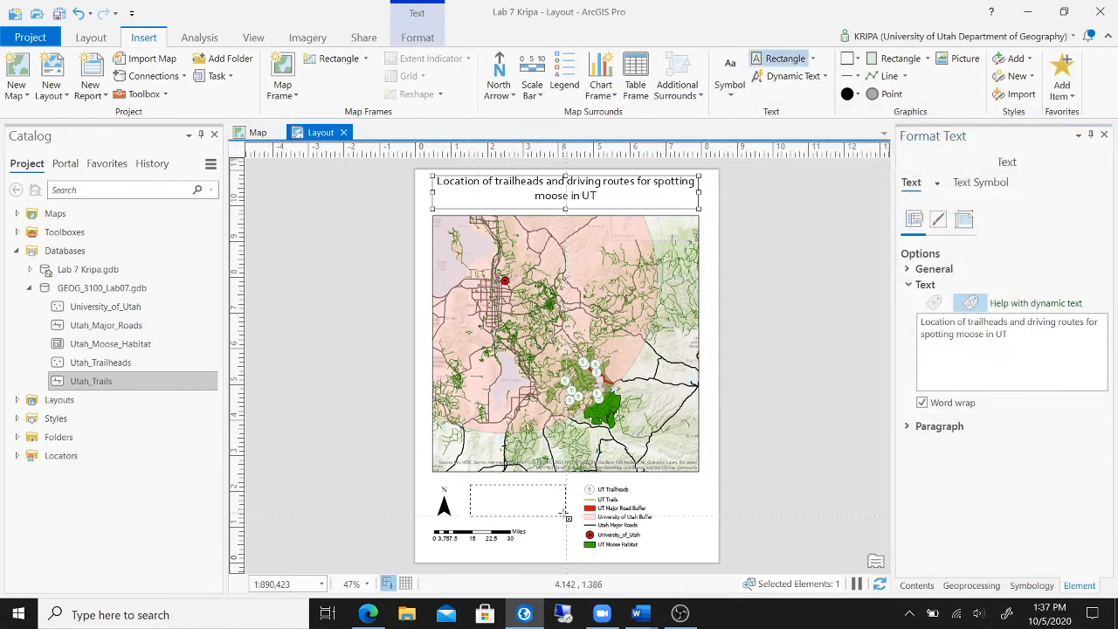
Replace the new text element's placeholder with the map author's full name and "Oct 5, 2020" on a second line.
click(942, 325)
drag(943, 325, 922, 330)
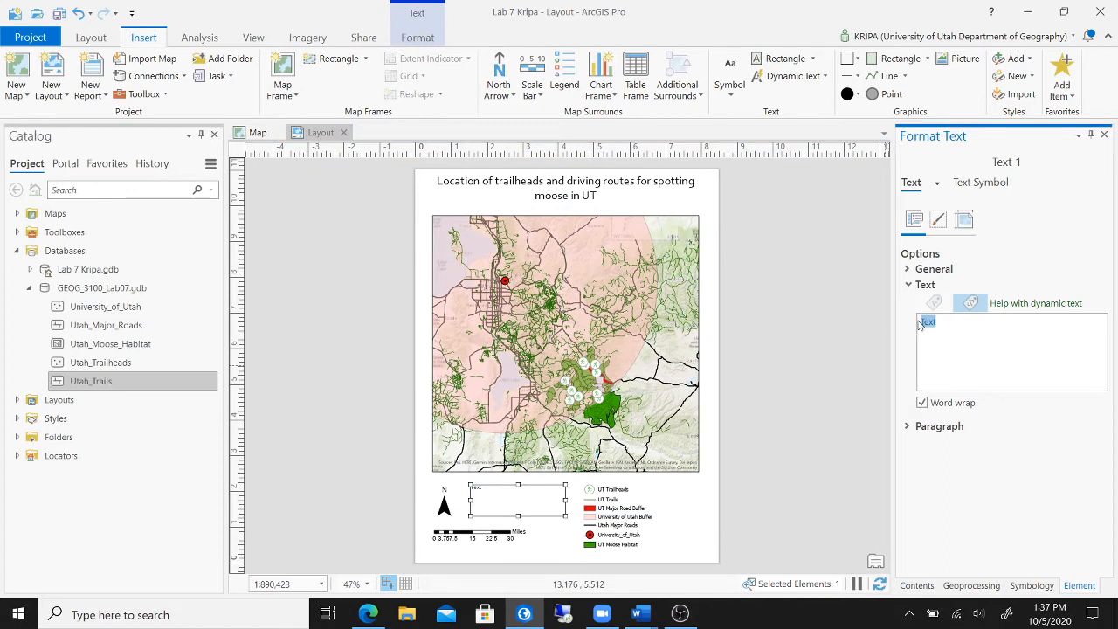
text(Kripa Thapa)
key(Return)
text(C)
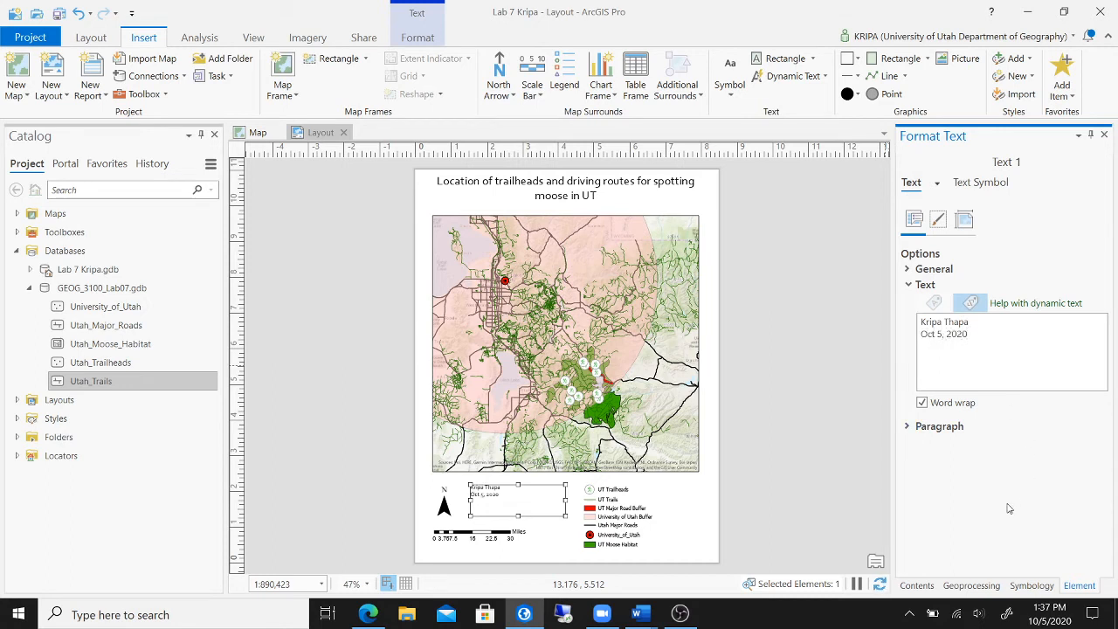
click(845, 348)
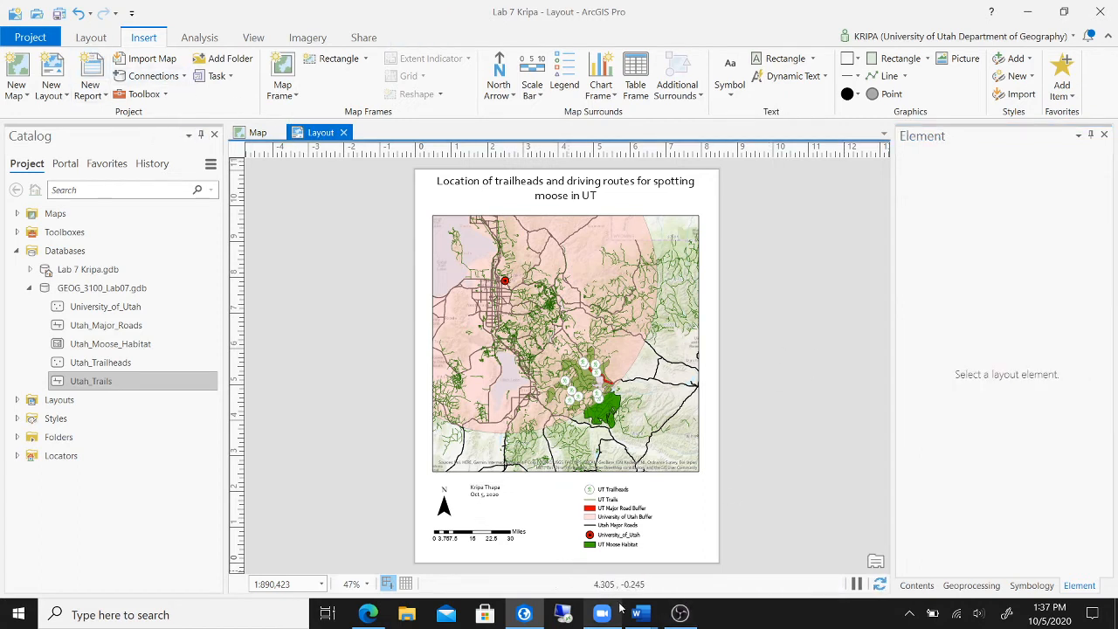
mouse_move(629, 612)
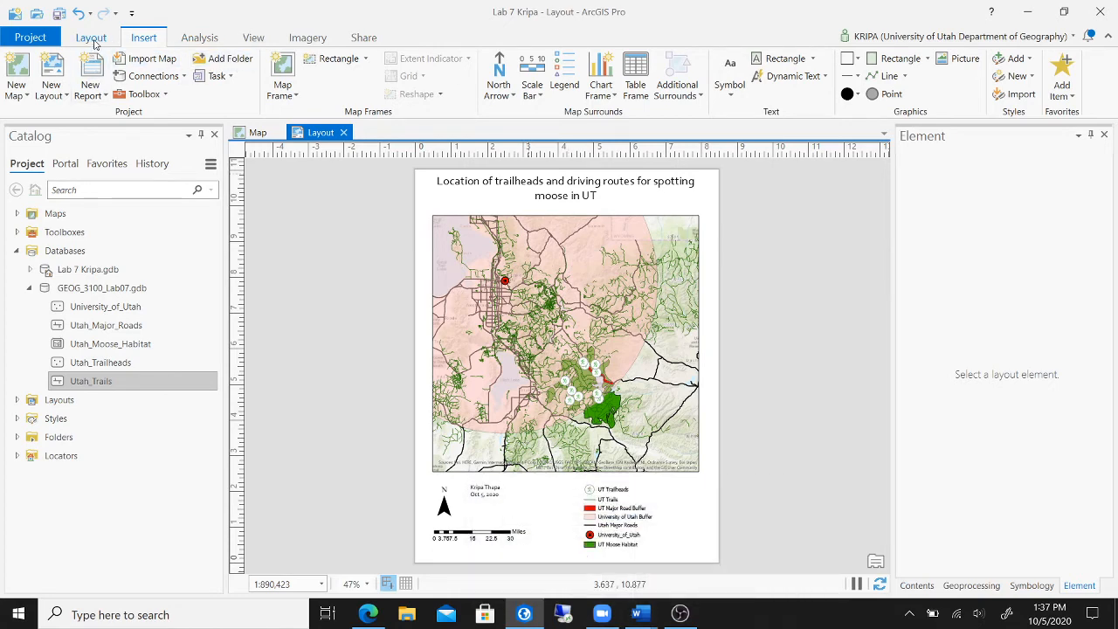
Switch to the map view and change its basemap to Streets.
click(250, 132)
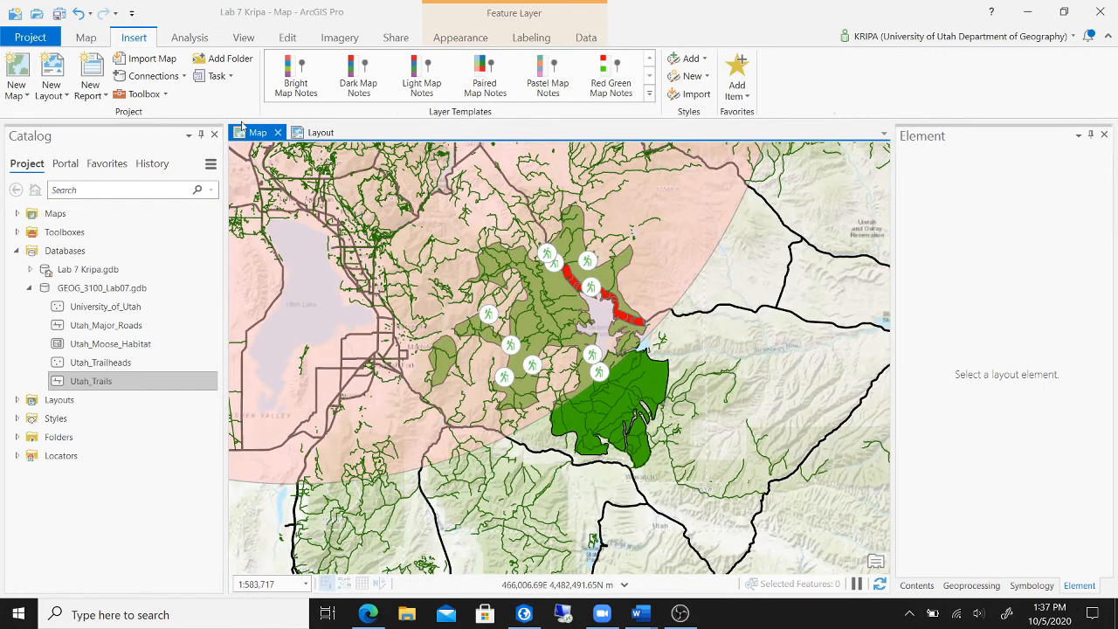
click(85, 39)
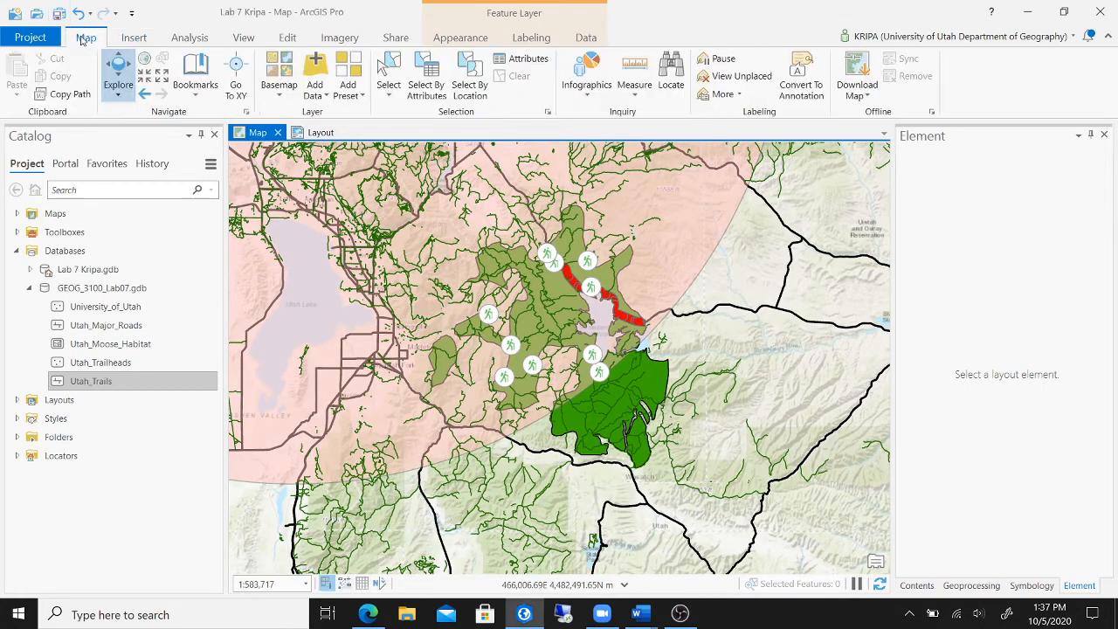
click(277, 88)
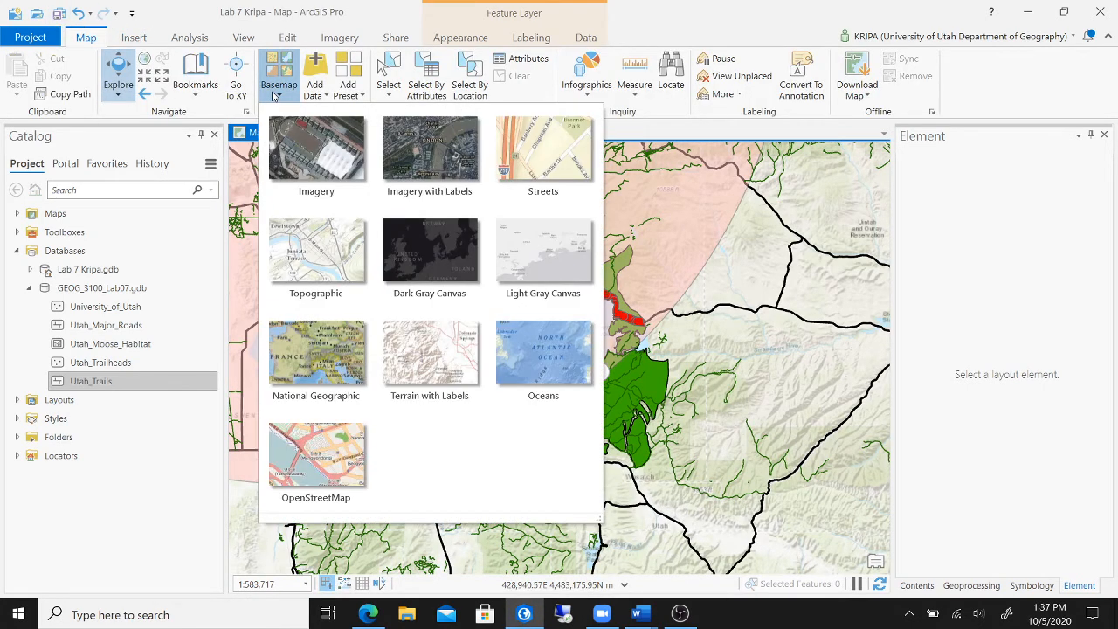
click(520, 154)
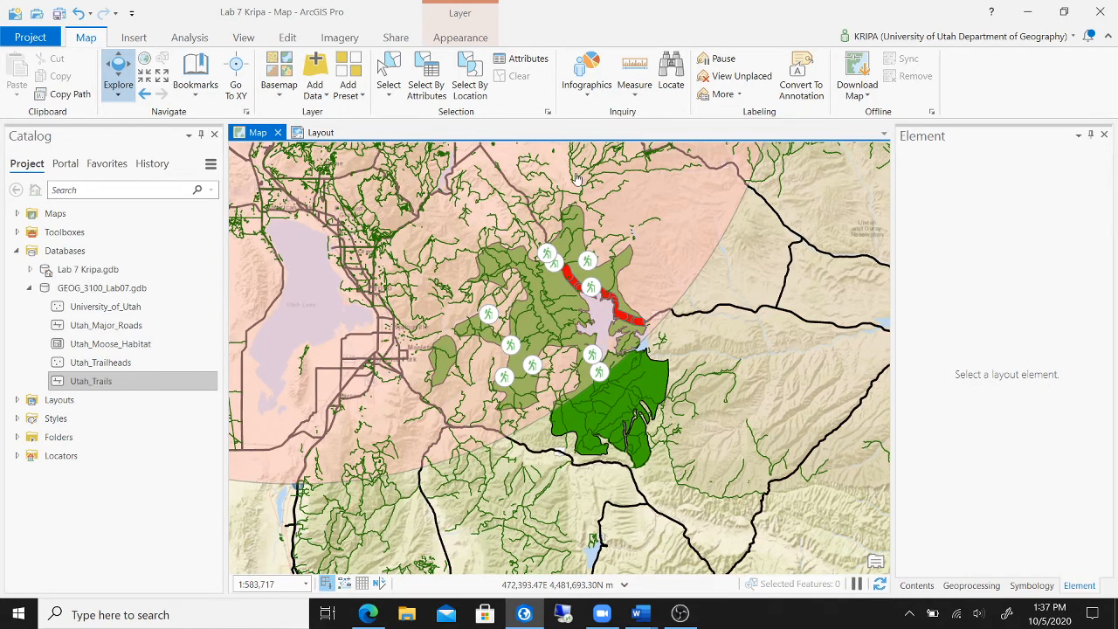
Raise the World Street Map layer to the top of the drawing order, and shift it down between UT Trailheads and UT Trails.
click(918, 585)
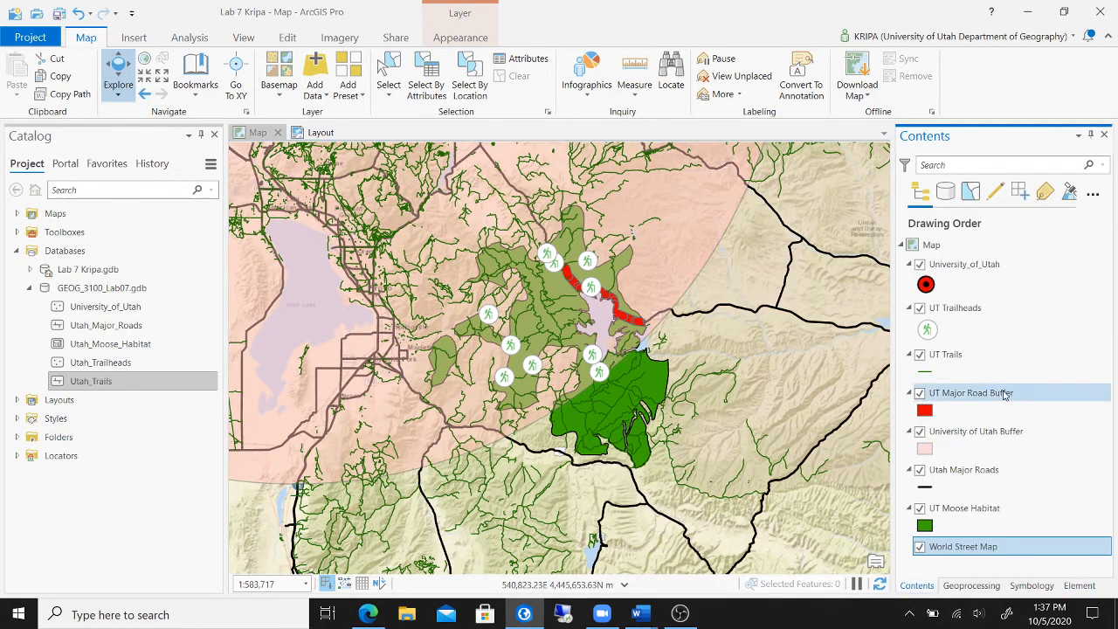
scroll(687, 395, down, 3)
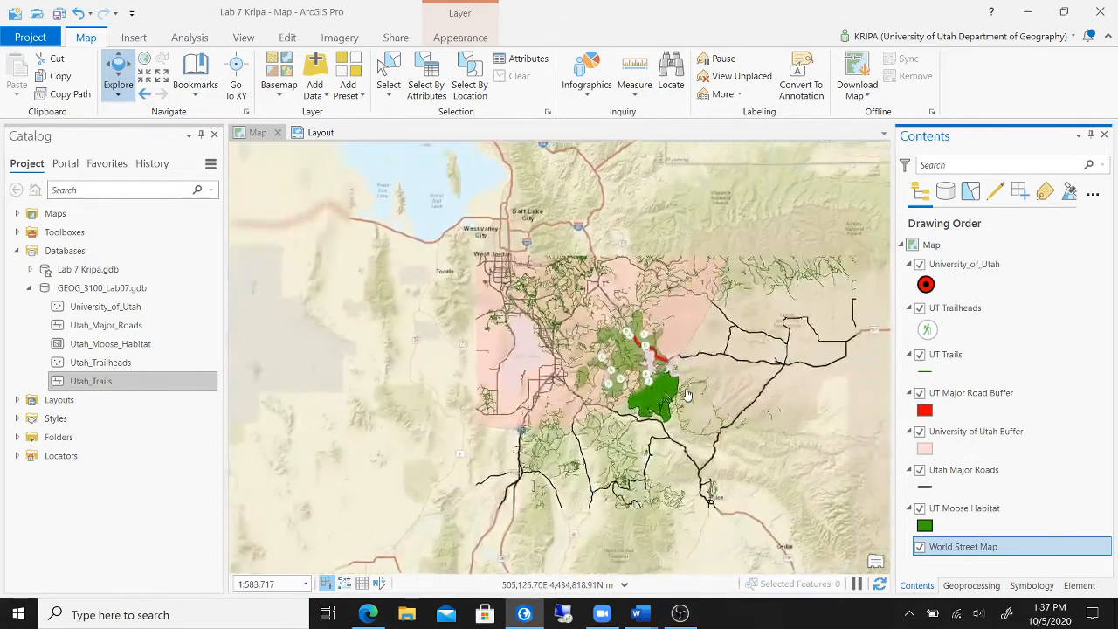
drag(733, 327, 725, 345)
mouse_move(1007, 549)
mouse_down()
mouse_move(1004, 302)
mouse_move(990, 262)
mouse_up()
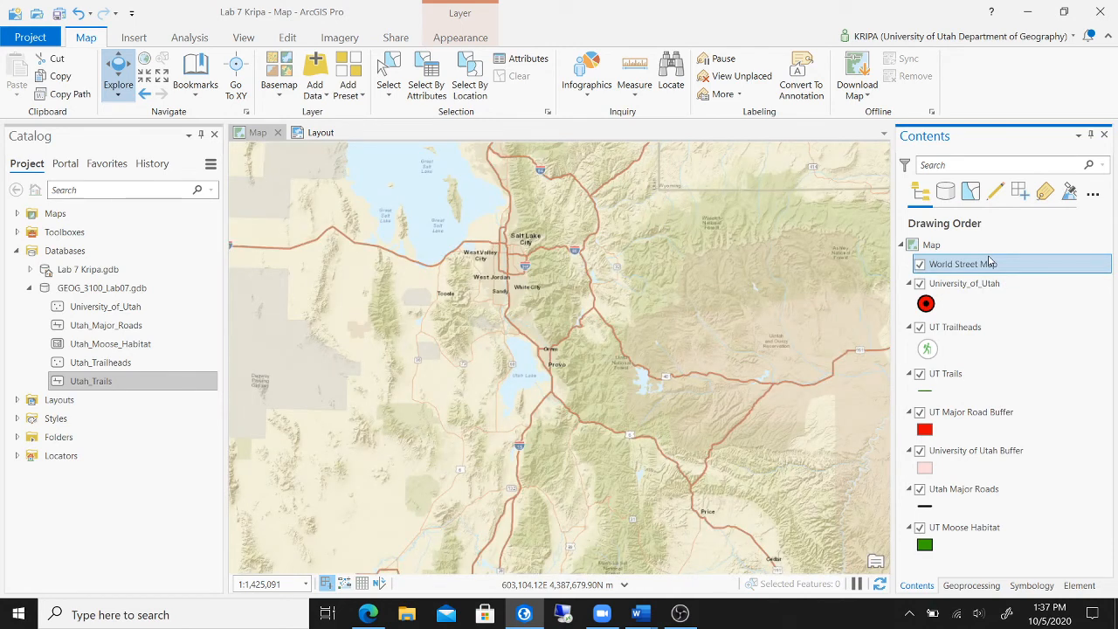
drag(1010, 267, 987, 401)
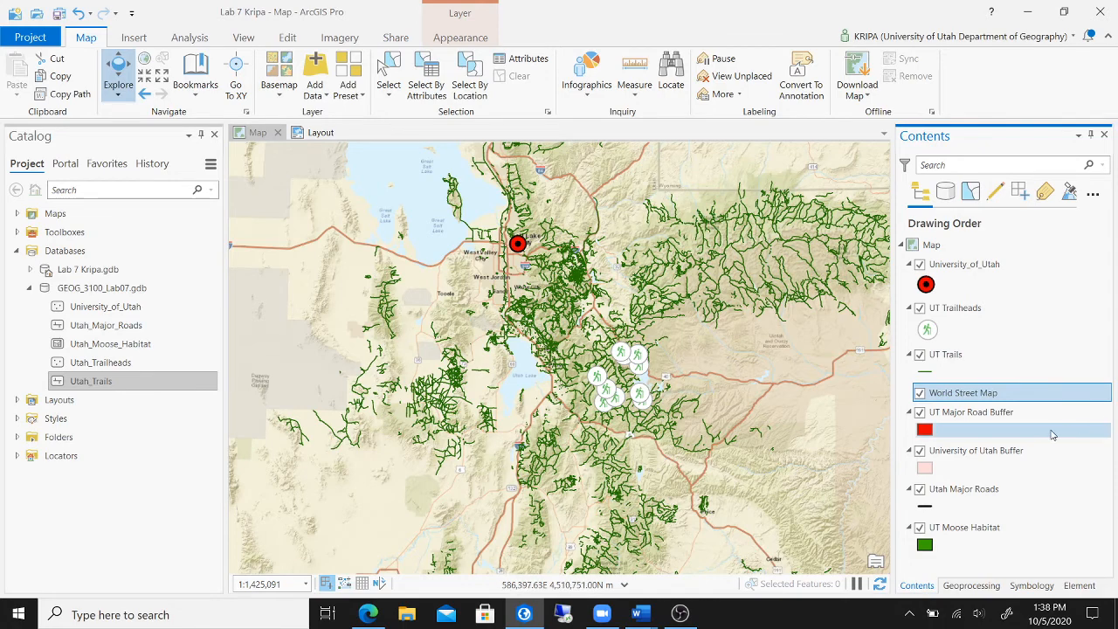
drag(1021, 371, 1011, 353)
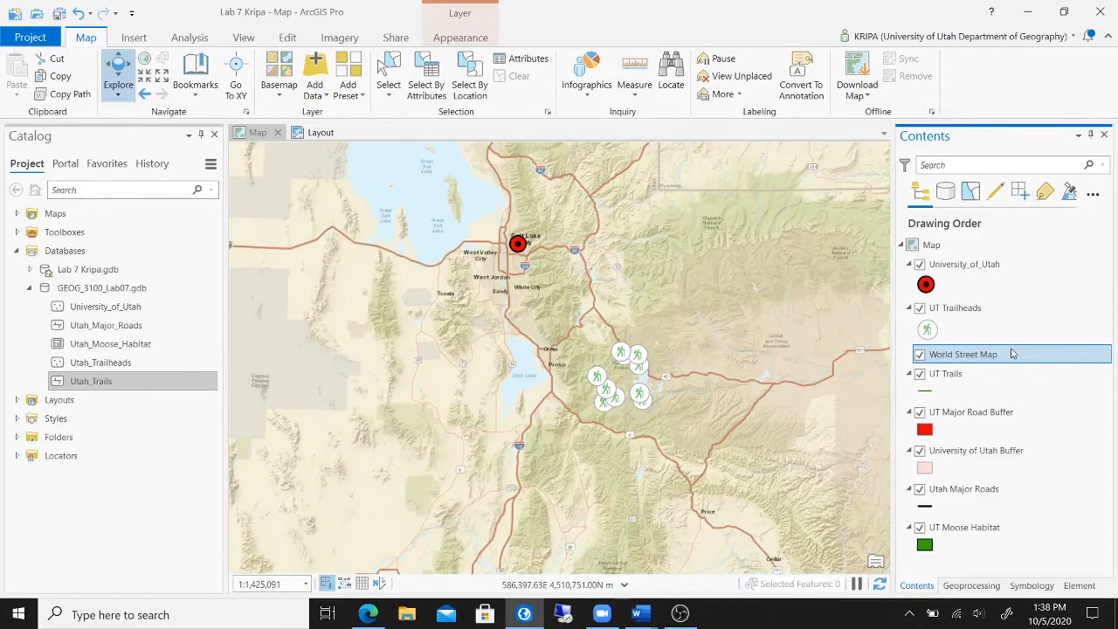
click(931, 395)
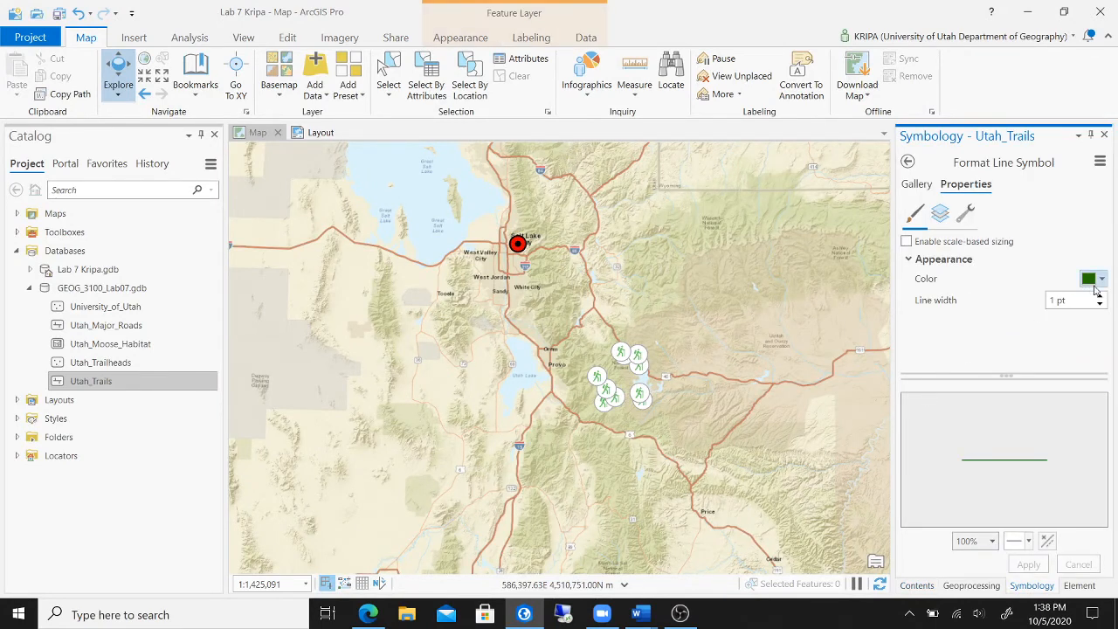
click(908, 163)
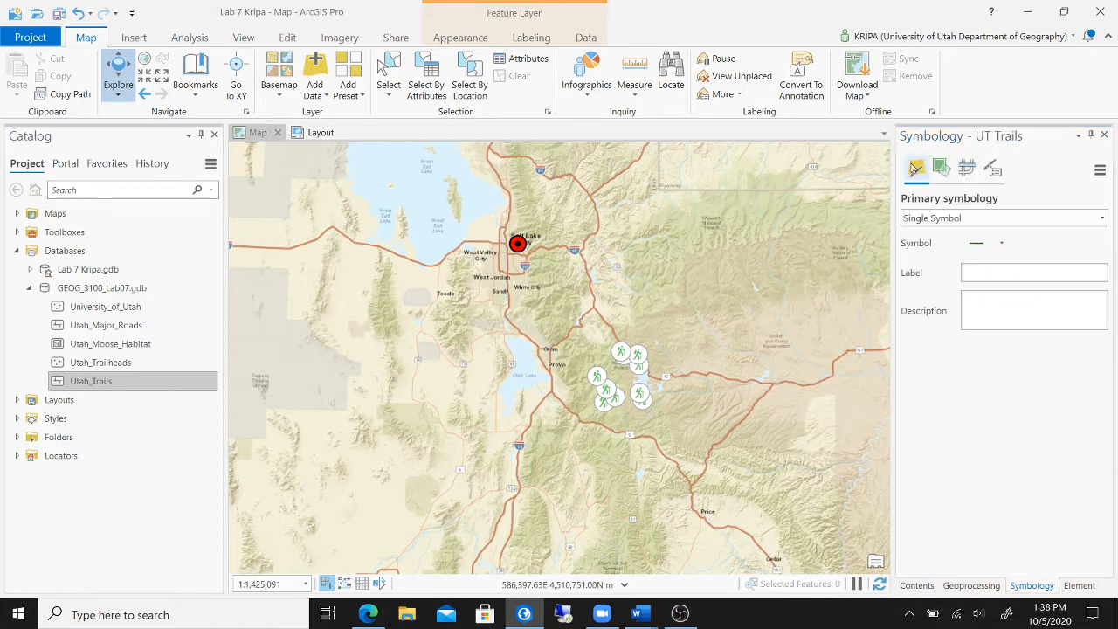
click(918, 585)
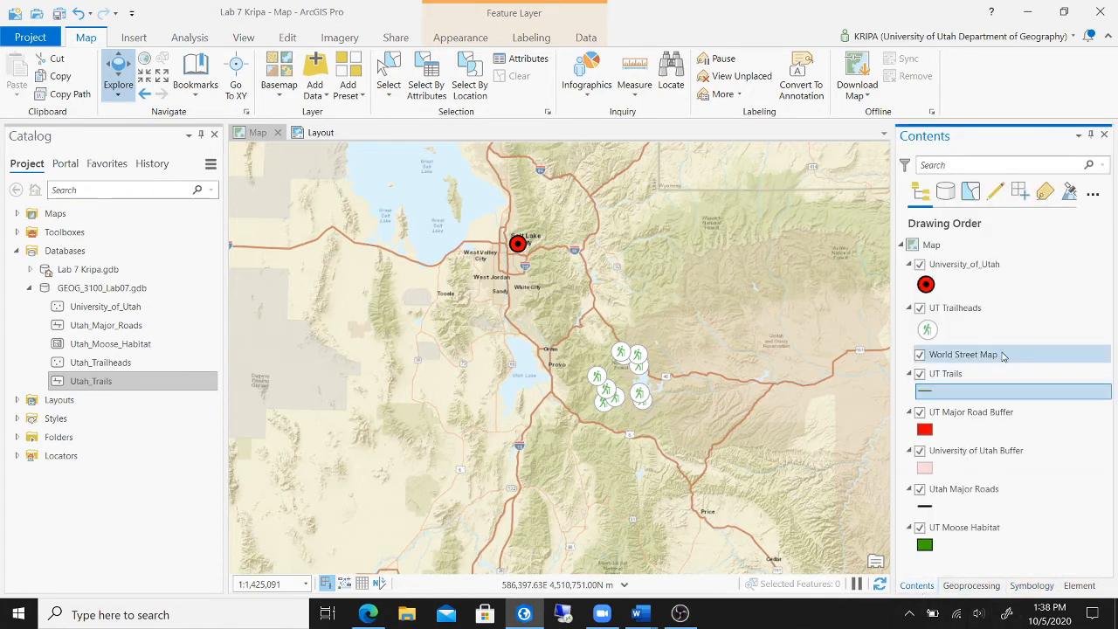
Reorder the layers as UT Trailheads, UT Major Road Buffer, UT Trails and University of Utah Buffer, all above World Street Map.
click(999, 309)
drag(998, 310, 996, 412)
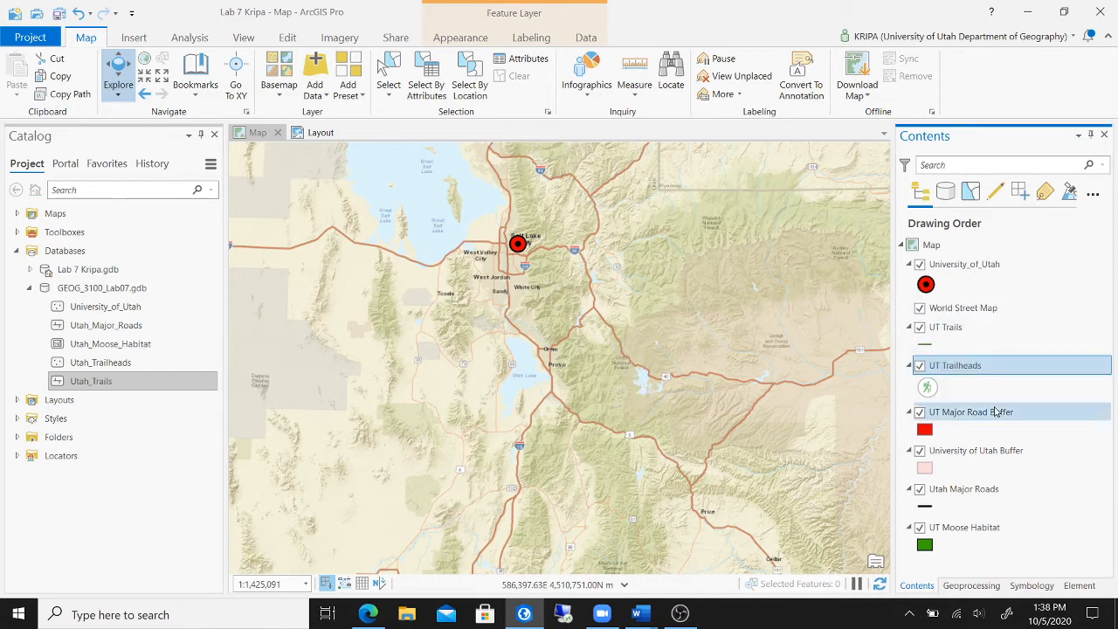
click(990, 328)
drag(990, 331, 990, 305)
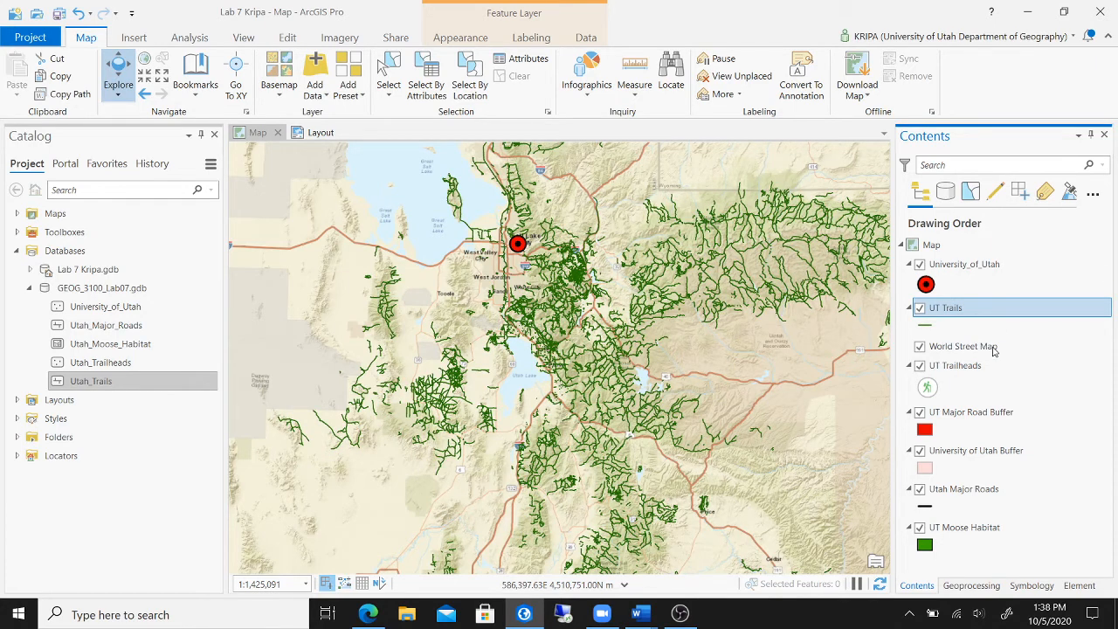
drag(987, 369, 981, 310)
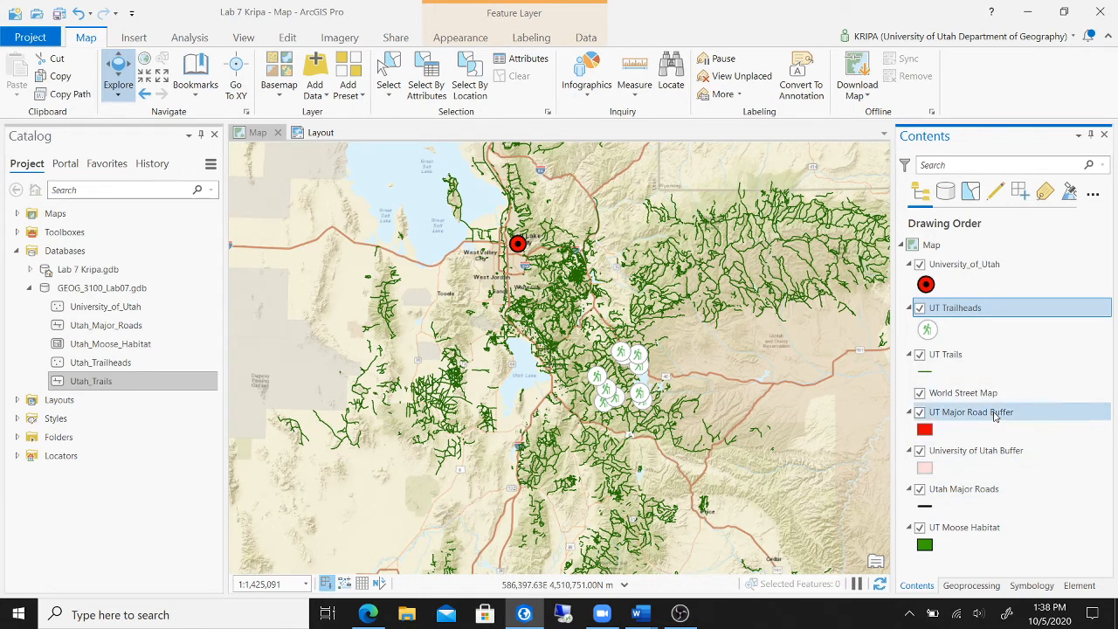
drag(994, 412, 991, 356)
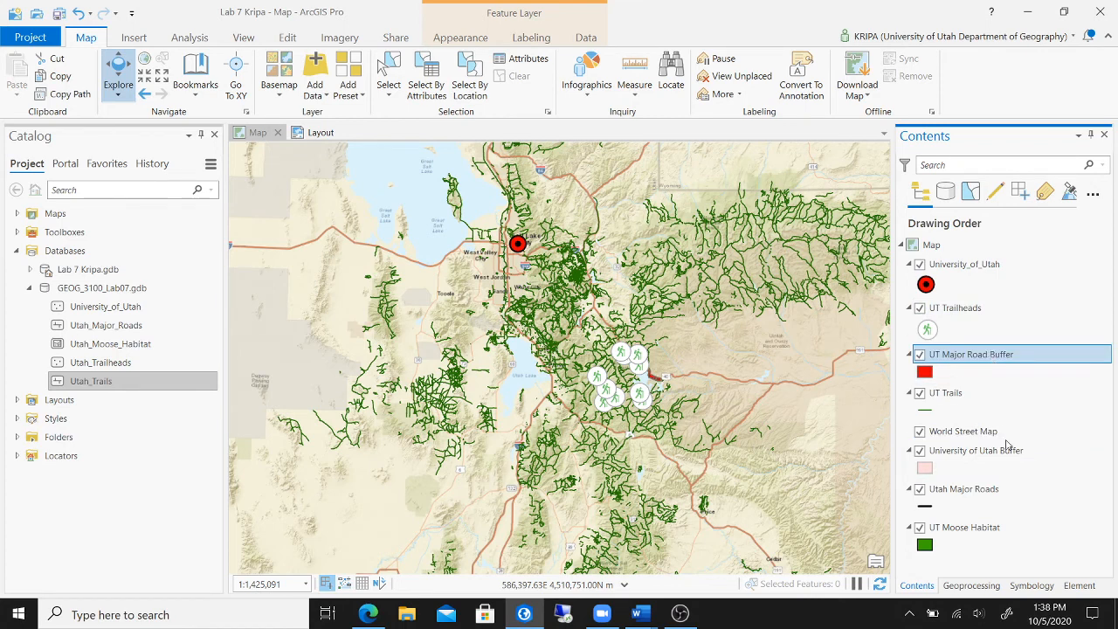
drag(1011, 456, 996, 412)
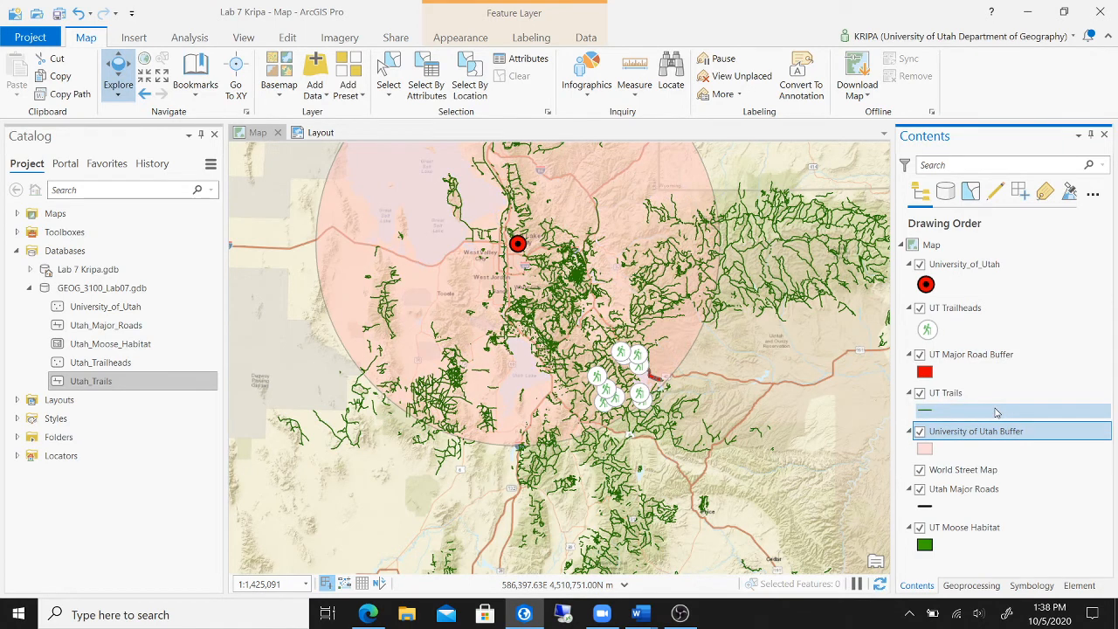
Set the University of Utah Buffer layer's transparency to 57% and save the project.
click(926, 450)
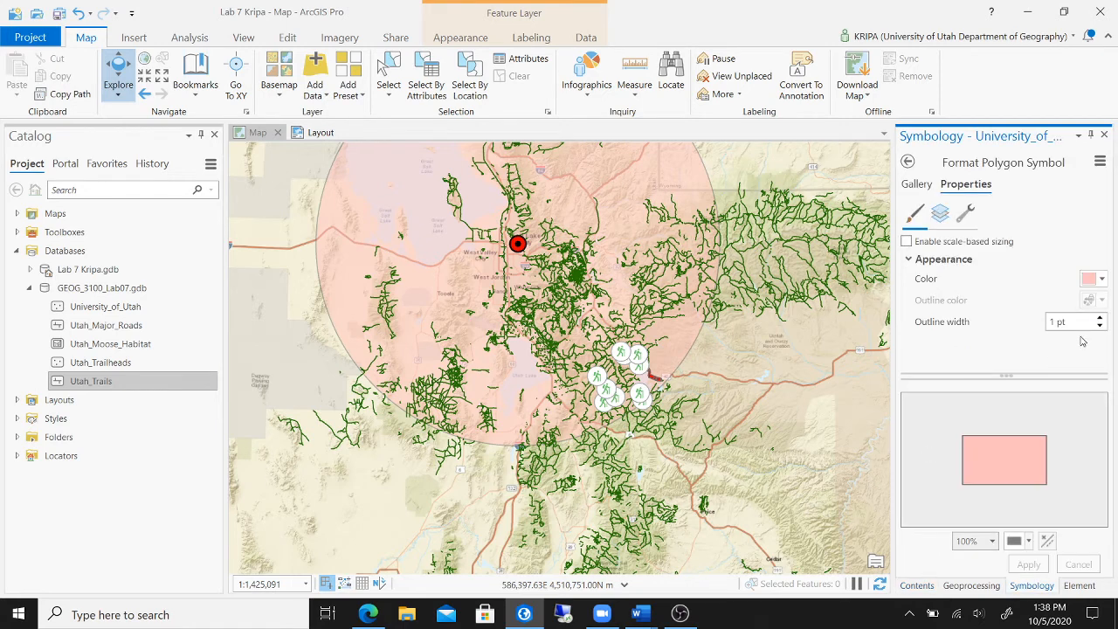
click(1104, 282)
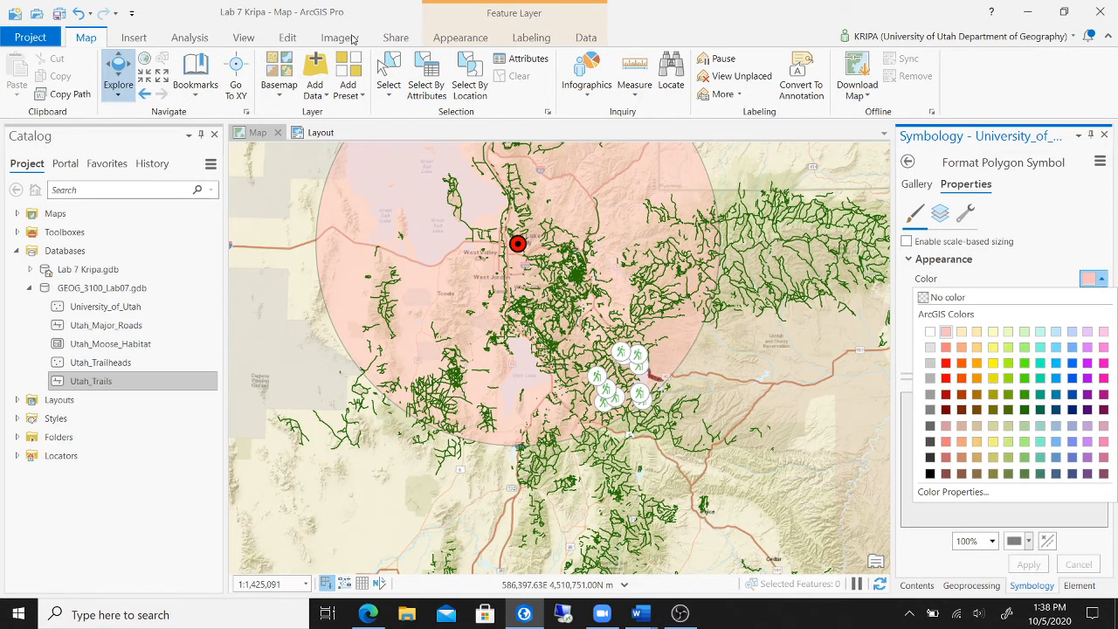
click(445, 39)
click(460, 37)
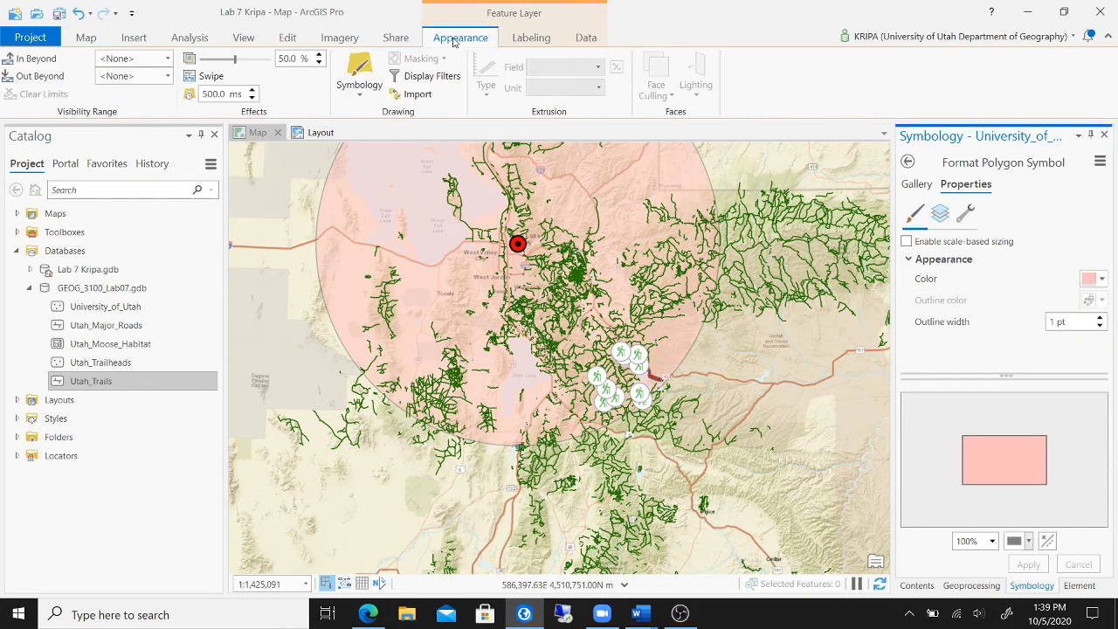
mouse_move(235, 62)
mouse_down()
mouse_move(257, 63)
mouse_move(242, 70)
mouse_up()
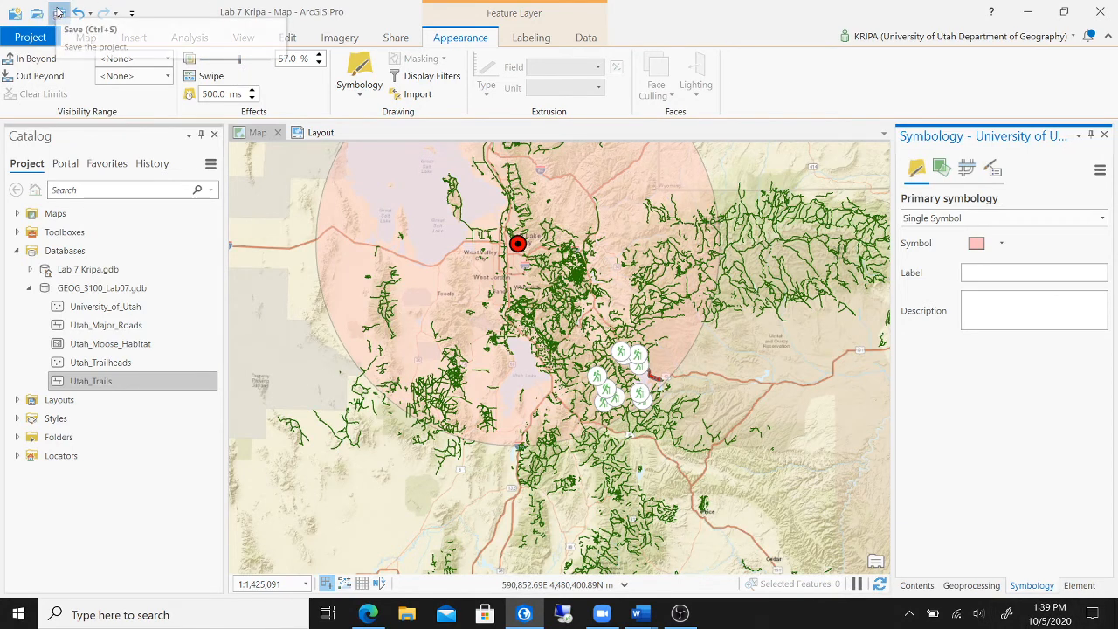
click(57, 12)
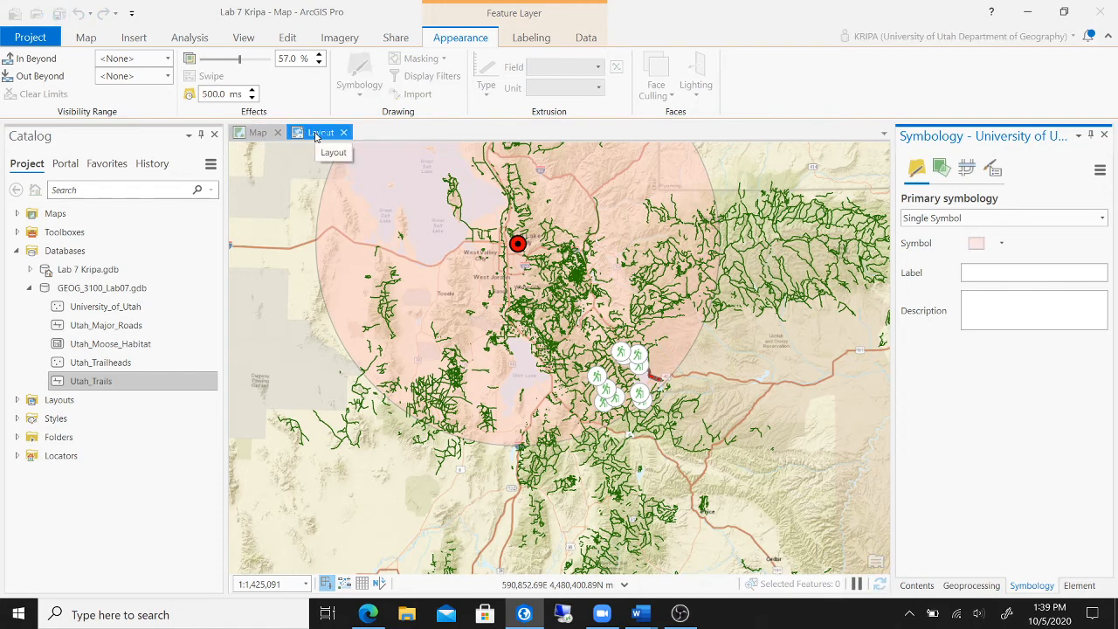
Check the layout, dismiss the mail notification, and move Utah Major Roads and UT Moose Habitat above World Street Map in the map's drawing order.
click(319, 134)
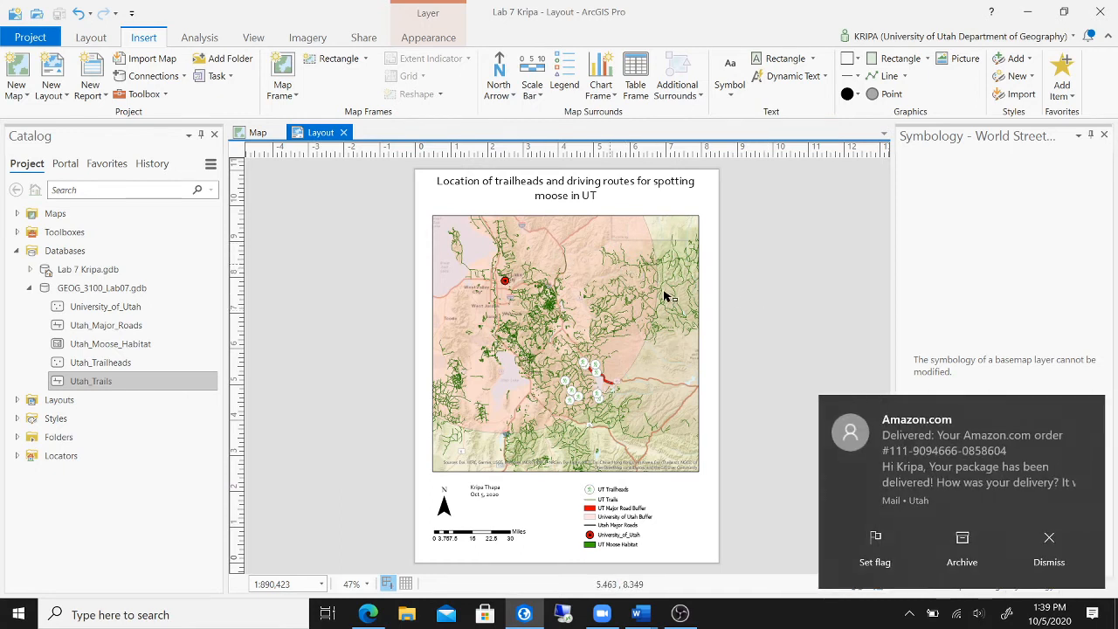
click(1066, 534)
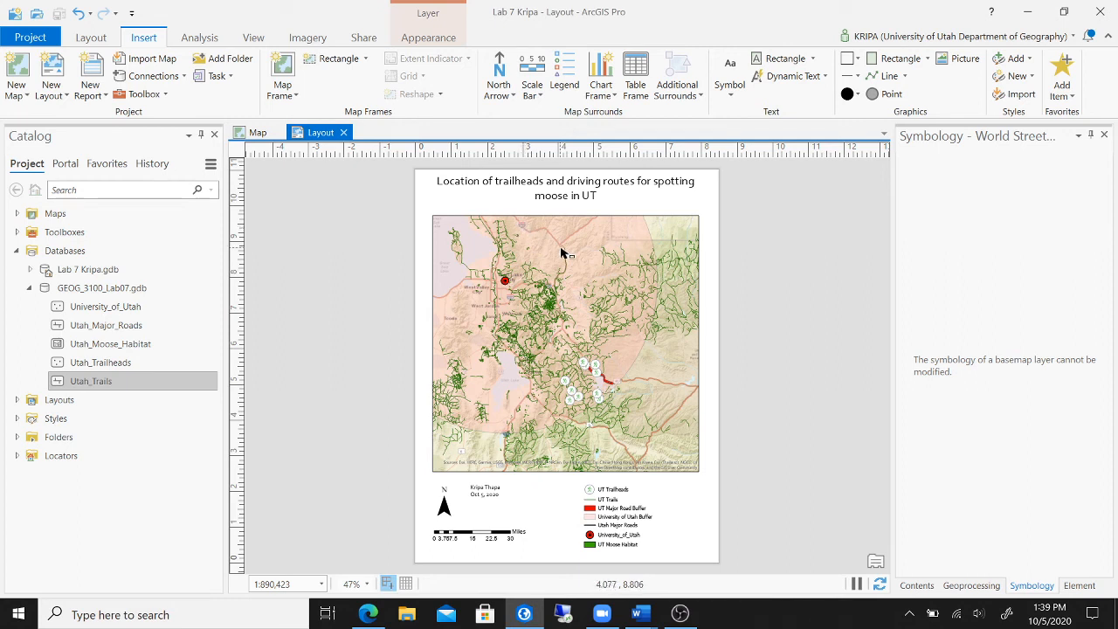
click(257, 132)
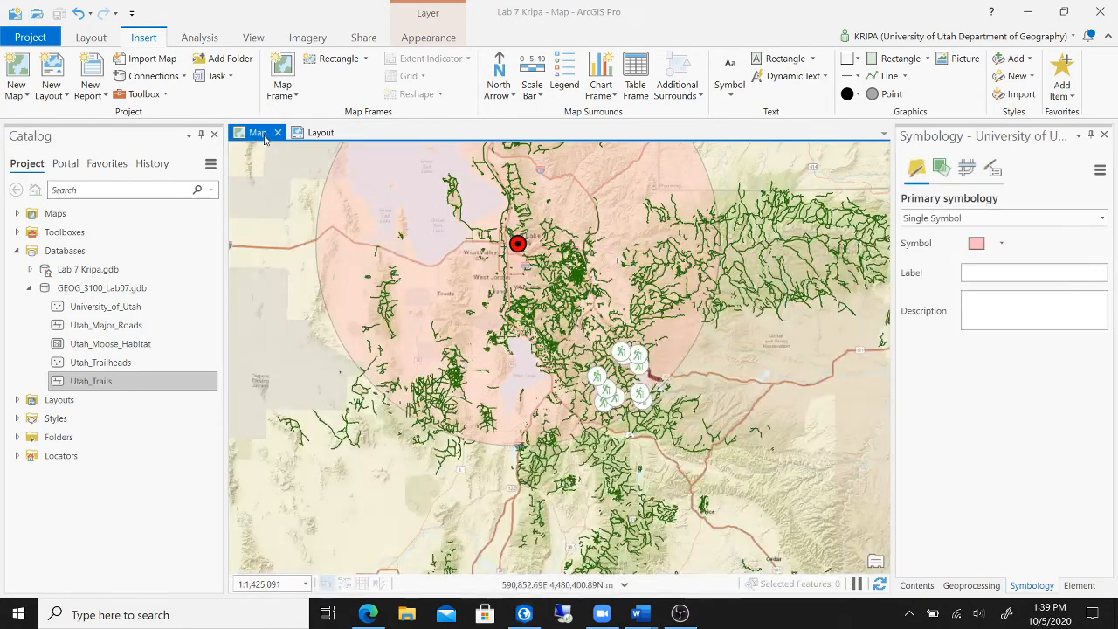
click(917, 585)
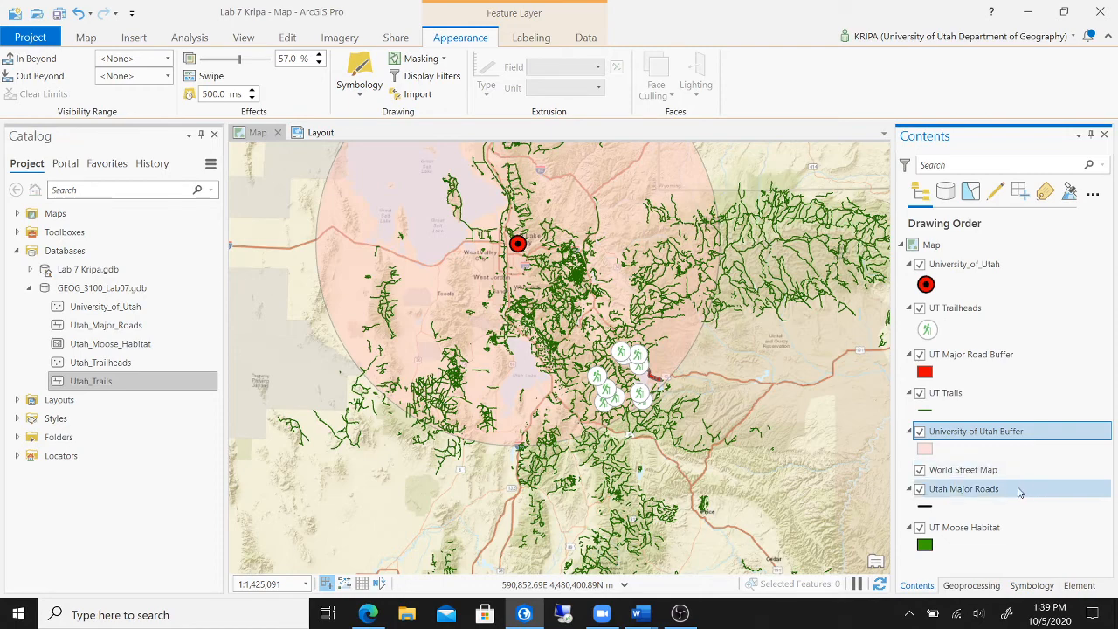
drag(1019, 489, 1013, 454)
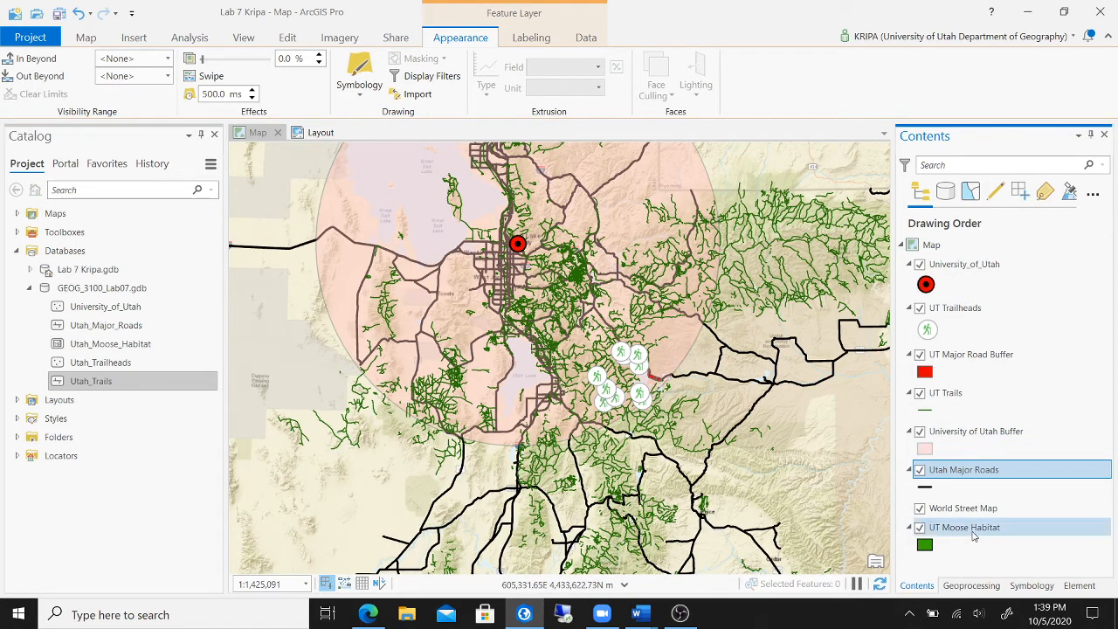
drag(973, 536, 977, 508)
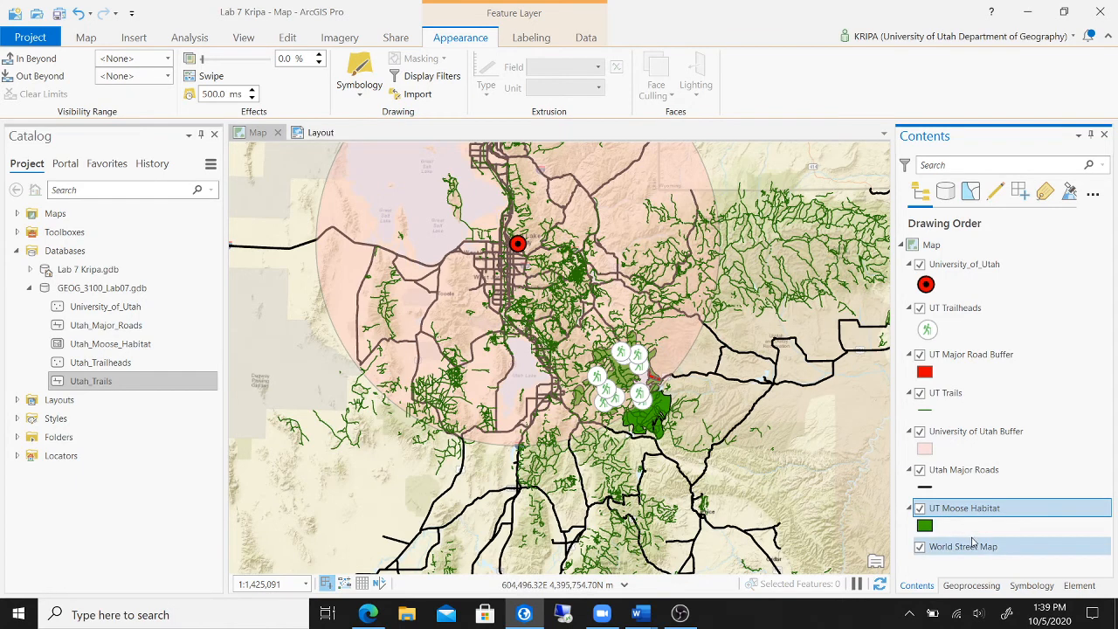
Return to the layout, move the author and date text slightly lower beside the north arrow, and save the project.
click(319, 133)
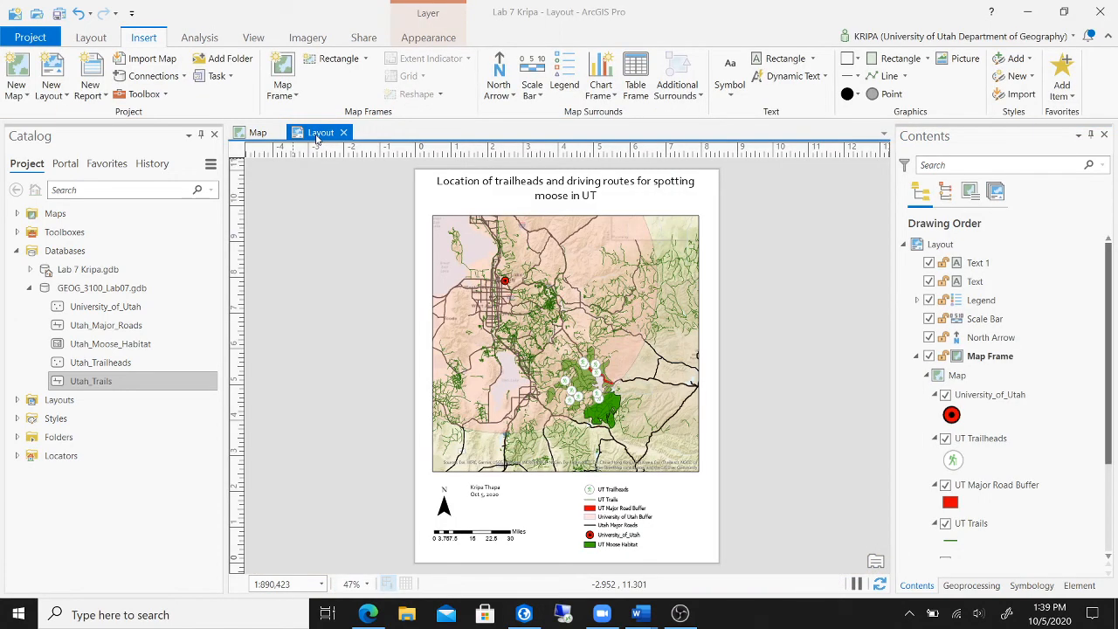
click(57, 13)
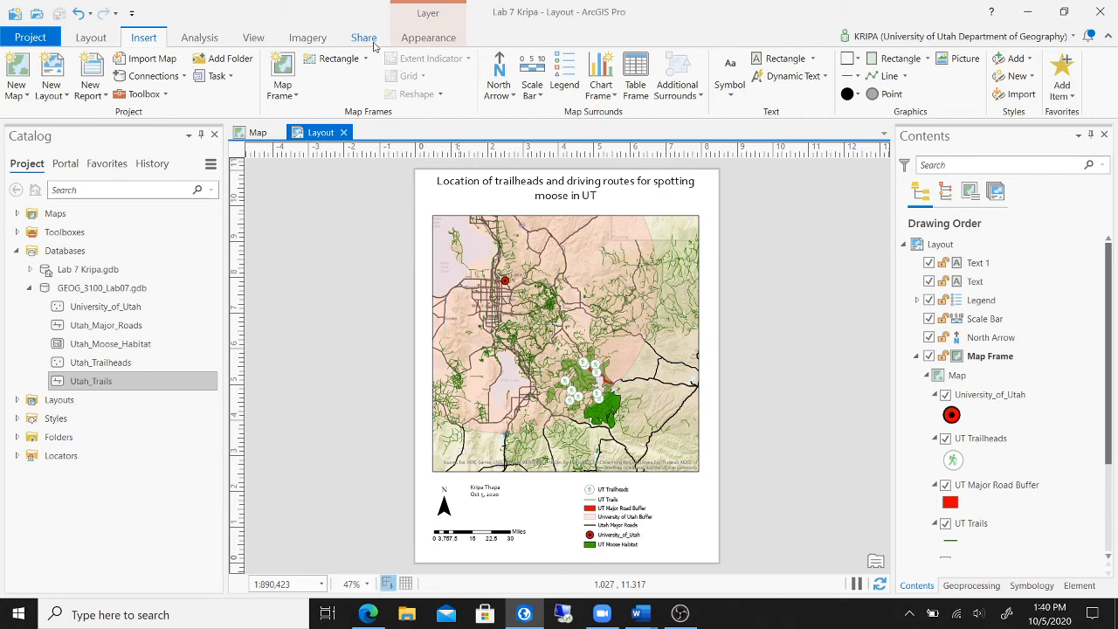
click(513, 488)
drag(522, 486, 519, 497)
click(789, 434)
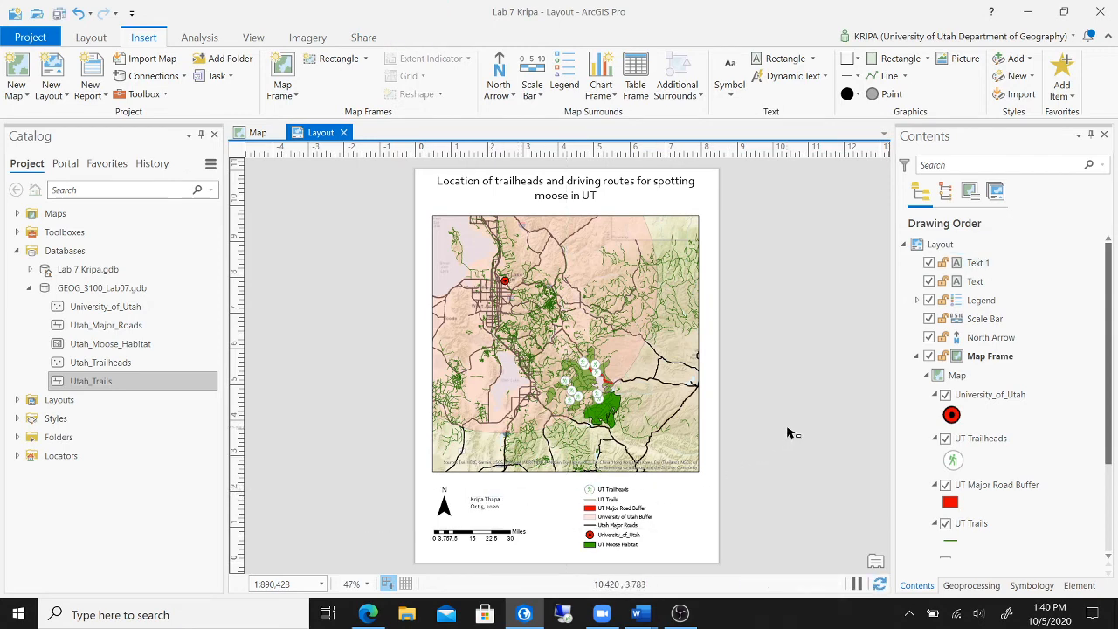
click(61, 16)
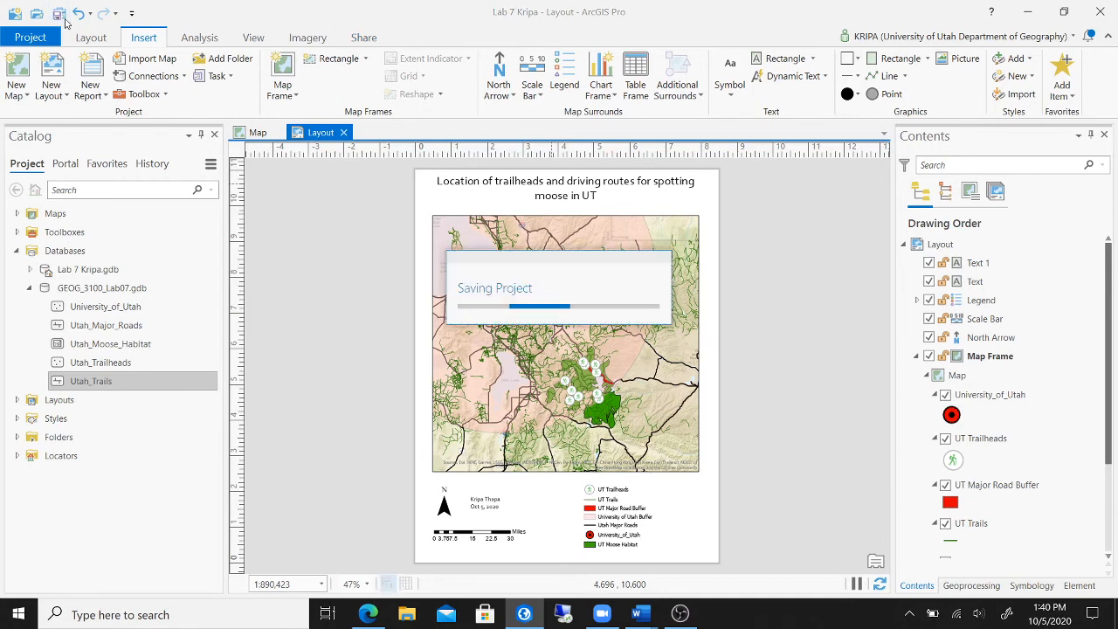
Export the layout as a PDF named Lab 7 Deliverable 1 into the GEOG 3100_6100 course's Lab 7 folder.
click(363, 36)
click(397, 77)
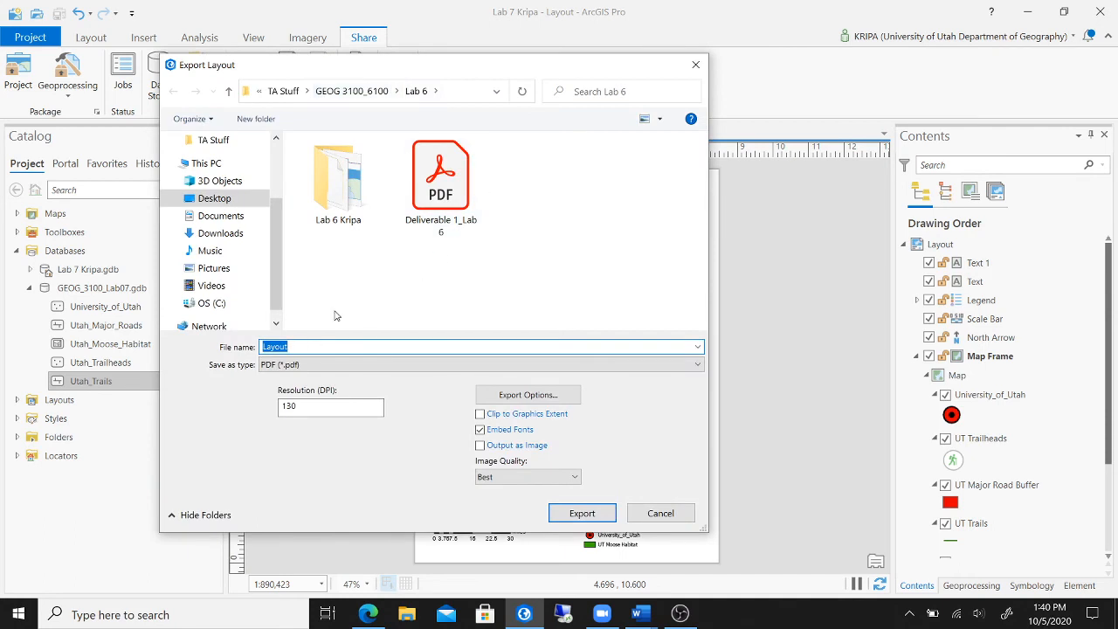
click(351, 91)
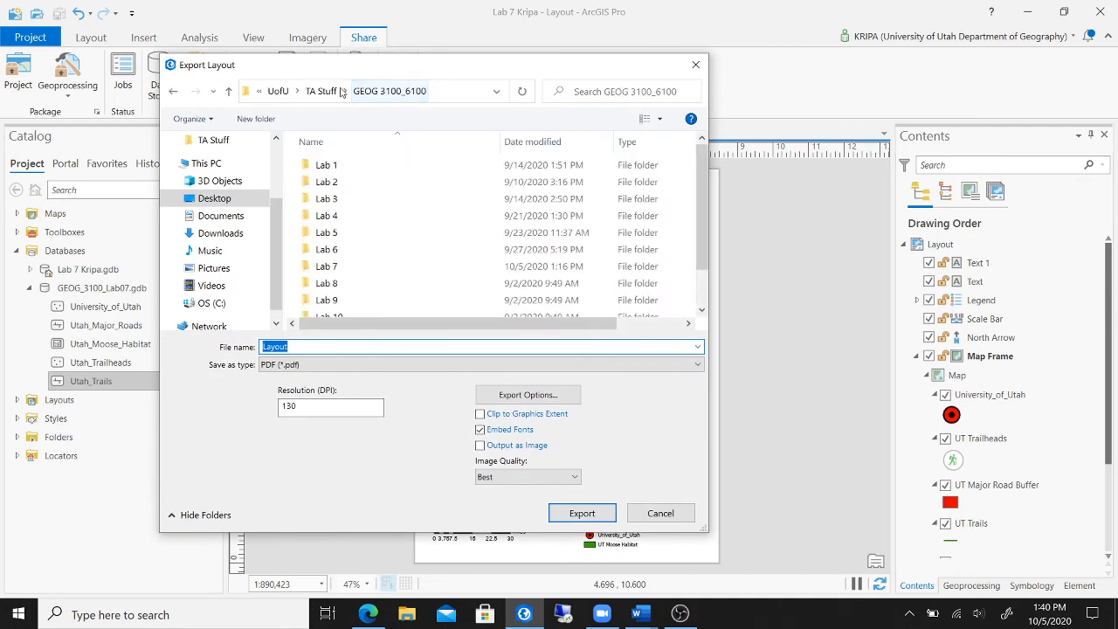
double_click(373, 272)
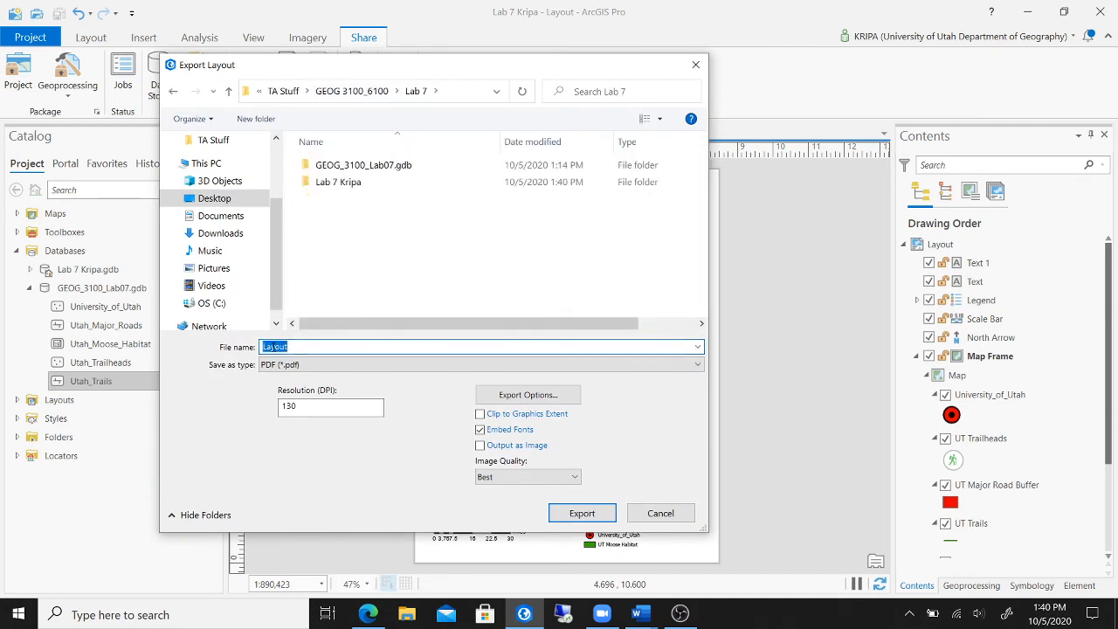
text(Lab)
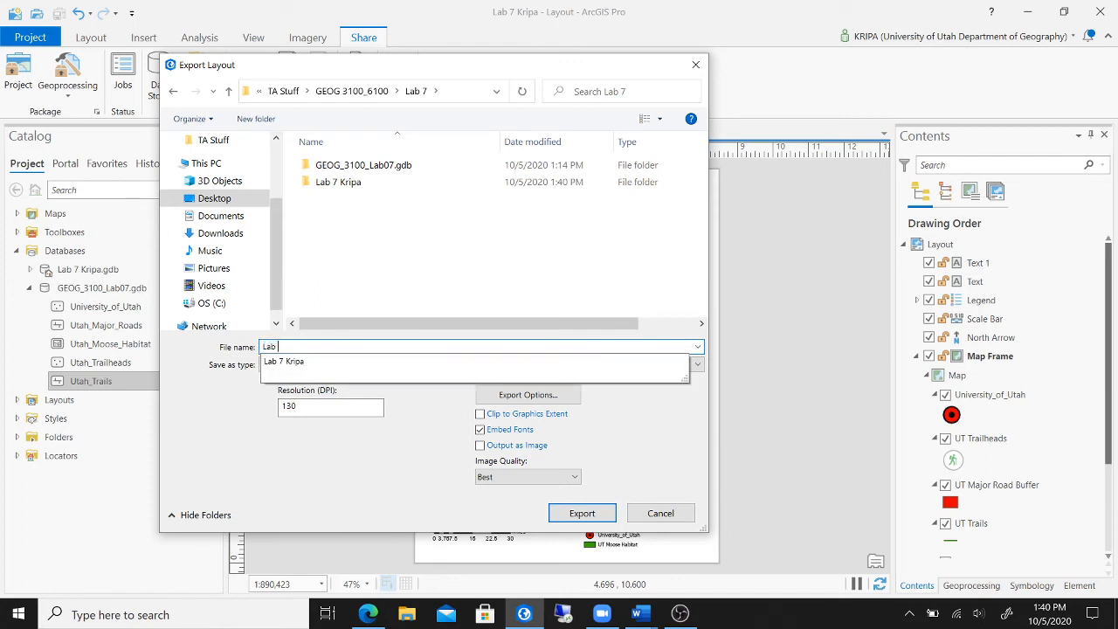
text( 7 Deliverable 1)
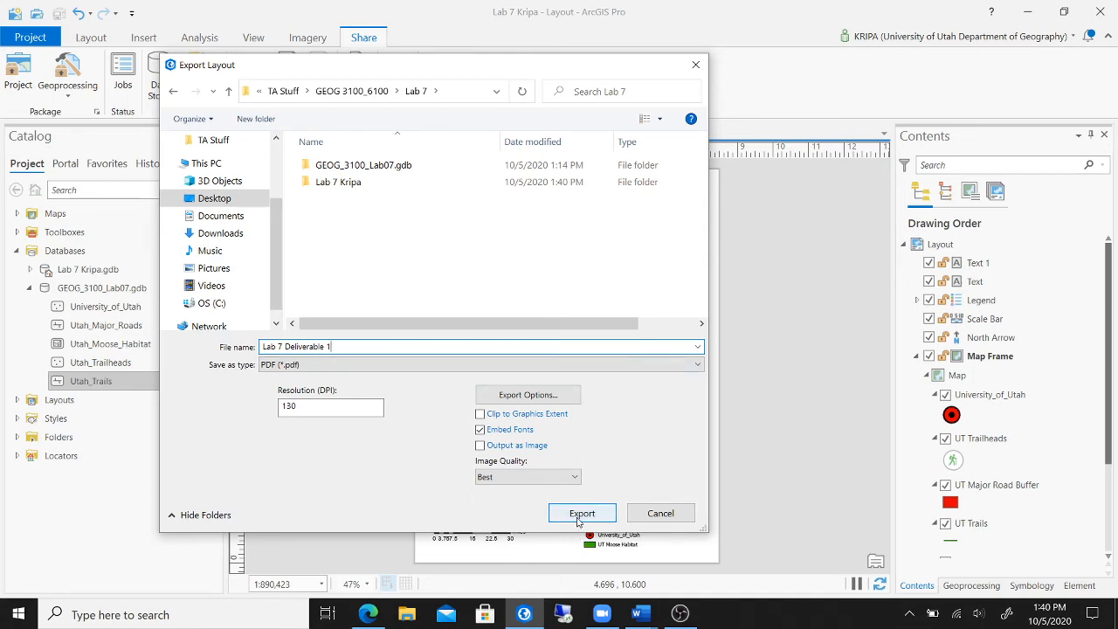
click(578, 517)
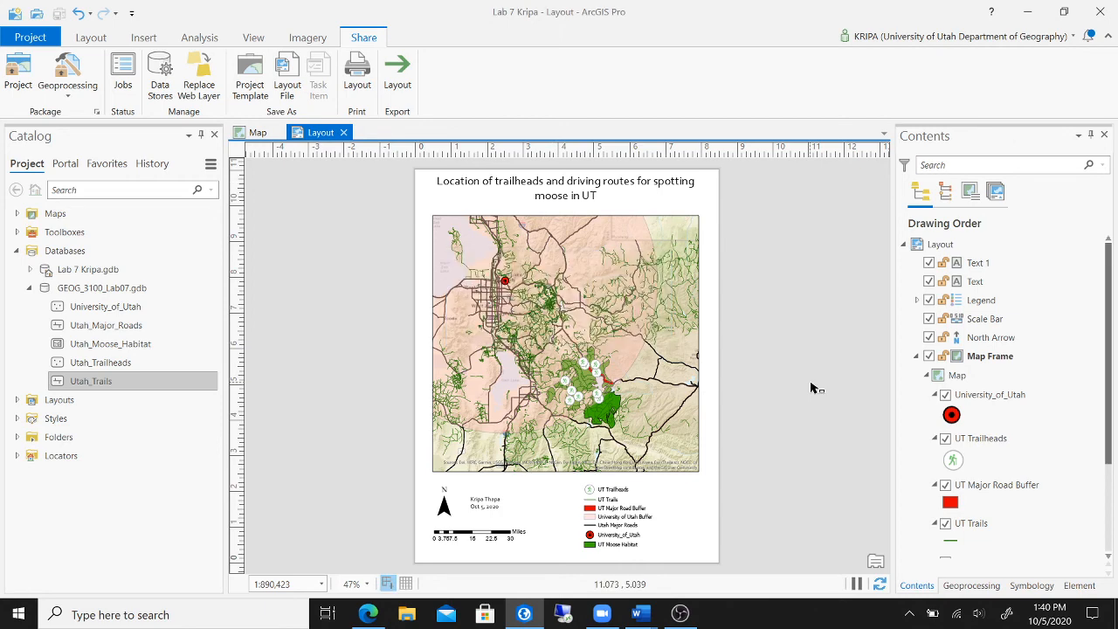
Switch to the GEOG_3100_Lab_07 document in Word and read the write-up requirements under Deliverables.
mouse_move(638, 614)
click(609, 556)
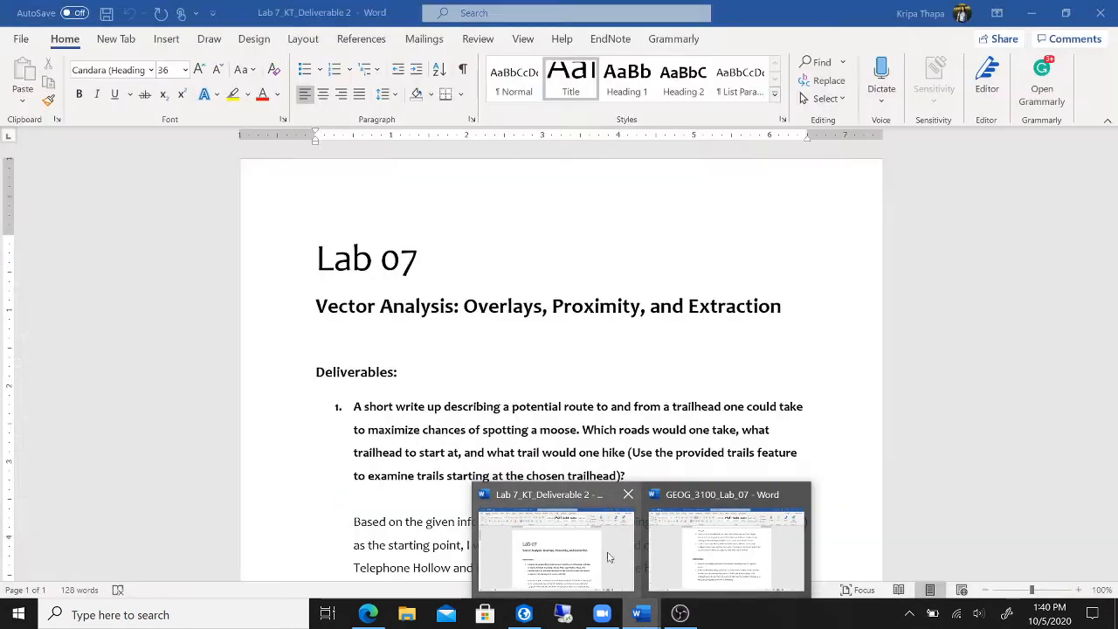
click(717, 544)
scroll(619, 480, down, 1)
click(614, 481)
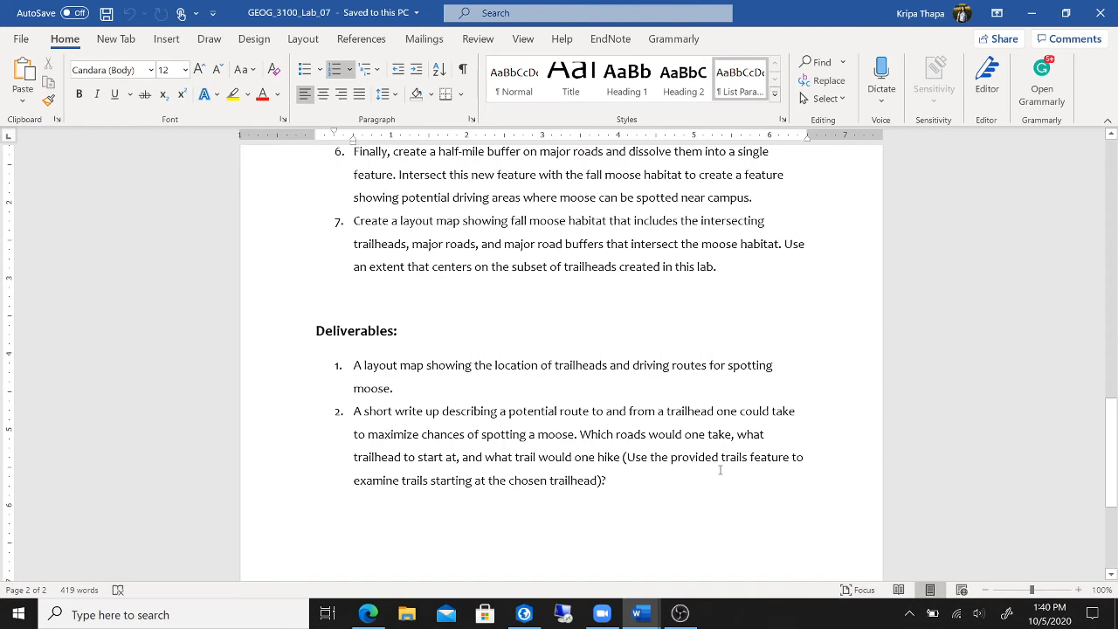
Return to the map in ArcGIS Pro and view the attributes of the northernmost trailheads in the moose habitat.
mouse_move(644, 619)
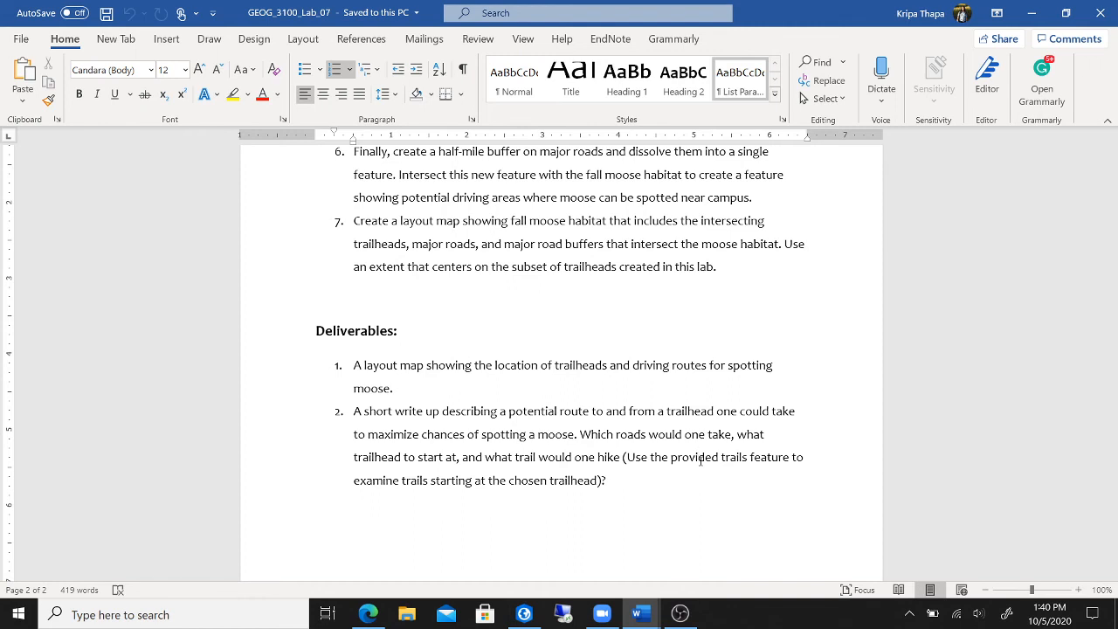
click(534, 607)
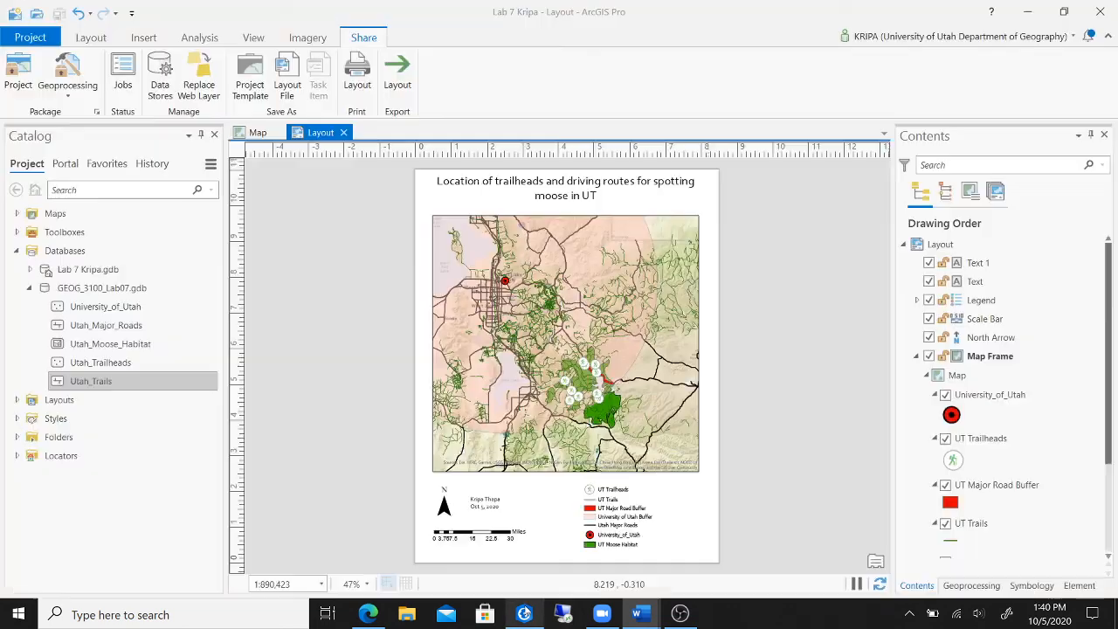
click(259, 132)
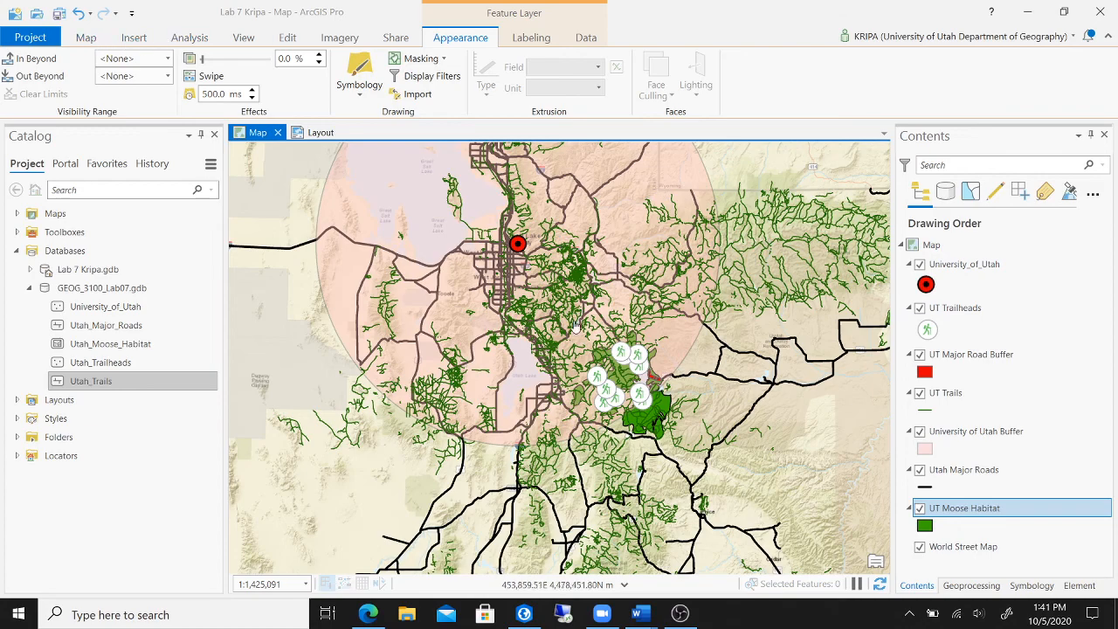
click(623, 350)
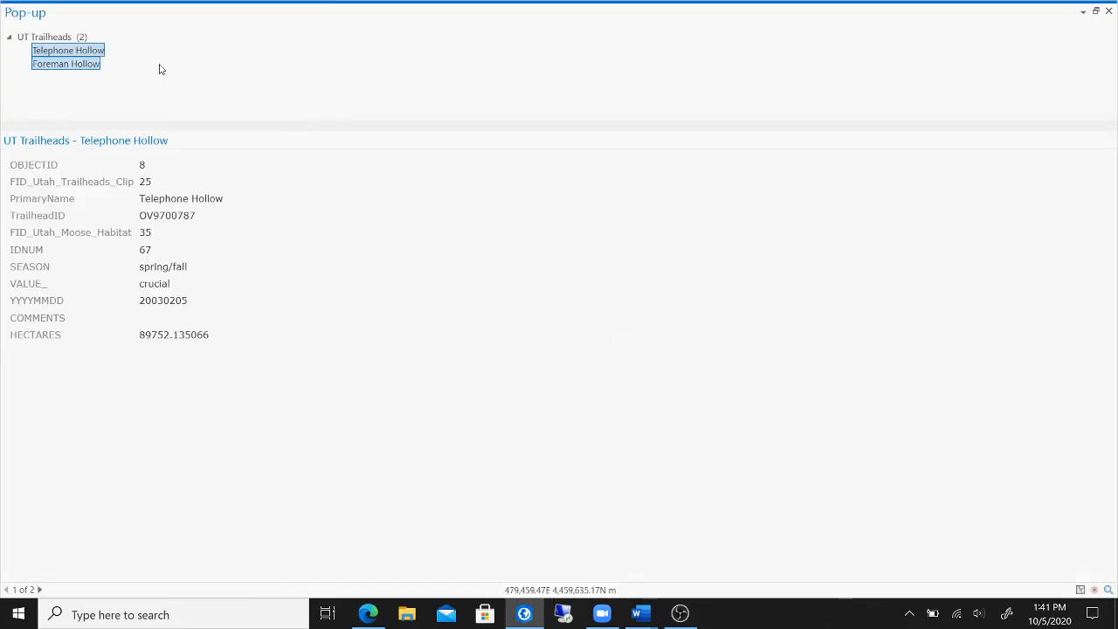
click(1109, 10)
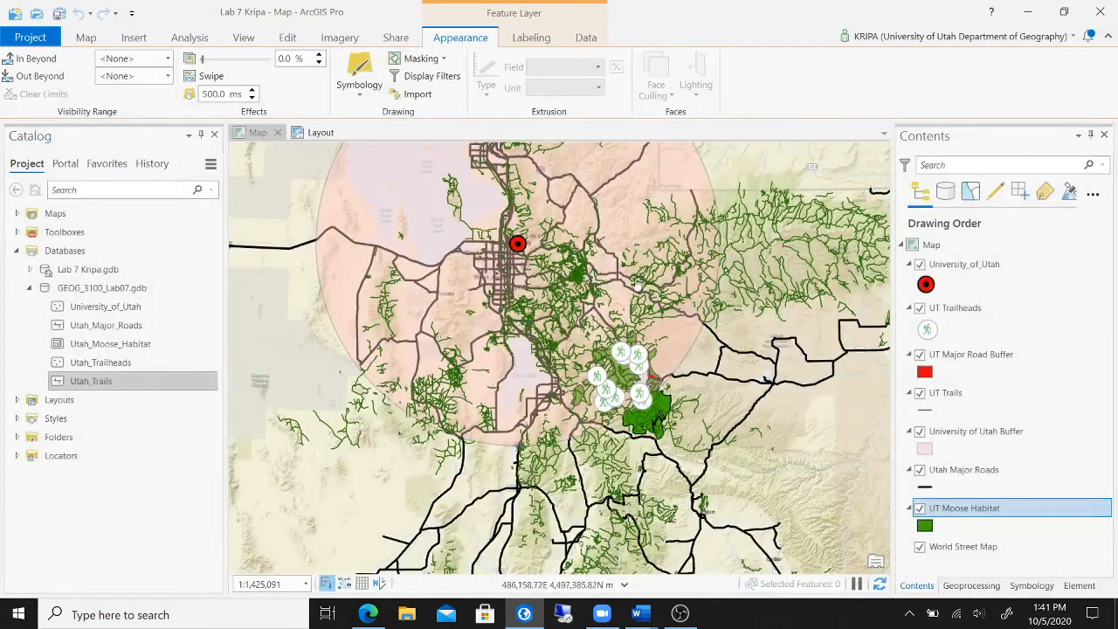
Trace the major road to the moose habitat and view attributes of the trailhead at the road buffer's northwest end and a trail northeast of it.
scroll(652, 371, up, 3)
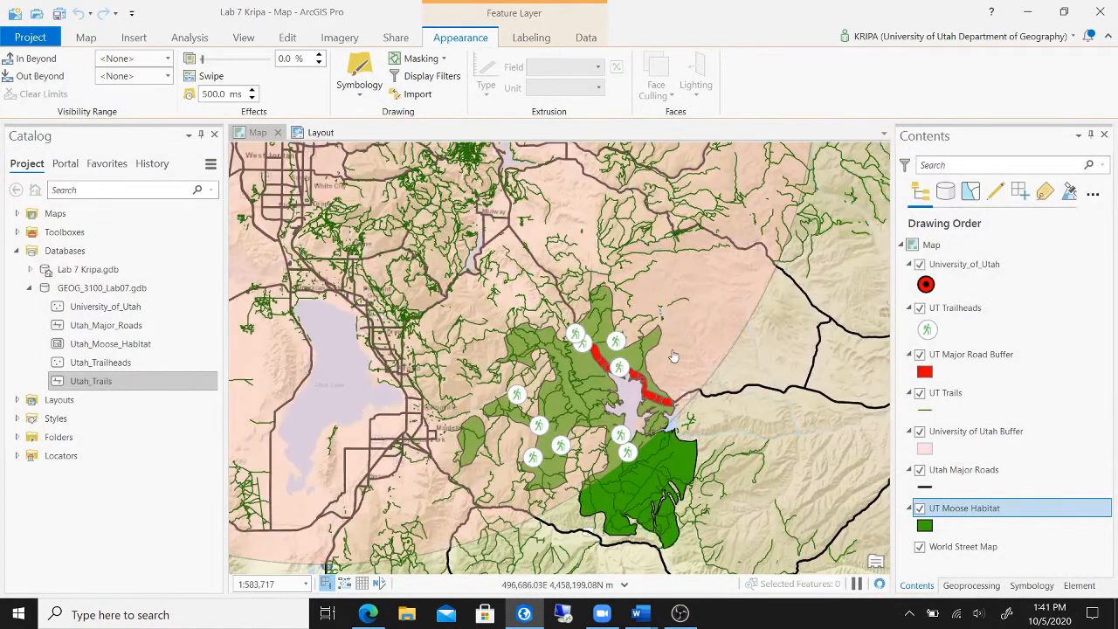
drag(672, 348, 734, 402)
scroll(673, 297, up, 3)
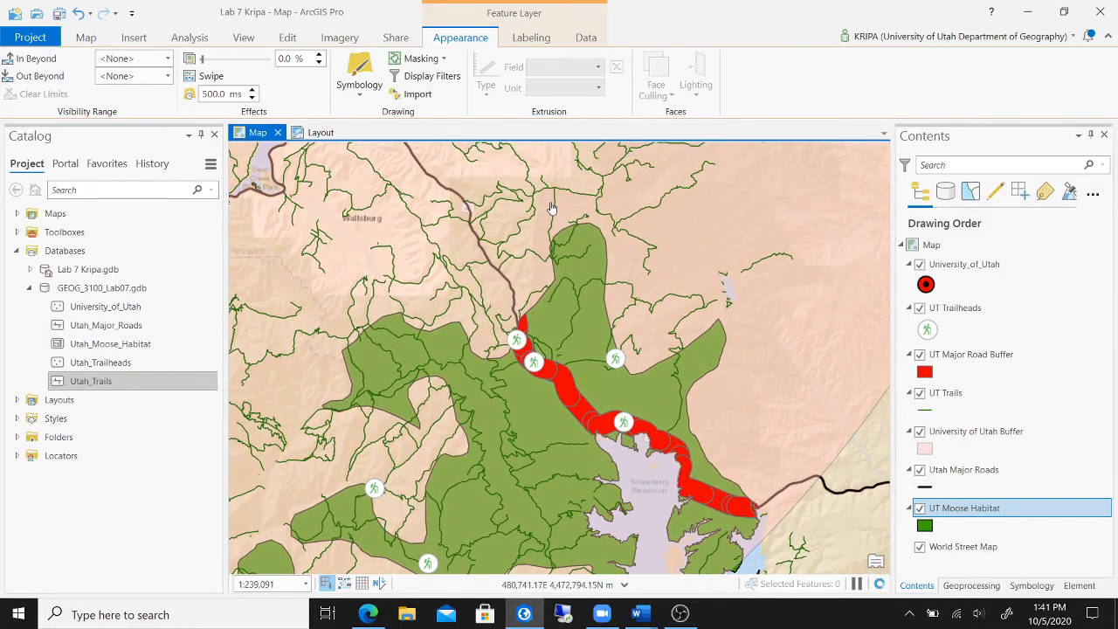
scroll(551, 207, down, 3)
drag(509, 209, 489, 282)
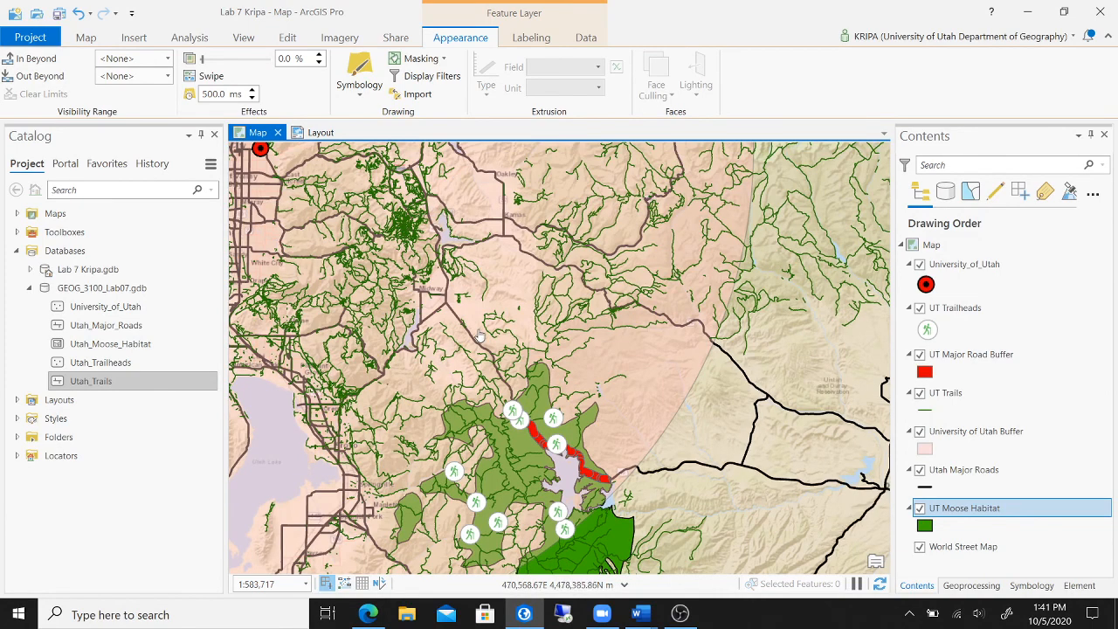
drag(658, 405, 654, 291)
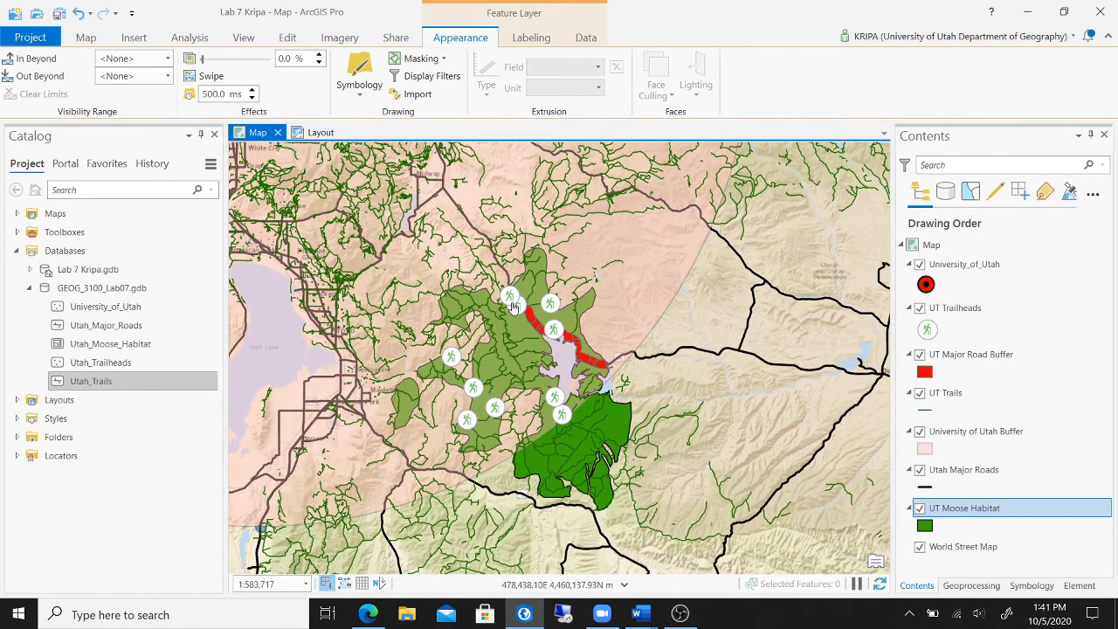
scroll(515, 308, up, 5)
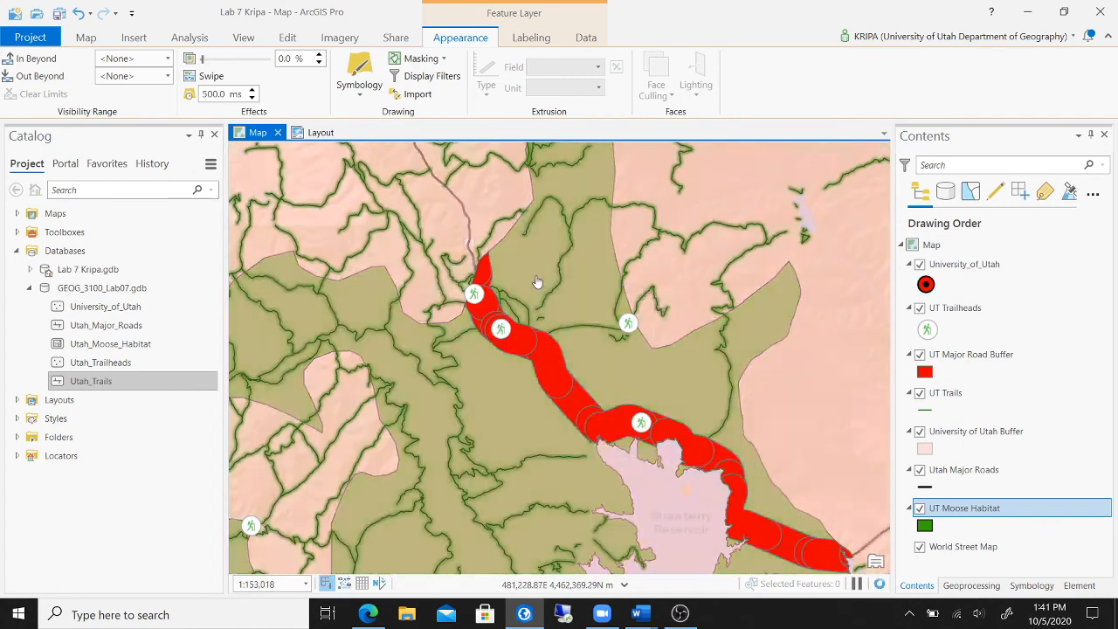
click(476, 295)
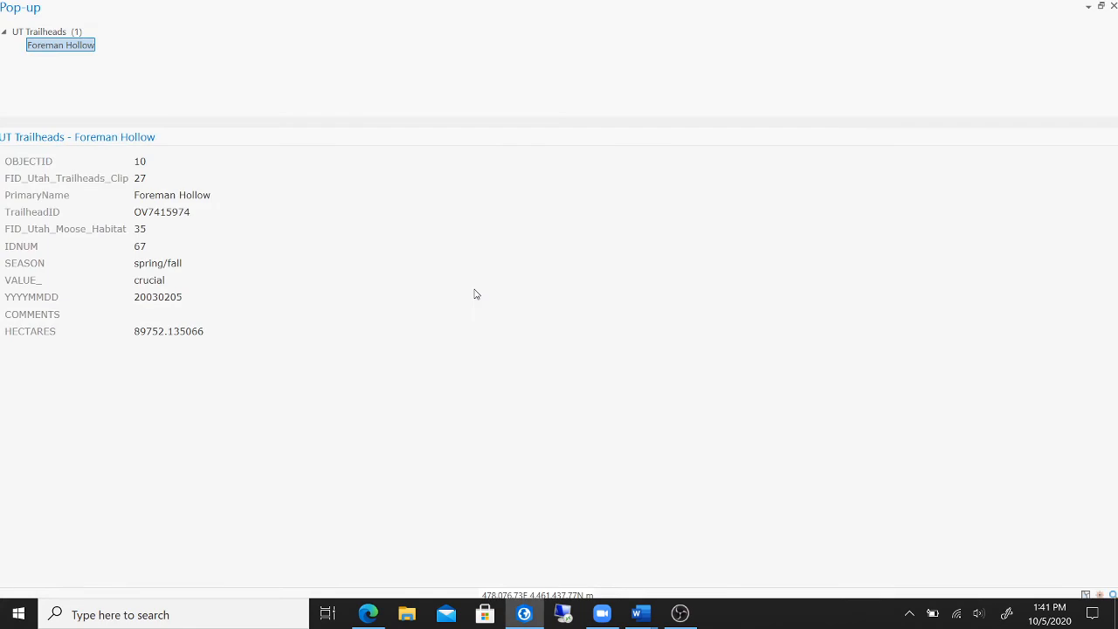
click(1113, 6)
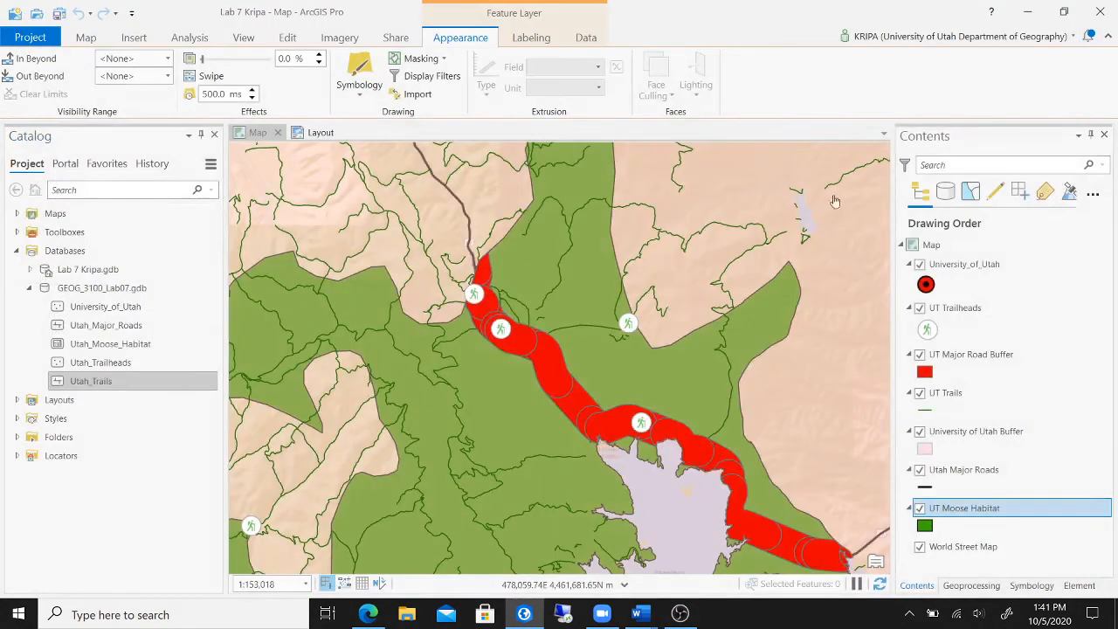
click(561, 281)
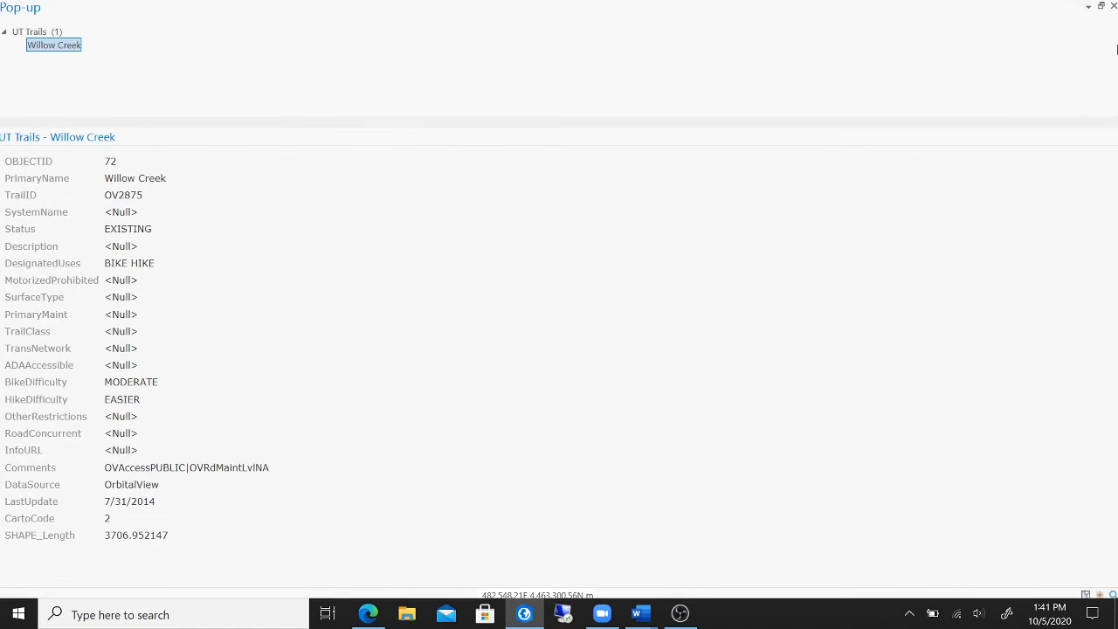
click(1113, 6)
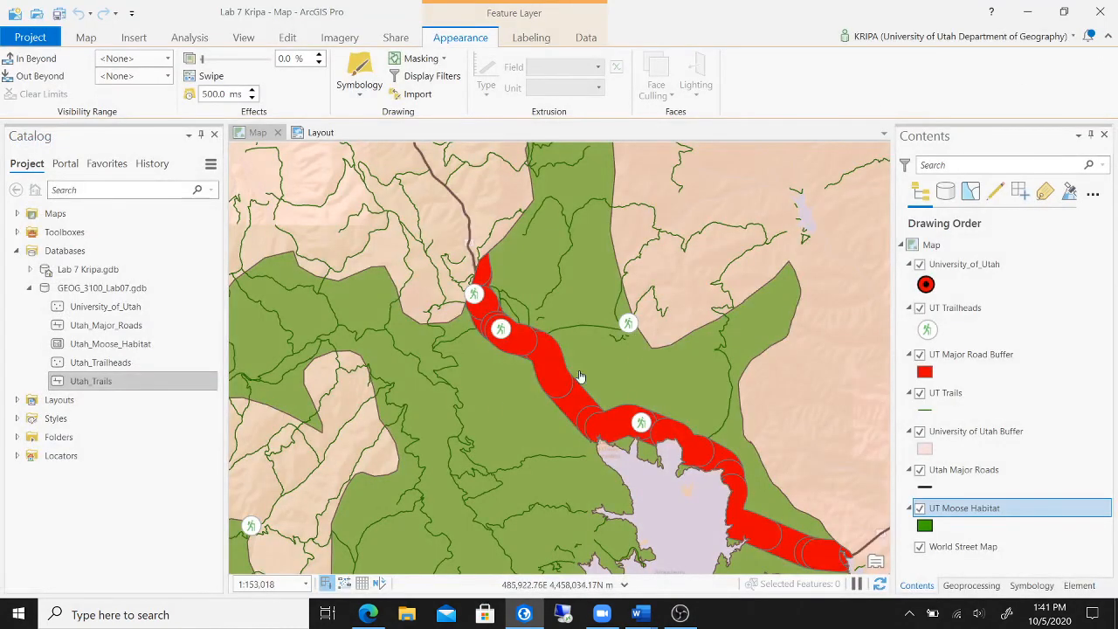
Save the project and return to the layout.
scroll(762, 343, down, 2)
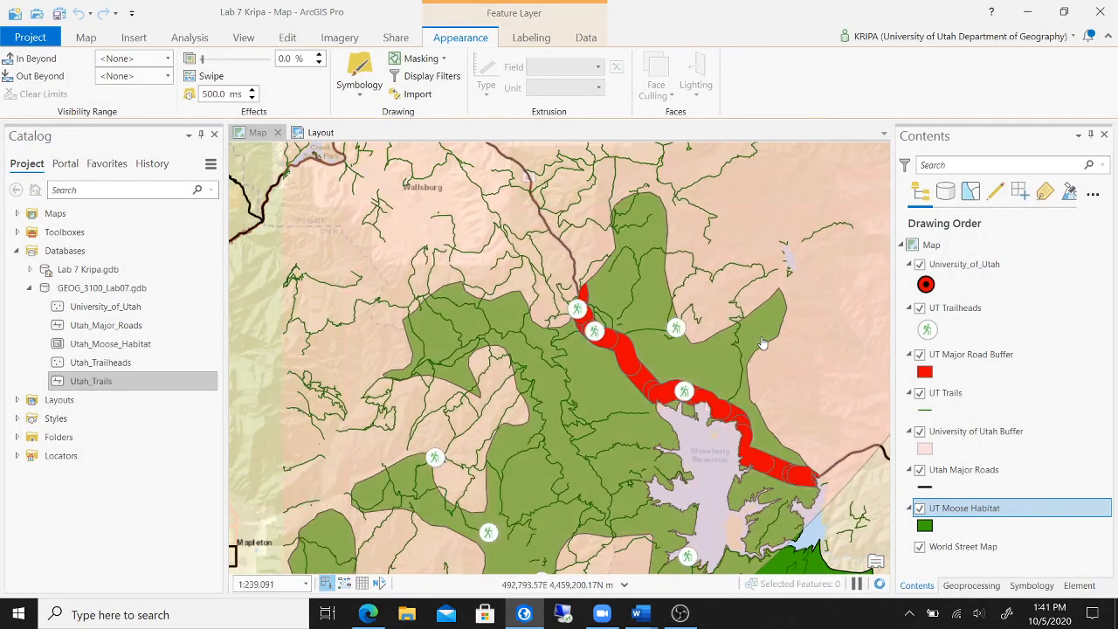
scroll(773, 363, down, 1)
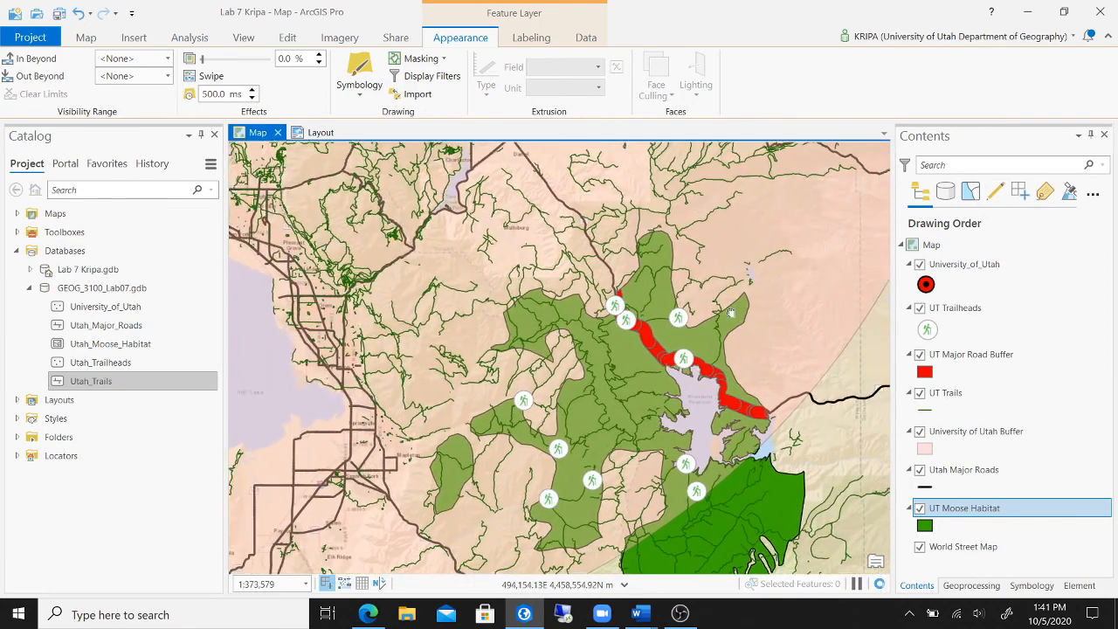
key(ctrl+s)
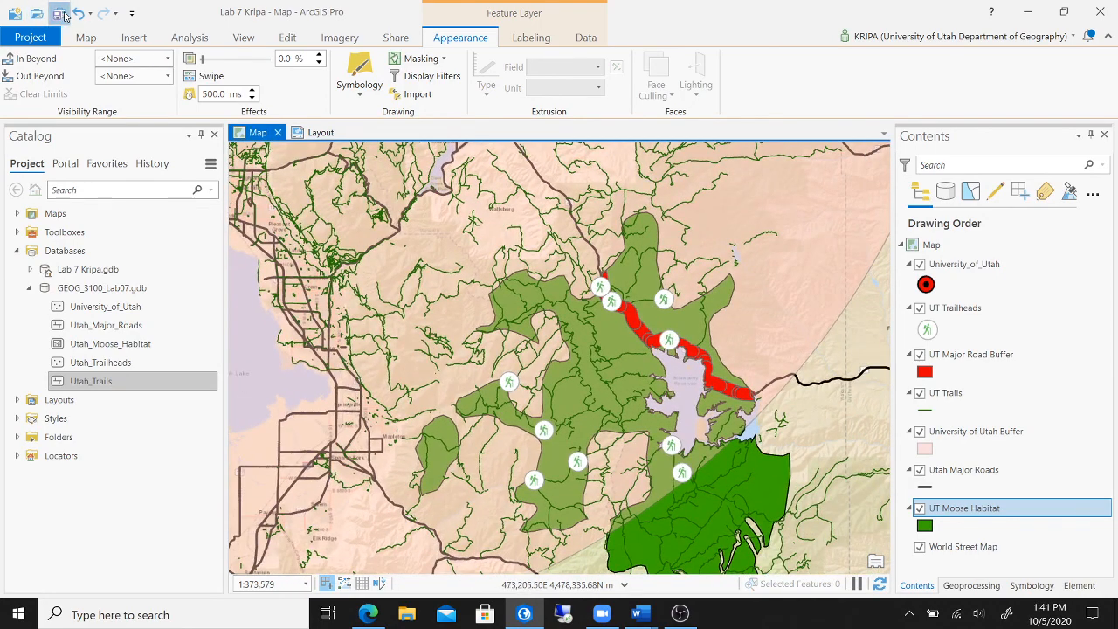
scroll(832, 295, down, 2)
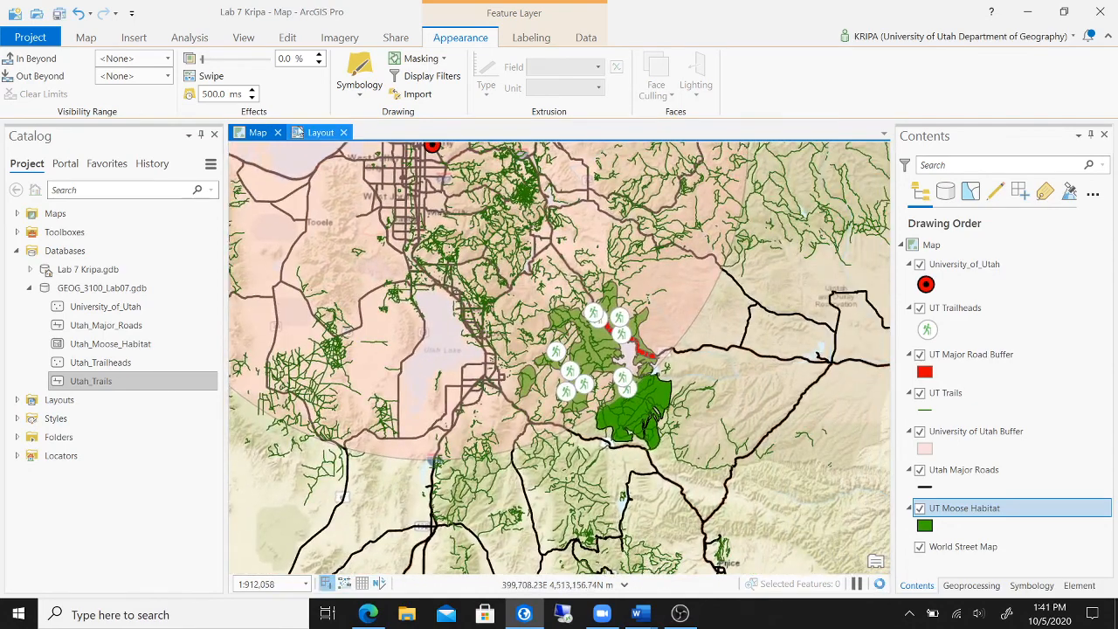
click(320, 132)
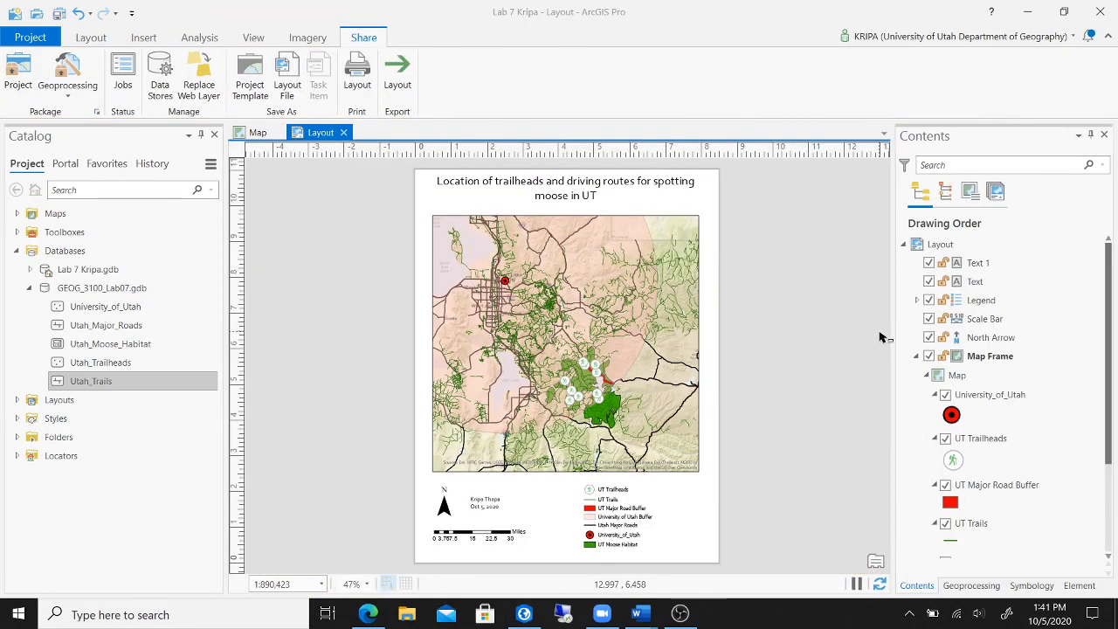
click(681, 615)
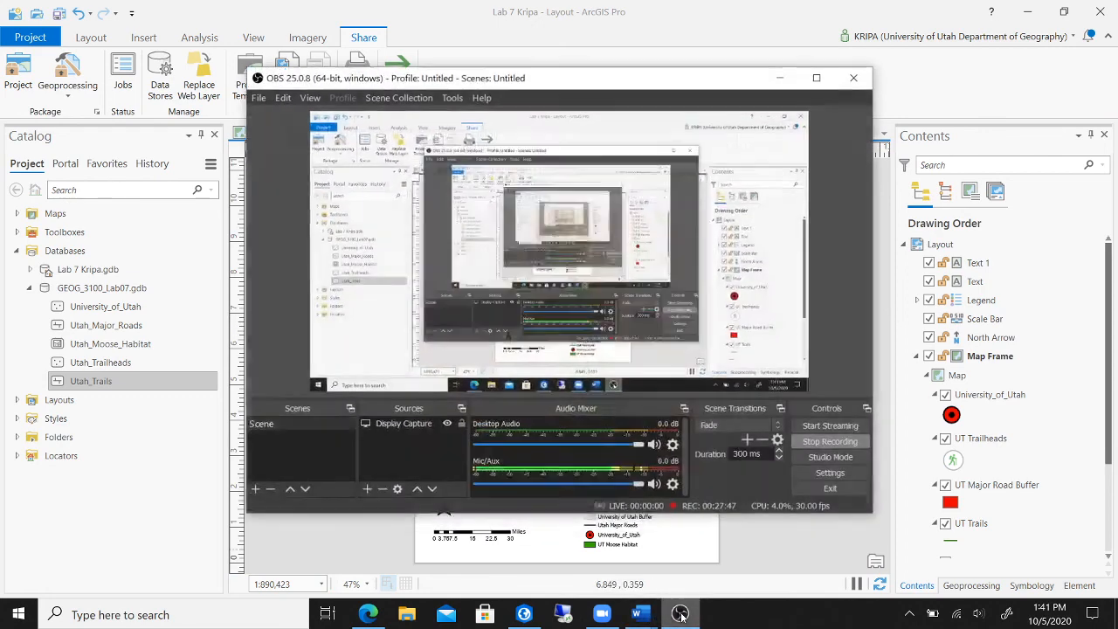